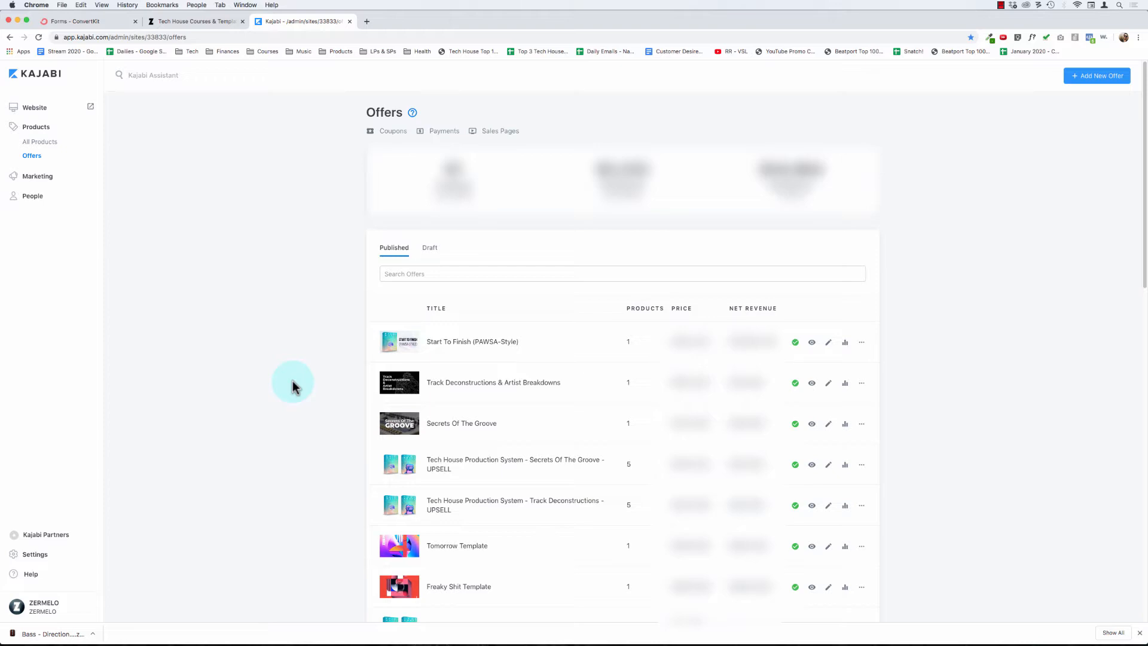
- Look through the course and template listings on the Tech House Courses & Templates page, down to Kick Drum Mastery
{"action": "left_click", "coordinate": [200, 22]}
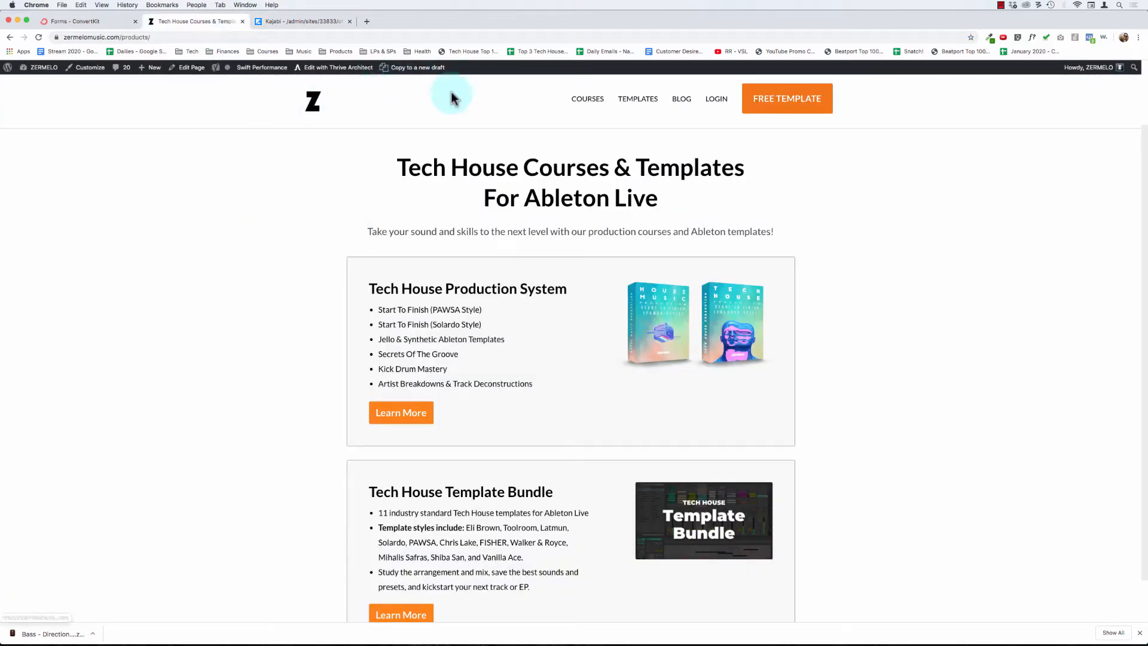
{"action": "left_click_drag", "start_coordinate": [371, 167], "coordinate": [918, 478]}
{"action": "left_click", "coordinate": [918, 478]}
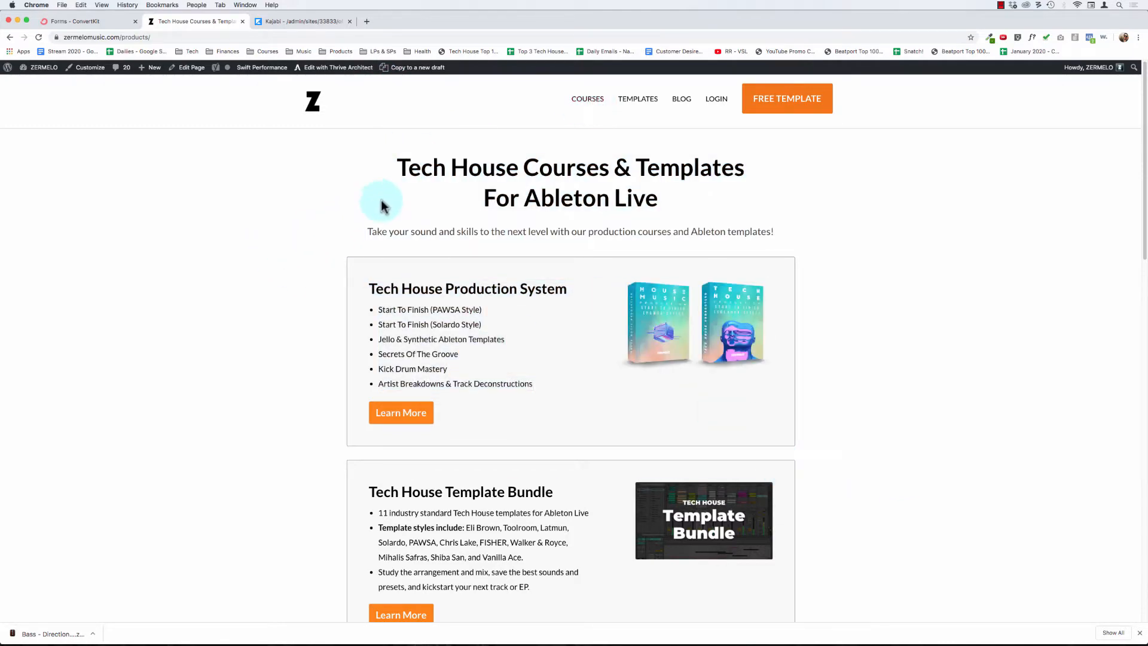
{"action": "scroll", "coordinate": [331, 179], "scroll_direction": "down", "scroll_amount": 15}
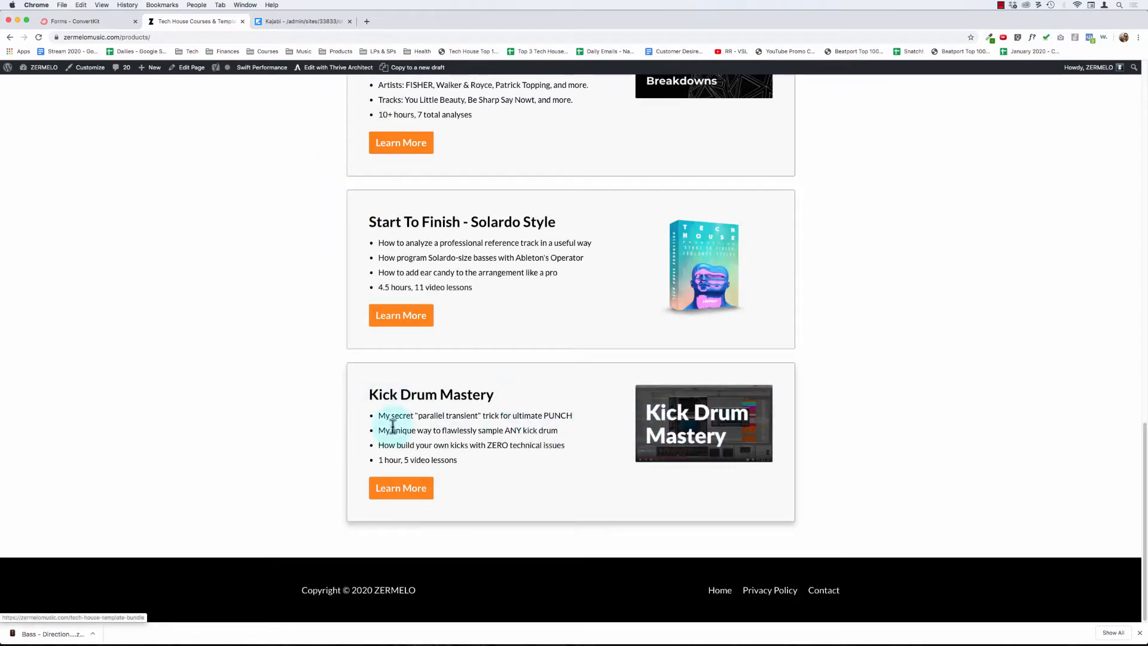
{"action": "scroll", "coordinate": [307, 331], "scroll_direction": "up", "scroll_amount": 1}
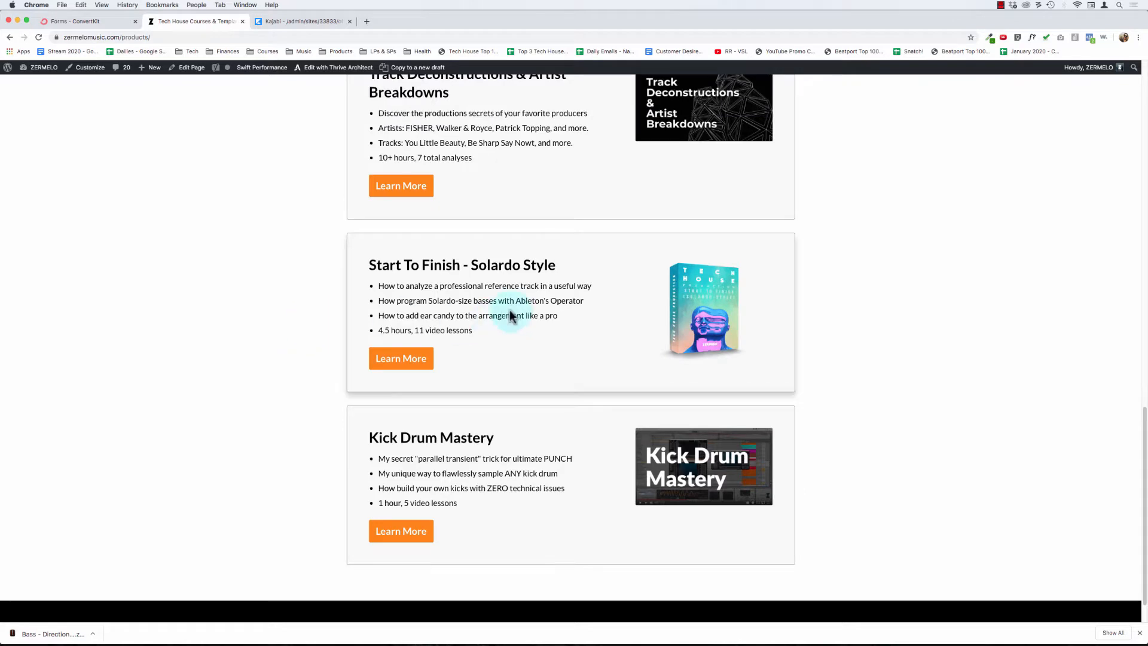
{"action": "scroll", "coordinate": [344, 292], "scroll_direction": "up", "scroll_amount": 10}
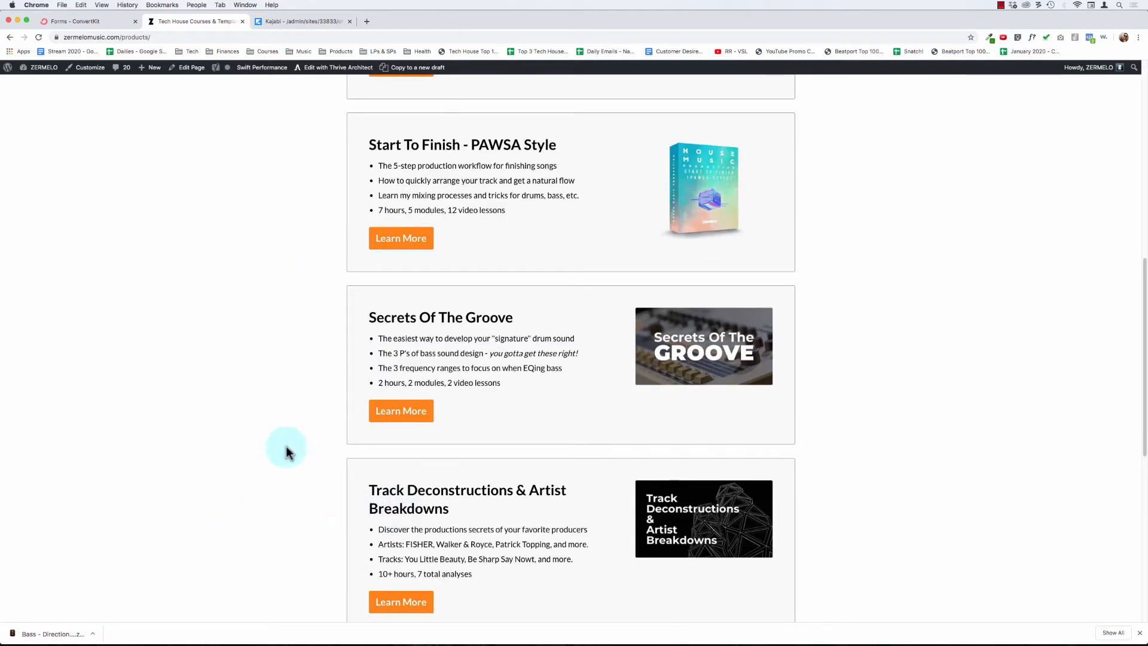
{"action": "scroll", "coordinate": [263, 299], "scroll_direction": "down", "scroll_amount": 10}
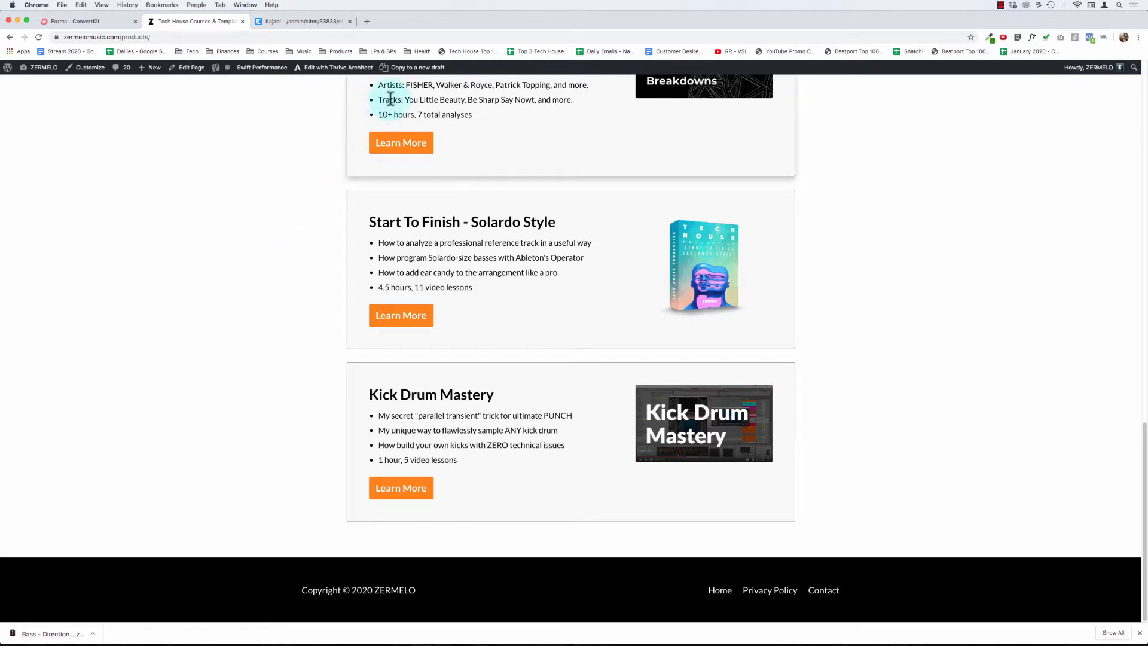
- Switch to Kajabi and start a new offer titled Kick Drum Mastery
{"action": "left_click", "coordinate": [304, 22]}
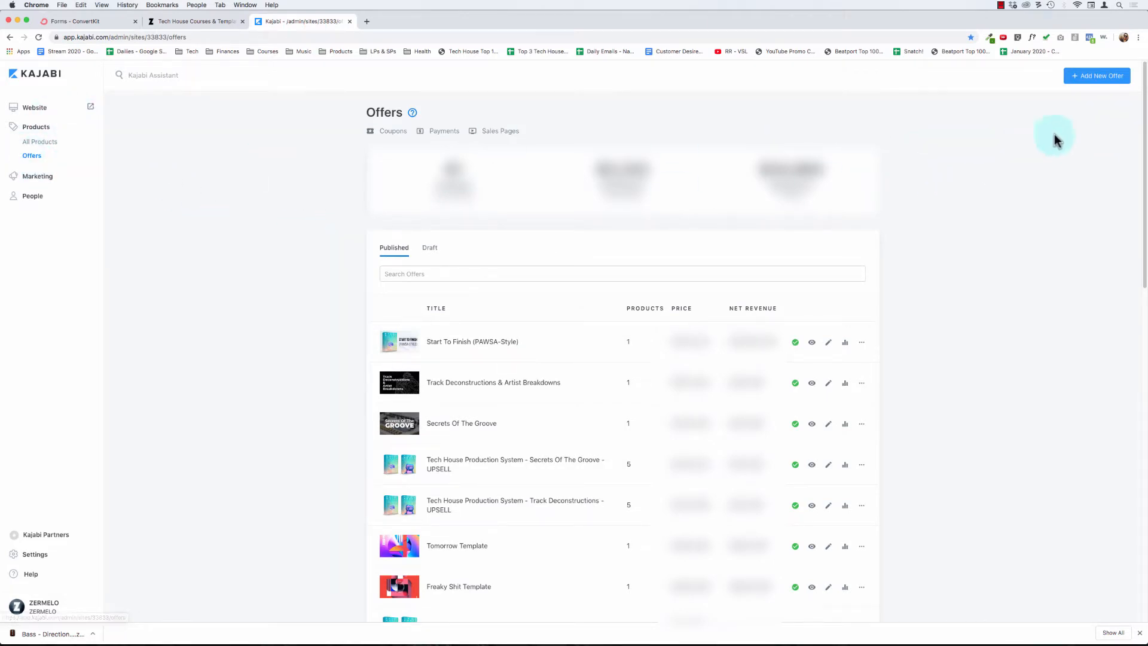
{"action": "left_click", "coordinate": [1100, 78]}
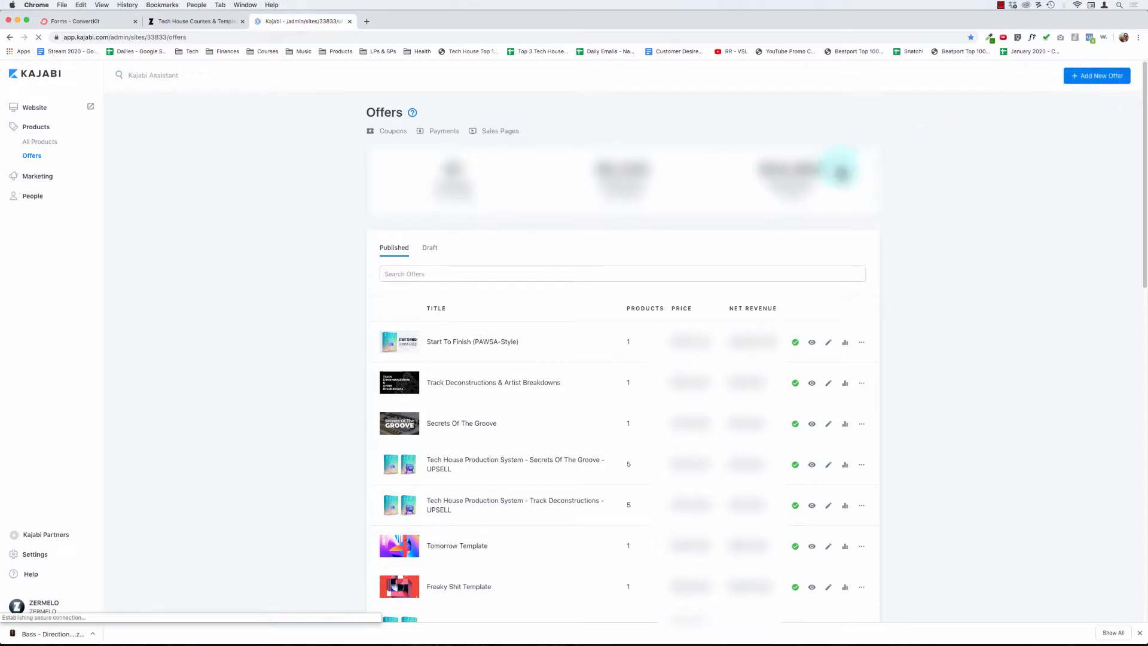
{"action": "left_click", "coordinate": [586, 186]}
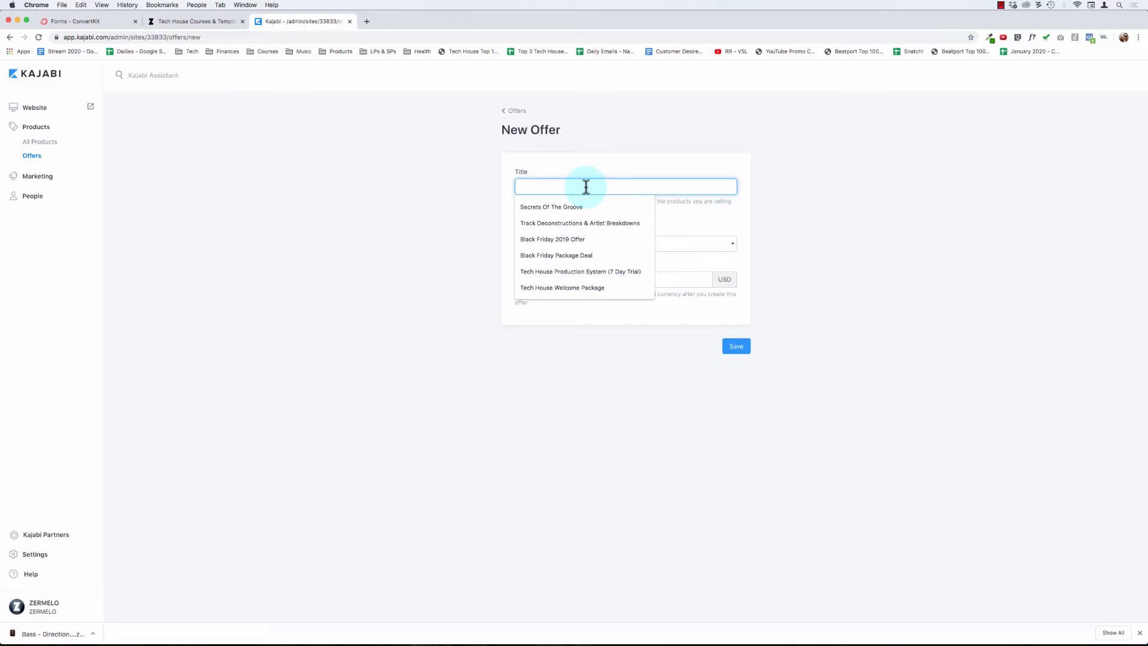
{"action": "type", "text": "Kick"}
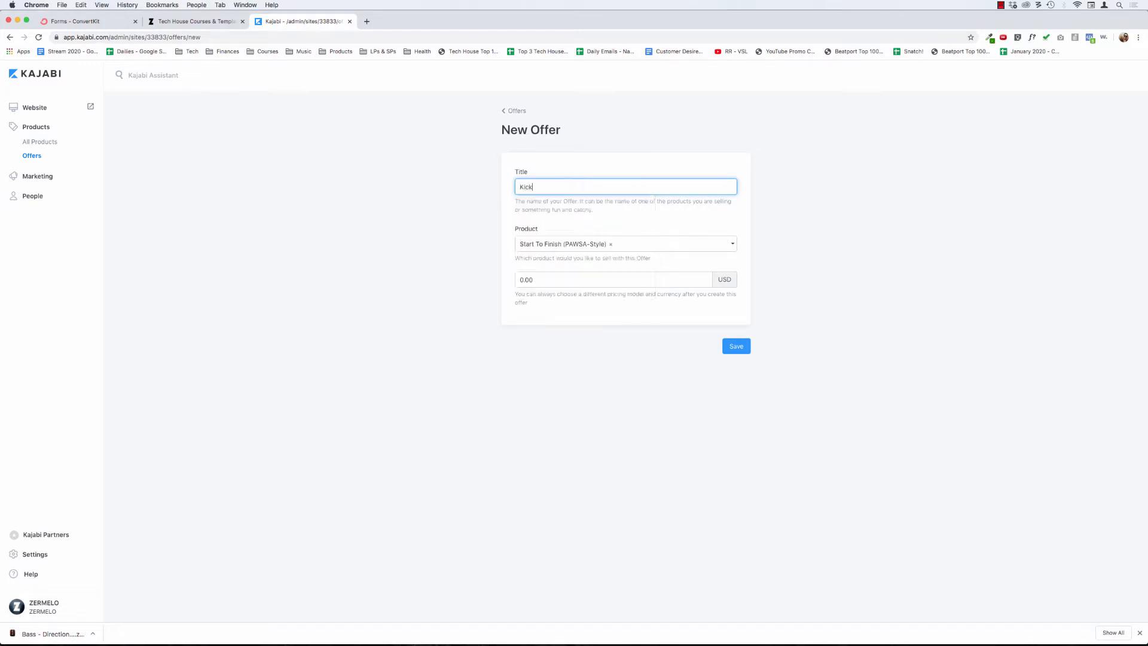
{"action": "type", "text": " Drum Mastery"}
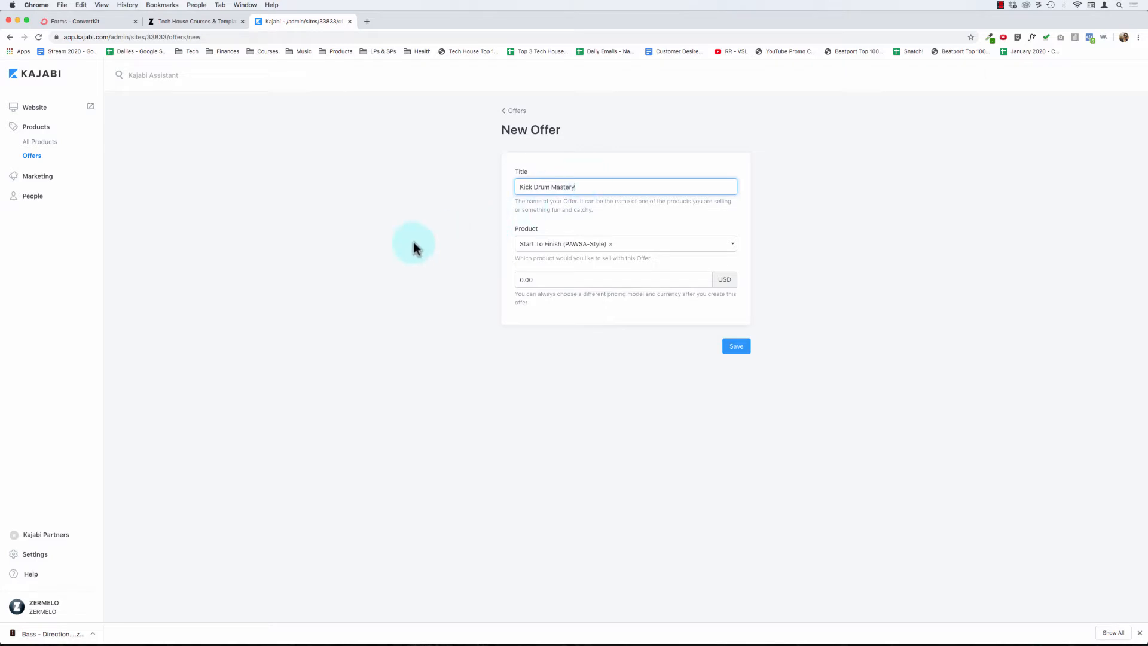
- Choose Kick Drum Mastery as the offer's product, set its price to 29 USD and save the new offer
{"action": "left_click", "coordinate": [601, 249]}
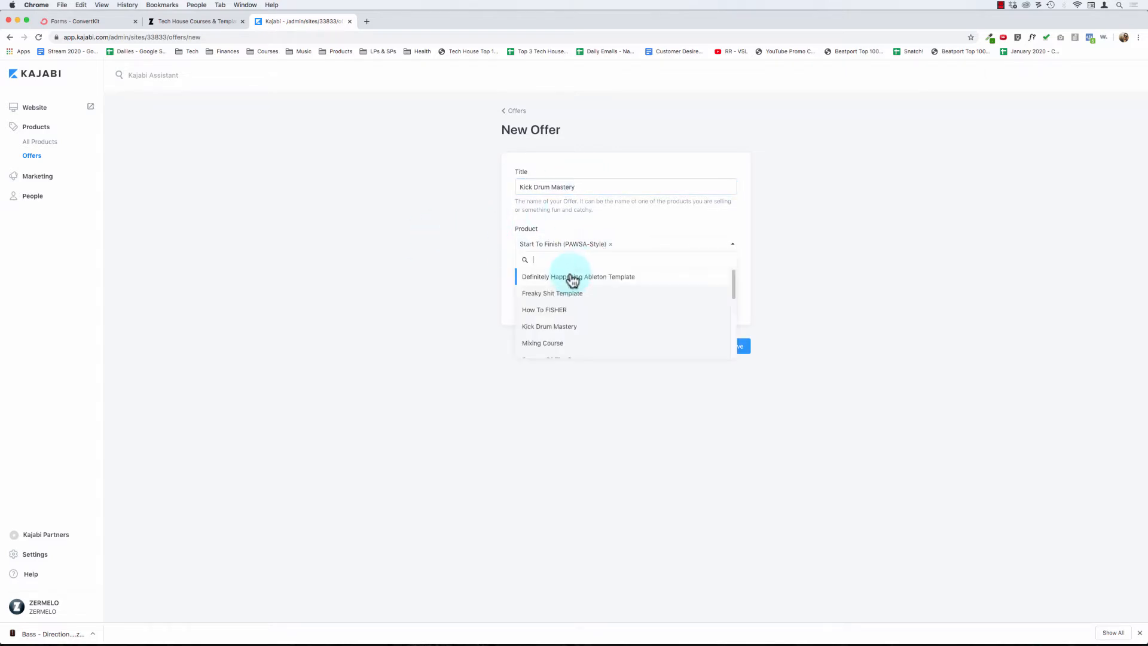
{"action": "left_click", "coordinate": [555, 327]}
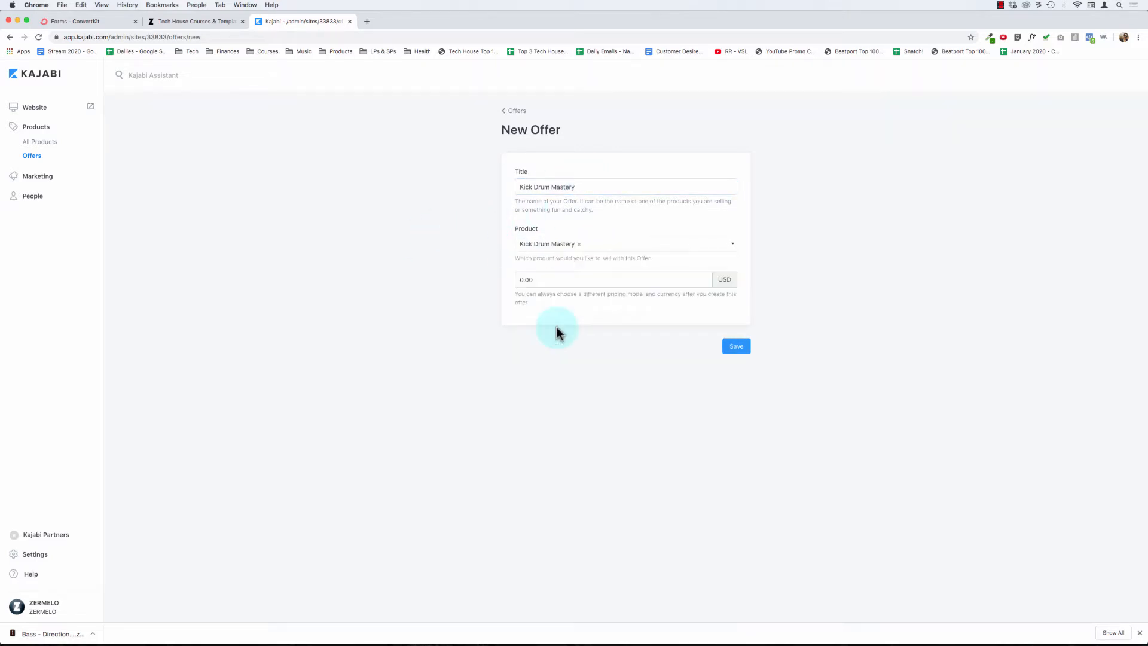
{"action": "left_click", "coordinate": [567, 279]}
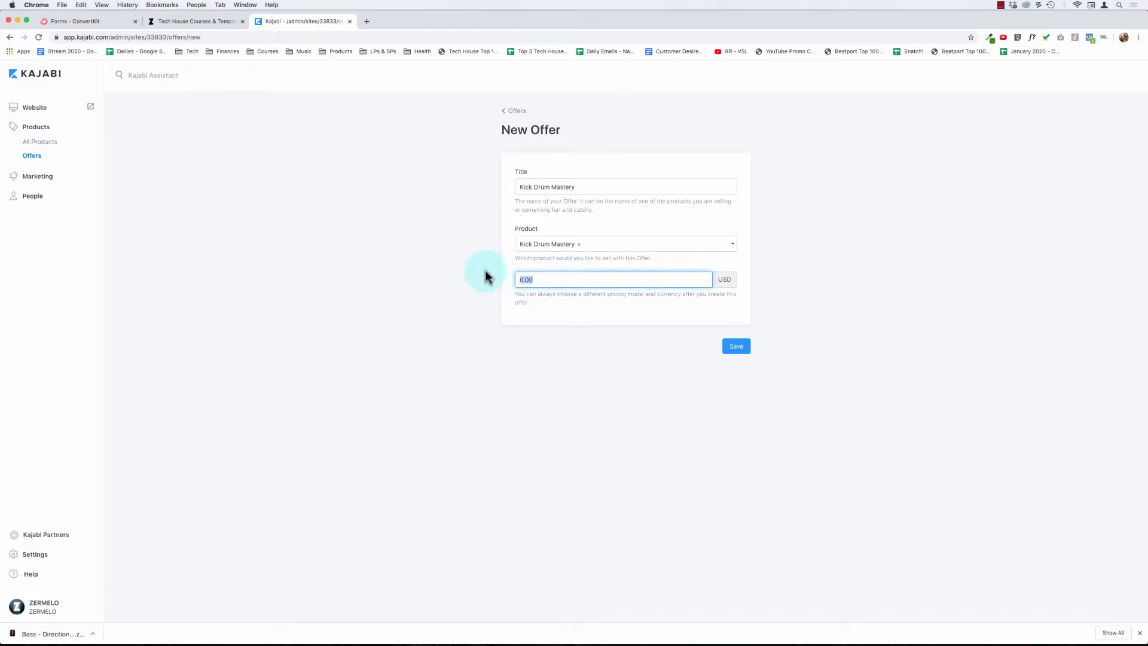
{"action": "key", "text": "BackSpace"}
{"action": "key", "text": "BackSpace"}
{"action": "key", "text": "BackSpace"}
{"action": "key", "text": "BackSpace"}
{"action": "type", "text": "29"}
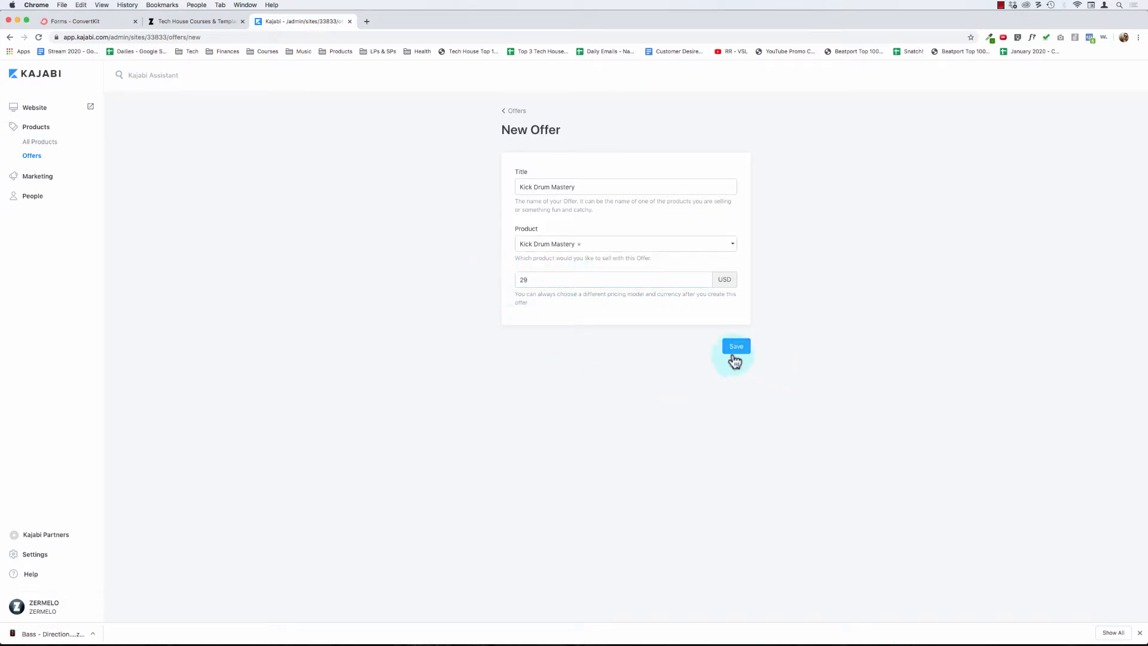
{"action": "left_click", "coordinate": [734, 346]}
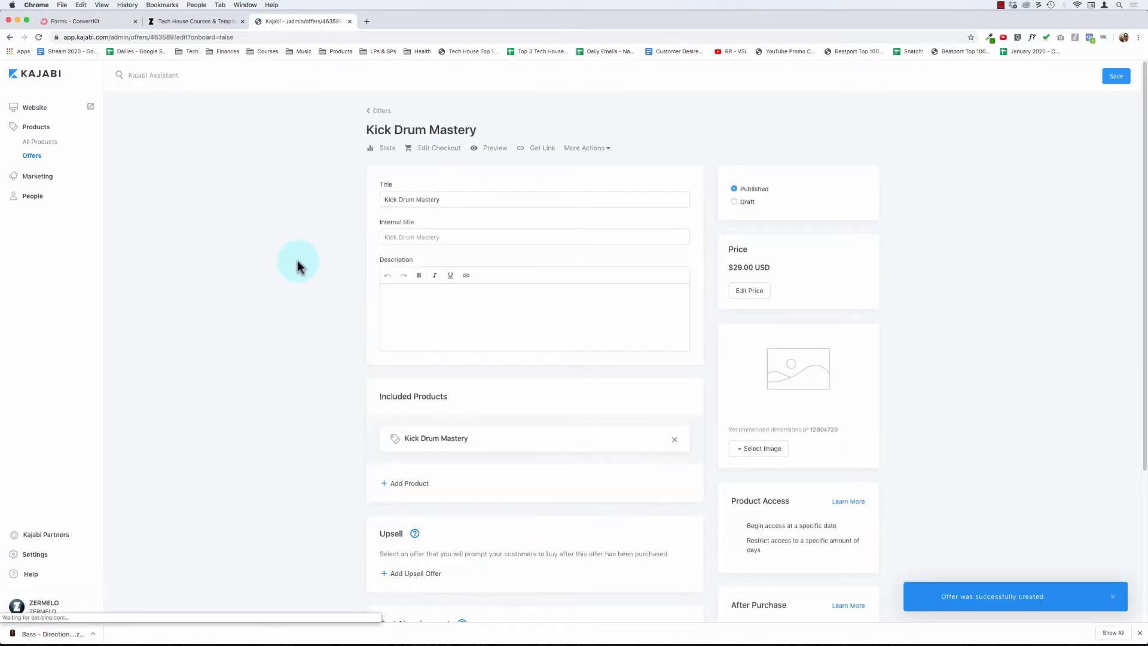
- Set the payment method in the offer's one-time payment pricing to Stripe Only and save it
{"action": "left_click", "coordinate": [741, 291]}
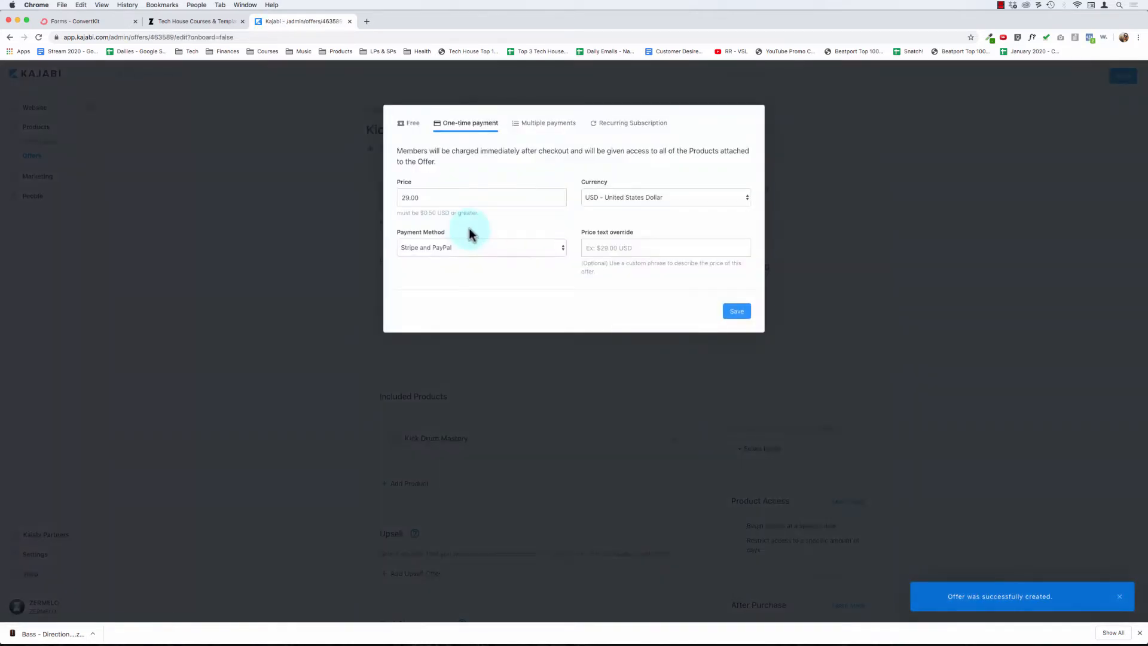
{"action": "left_click", "coordinate": [439, 246]}
{"action": "left_click", "coordinate": [439, 258]}
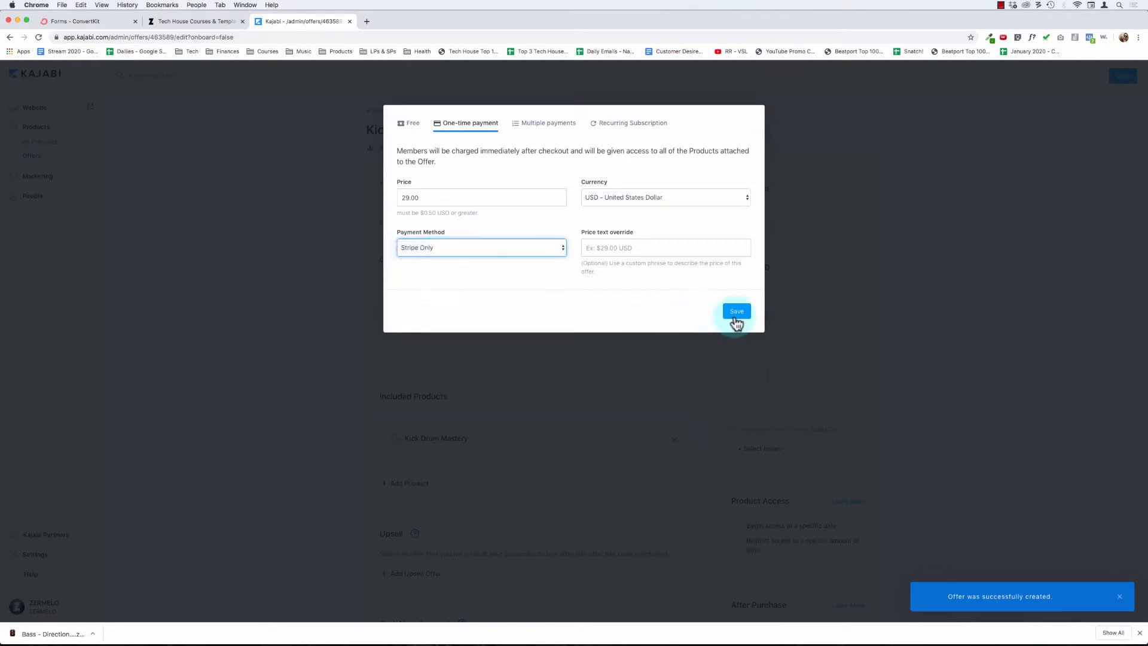
{"action": "left_click", "coordinate": [735, 313]}
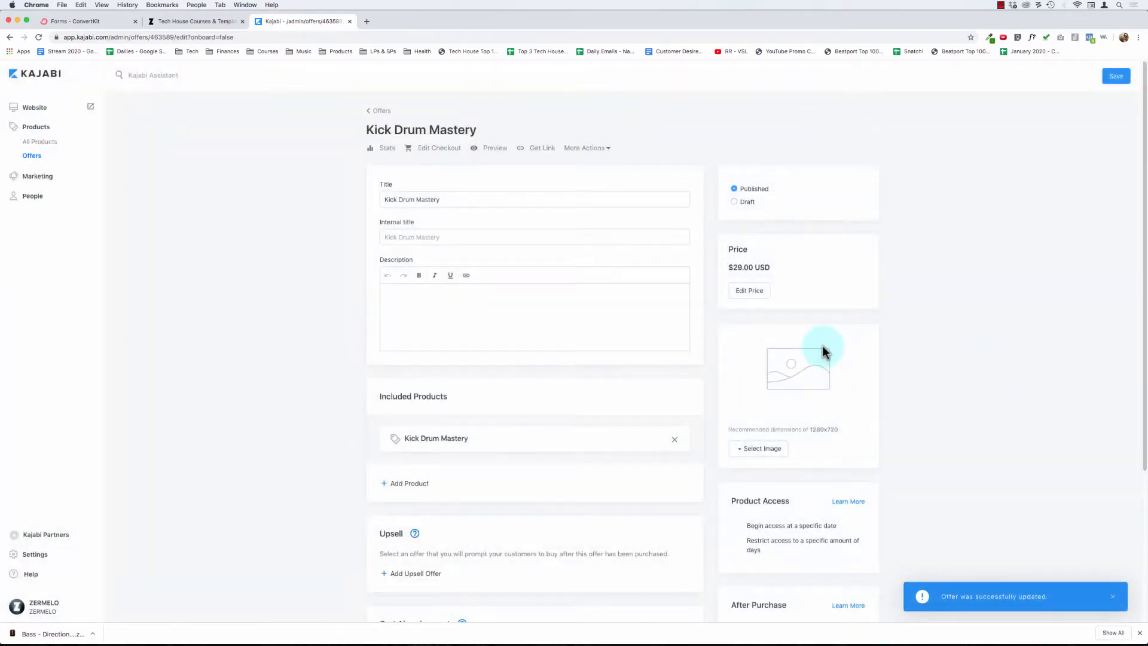
{"action": "left_click", "coordinate": [762, 449]}
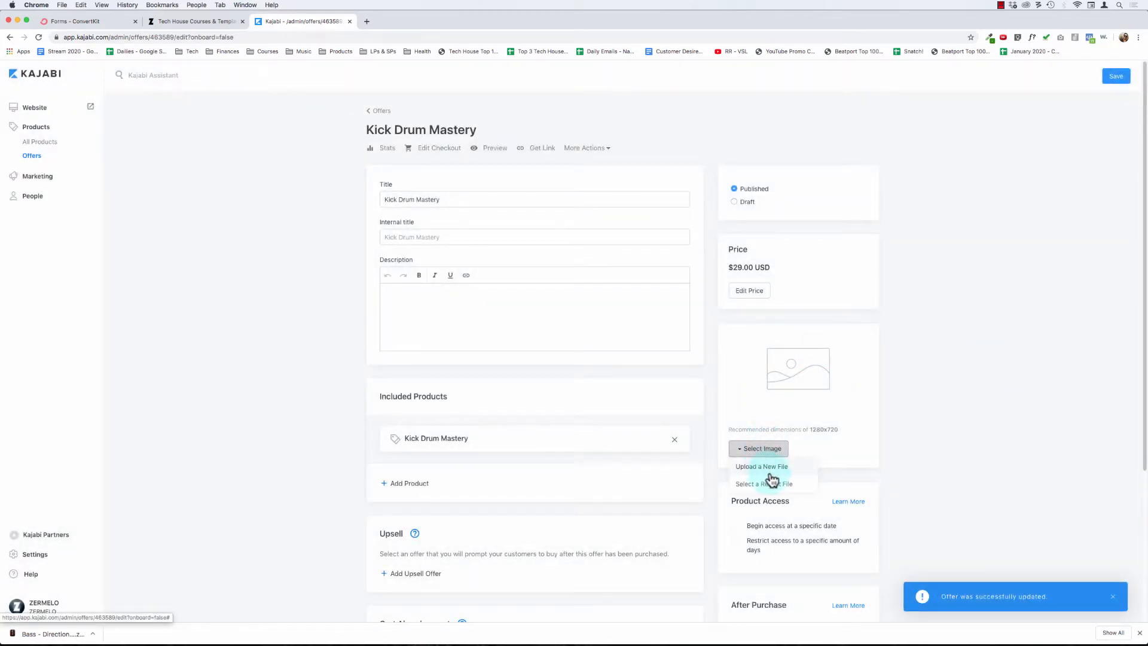
{"action": "left_click", "coordinate": [764, 484]}
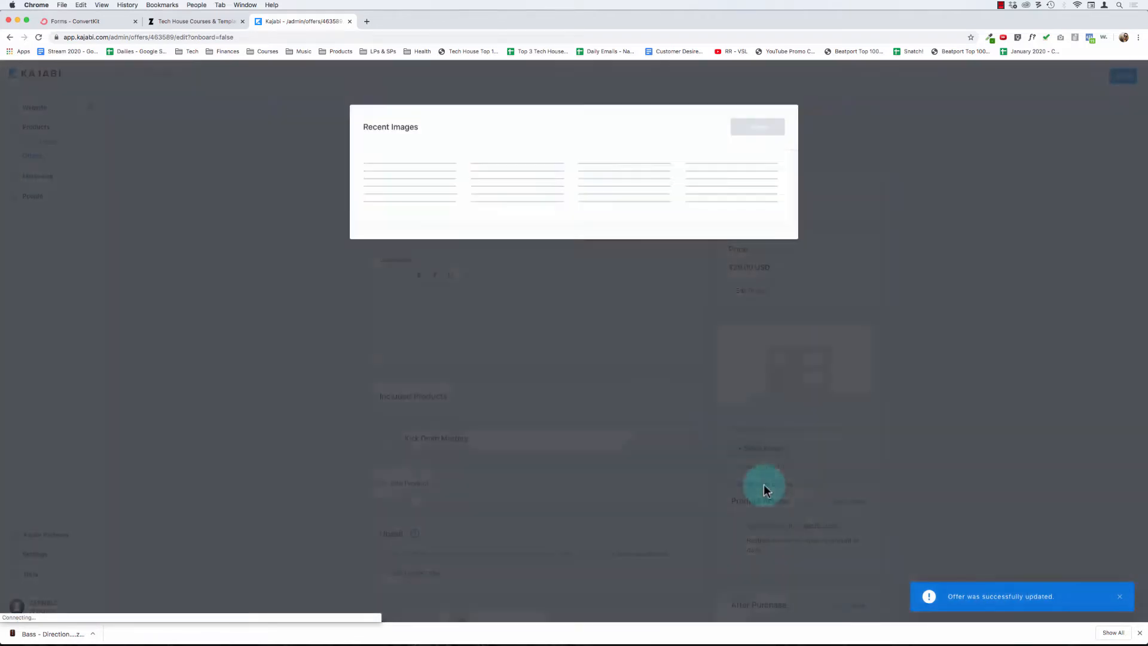
{"action": "scroll", "coordinate": [546, 209], "scroll_direction": "down", "scroll_amount": 5}
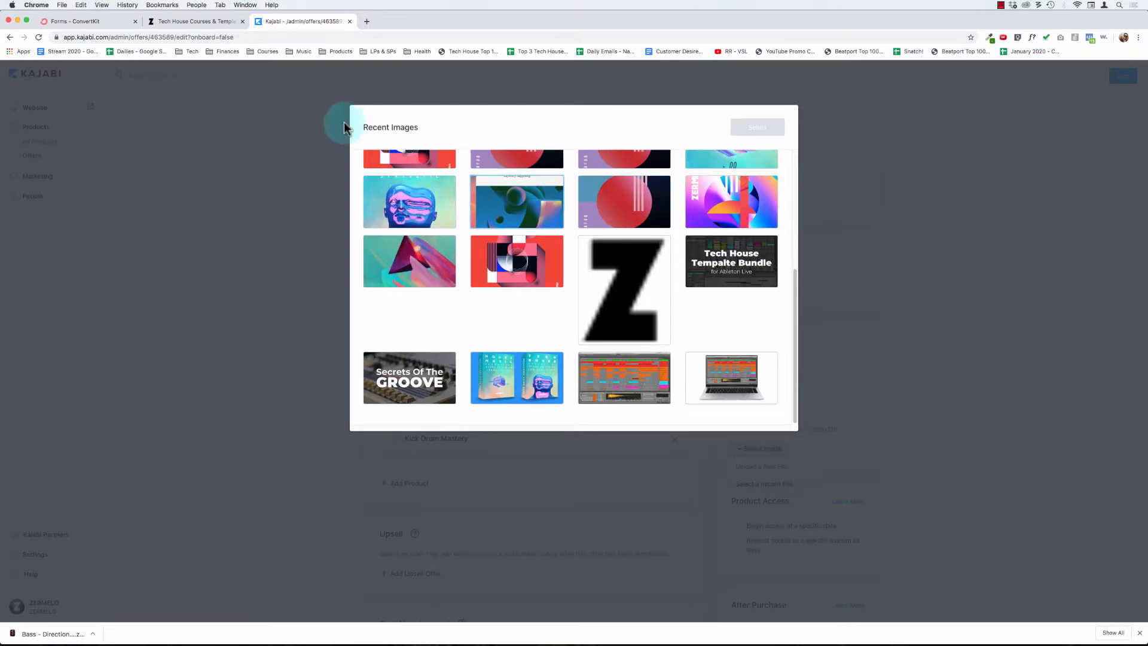
{"action": "left_click", "coordinate": [300, 209]}
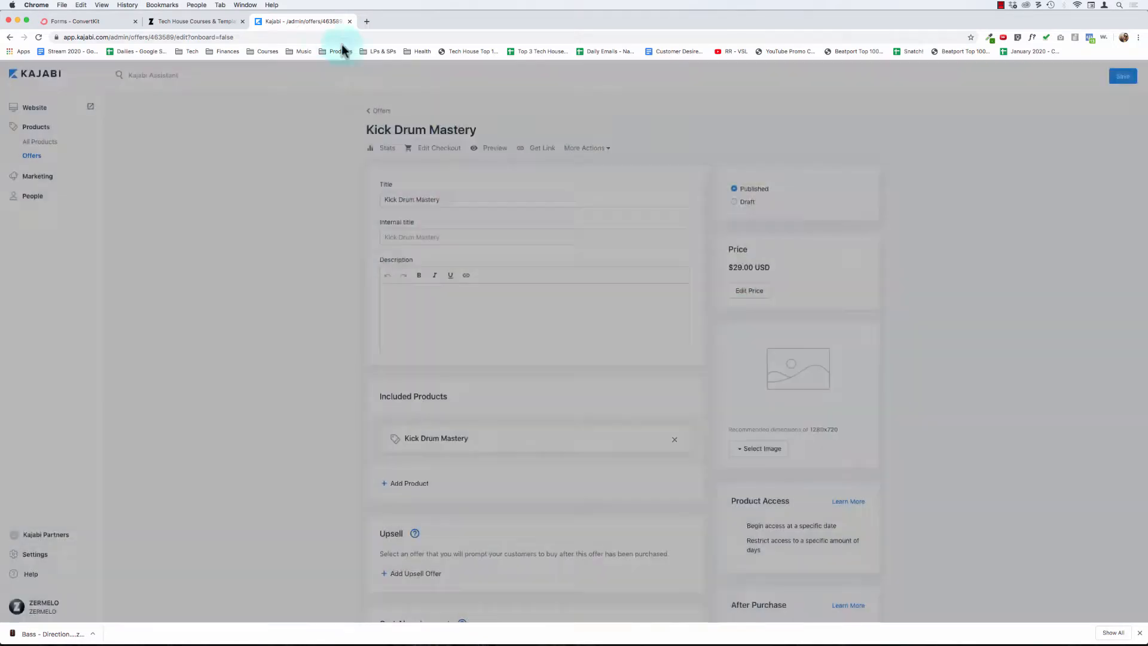
- Open the Kick Drum Mastery picture from the products page on its own and save it as kick_drum_mastery in the pictures folder
{"action": "left_click", "coordinate": [180, 21]}
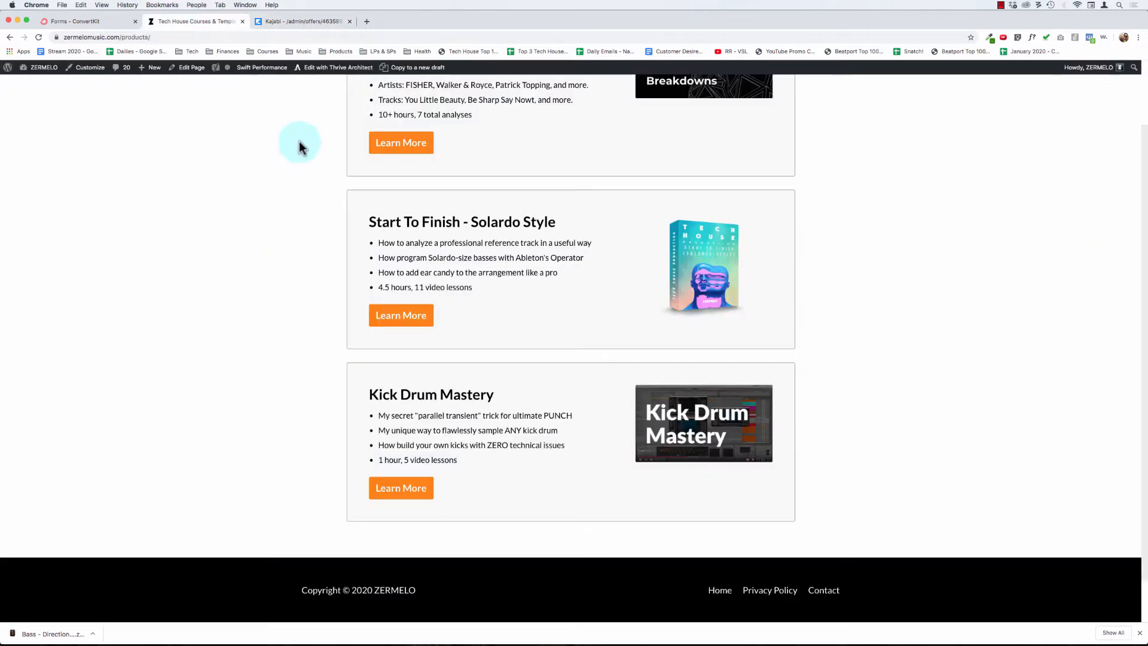
{"action": "right_click", "coordinate": [690, 430]}
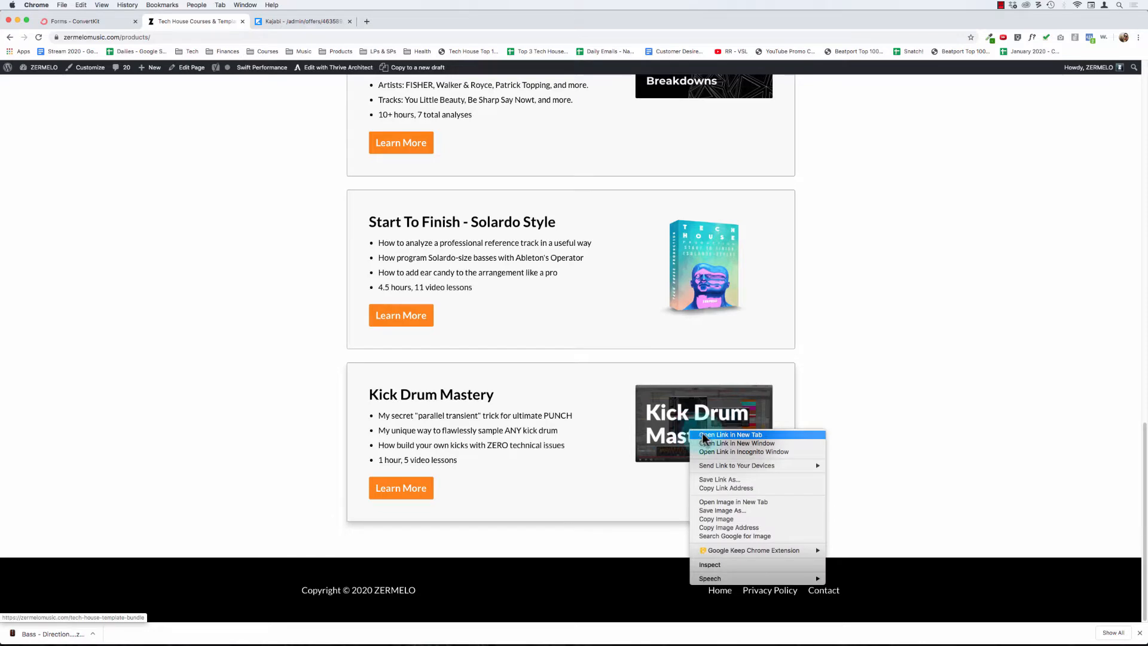
{"action": "left_click", "coordinate": [738, 503]}
{"action": "left_click", "coordinate": [321, 18]}
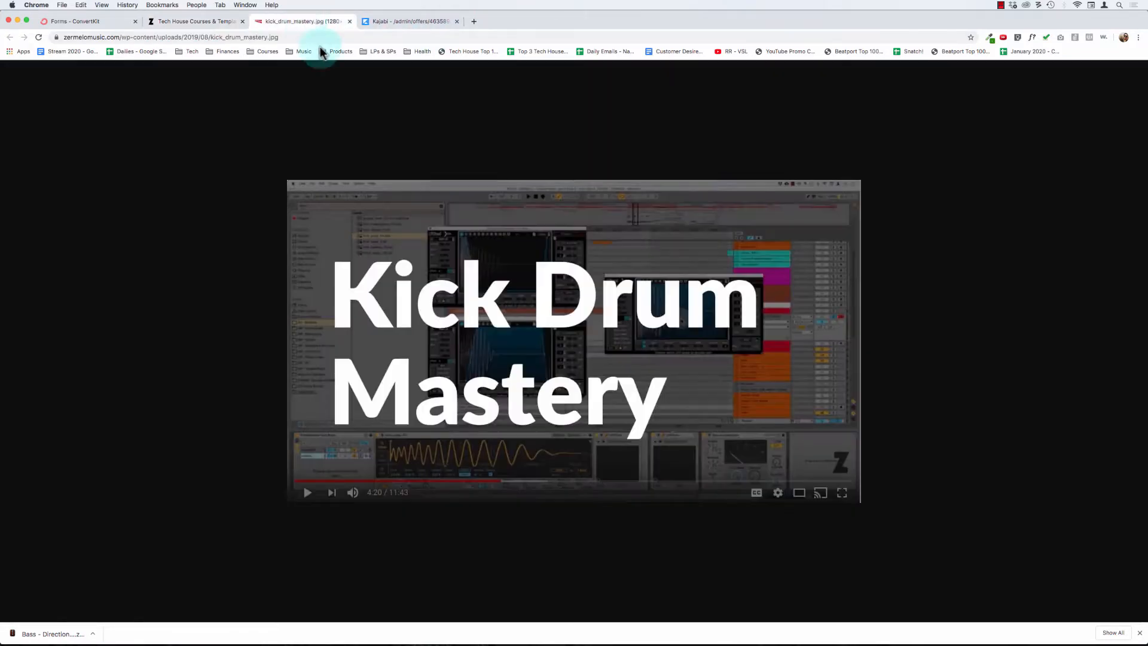
{"action": "right_click", "coordinate": [443, 266]}
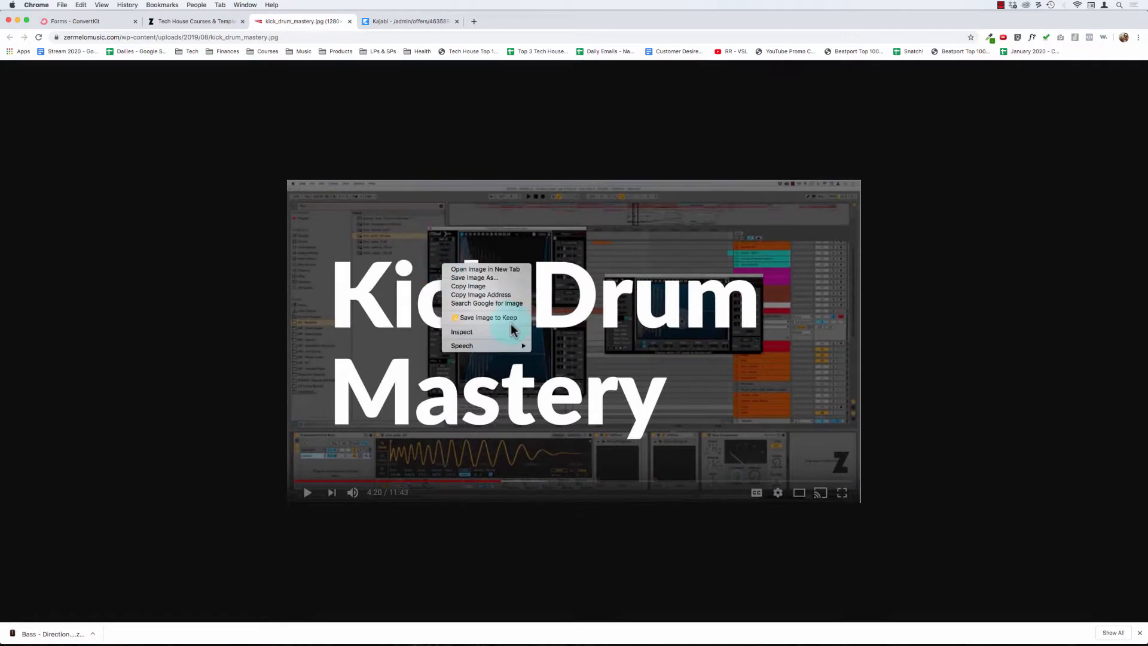
{"action": "left_click", "coordinate": [474, 278]}
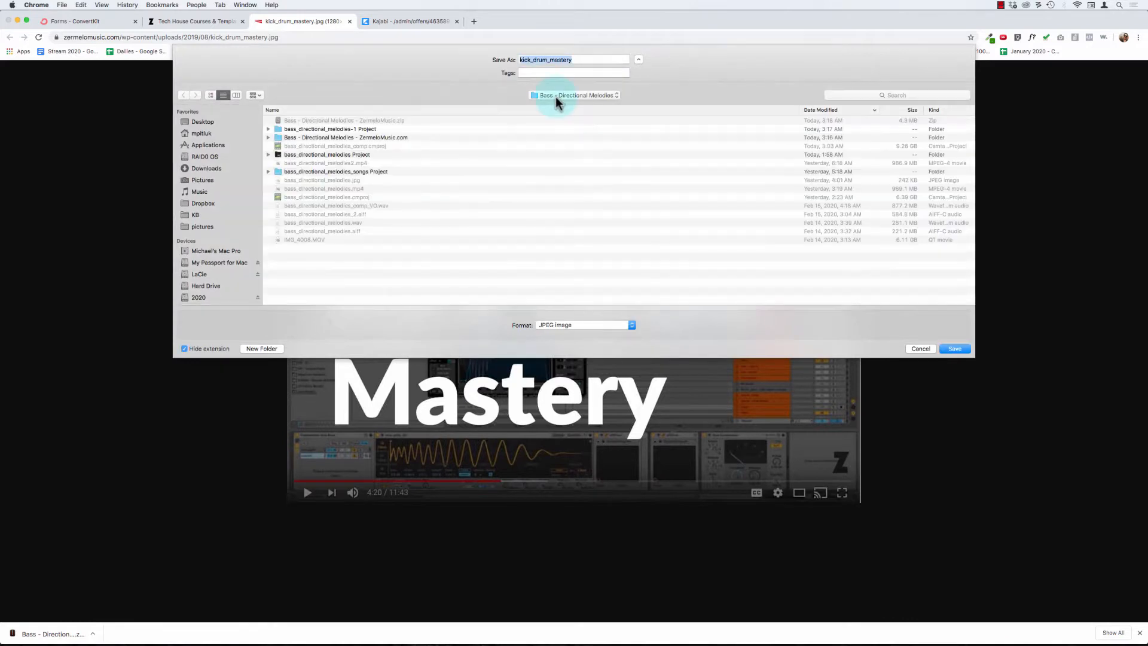
{"action": "left_click", "coordinate": [203, 226]}
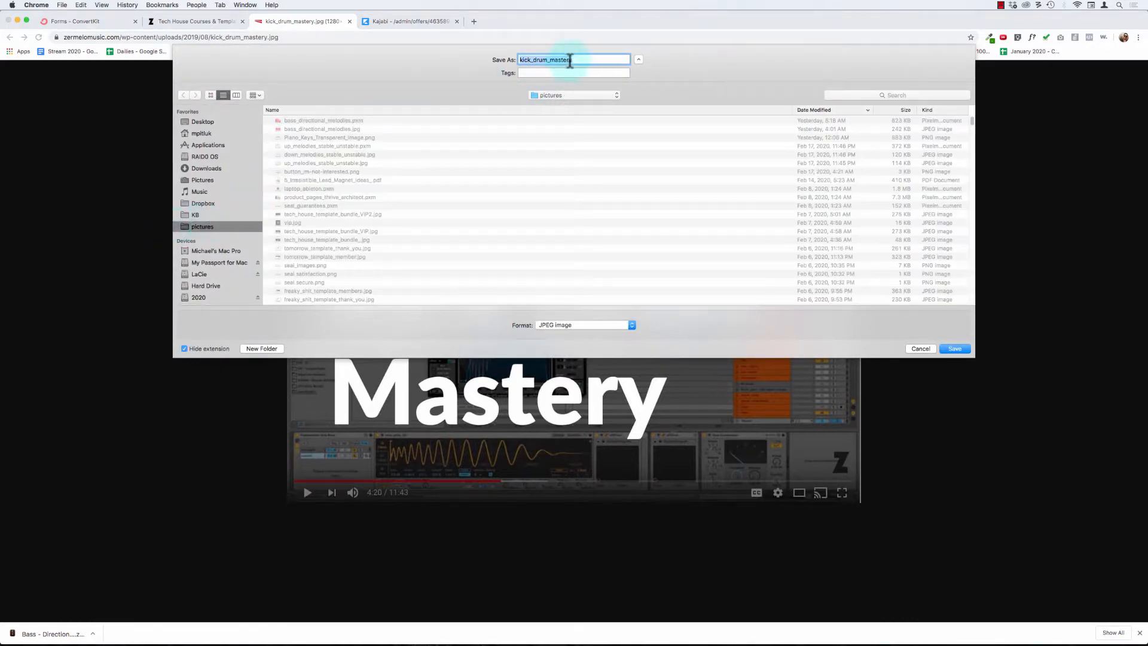
{"action": "key", "text": "Return"}
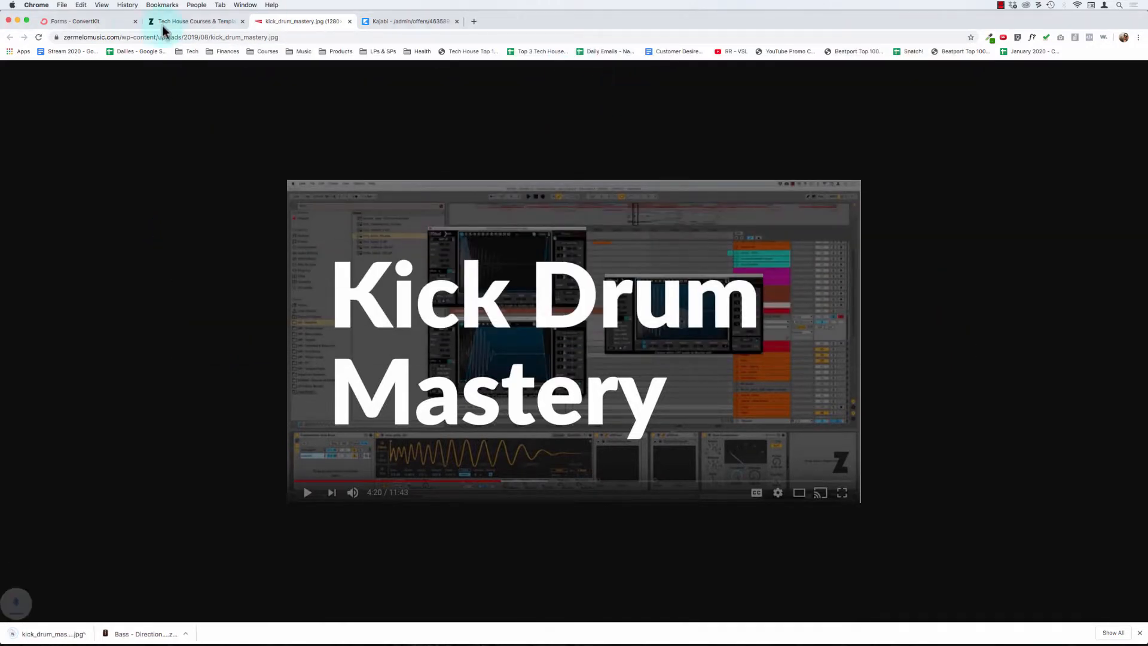
- Switch back to the Kajabi offer and start uploading a new file as the offer's image
{"action": "left_click", "coordinate": [170, 21]}
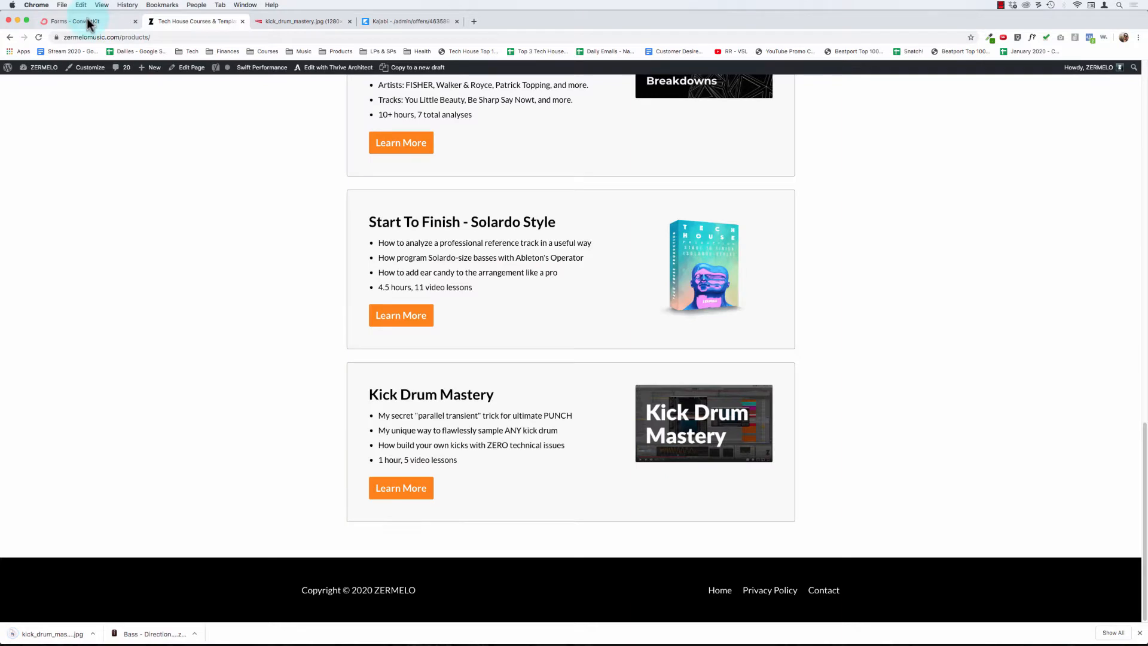
{"action": "left_click", "coordinate": [388, 22]}
{"action": "left_click", "coordinate": [752, 450]}
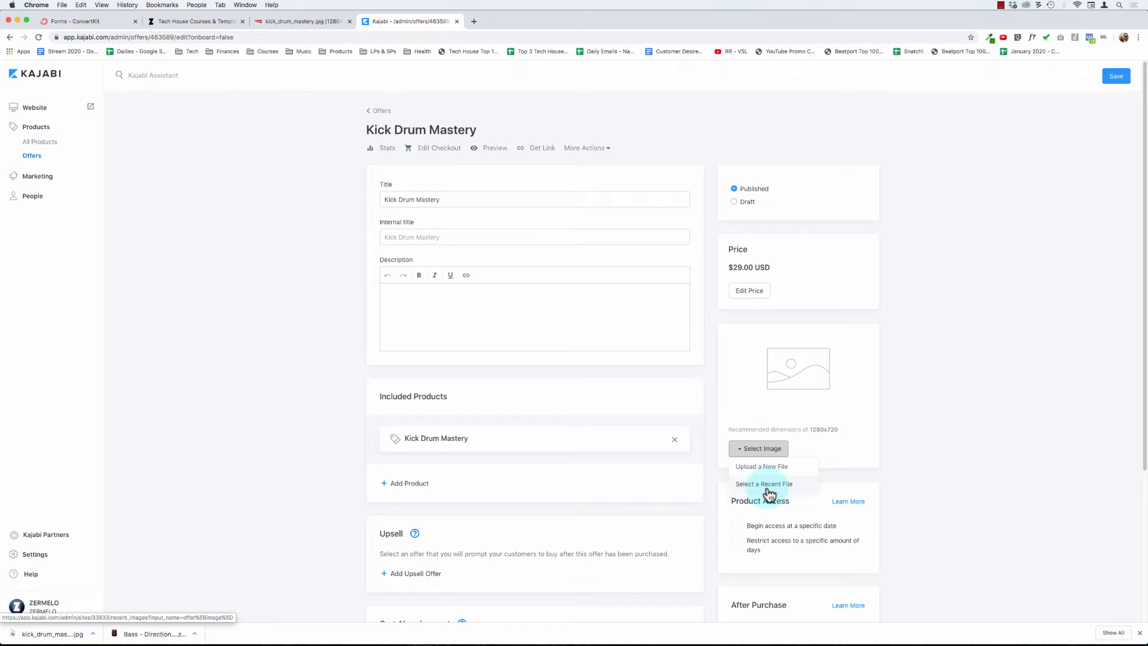
{"action": "left_click", "coordinate": [769, 467]}
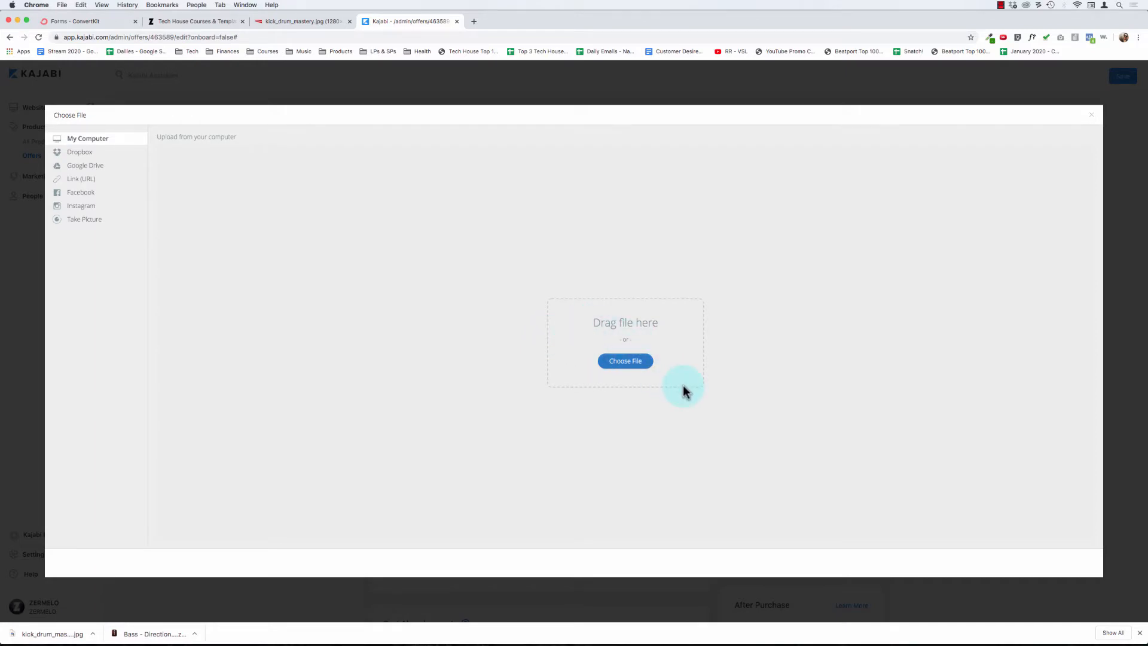
- Locate the downloaded kick_drum_mastery.jpg in Finder, upload it as the offer's image and save the offer
{"action": "left_click", "coordinate": [92, 634]}
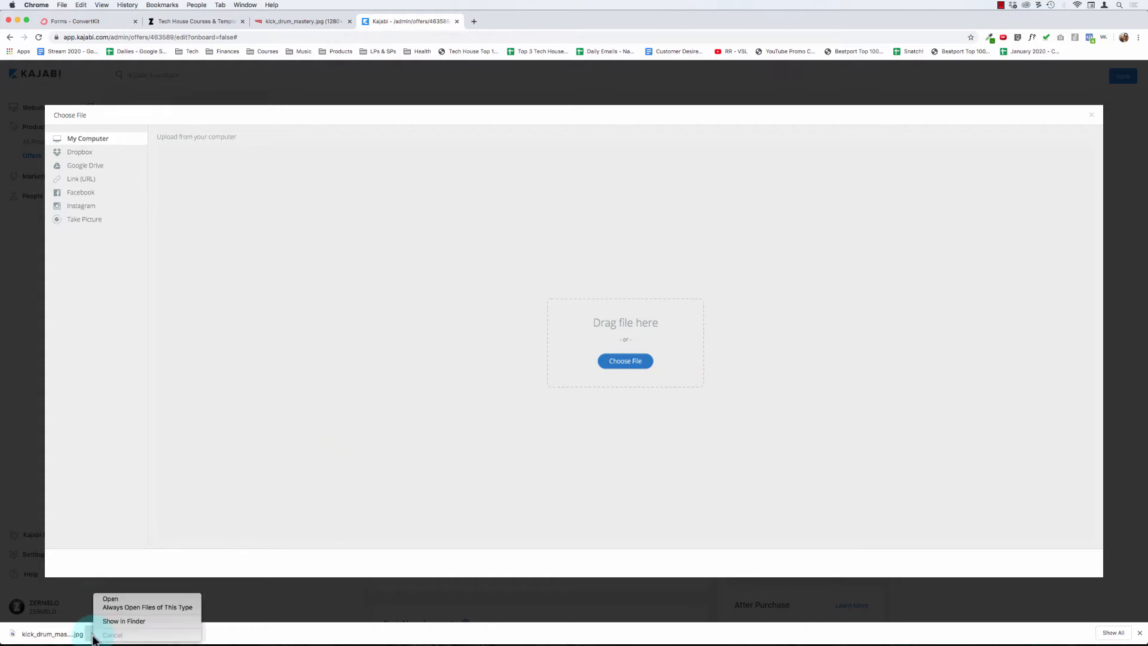
{"action": "left_click", "coordinate": [118, 622]}
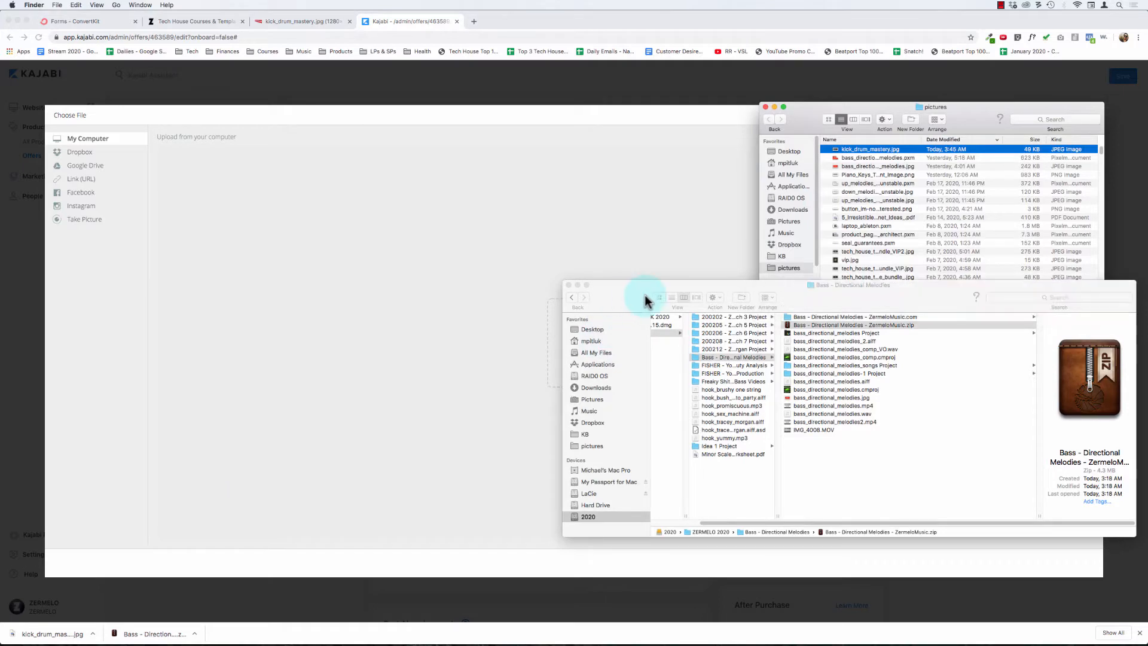
{"action": "left_click_drag", "start_coordinate": [645, 297], "coordinate": [1004, 276]}
{"action": "left_click", "coordinate": [859, 150]}
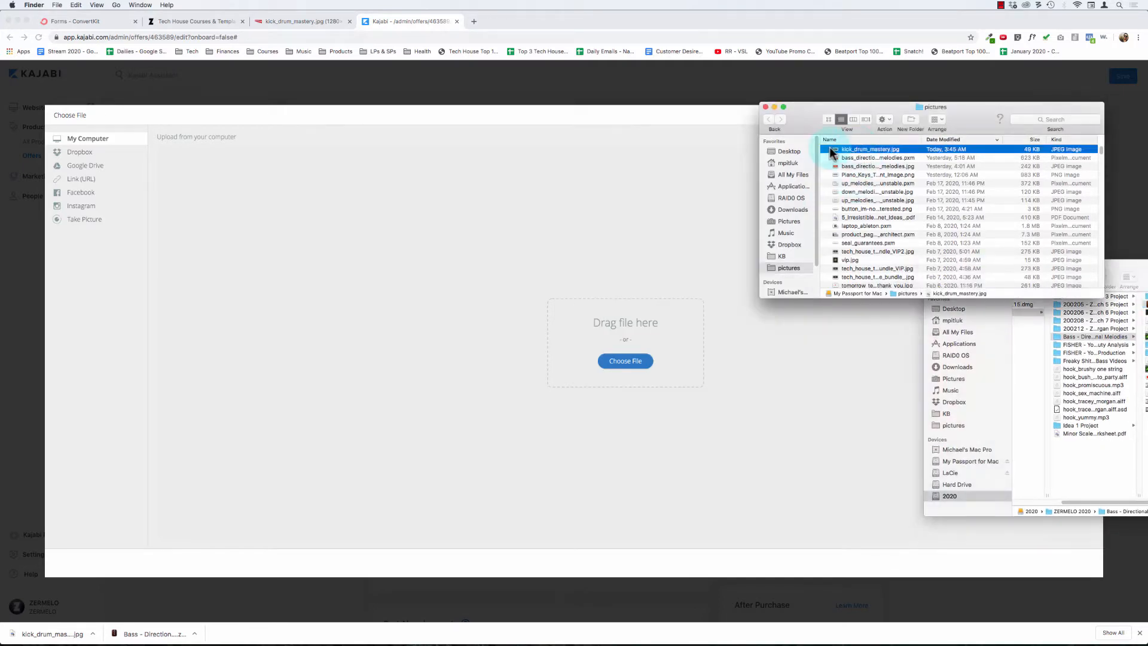
{"action": "left_click_drag", "start_coordinate": [834, 153], "coordinate": [636, 346]}
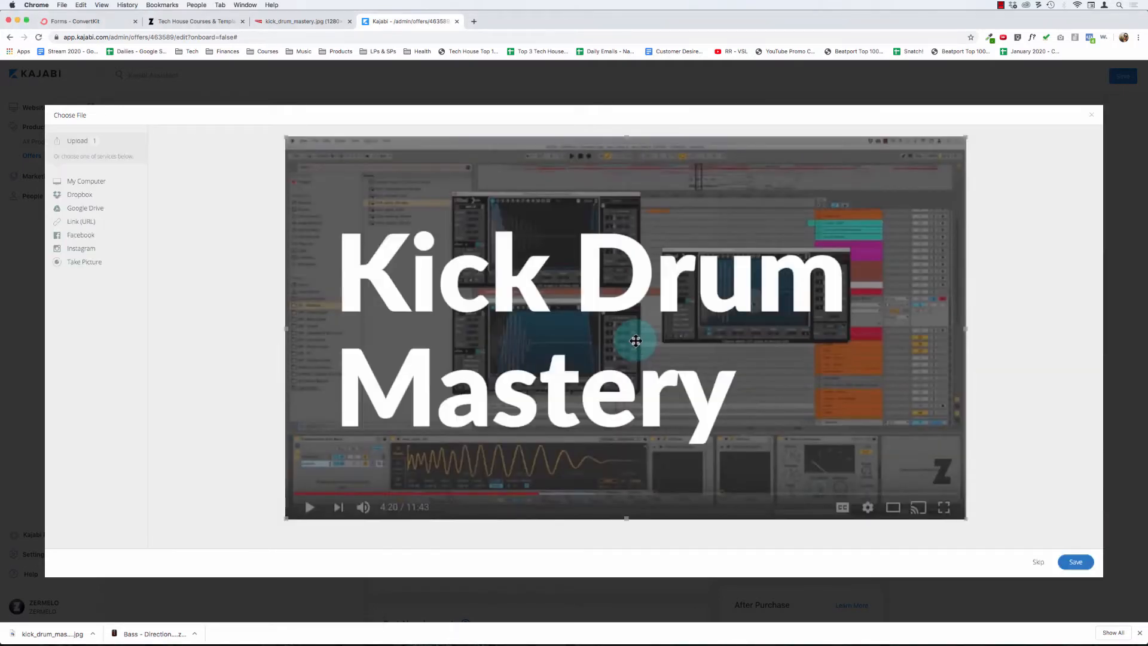
{"action": "left_click", "coordinate": [1076, 562]}
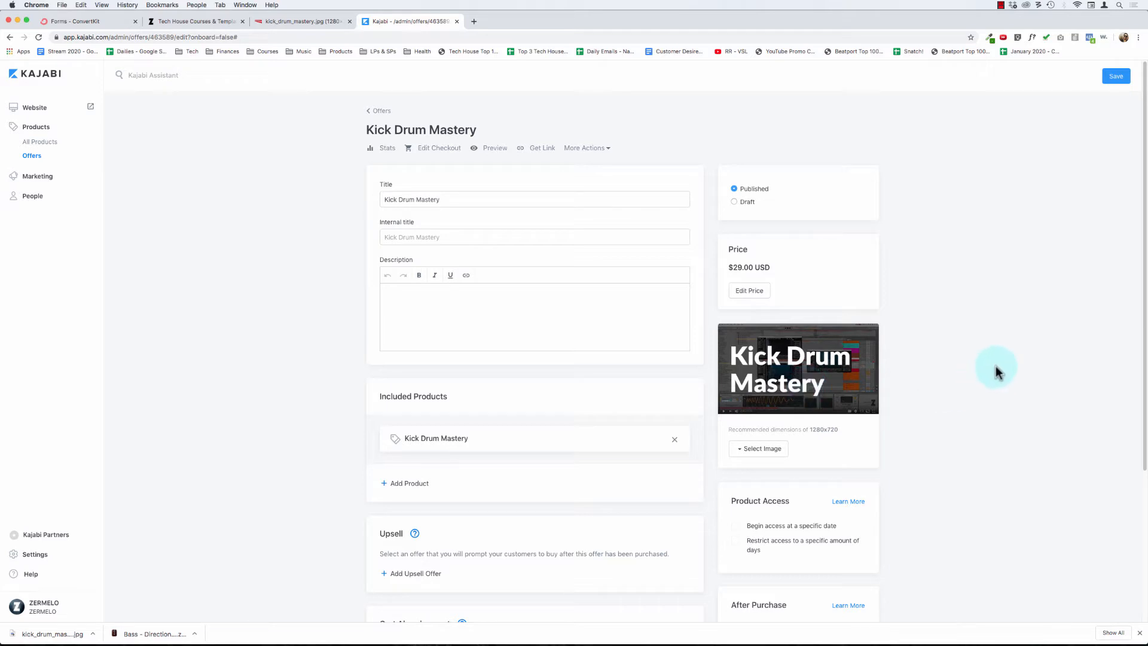
{"action": "left_click", "coordinate": [1118, 81]}
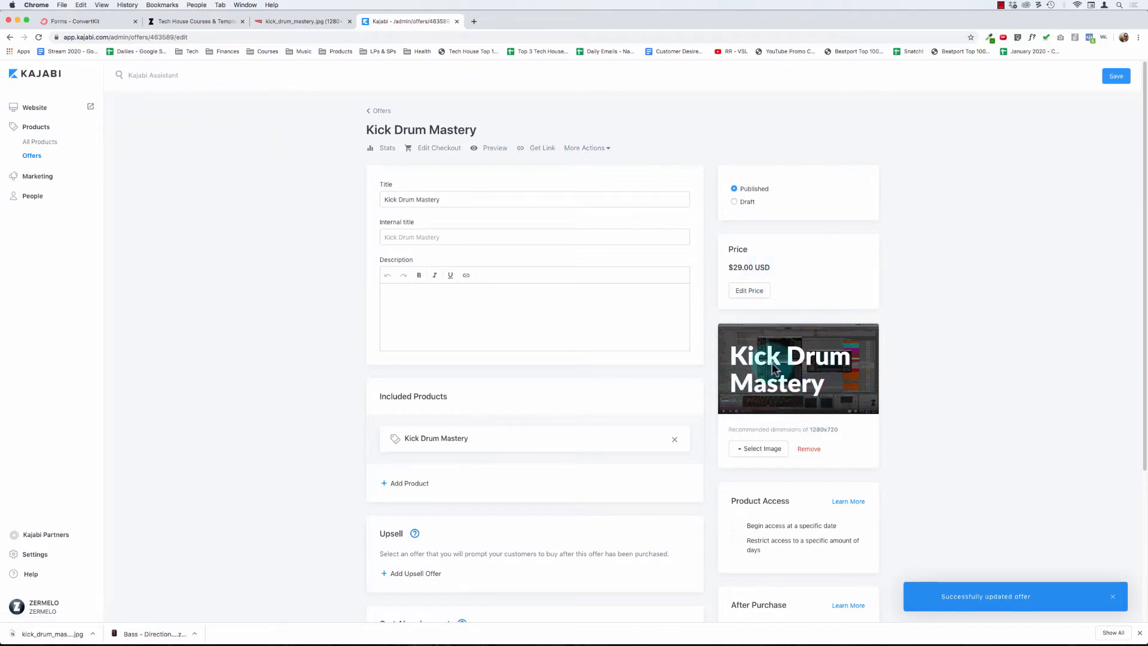
- Enable sending the member to a third party email provider in the offer's after-purchase settings
{"action": "scroll", "coordinate": [962, 386], "scroll_direction": "down", "scroll_amount": 5}
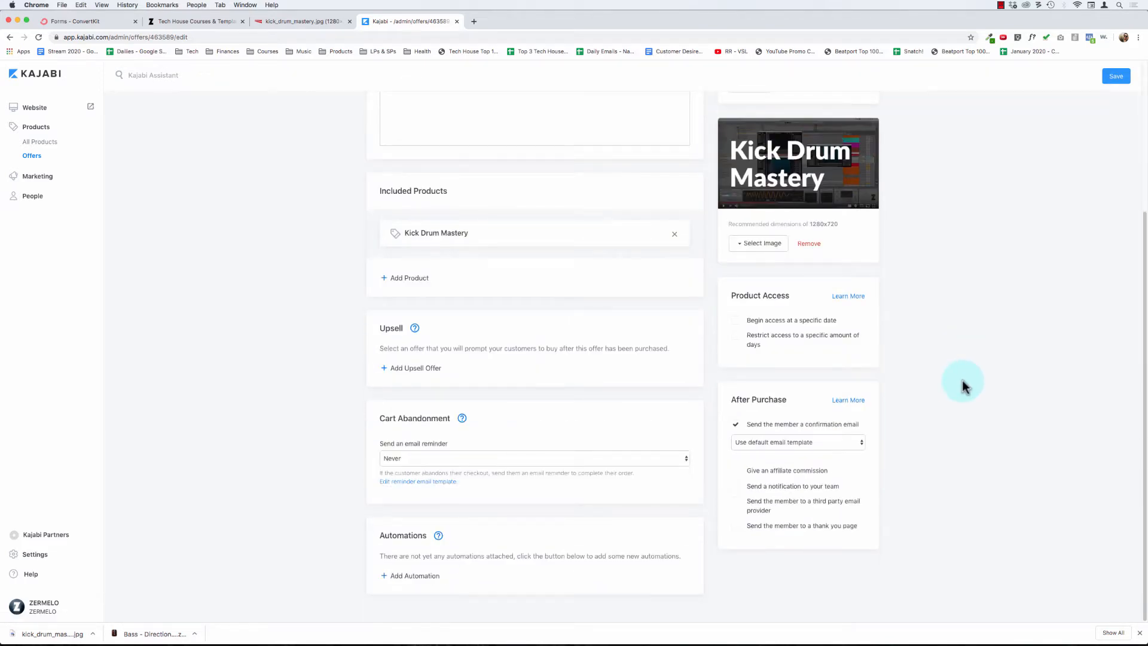
{"action": "scroll", "coordinate": [963, 385], "scroll_direction": "up", "scroll_amount": 5}
{"action": "scroll", "coordinate": [946, 374], "scroll_direction": "down", "scroll_amount": 5}
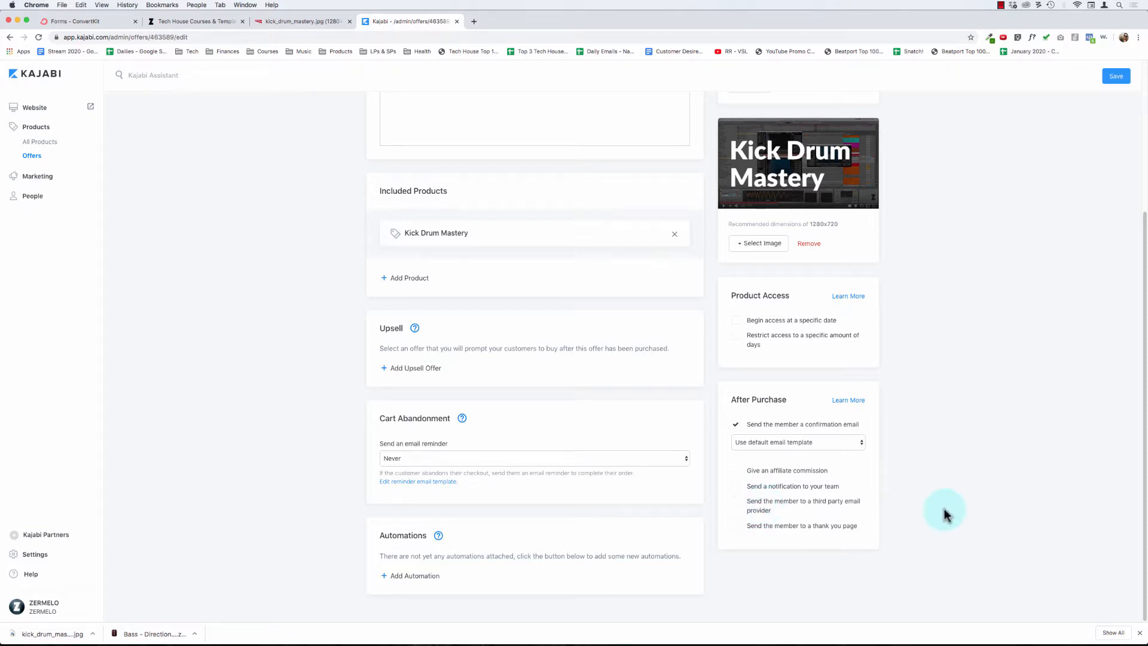
{"action": "left_click", "coordinate": [756, 506]}
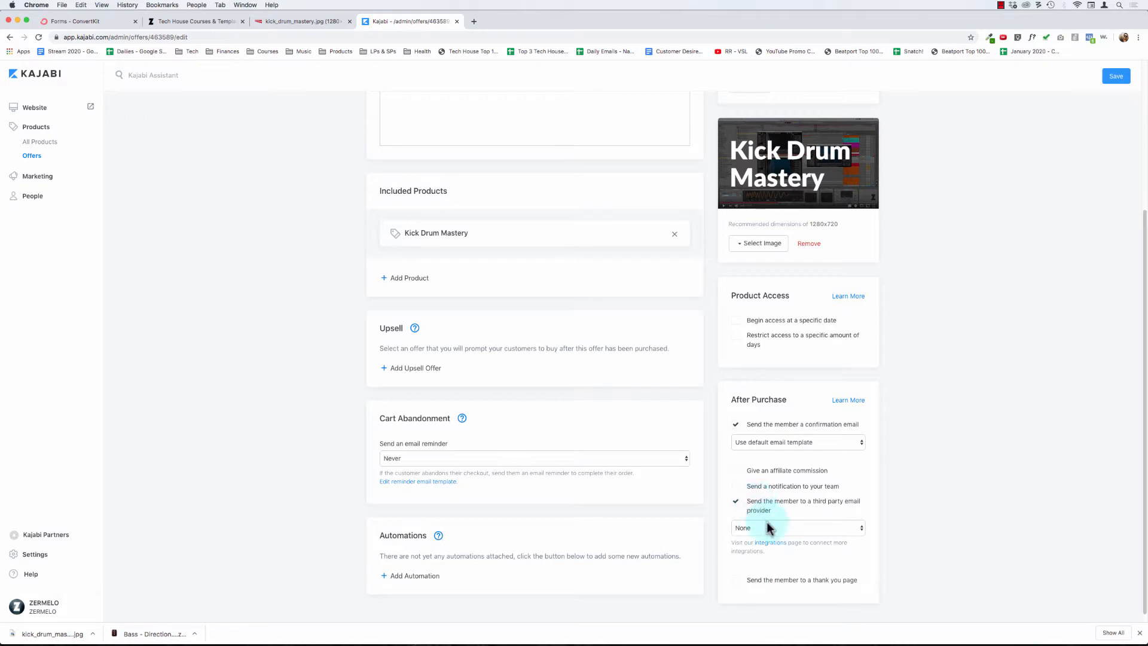
- Switch to ConvertKit and create a new inline form from the Clare template
{"action": "left_click", "coordinate": [99, 21]}
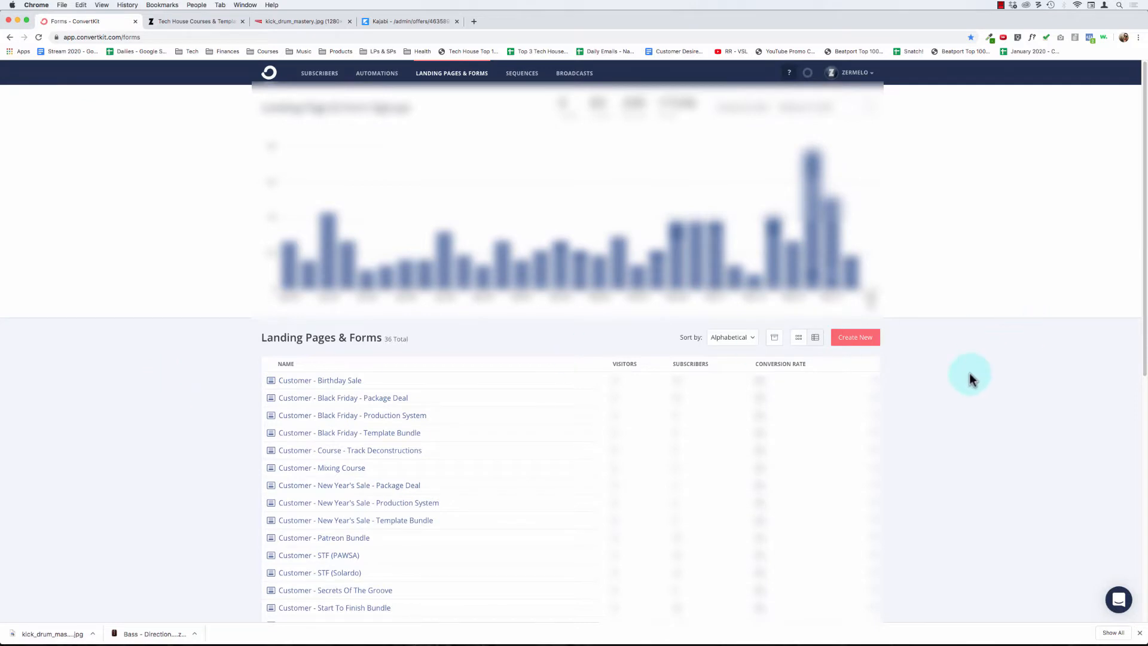
{"action": "left_click", "coordinate": [861, 345]}
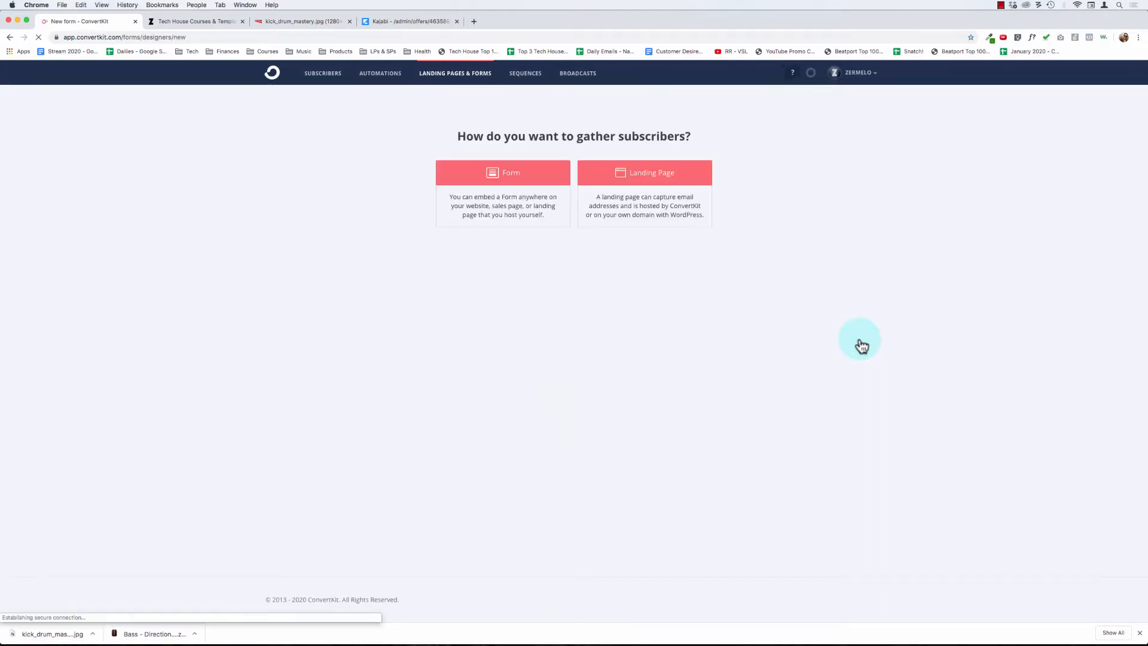
{"action": "left_click", "coordinate": [512, 174]}
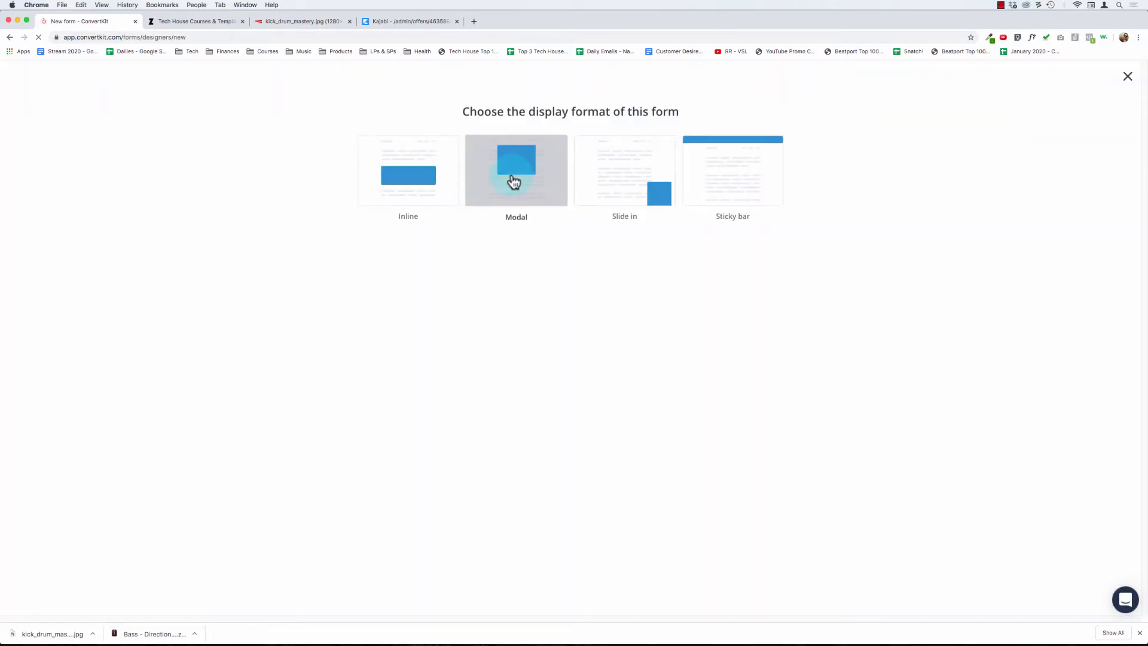
{"action": "left_click", "coordinate": [398, 187]}
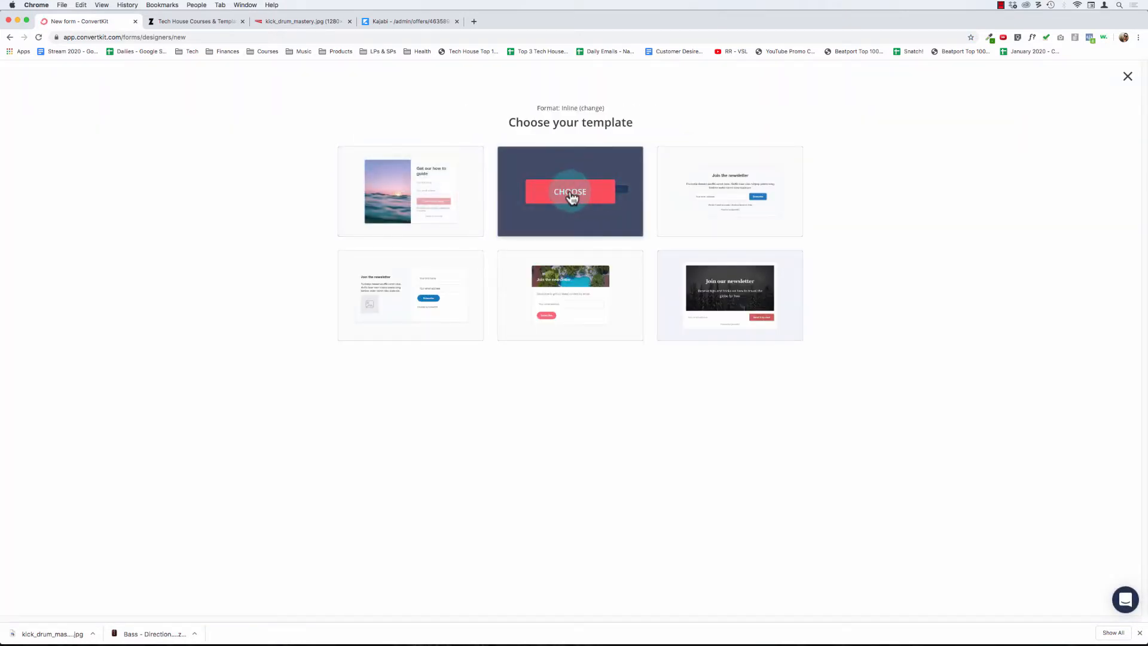
{"action": "left_click", "coordinate": [570, 192]}
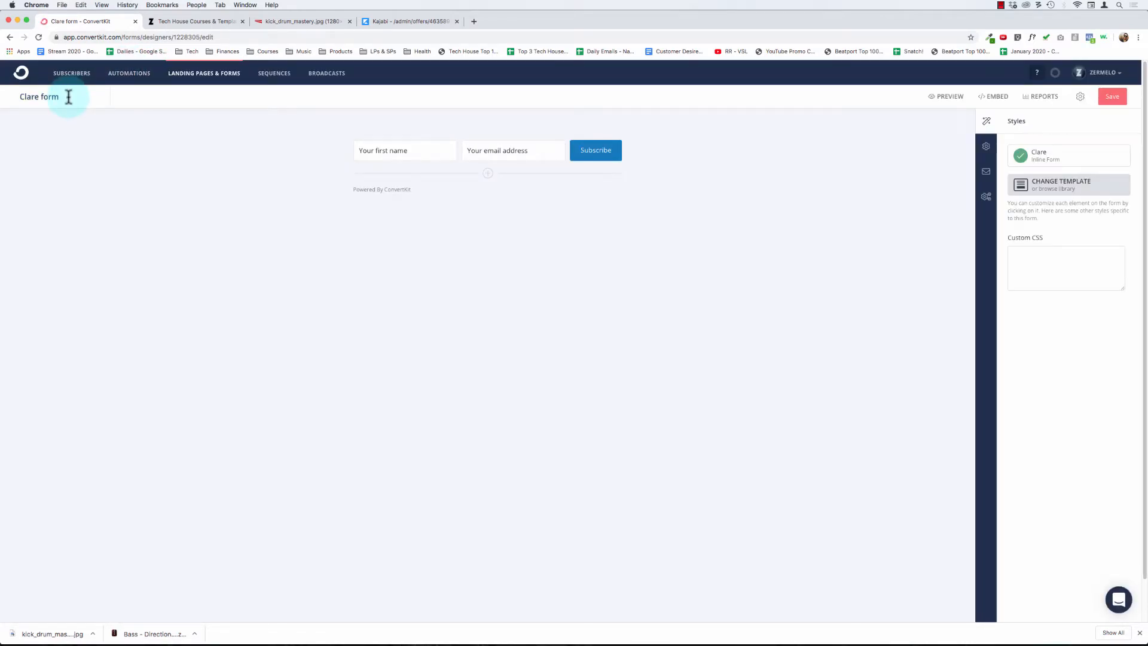
- Rename the form as Customer - Course - Kick Drum Mastery and save it
{"action": "left_click_drag", "start_coordinate": [69, 98], "coordinate": [9, 97]}
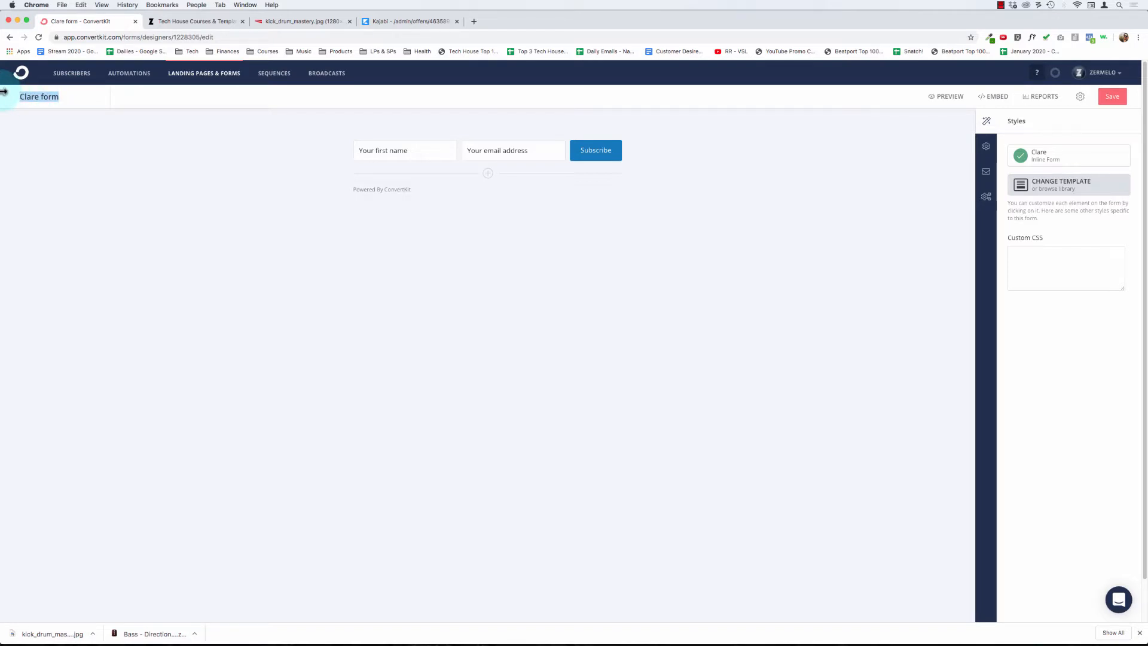
{"action": "type", "text": "Customer - "}
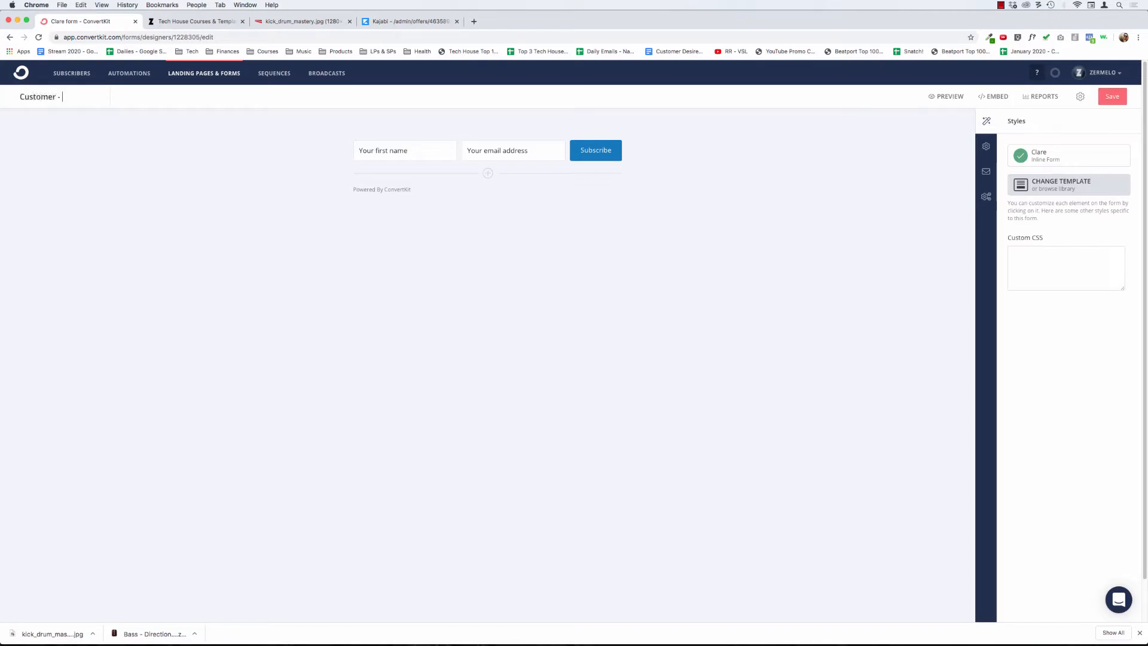
{"action": "type", "text": "Co"}
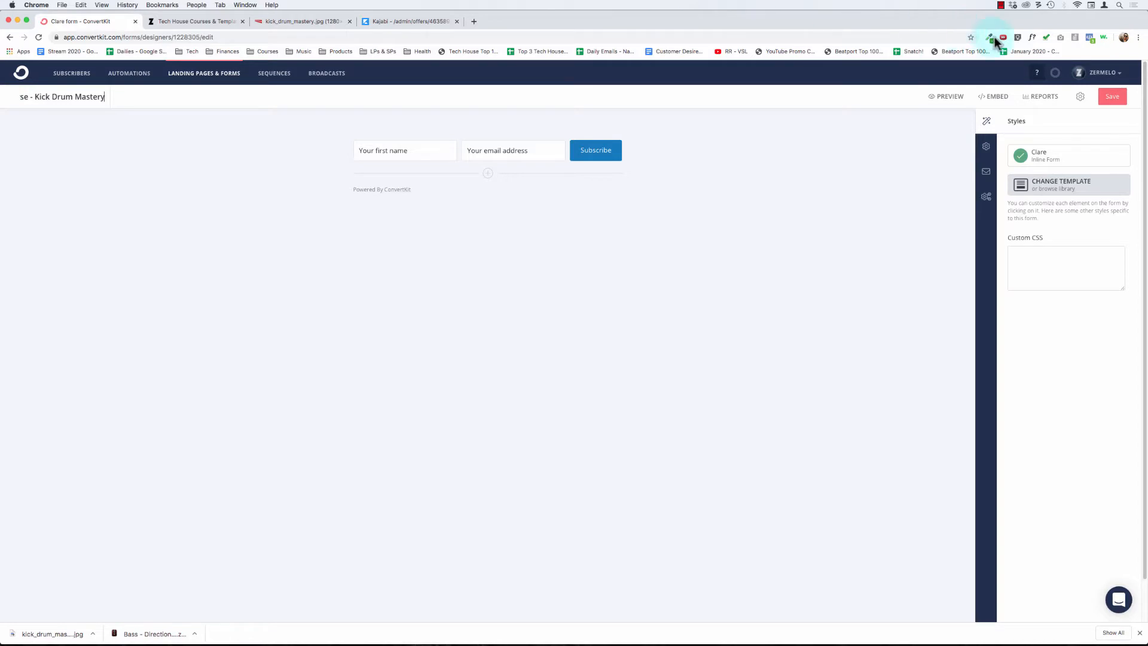
{"action": "left_click", "coordinate": [1112, 99]}
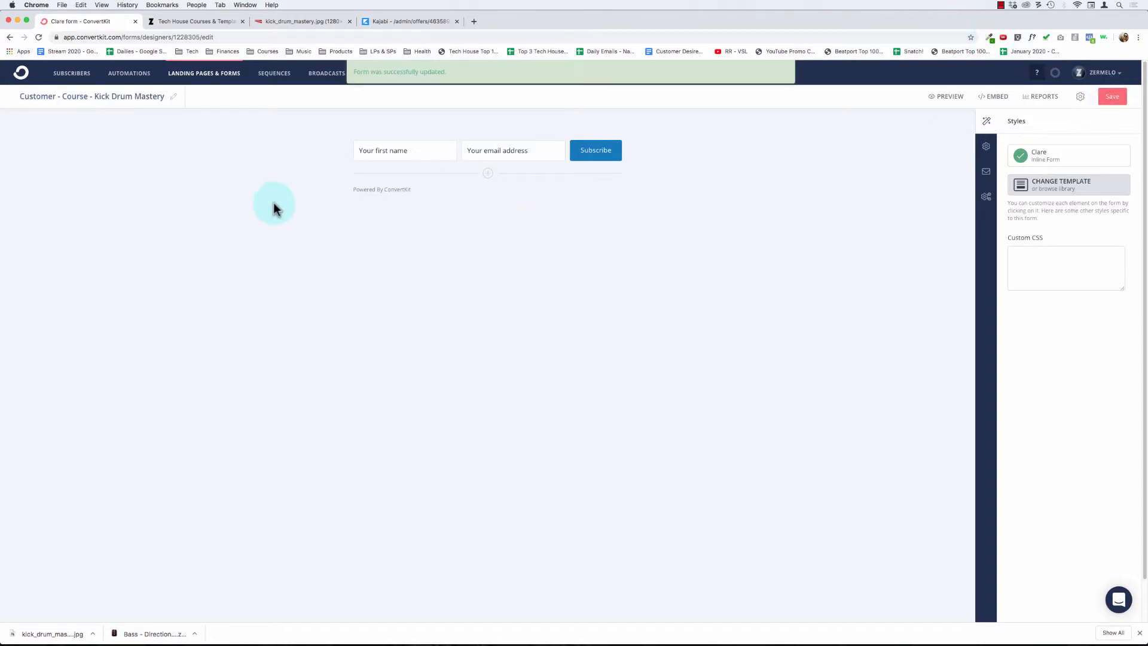
- Copy the new form's ID number from the page address
{"action": "double_click", "coordinate": [193, 37]}
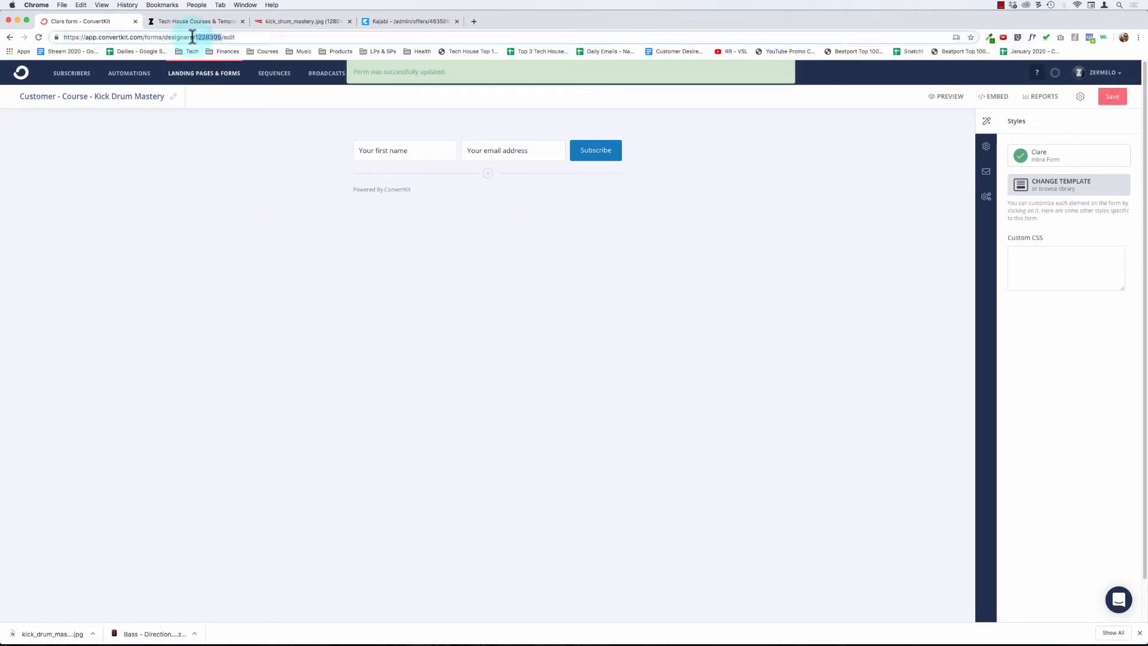
{"action": "key", "text": "super+c"}
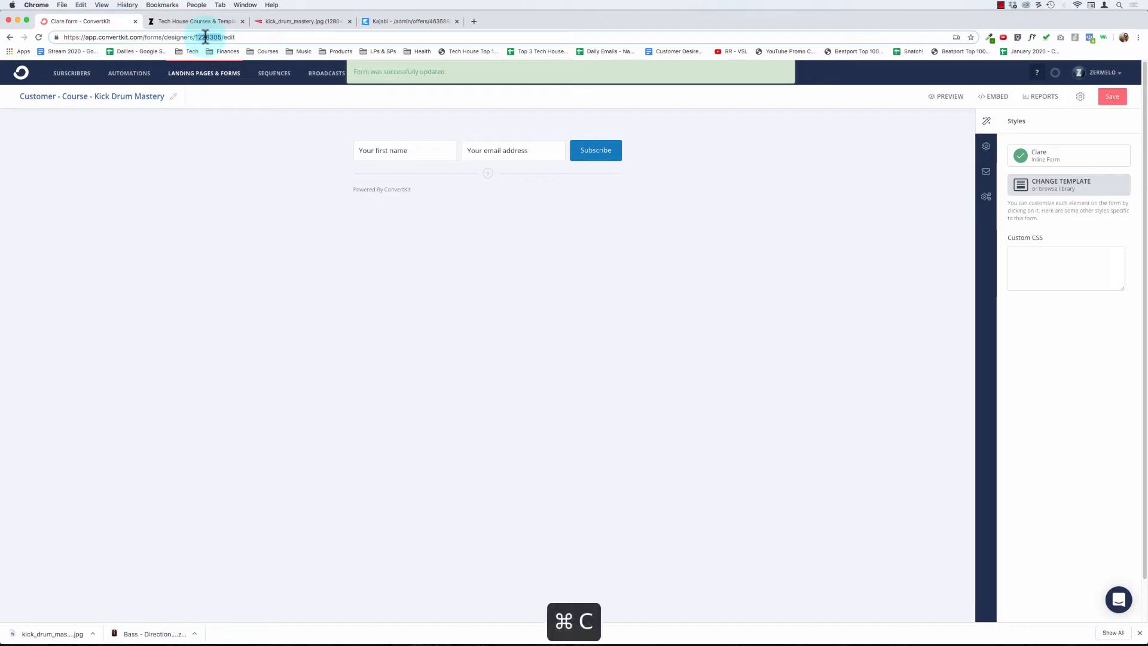
{"action": "left_click", "coordinate": [281, 233]}
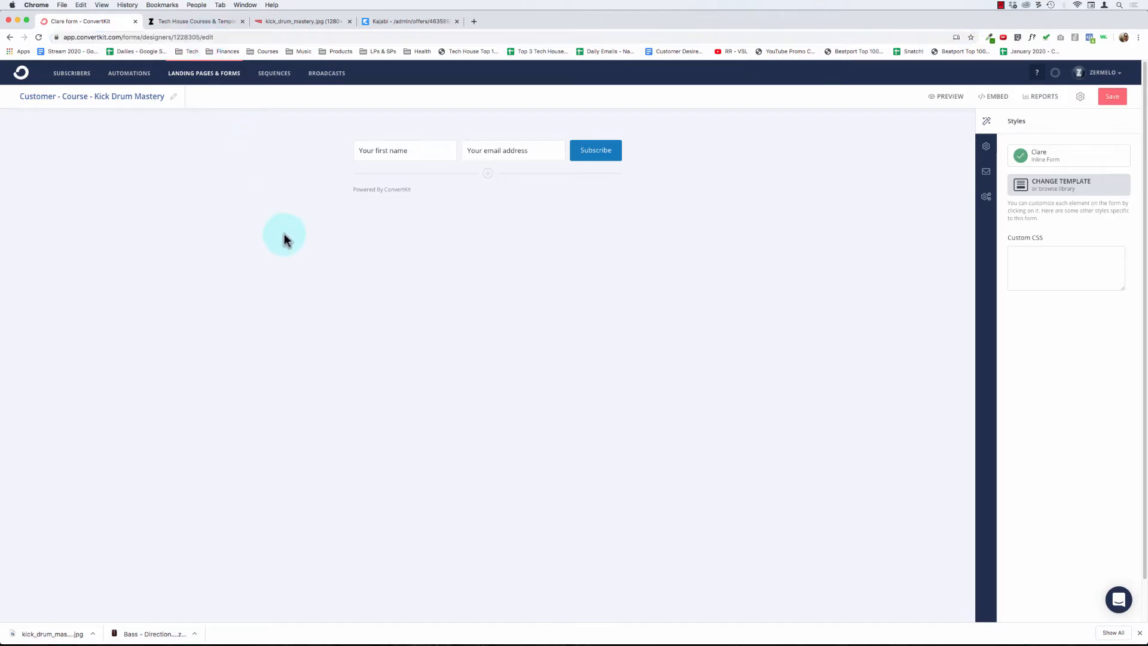
- In the Kajabi offer, choose ConvertKit as the third party email provider, enter form ID 1228305 and save the offer
{"action": "left_click", "coordinate": [434, 22]}
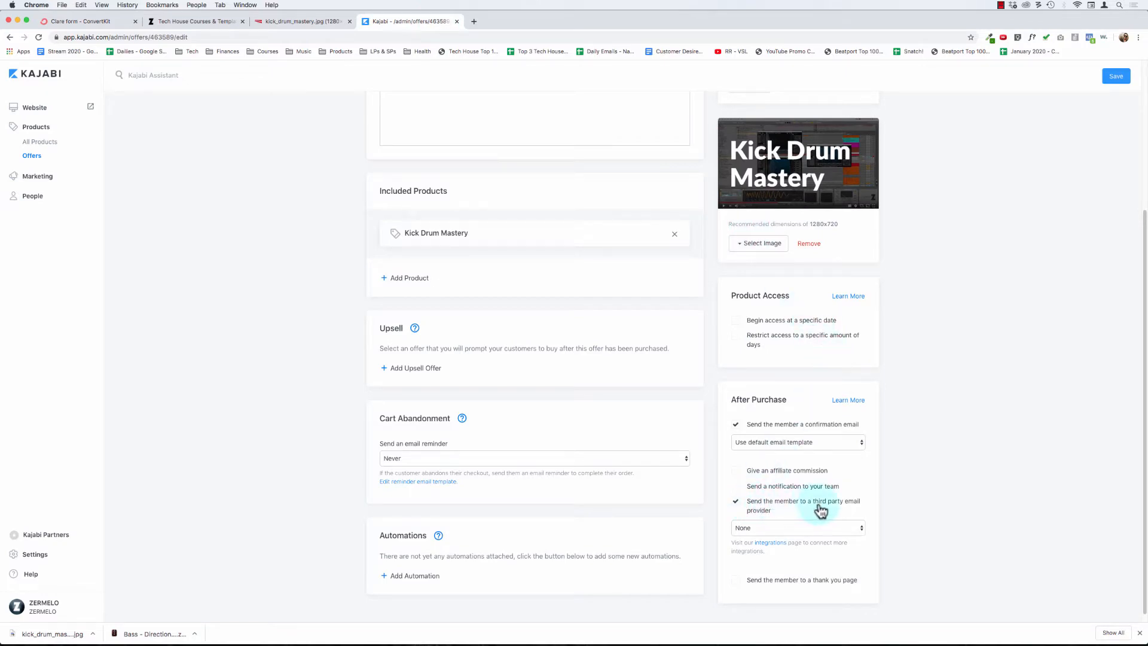
{"action": "scroll", "coordinate": [885, 504], "scroll_direction": "down", "scroll_amount": 1}
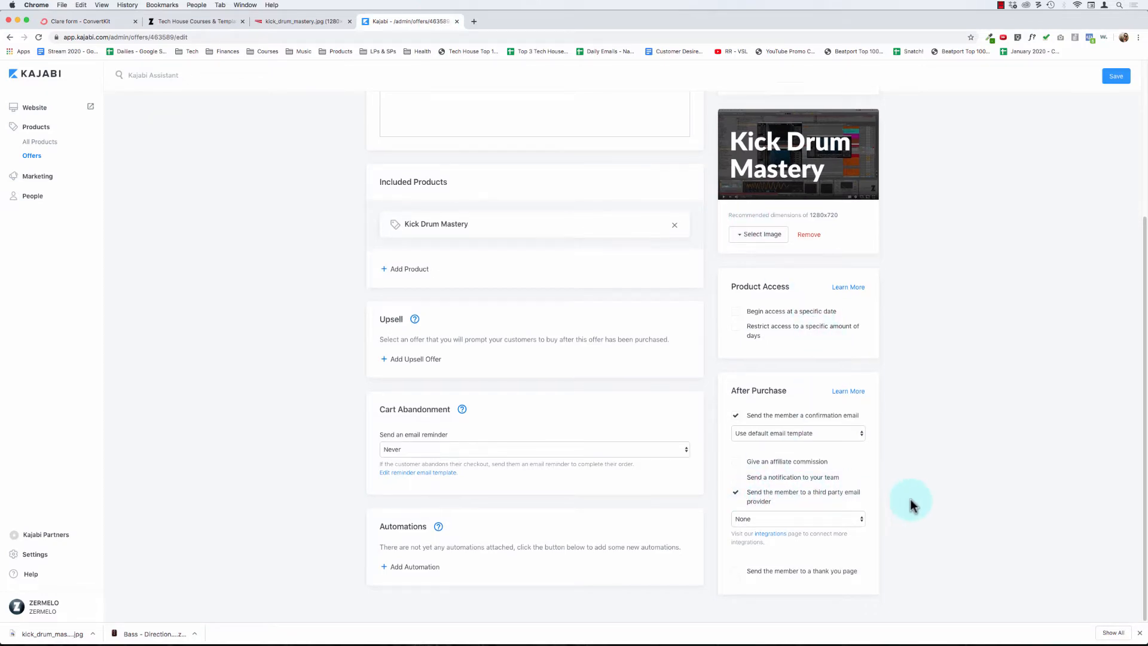
{"action": "left_click", "coordinate": [813, 519]}
{"action": "left_click", "coordinate": [772, 528]}
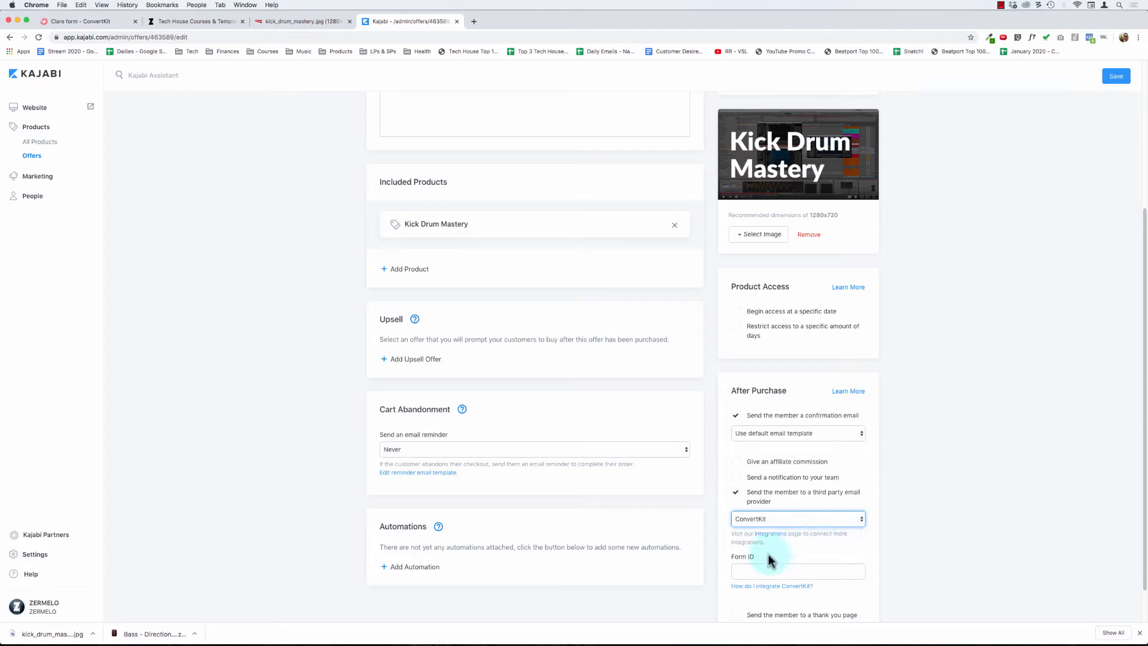
{"action": "left_click", "coordinate": [764, 572]}
{"action": "type", "text": "1228305"}
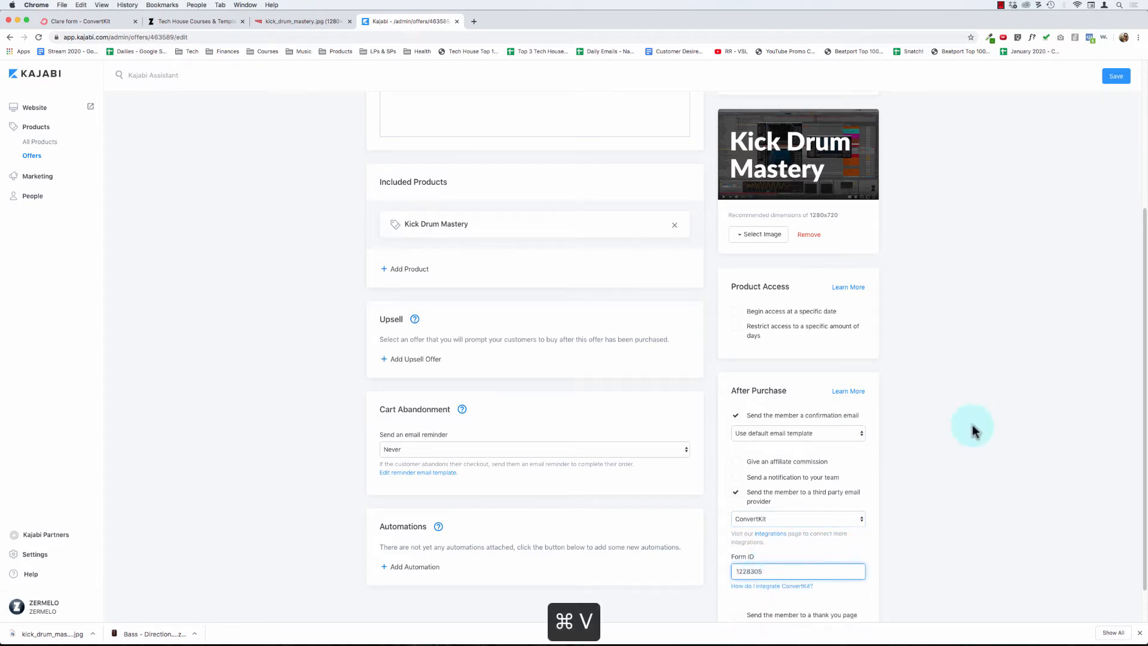
{"action": "scroll", "coordinate": [975, 424], "scroll_direction": "down", "scroll_amount": 1}
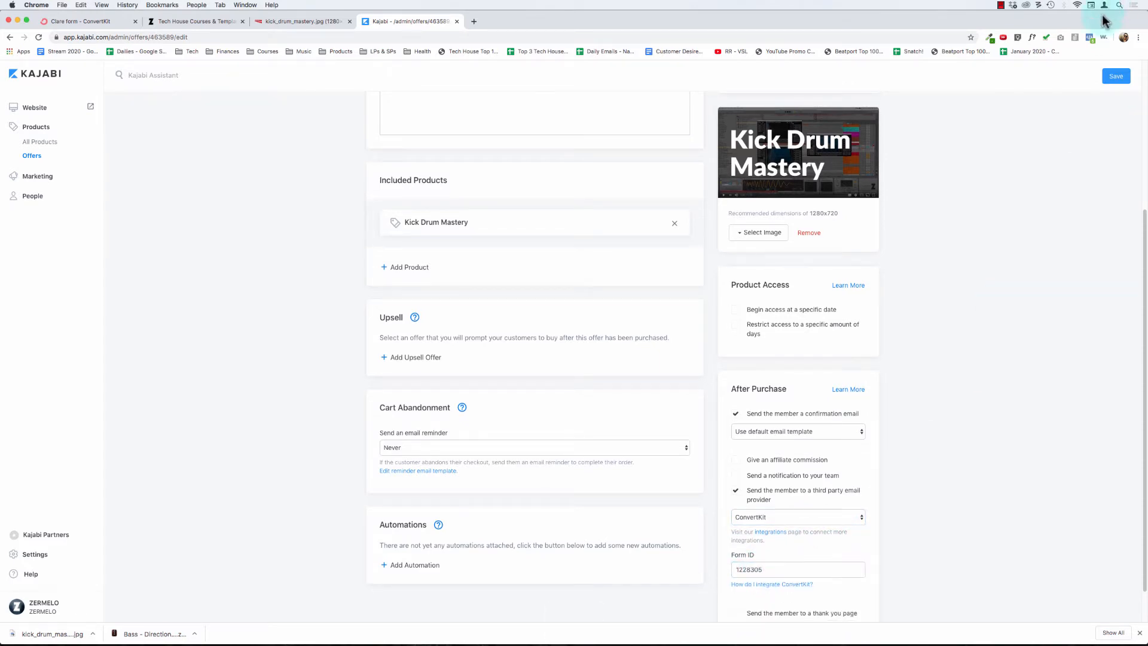
{"action": "left_click", "coordinate": [1116, 77]}
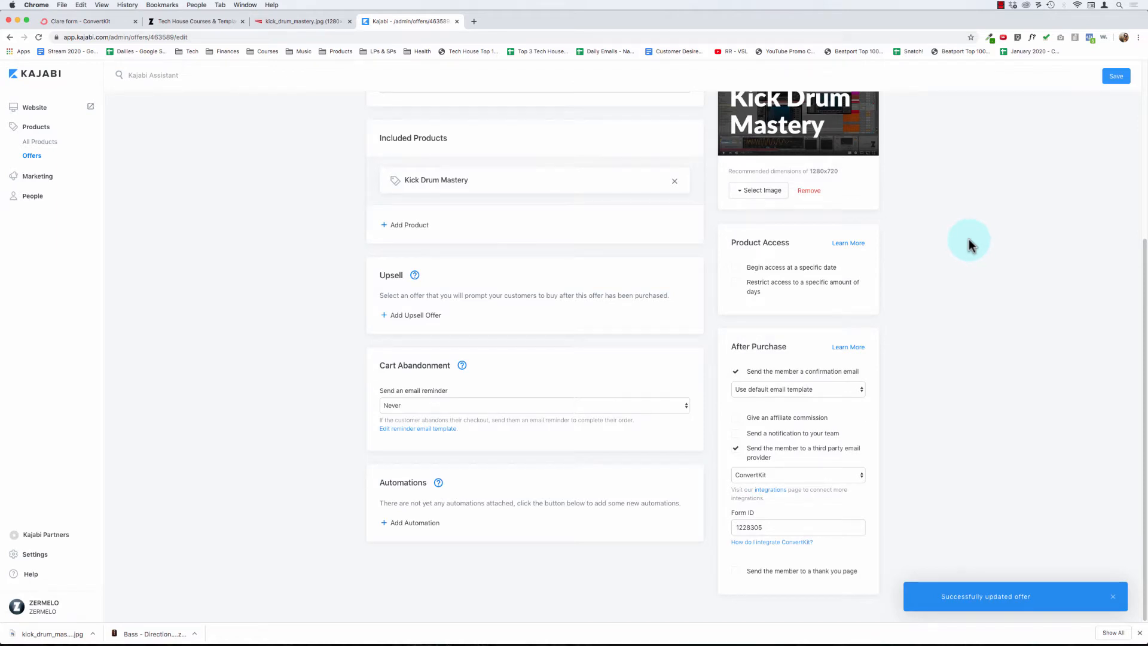
- Get the Kick Drum Mastery offer's shareable link, copy it and close the link dialog
{"action": "scroll", "coordinate": [970, 243], "scroll_direction": "up", "scroll_amount": 5}
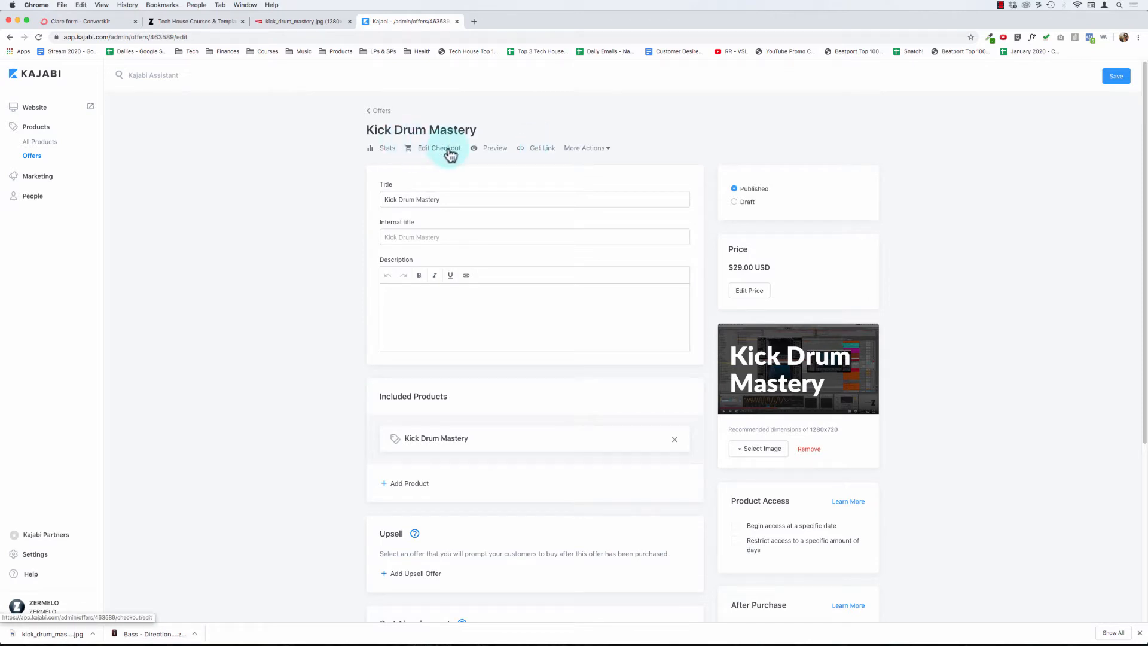
{"action": "left_click", "coordinate": [541, 149]}
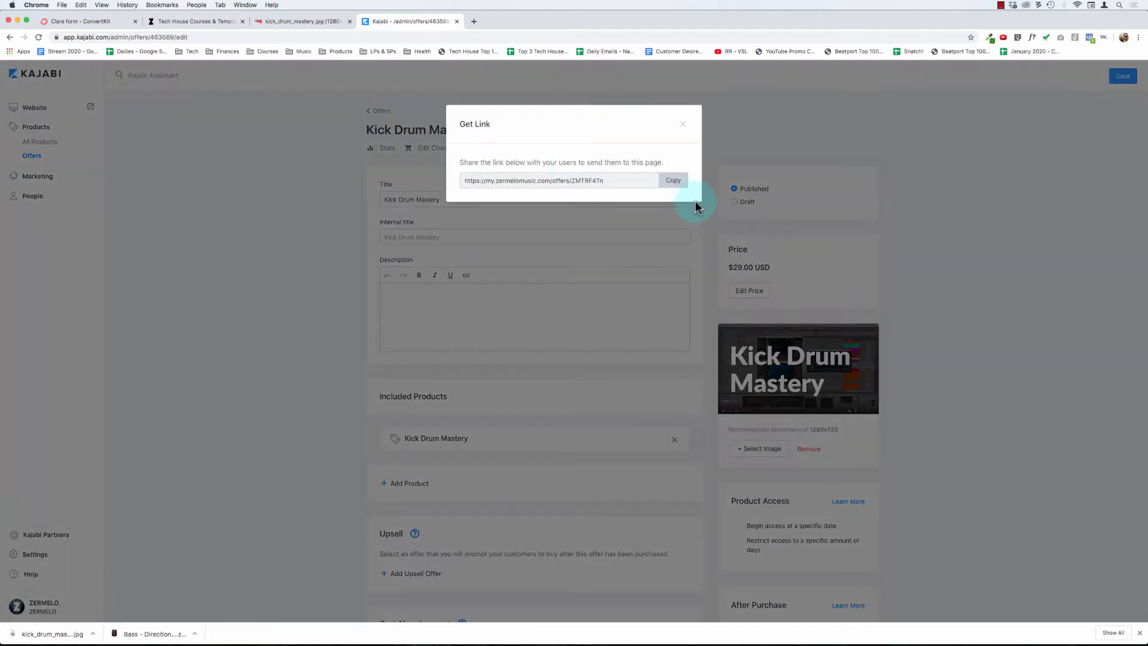
{"action": "left_click", "coordinate": [672, 180]}
{"action": "left_click", "coordinate": [192, 230]}
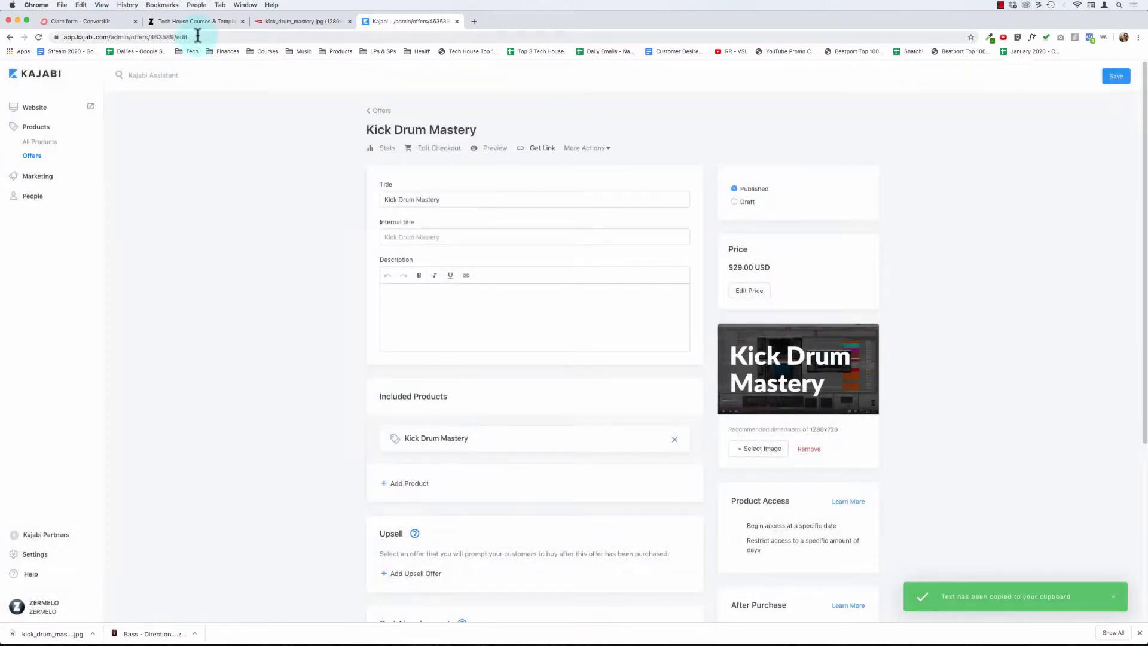
- Close the page showing the standalone Kick Drum Mastery picture and return to the website's products page
{"action": "left_click", "coordinate": [202, 21]}
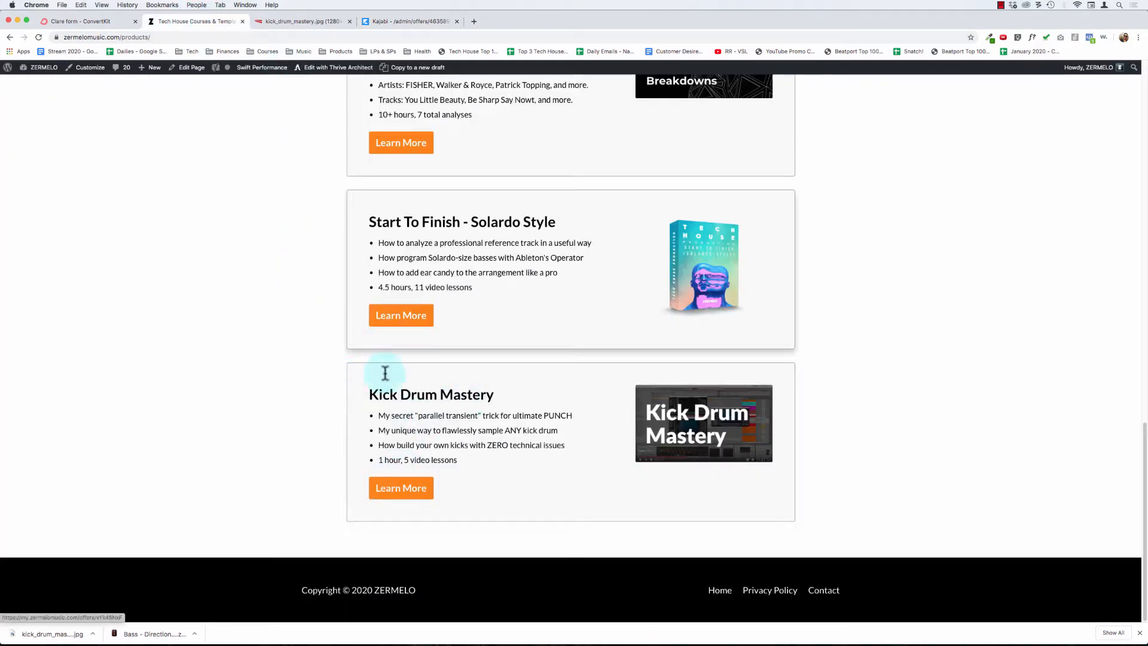
{"action": "left_click", "coordinate": [304, 21]}
{"action": "key", "text": "super+w"}
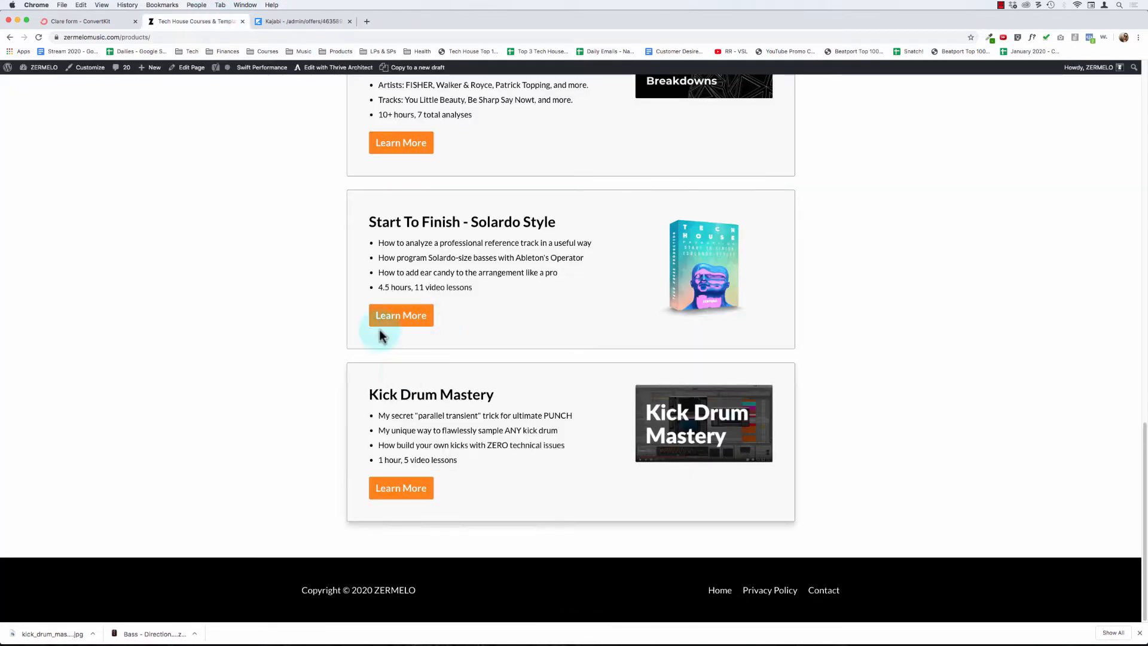
- Open the products page in Thrive Architect and set the Kick Drum Mastery Learn More button's target URL to the copied offer link
{"action": "left_click", "coordinate": [337, 71]}
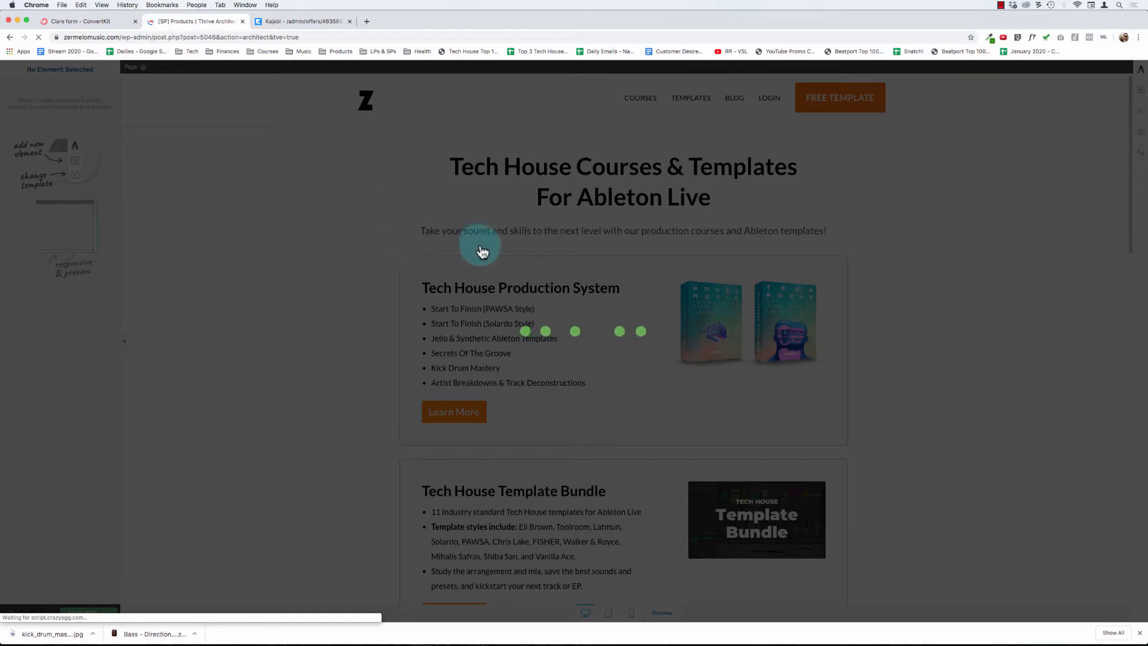
{"action": "scroll", "coordinate": [397, 258], "scroll_direction": "down", "scroll_amount": 15}
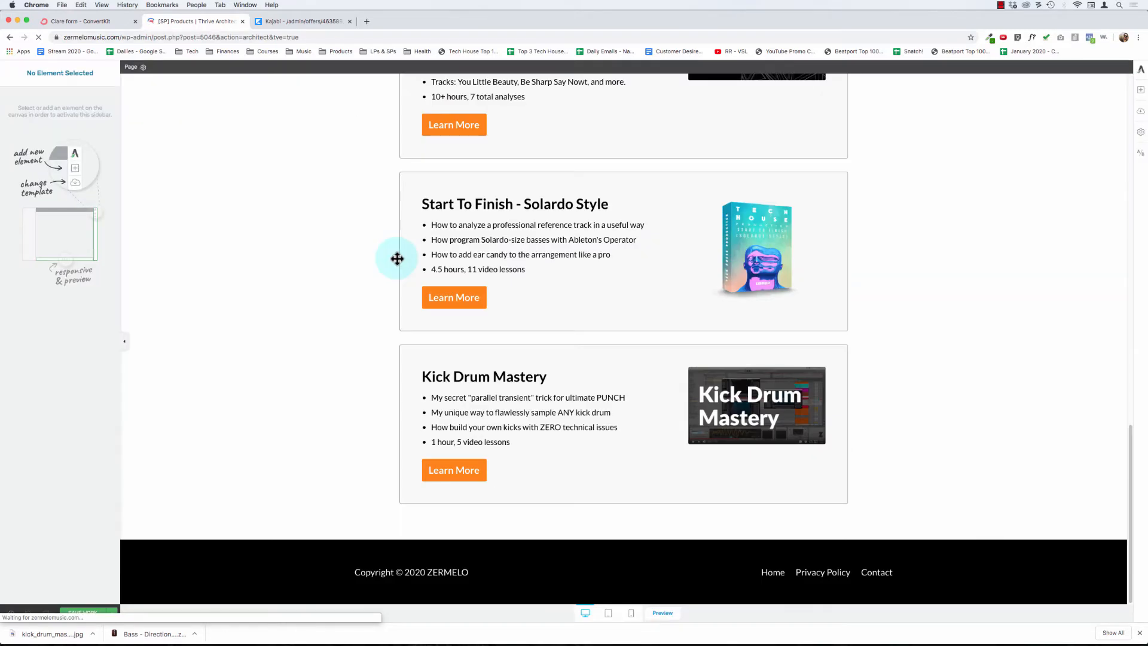
{"action": "left_click", "coordinate": [477, 467]}
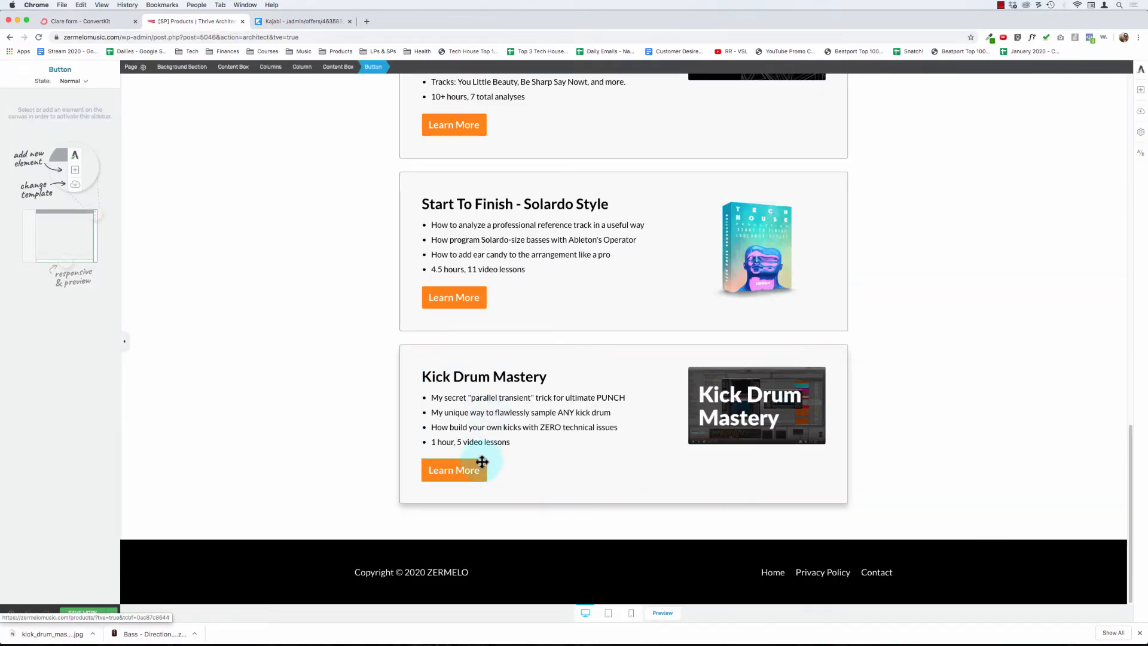
{"action": "key", "text": "super+v"}
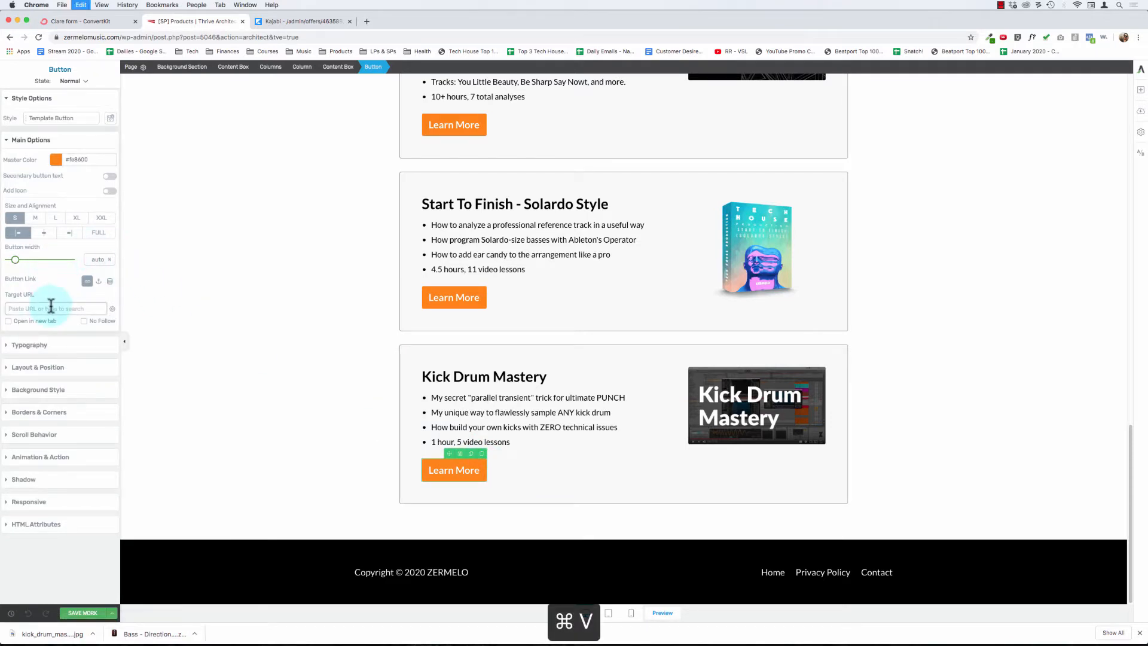
- Replace the Kick Drum Mastery image's target URL with the copied offer link, save the page and preview it
{"action": "left_click", "coordinate": [727, 369]}
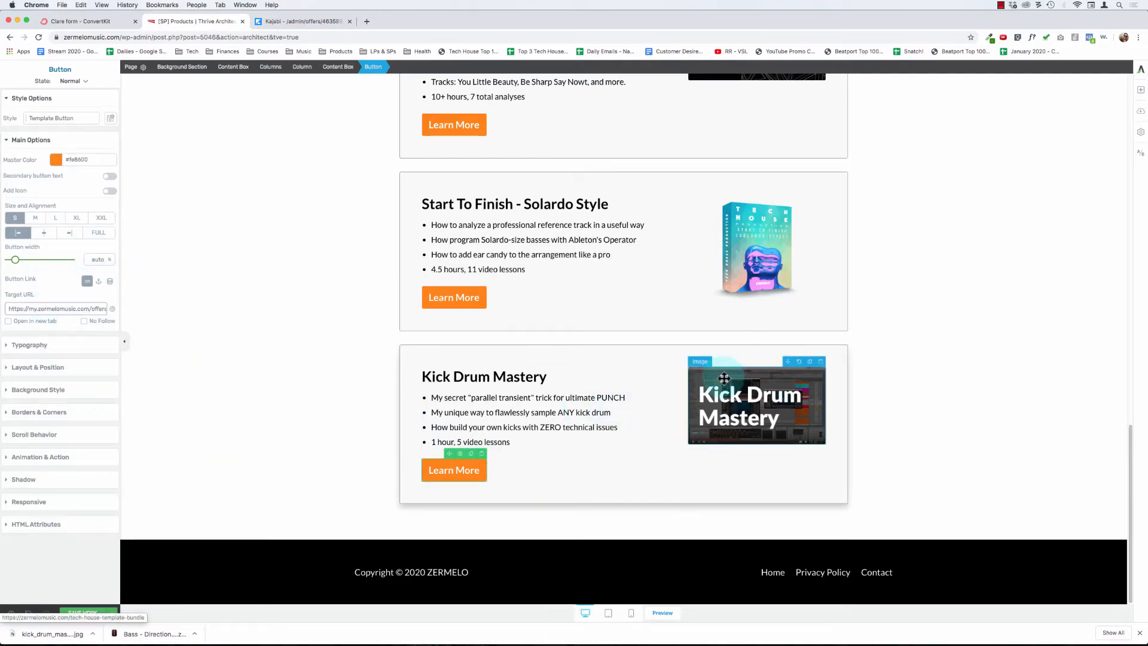
{"action": "triple_click", "coordinate": [44, 346]}
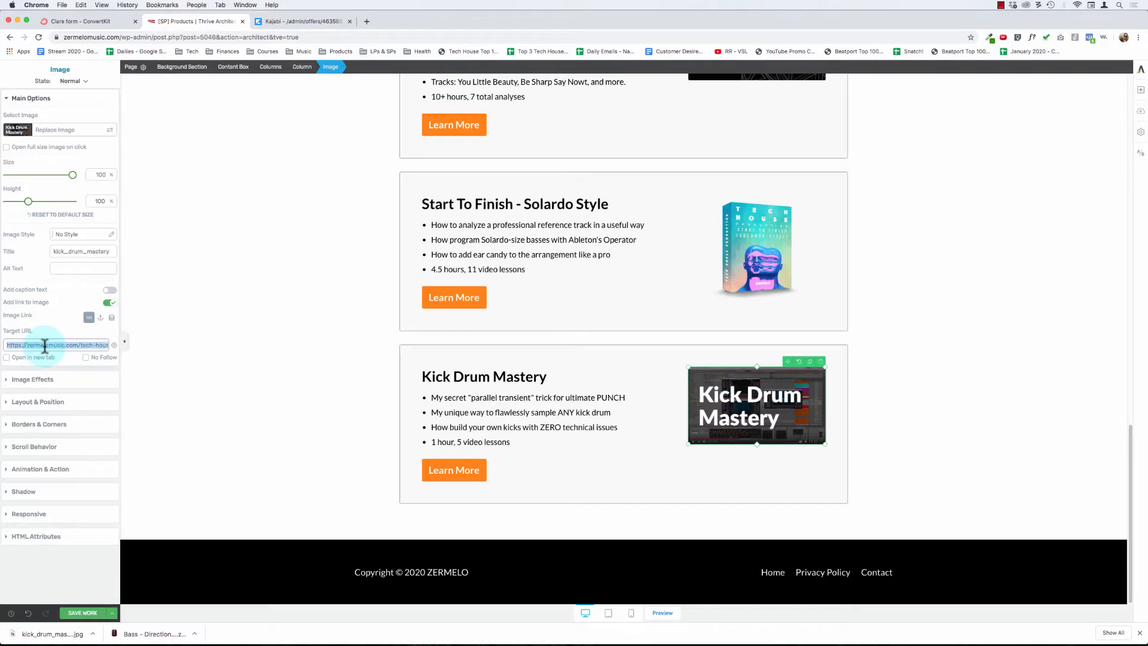
{"action": "key", "text": "super+v"}
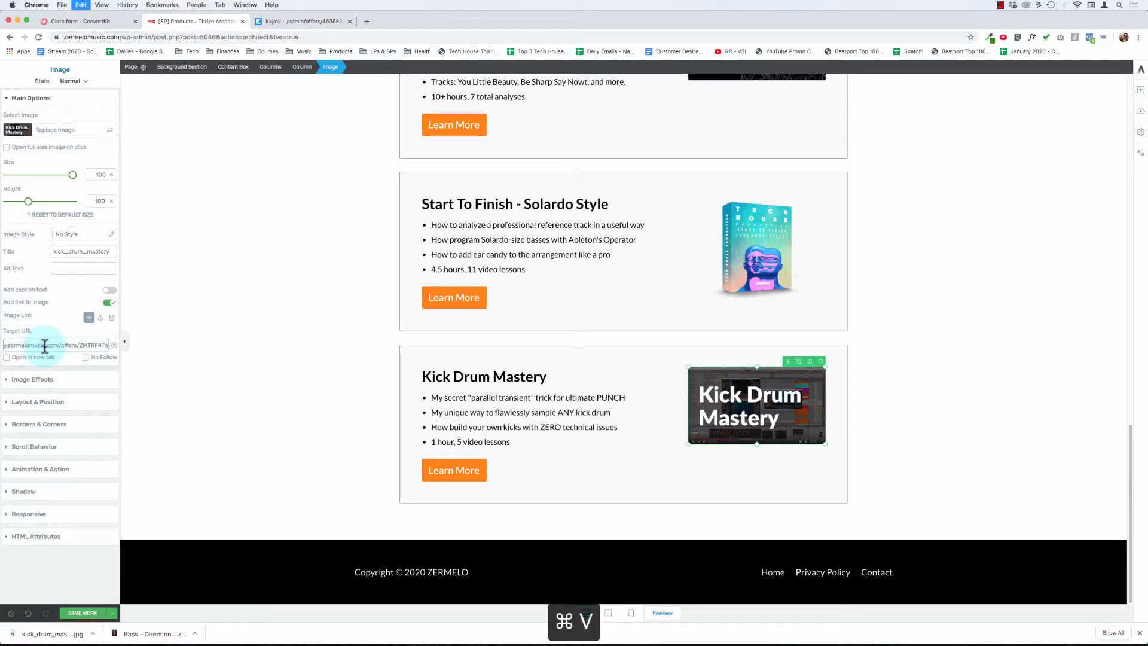
{"action": "left_click", "coordinate": [86, 613]}
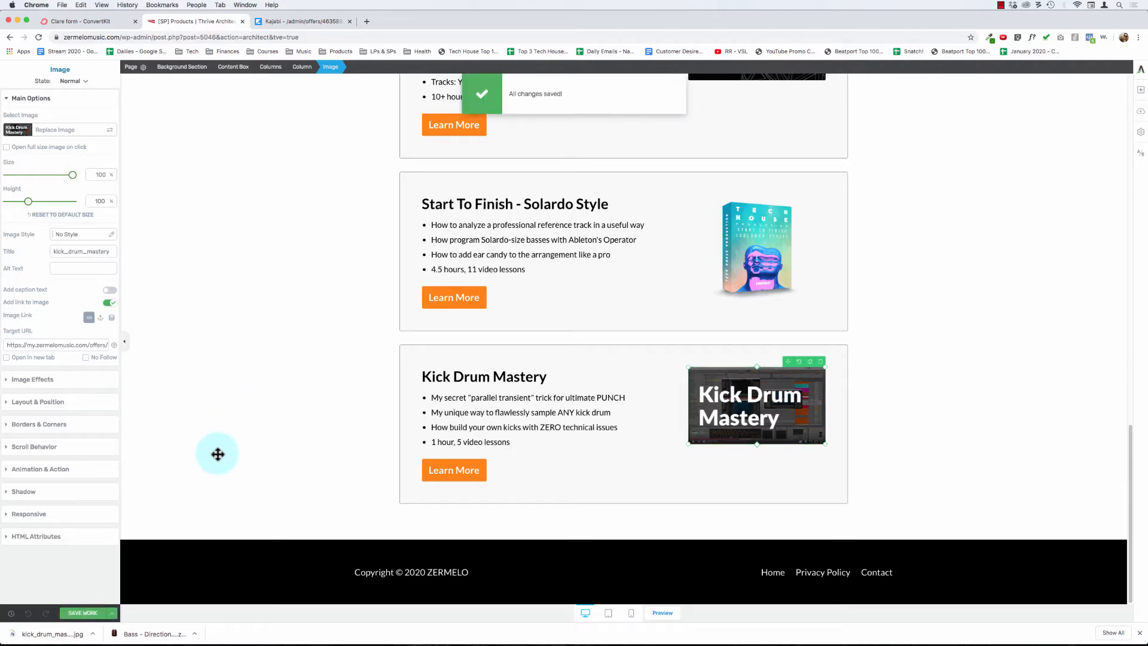
{"action": "left_click", "coordinate": [111, 616]}
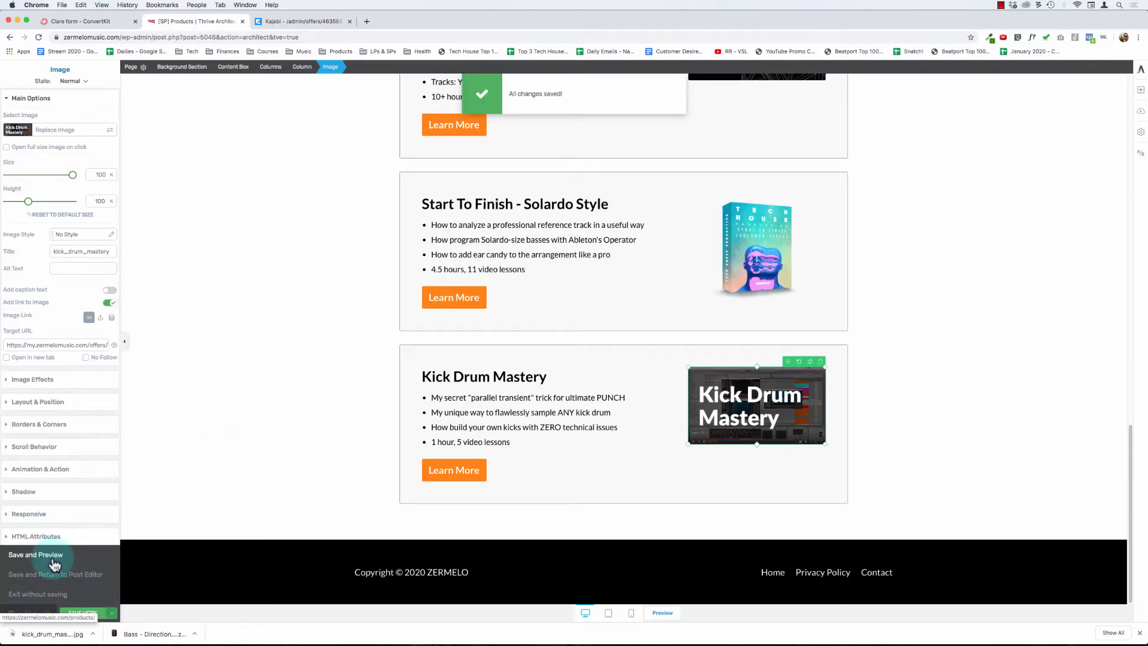
{"action": "left_click", "coordinate": [52, 557]}
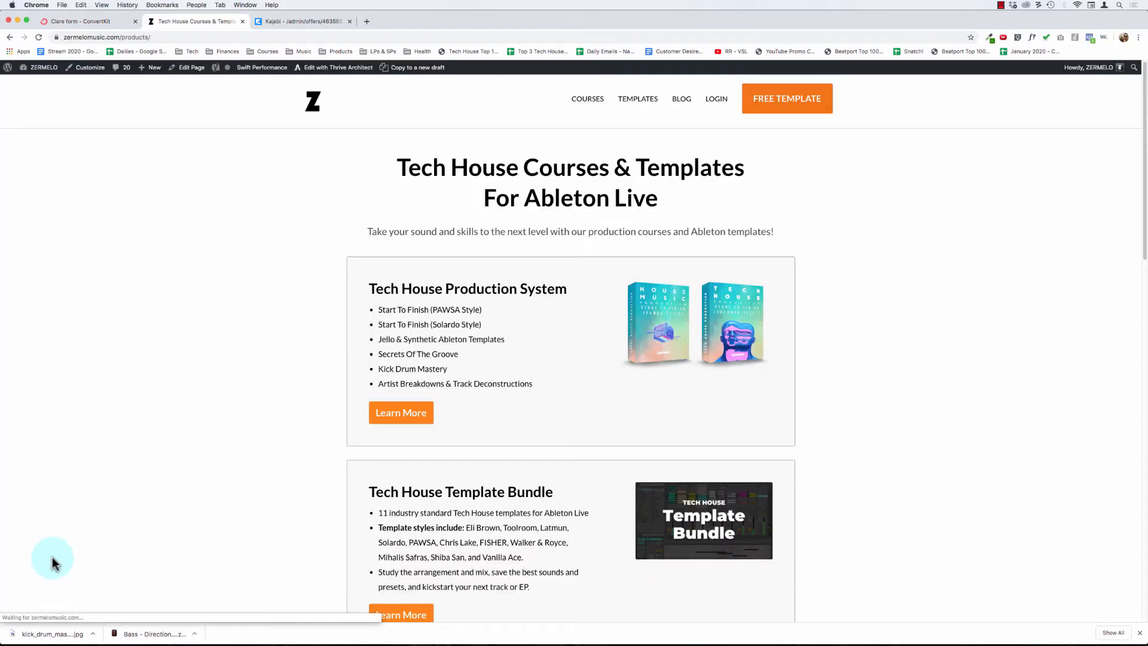
- Check the checkout pages linked from the Kick Drum Mastery button and image in separate browser tabs and close them
{"action": "scroll", "coordinate": [216, 436], "scroll_direction": "down", "scroll_amount": 15}
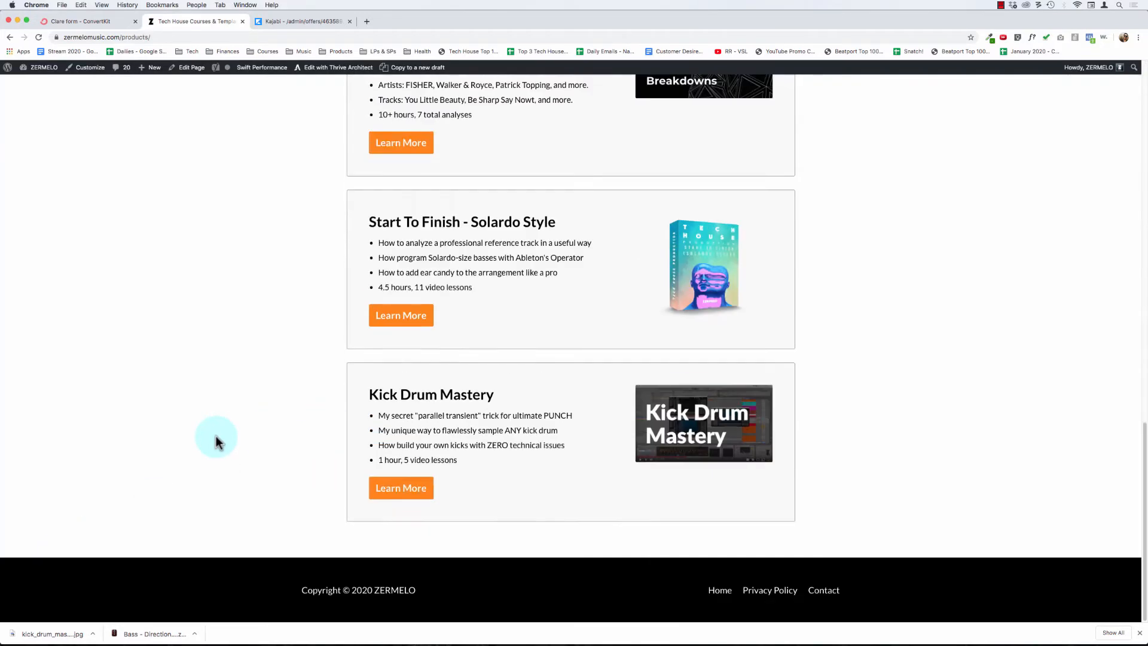
{"action": "left_click", "coordinate": [385, 489]}
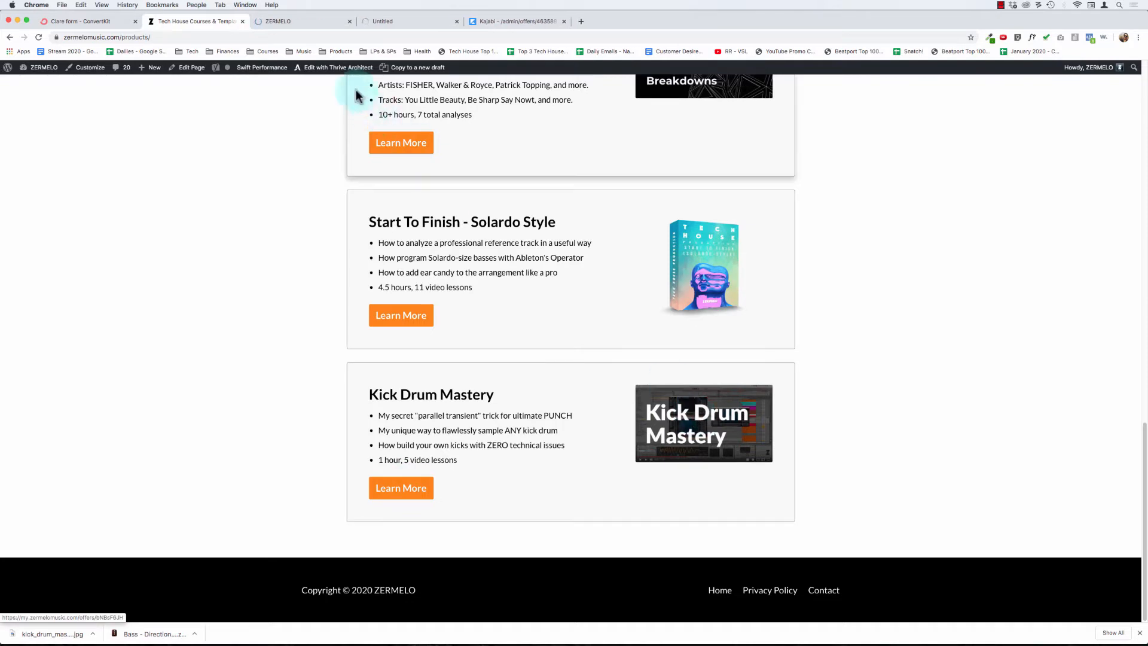
{"action": "left_click", "coordinate": [315, 23]}
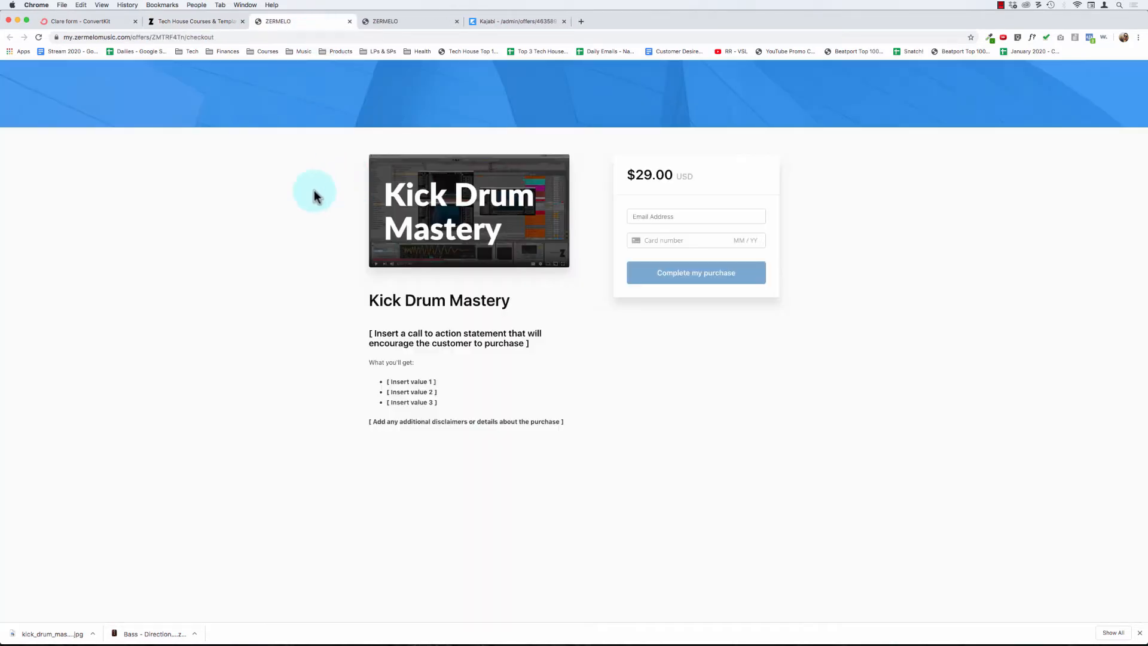
{"action": "left_click", "coordinate": [403, 22]}
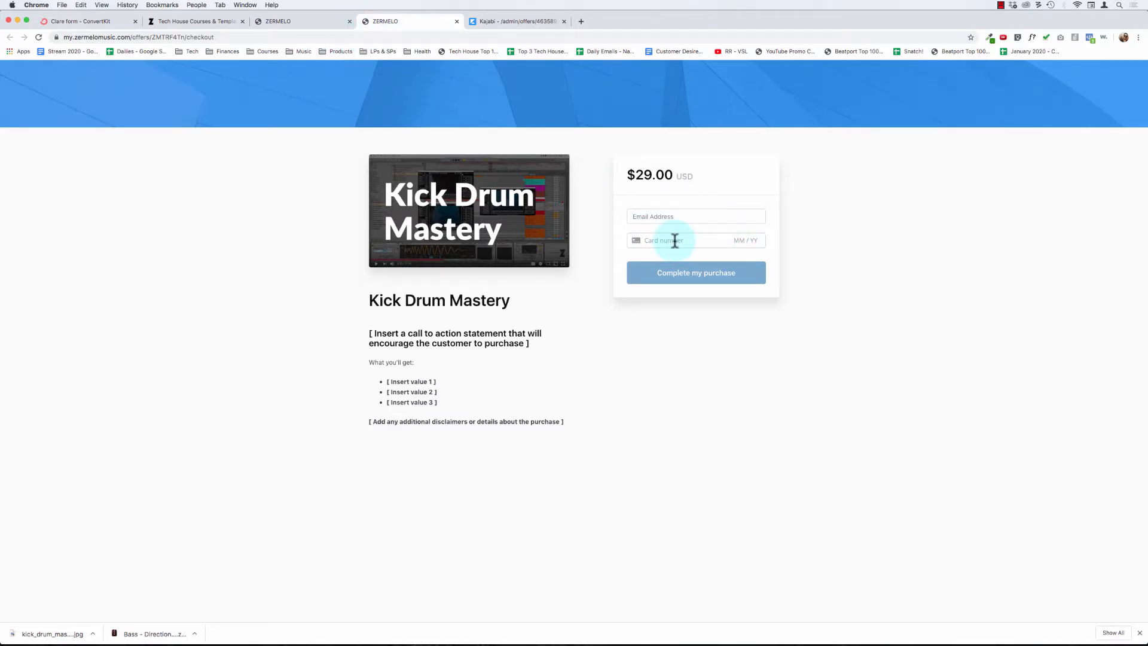
{"action": "left_click", "coordinate": [421, 24]}
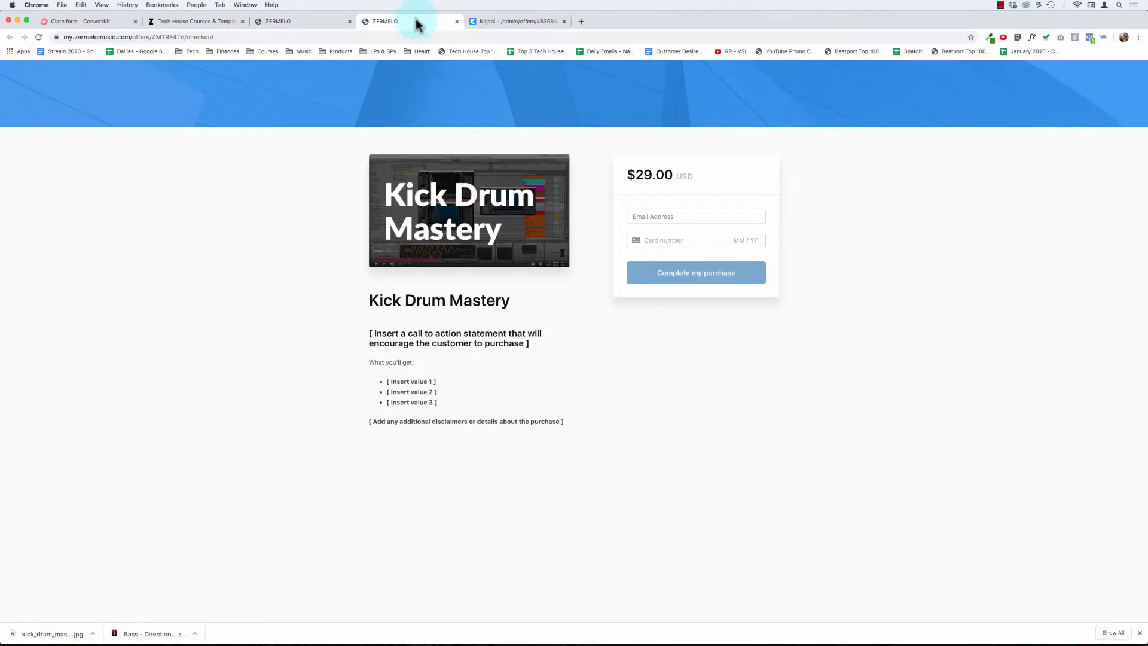
{"action": "key", "text": "super+w"}
{"action": "key", "text": "super+w"}
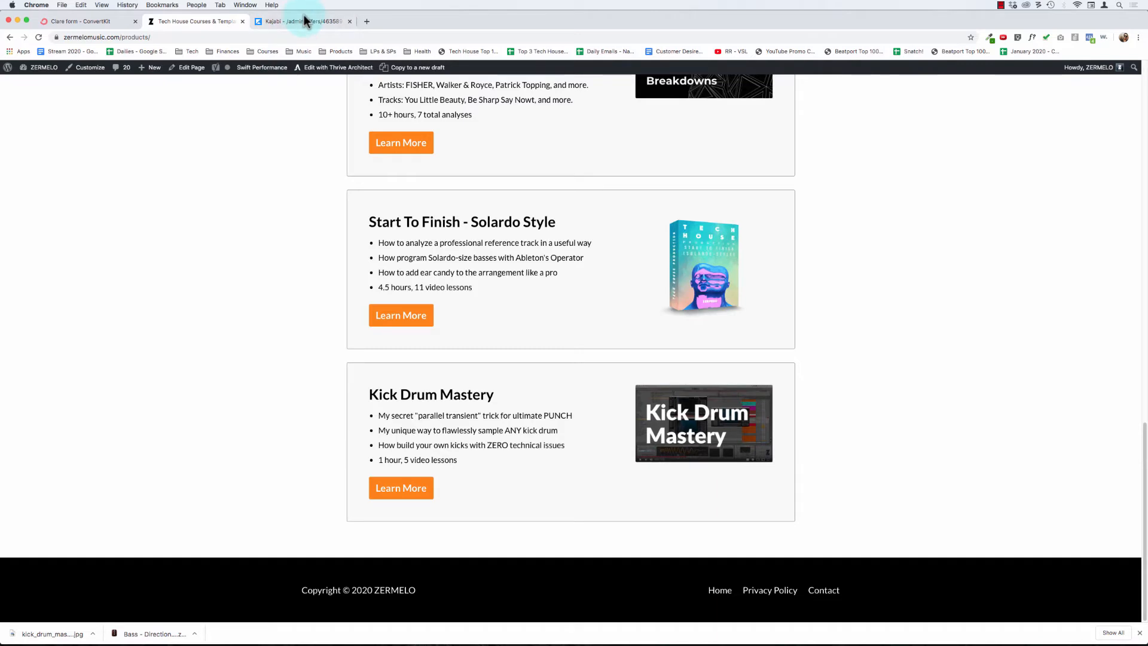
- Return to Kajabi's offers list and open the Start To Finish (PAWSA-Style) offer's checkout for editing
{"action": "left_click", "coordinate": [302, 24]}
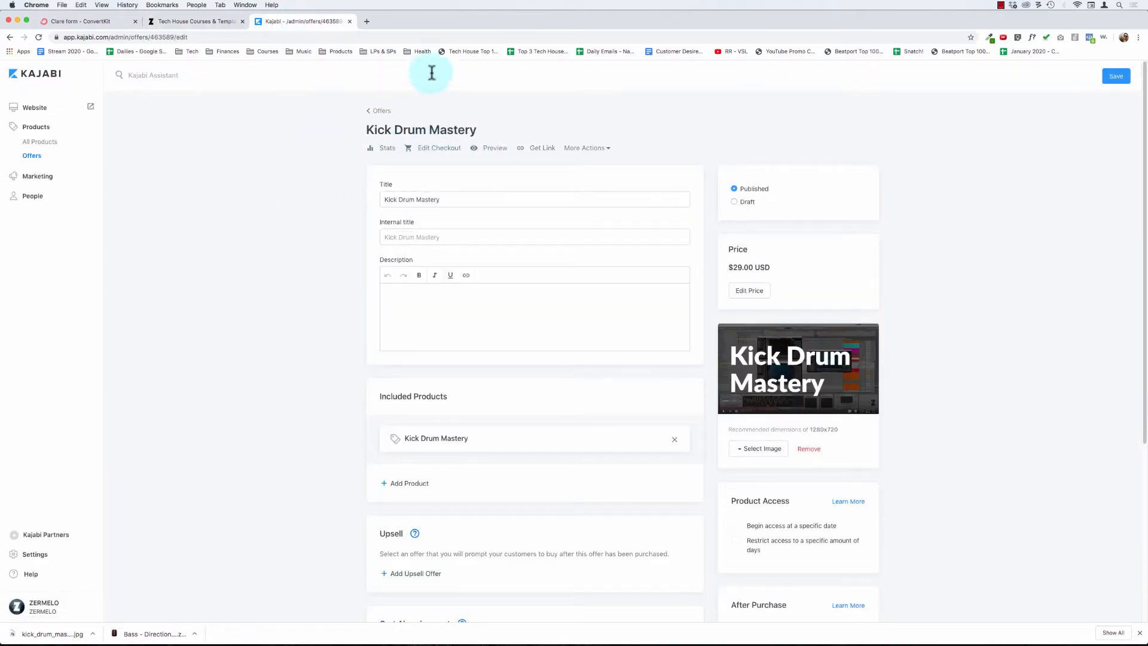
{"action": "left_click", "coordinate": [382, 112]}
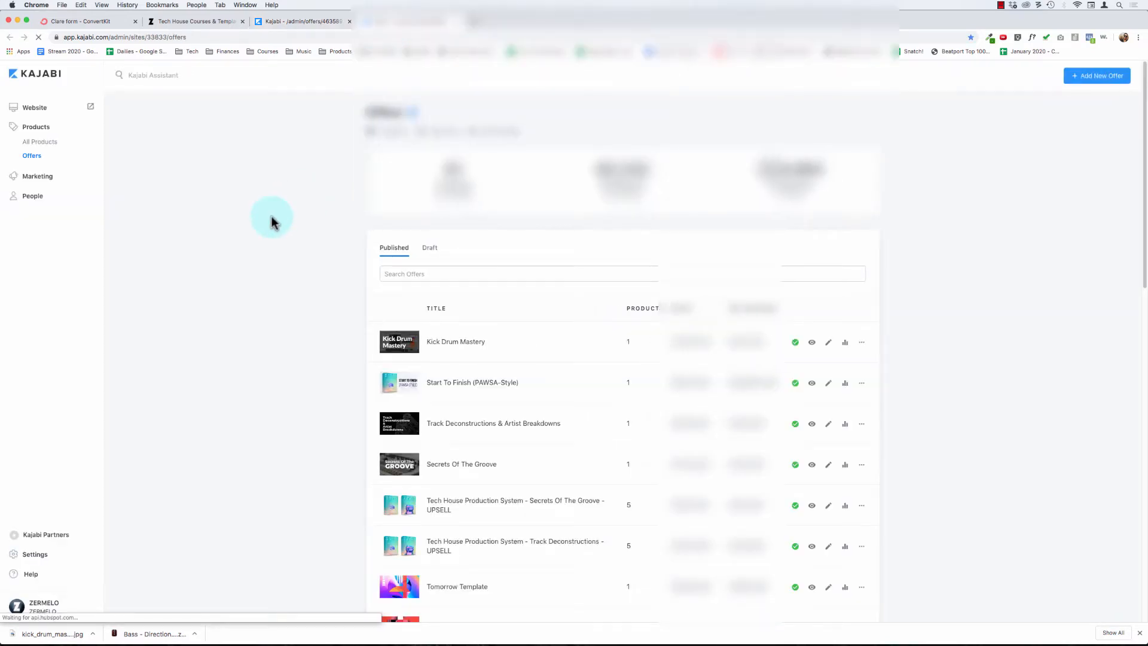
{"action": "scroll", "coordinate": [305, 318], "scroll_direction": "down", "scroll_amount": 2}
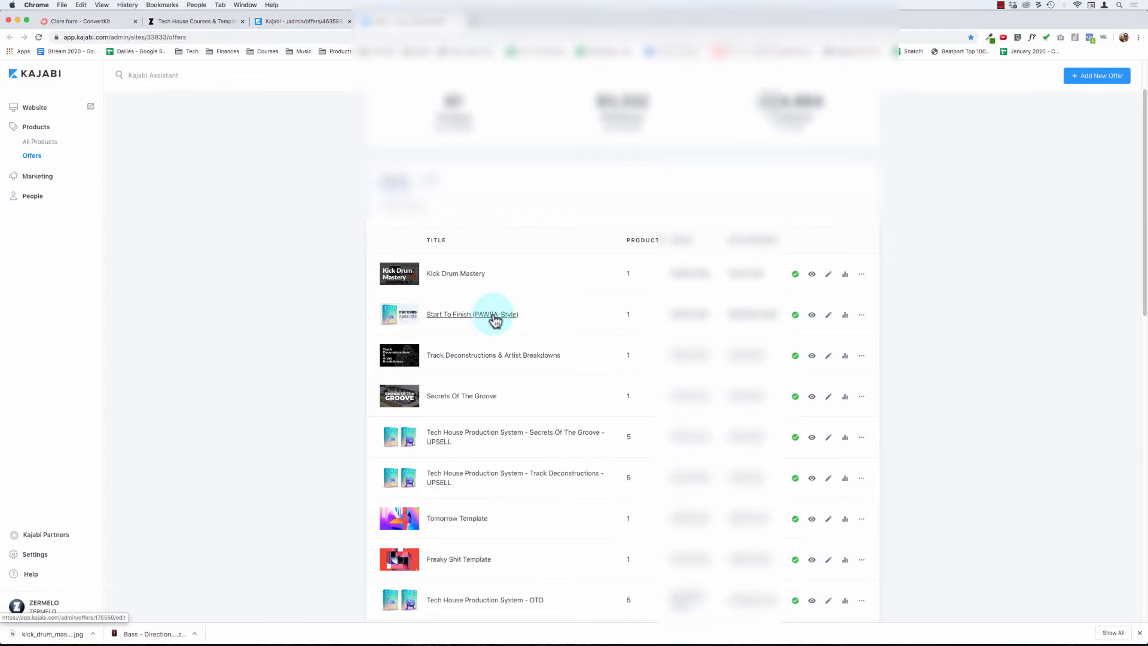
{"action": "left_click", "coordinate": [524, 24]}
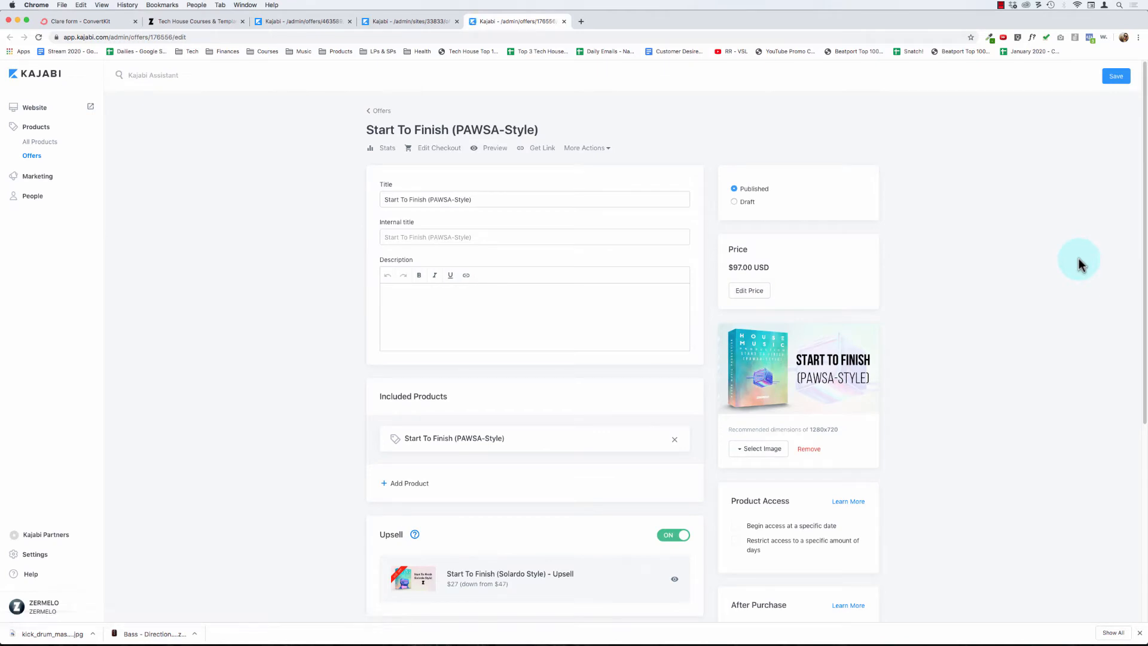
{"action": "left_click", "coordinate": [447, 150]}
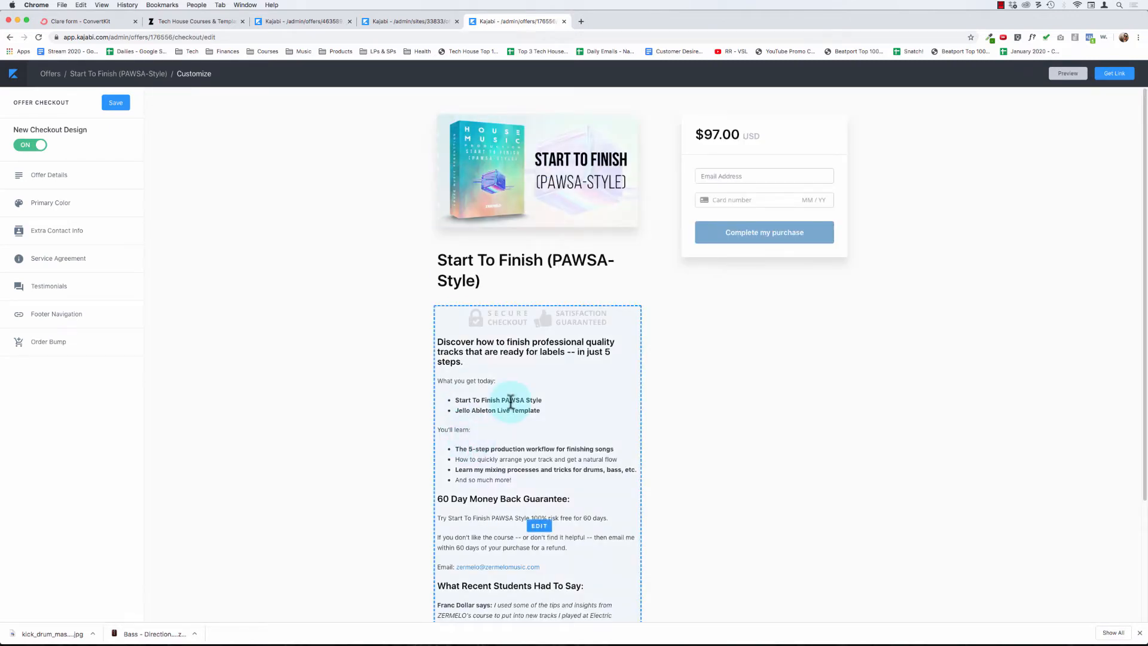
- Copy the entire source code of the PAWSA-Style offer's checkout copy and close the source code dialog
{"action": "left_click", "coordinate": [532, 379]}
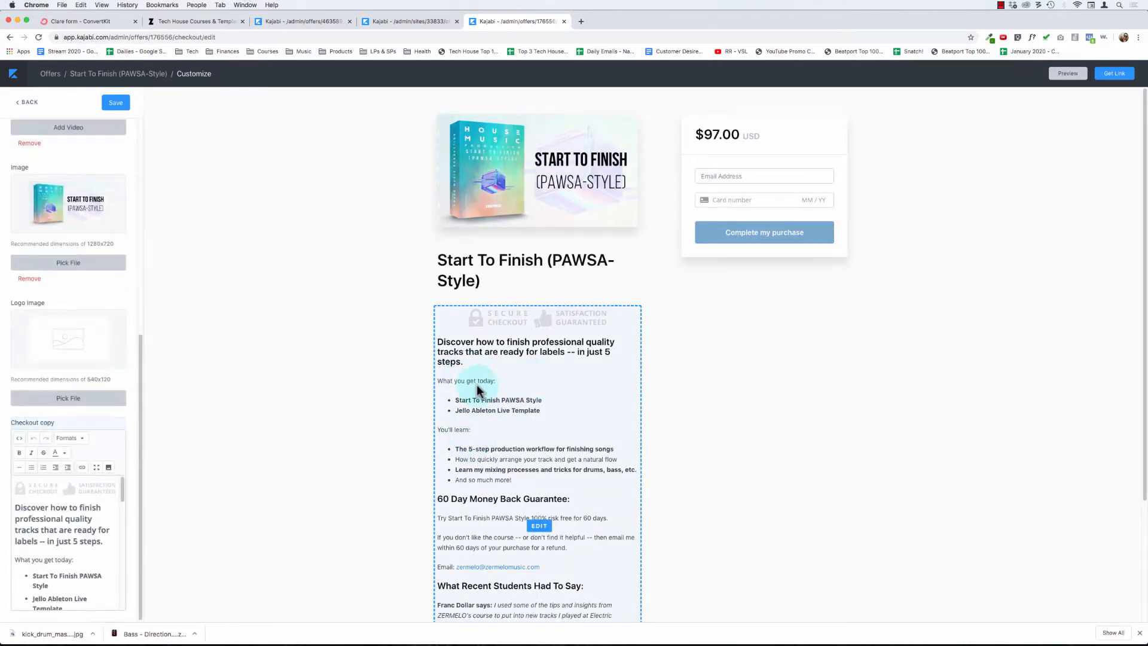
{"action": "left_click", "coordinate": [20, 444]}
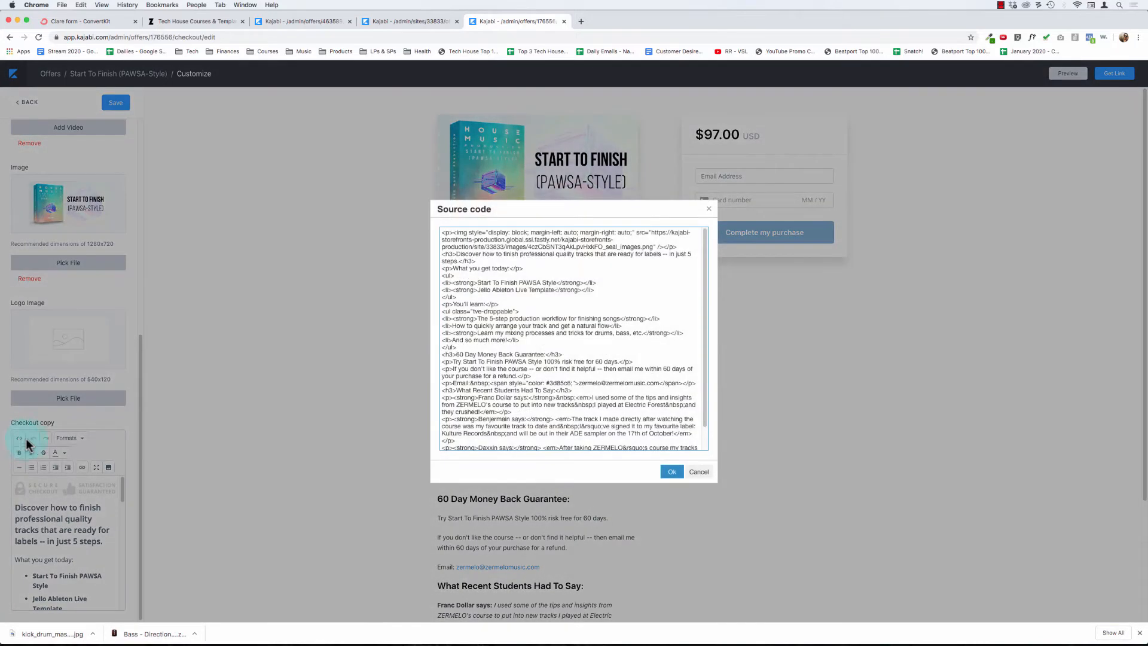
{"action": "left_click", "coordinate": [555, 319]}
{"action": "key", "text": "super+a"}
{"action": "key", "text": "super+c"}
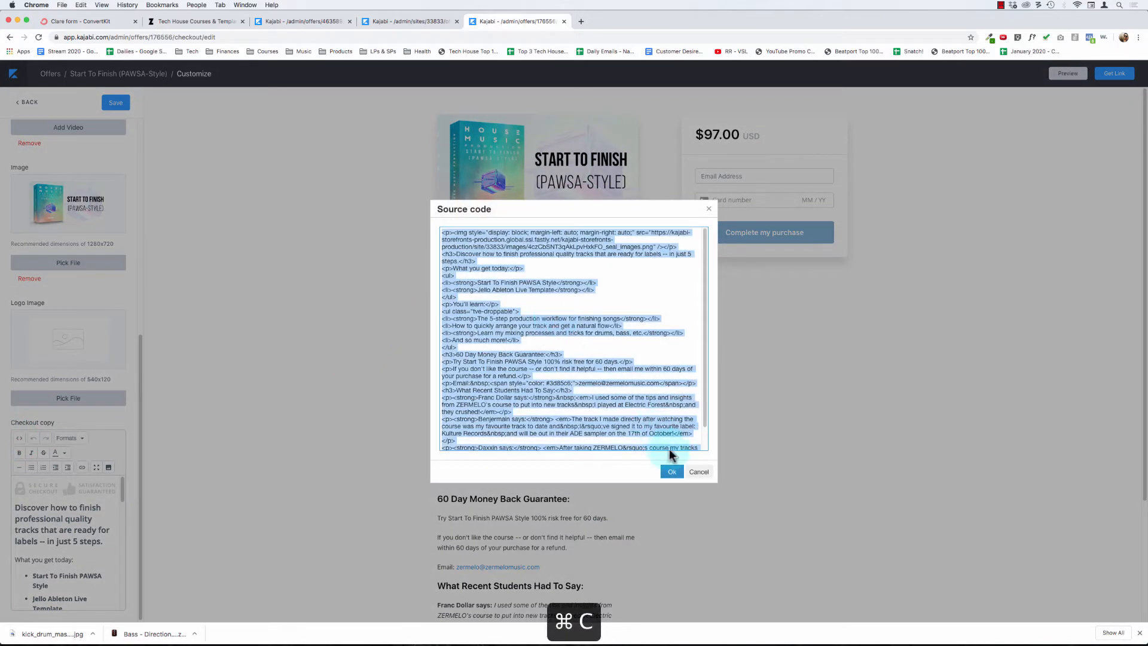
{"action": "left_click", "coordinate": [672, 471]}
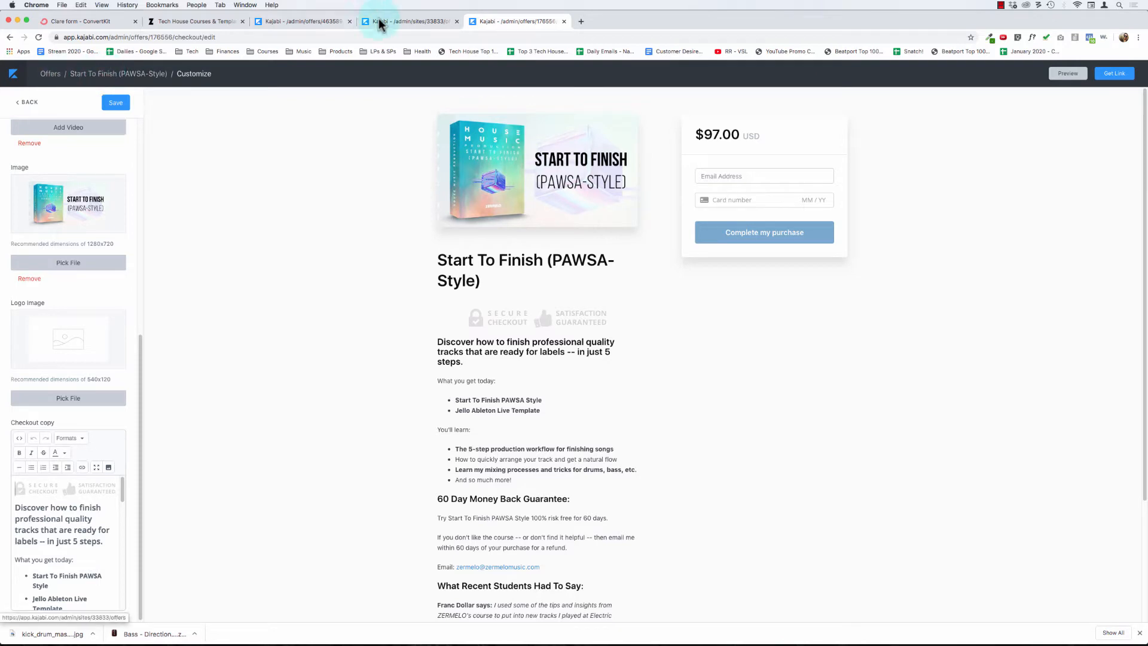
{"action": "key", "text": "super+w"}
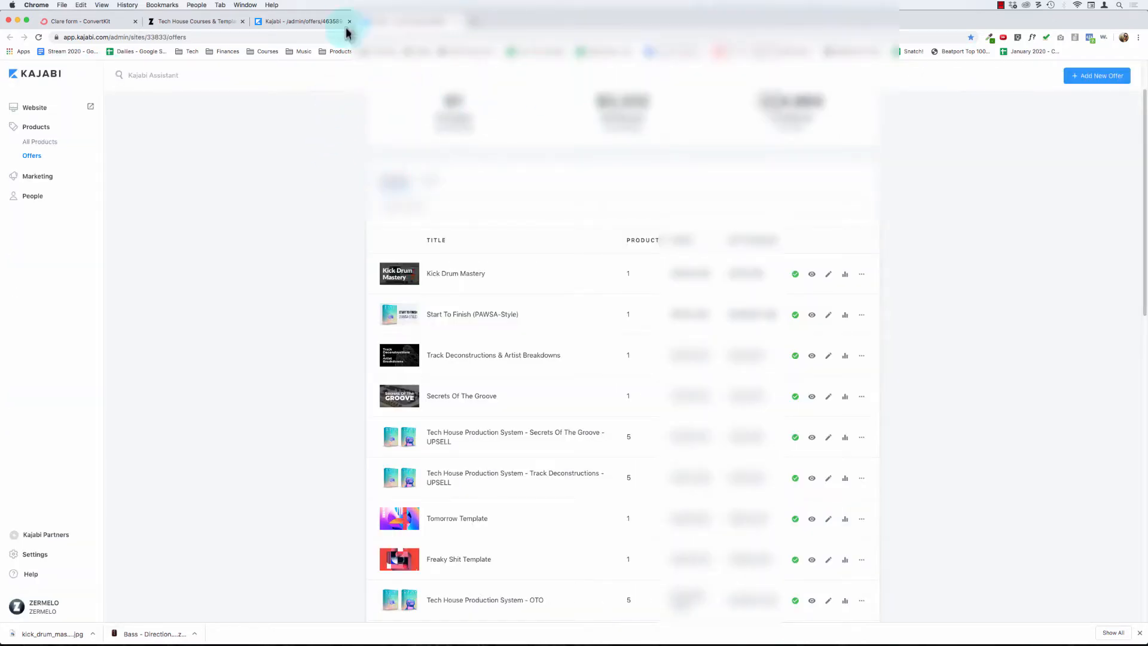
{"action": "left_click", "coordinate": [310, 24]}
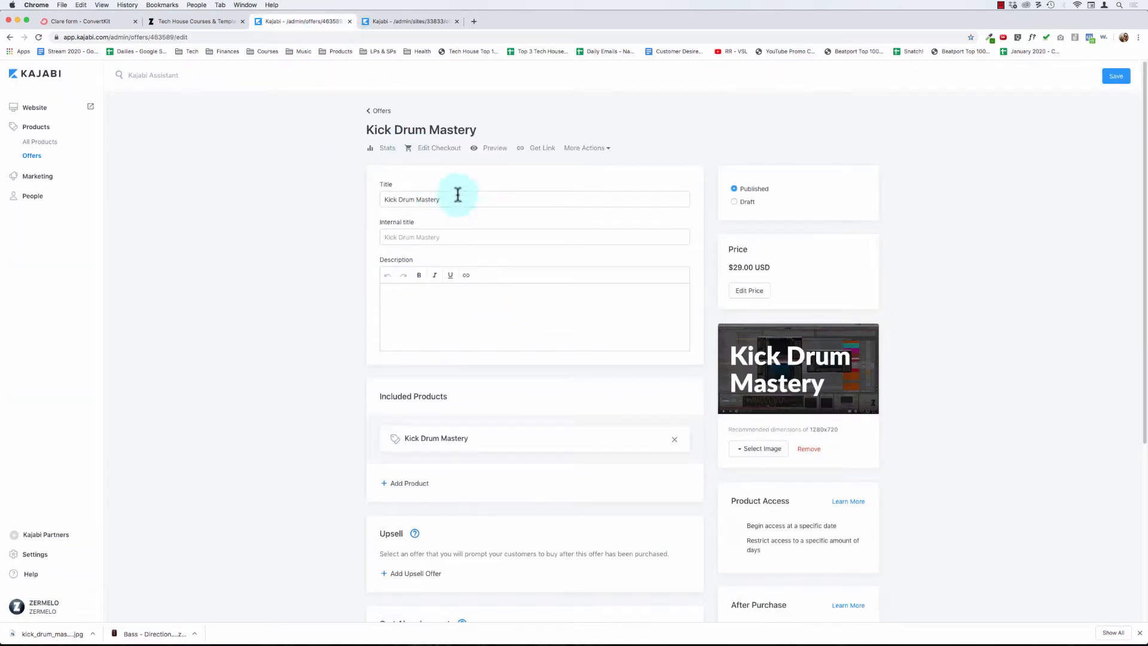
{"action": "key", "text": "super+shift+t"}
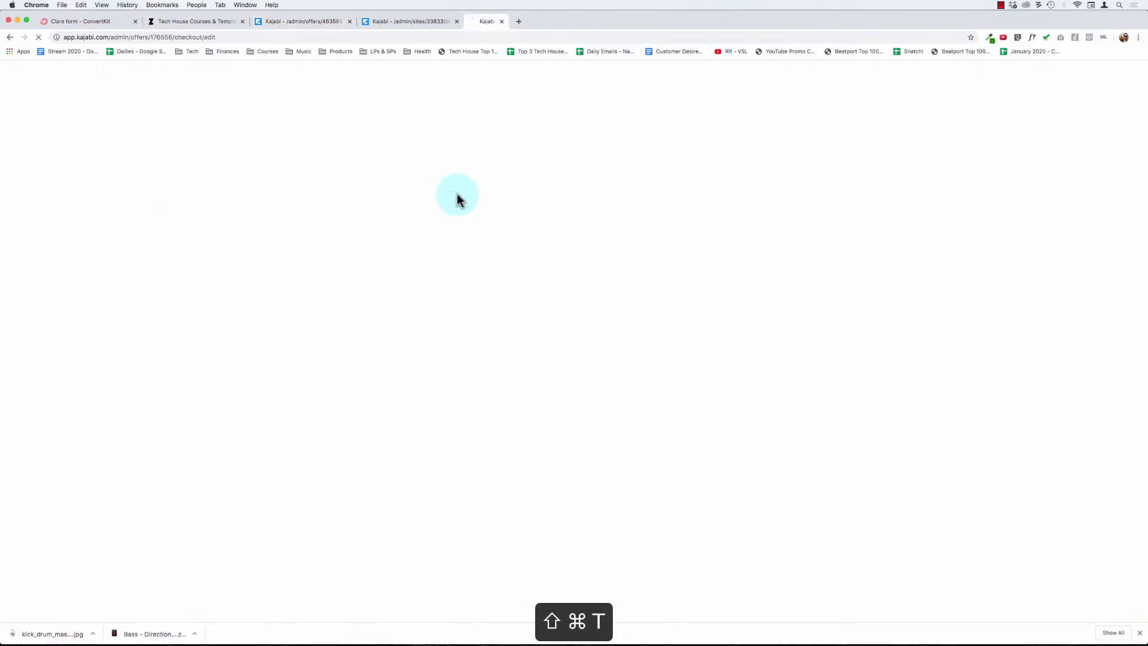
- Return to the Kick Drum Mastery offer and open its checkout page for editing
{"action": "left_click", "coordinate": [310, 24]}
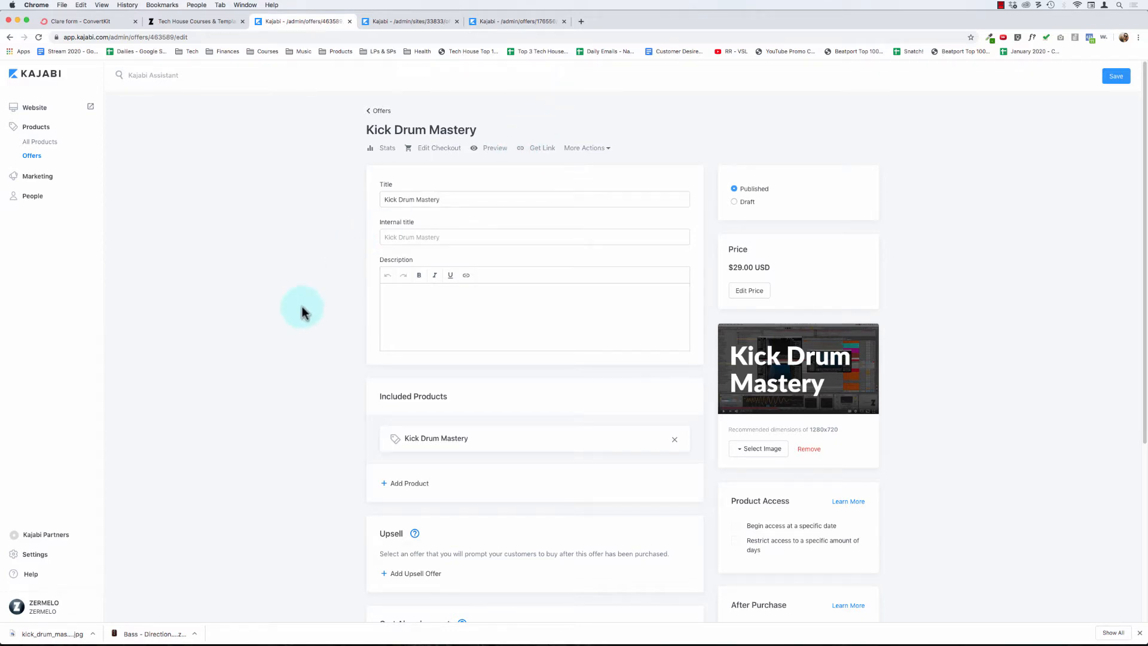
{"action": "scroll", "coordinate": [302, 307], "scroll_direction": "down", "scroll_amount": 1}
{"action": "scroll", "coordinate": [303, 307], "scroll_direction": "up", "scroll_amount": 1}
{"action": "left_click", "coordinate": [439, 152]}
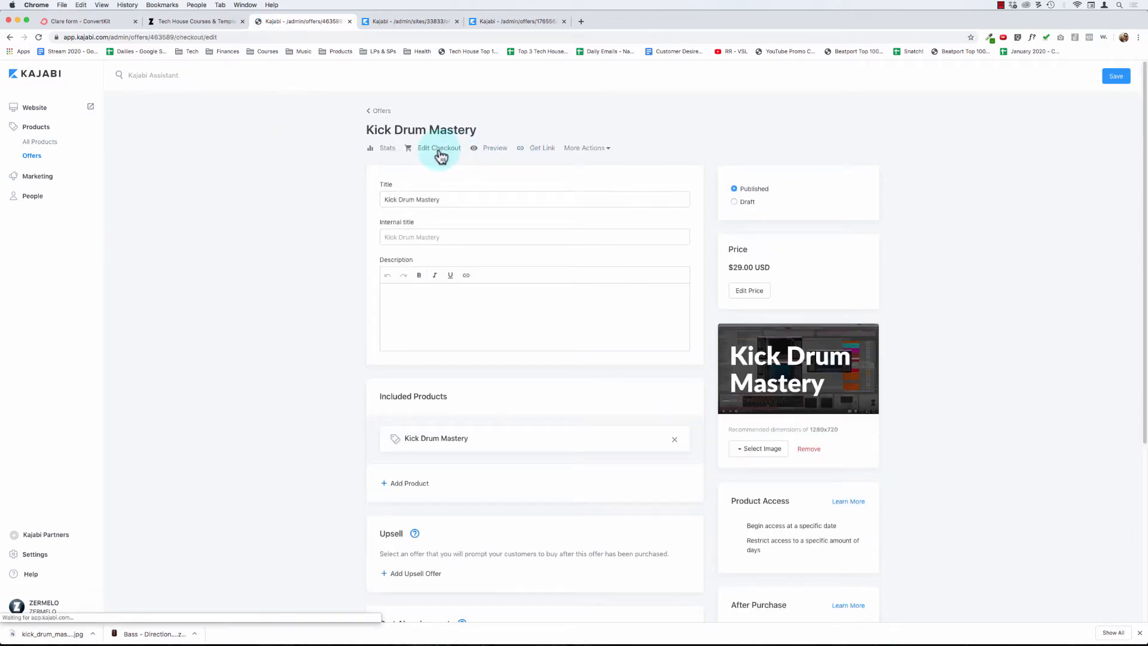
{"action": "left_click", "coordinate": [416, 21]}
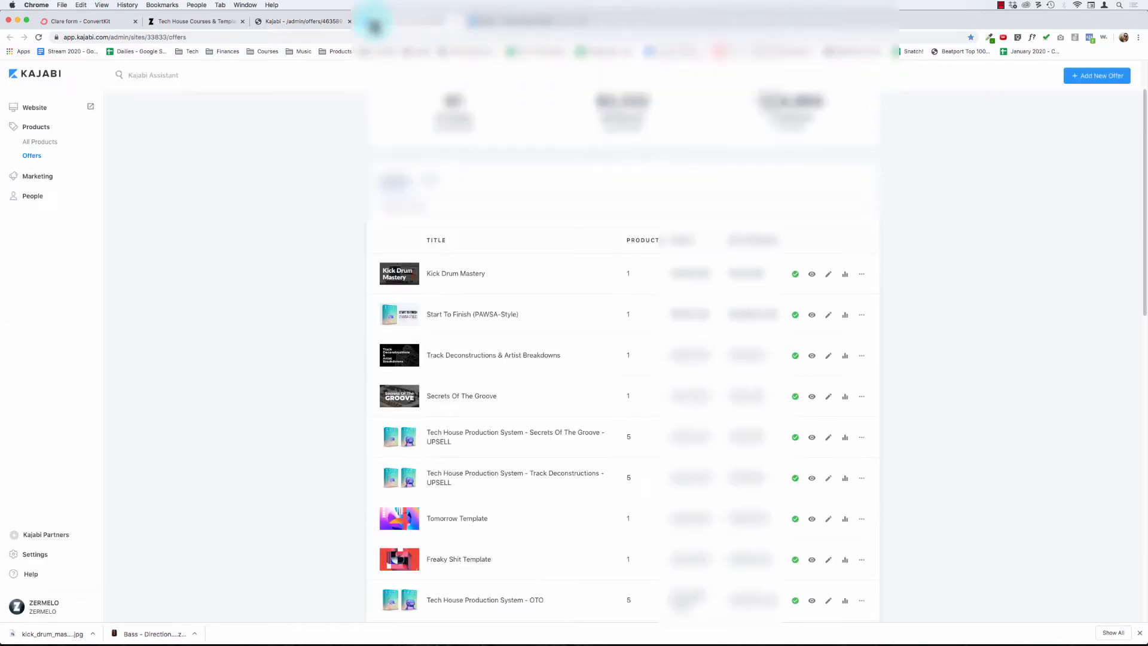
{"action": "left_click", "coordinate": [303, 21]}
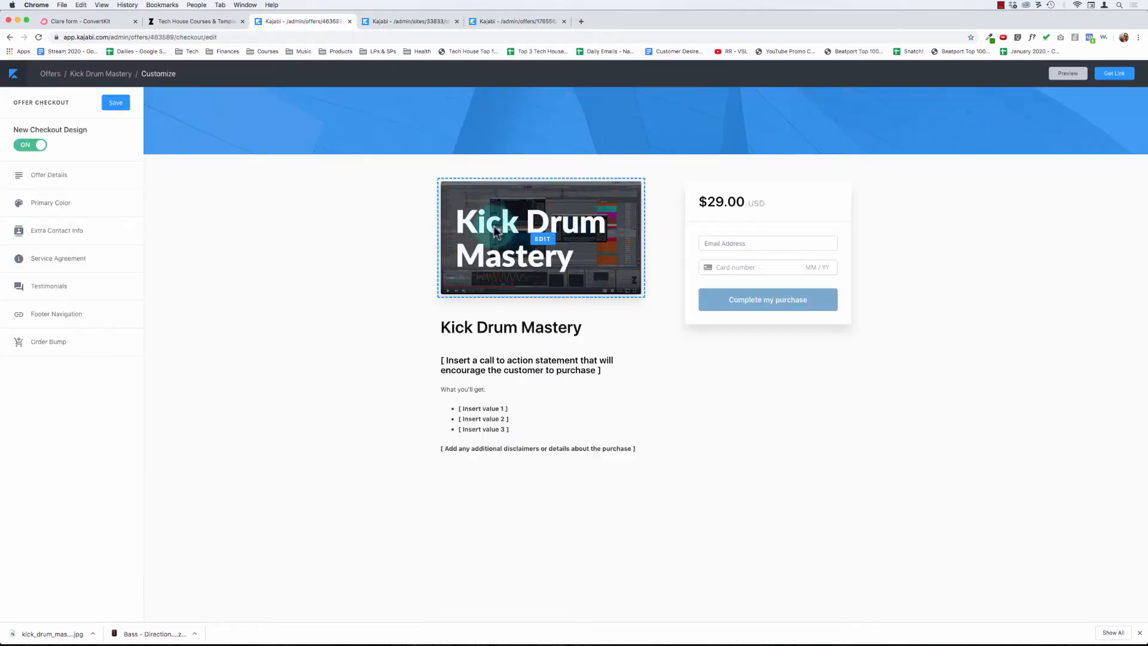
- Disable the banner on the Kick Drum Mastery checkout page and save the change
{"action": "left_click", "coordinate": [463, 126]}
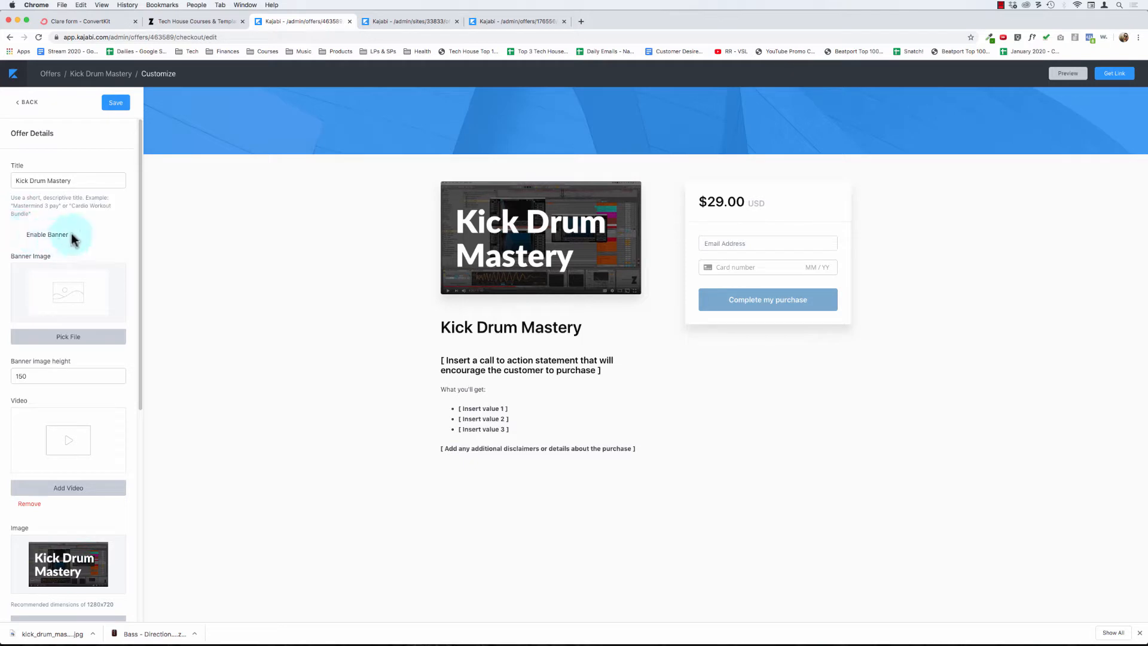
{"action": "left_click", "coordinate": [116, 102]}
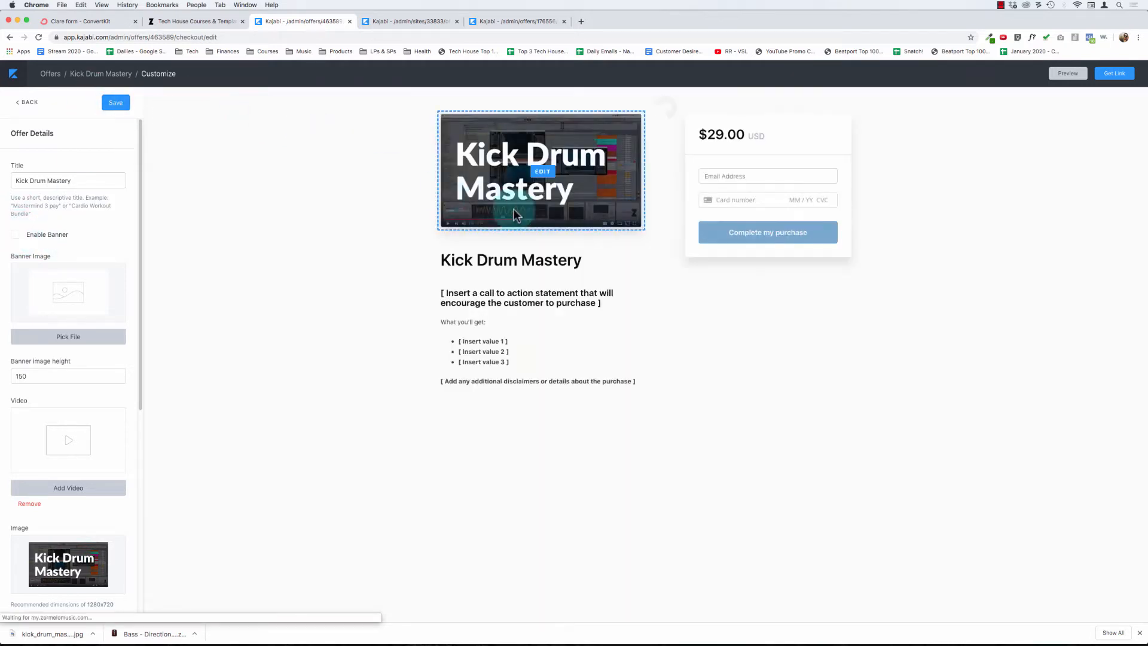
- Replace the entire source code of the Kick Drum Mastery checkout copy with the copied PAWSA-Style code and save the page
{"action": "left_click", "coordinate": [485, 316]}
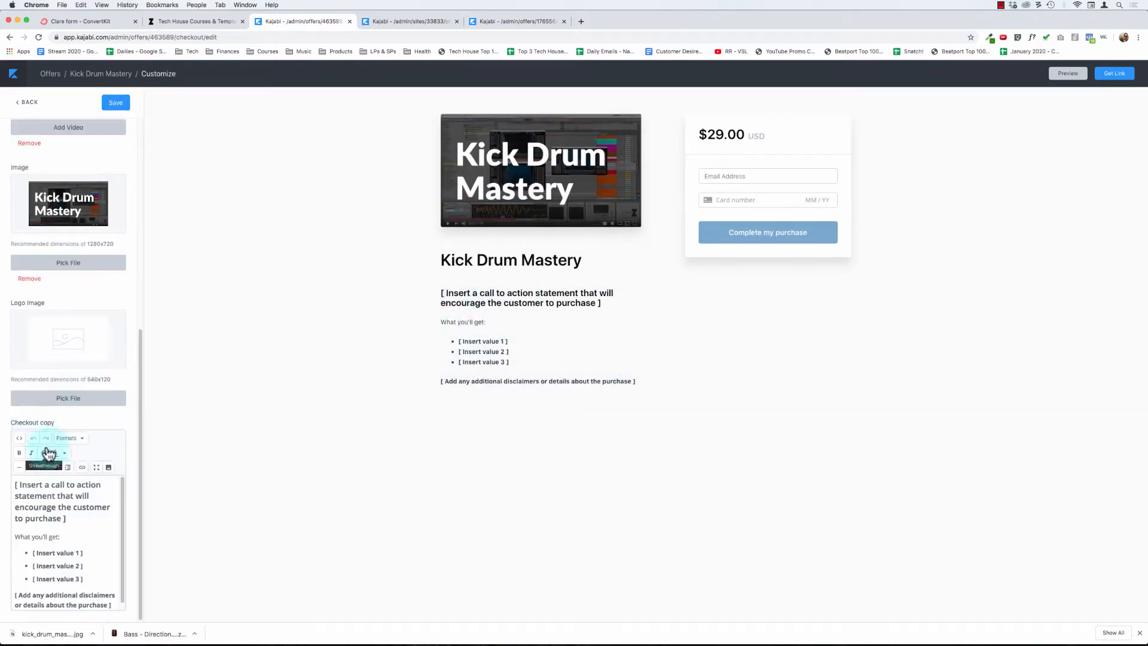
{"action": "left_click", "coordinate": [20, 441]}
{"action": "key", "text": "super+a"}
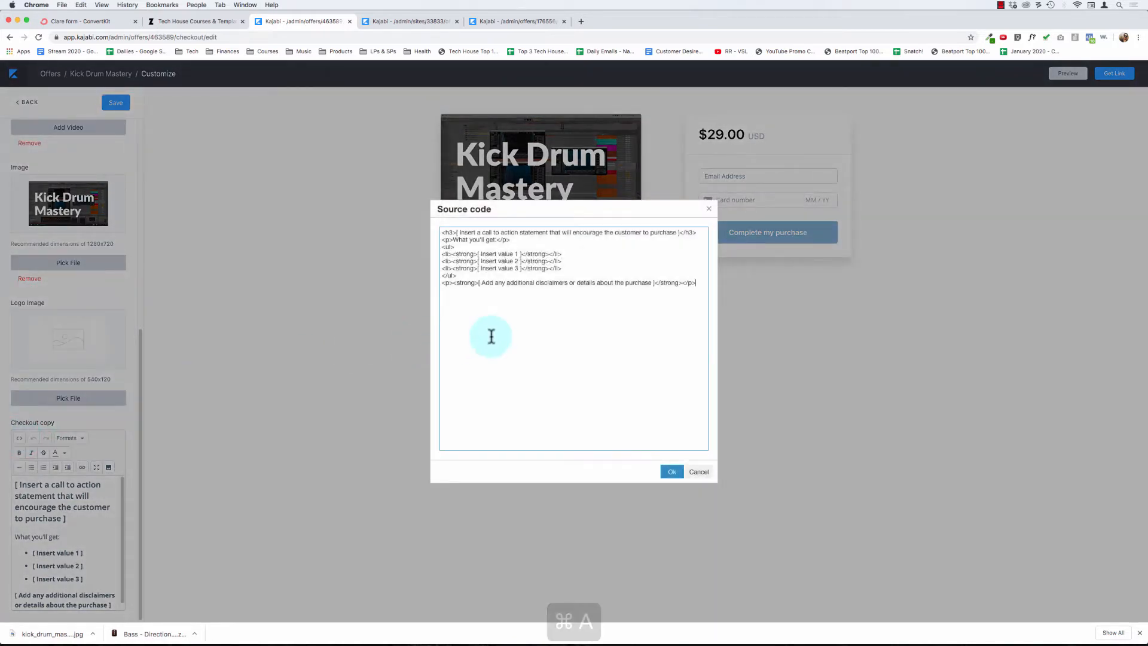
{"action": "key", "text": "BackSpace"}
{"action": "key", "text": "super+v"}
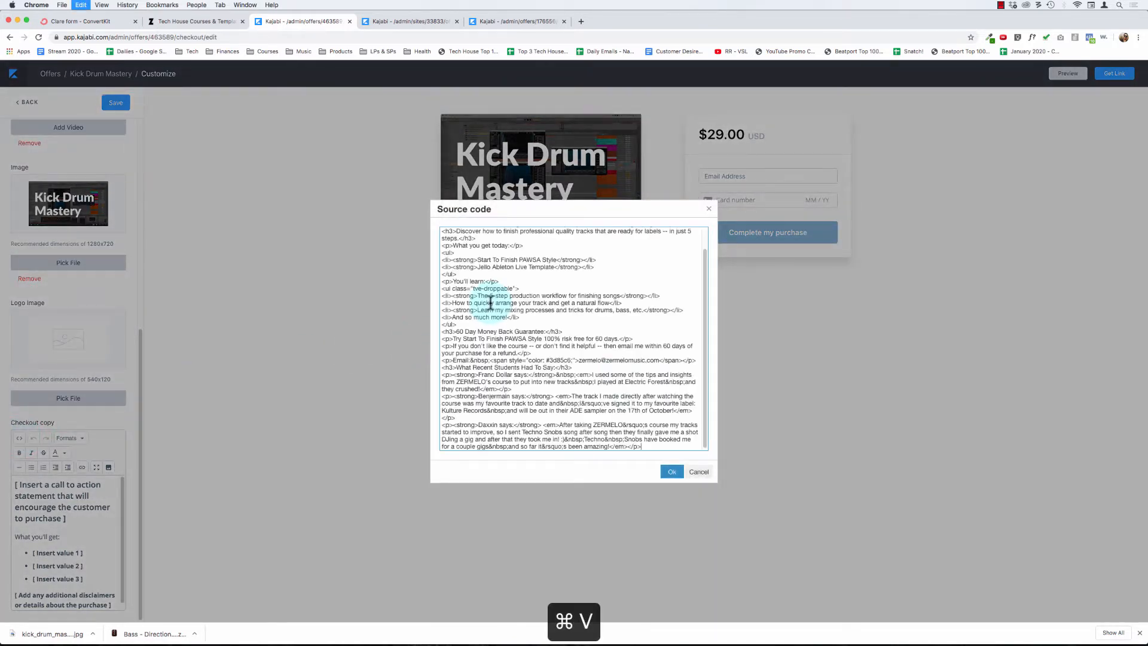
{"action": "left_click", "coordinate": [671, 473]}
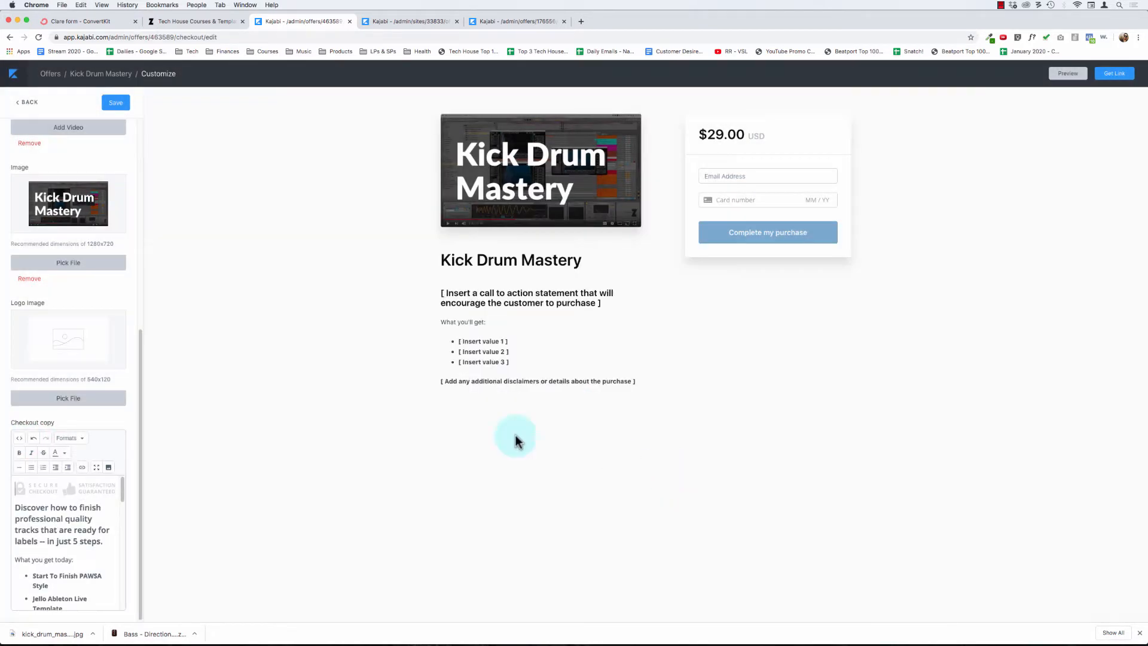
{"action": "left_click", "coordinate": [116, 105]}
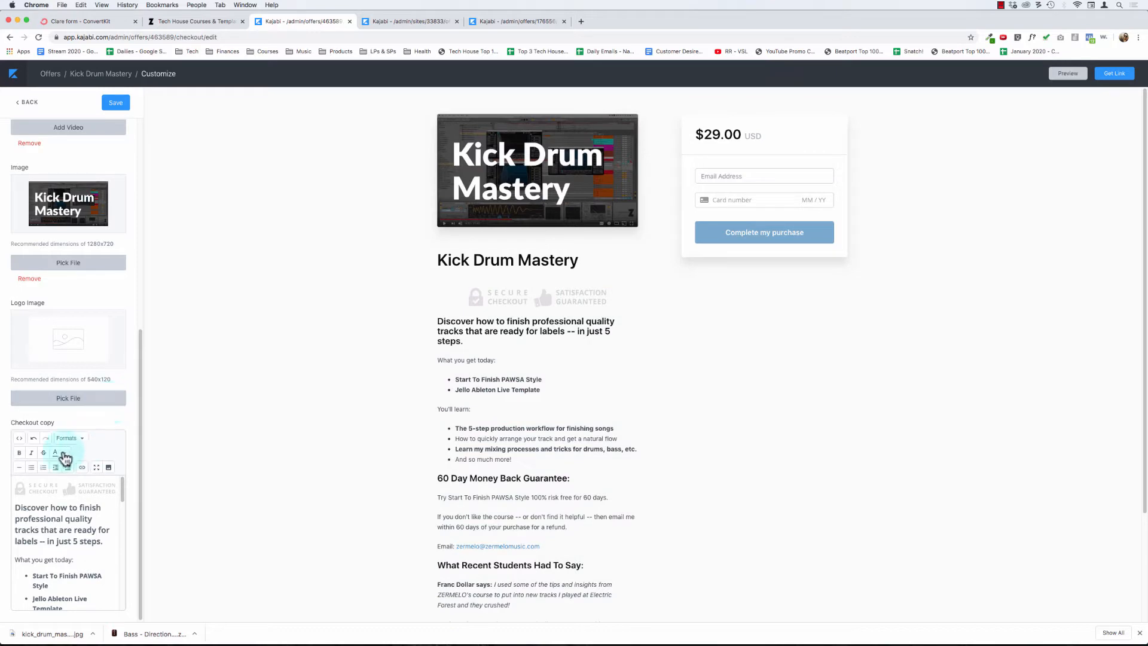
- Open the Tech House Production System page from the website's products page in a new tab and go to its "#4 - Kick Drum Mastery" section
{"action": "scroll", "coordinate": [44, 547], "scroll_direction": "down", "scroll_amount": 1}
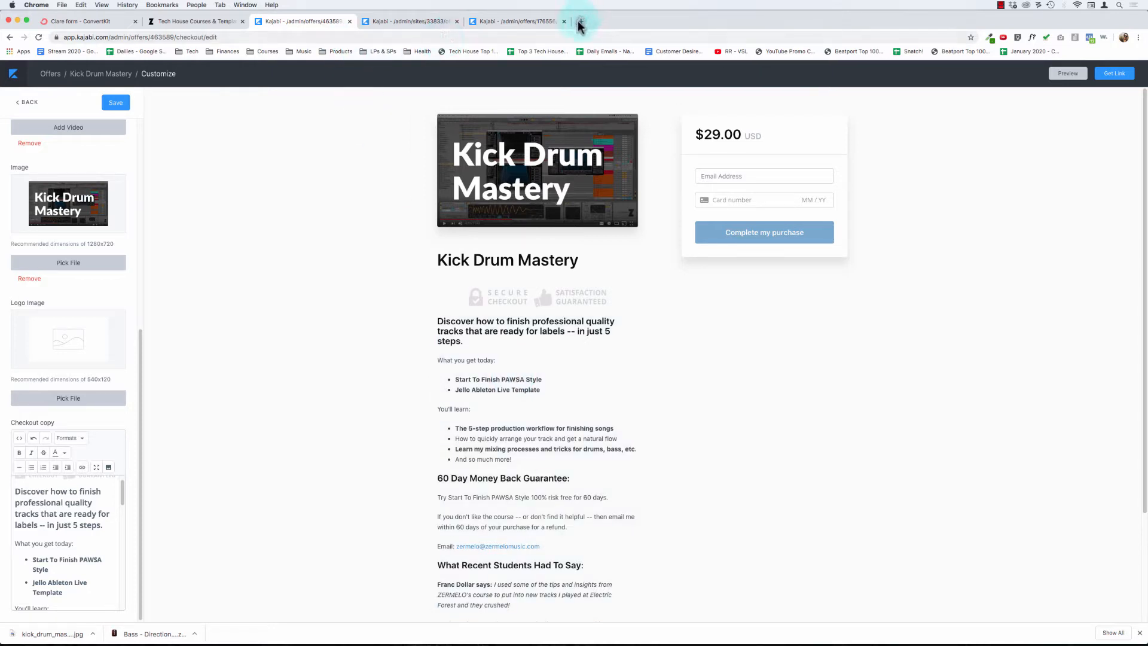
{"action": "left_click", "coordinate": [194, 21]}
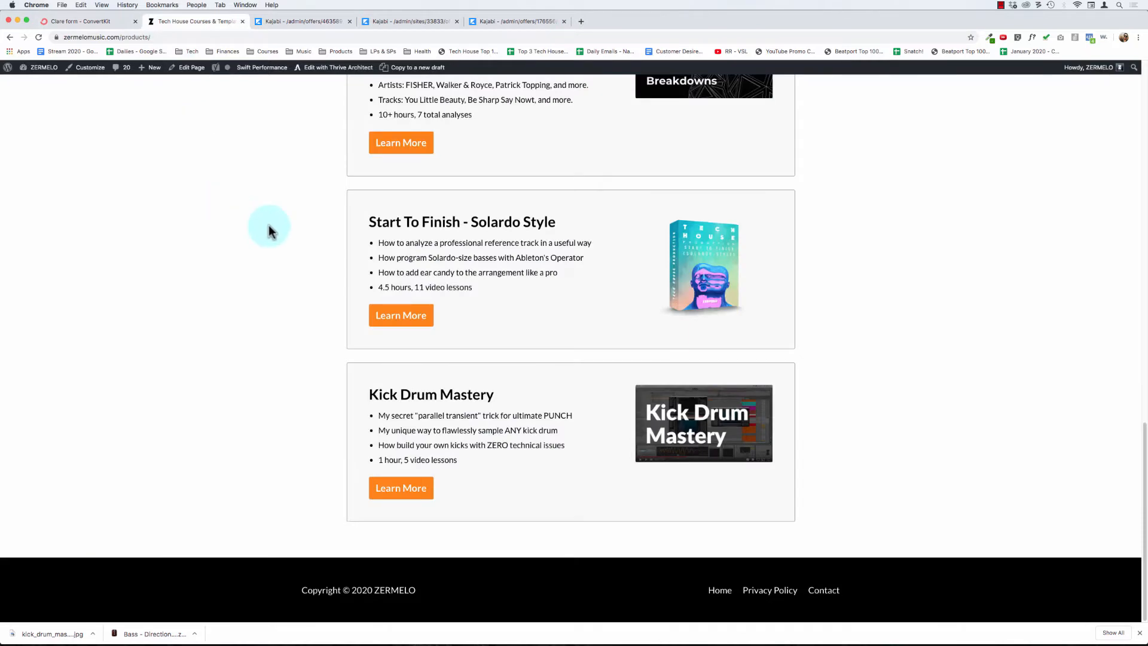
{"action": "scroll", "coordinate": [268, 224], "scroll_direction": "up", "scroll_amount": 15}
{"action": "left_click", "coordinate": [673, 333], "text": "super"}
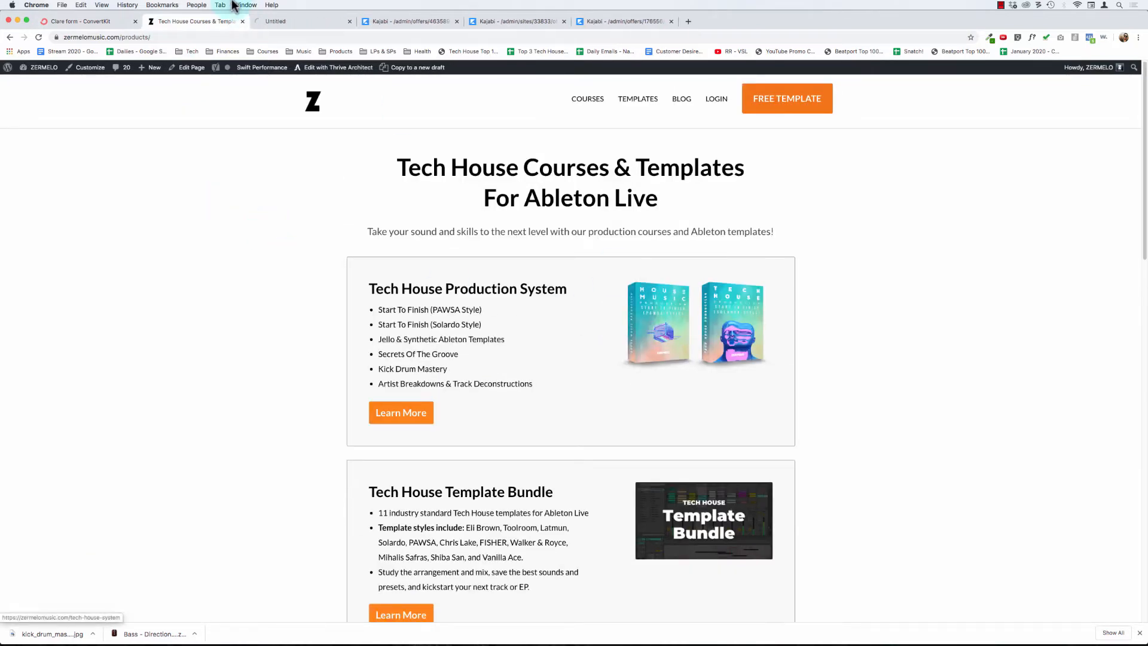
{"action": "left_click", "coordinate": [281, 24]}
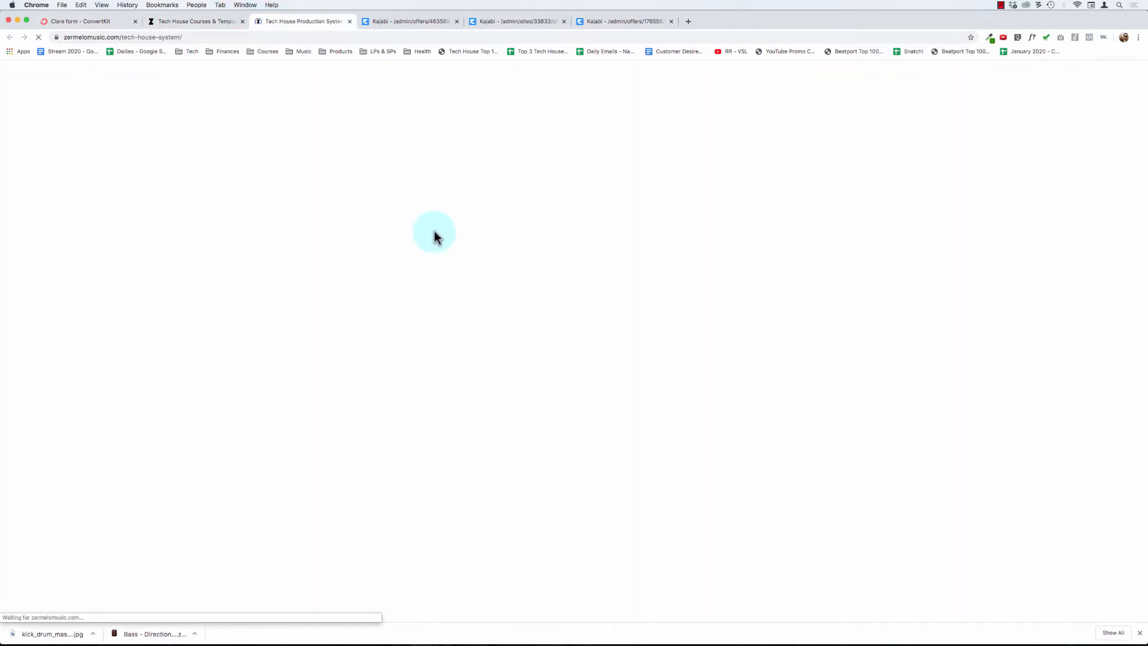
{"action": "scroll", "coordinate": [505, 312], "scroll_direction": "down", "scroll_amount": 3}
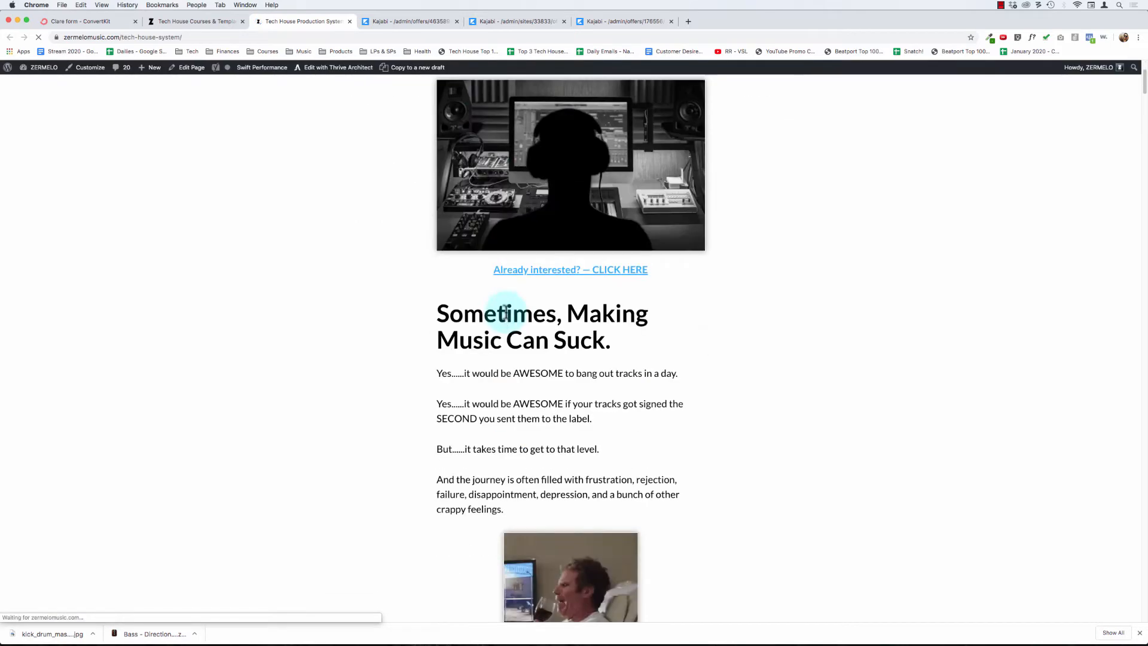
{"action": "scroll", "coordinate": [502, 309], "scroll_direction": "down", "scroll_amount": 5}
{"action": "scroll", "coordinate": [504, 308], "scroll_direction": "up", "scroll_amount": 5}
{"action": "left_click", "coordinate": [525, 265]}
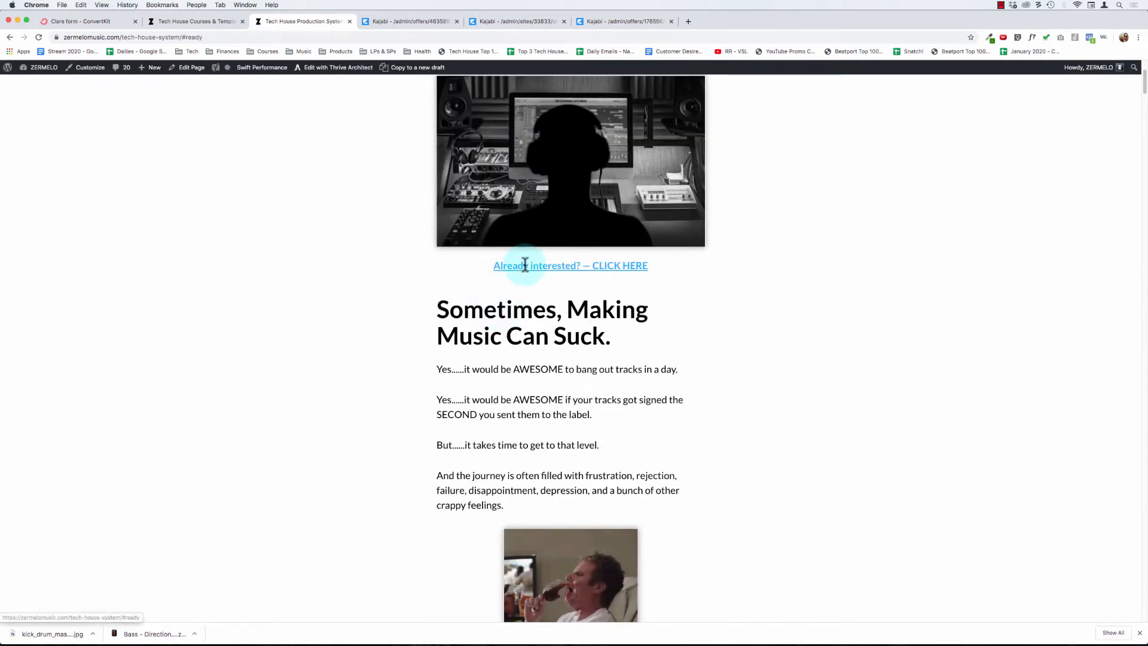
{"action": "scroll", "coordinate": [538, 308], "scroll_direction": "up", "scroll_amount": 10}
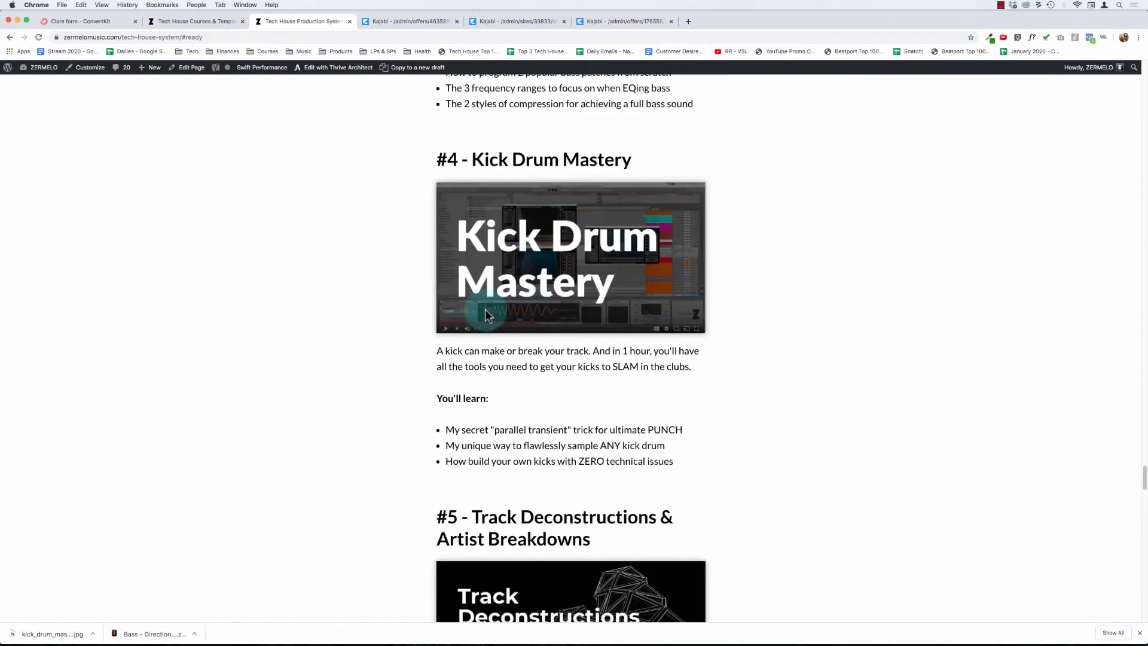
- Copy the two-sentence description beneath the Kick Drum Mastery image, from "A kick can make" through "in the clubs."
{"action": "left_click_drag", "start_coordinate": [446, 347], "coordinate": [594, 366]}
{"action": "left_click", "coordinate": [583, 367]}
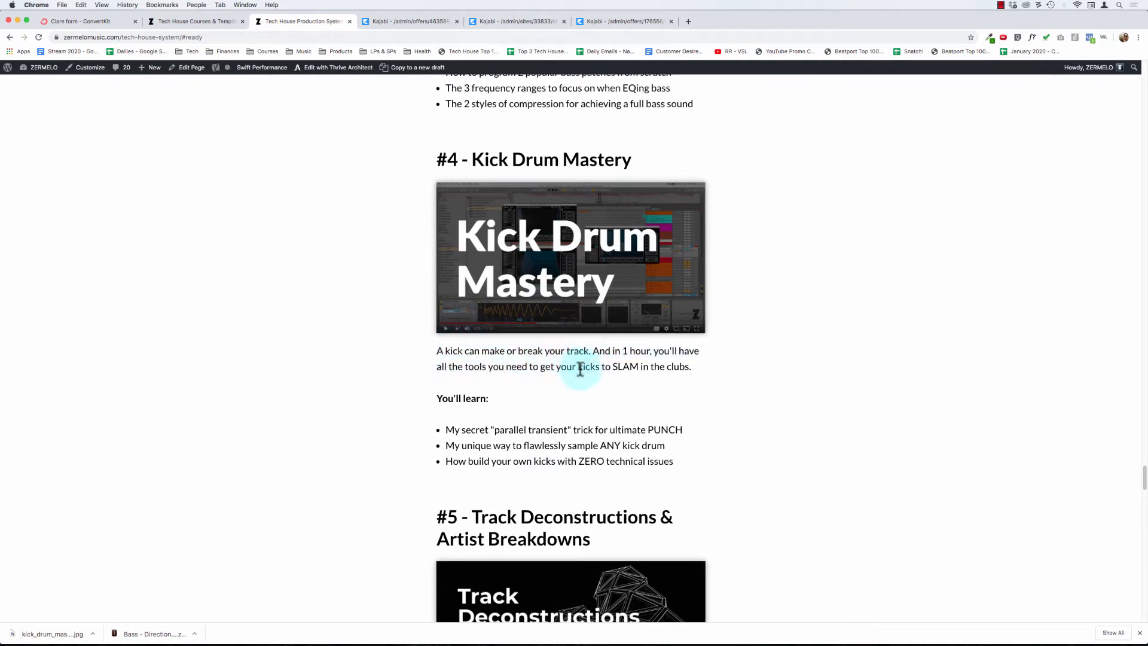
{"action": "left_click_drag", "start_coordinate": [524, 352], "coordinate": [653, 384]}
{"action": "left_click", "coordinate": [656, 370]}
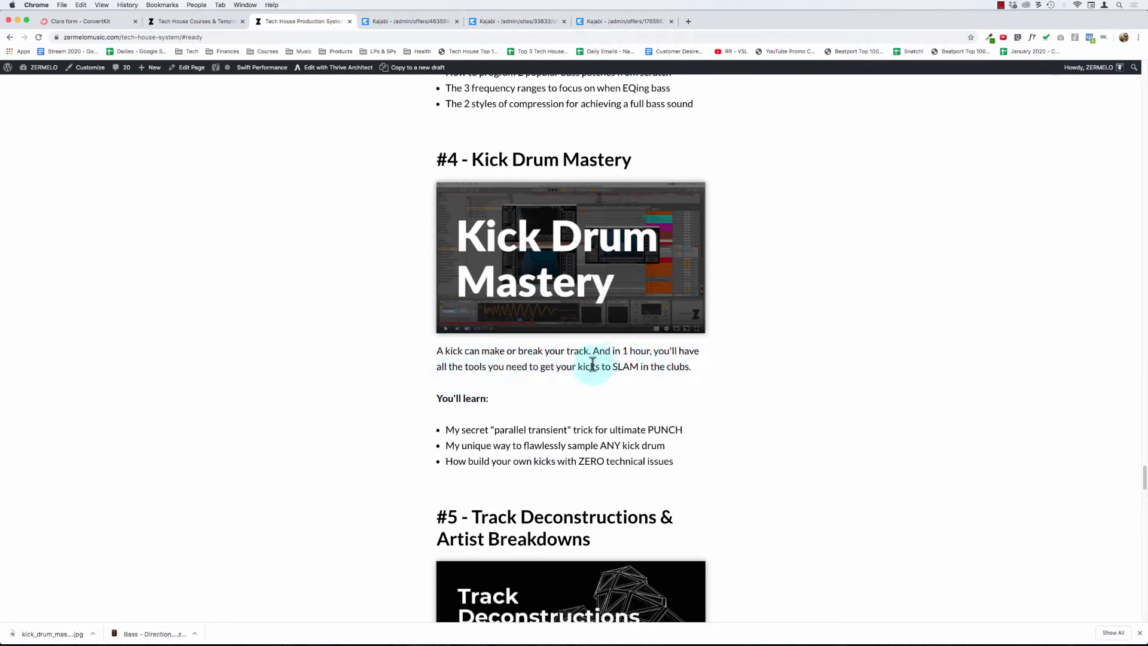
{"action": "left_click_drag", "start_coordinate": [446, 367], "coordinate": [669, 371]}
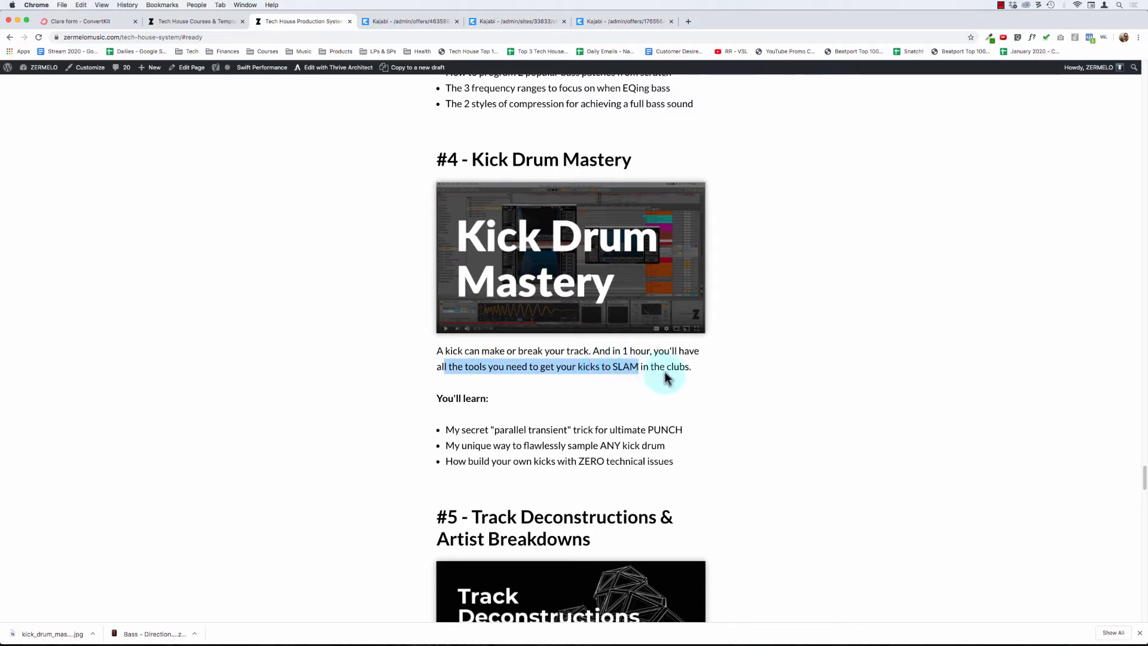
{"action": "left_click", "coordinate": [658, 369]}
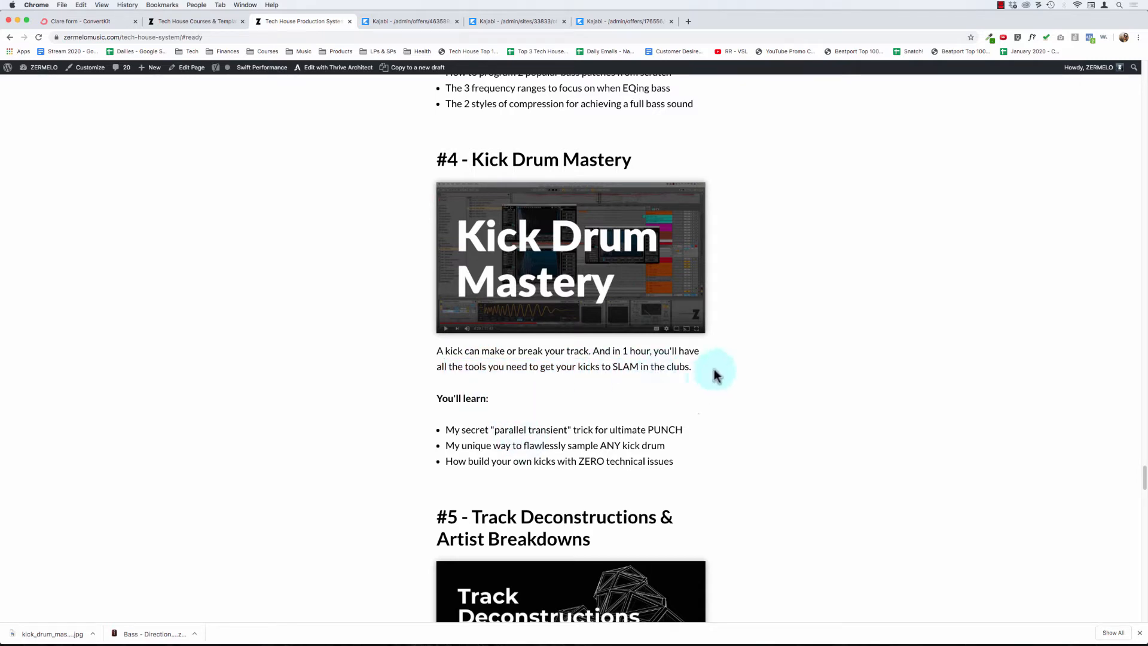
{"action": "left_click_drag", "start_coordinate": [691, 367], "coordinate": [439, 359]}
{"action": "key", "text": "super+c"}
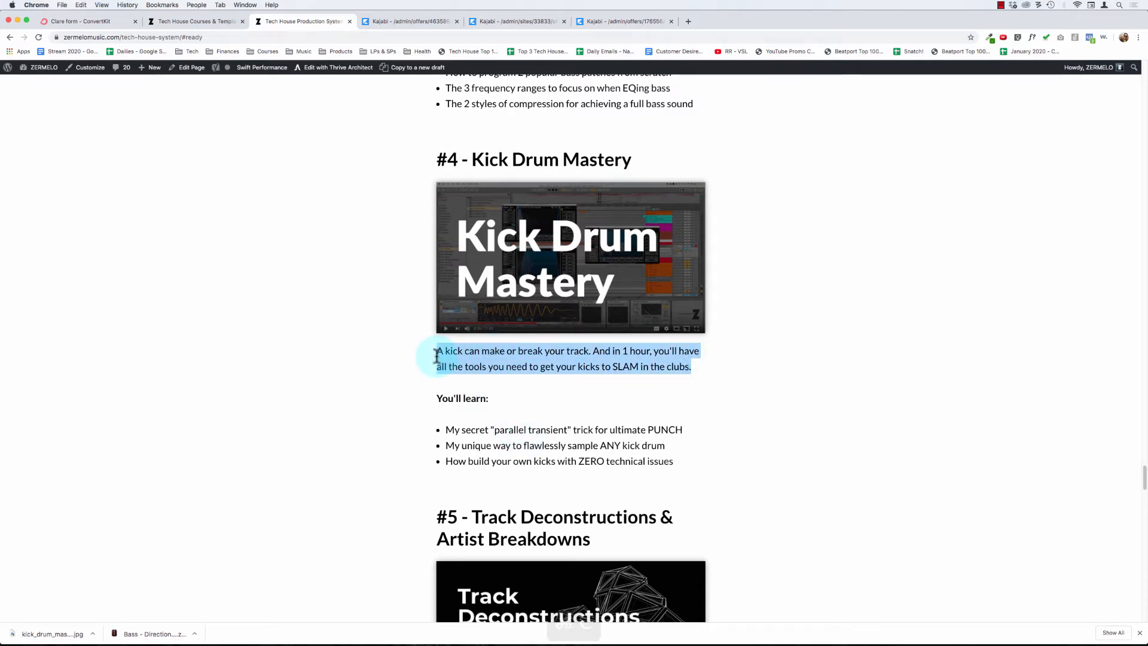
- Return to the Kick Drum Mastery checkout editor and make its tab the first one in the browser window
{"action": "left_click", "coordinate": [179, 23]}
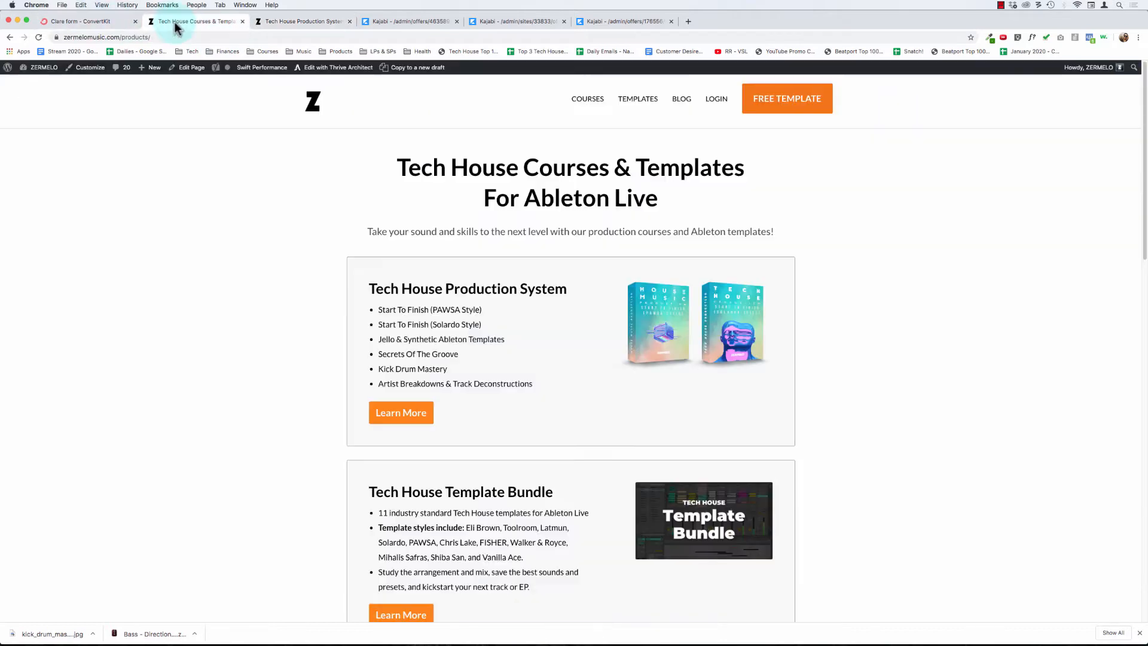
{"action": "left_click", "coordinate": [410, 27]}
{"action": "left_click_drag", "start_coordinate": [410, 26], "coordinate": [67, 23]}
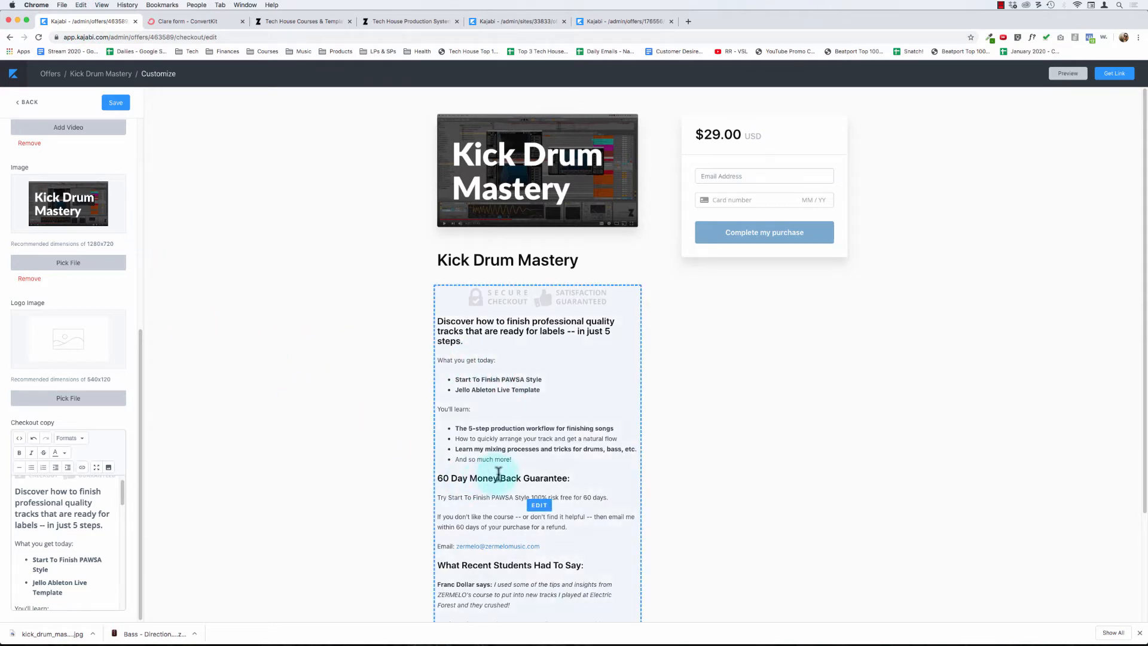
- Replace the checkout copy's headline with "A kick can make or break your track." and start a new line below it
{"action": "left_click", "coordinate": [528, 434]}
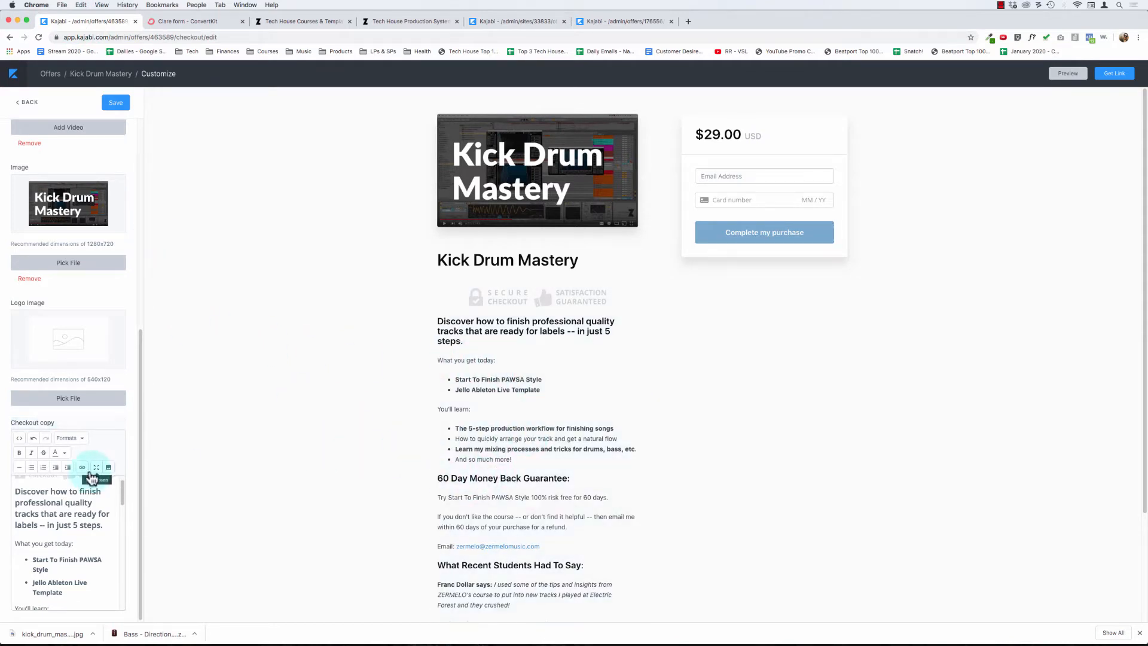
{"action": "left_click_drag", "start_coordinate": [104, 525], "coordinate": [4, 496]}
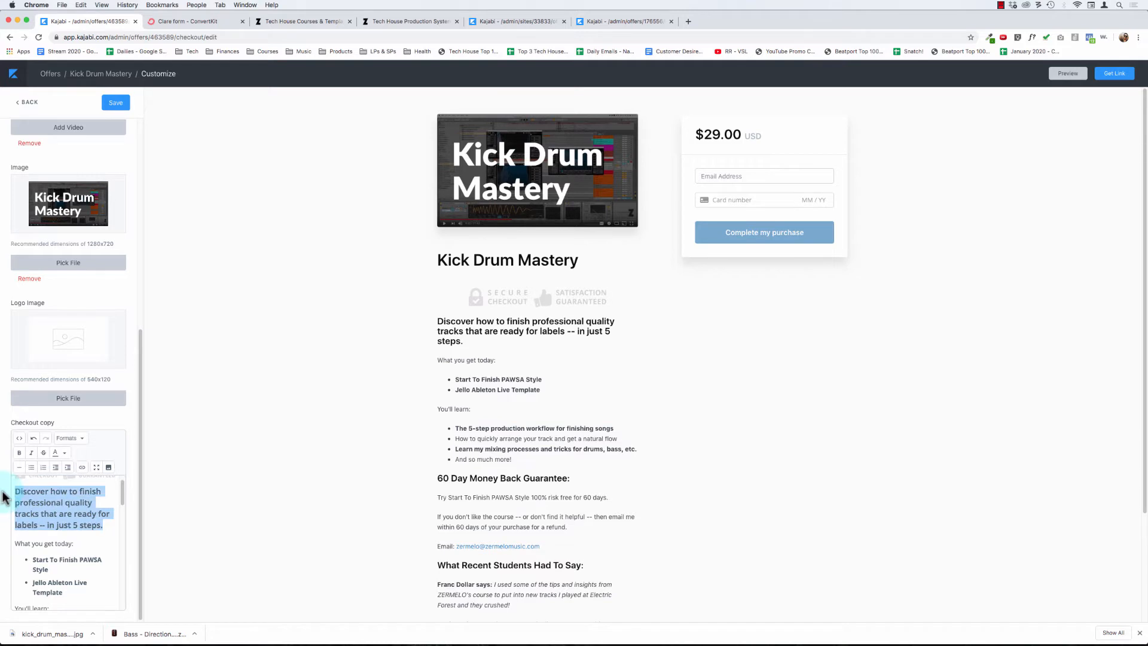
{"action": "type", "text": "A kick can make or"}
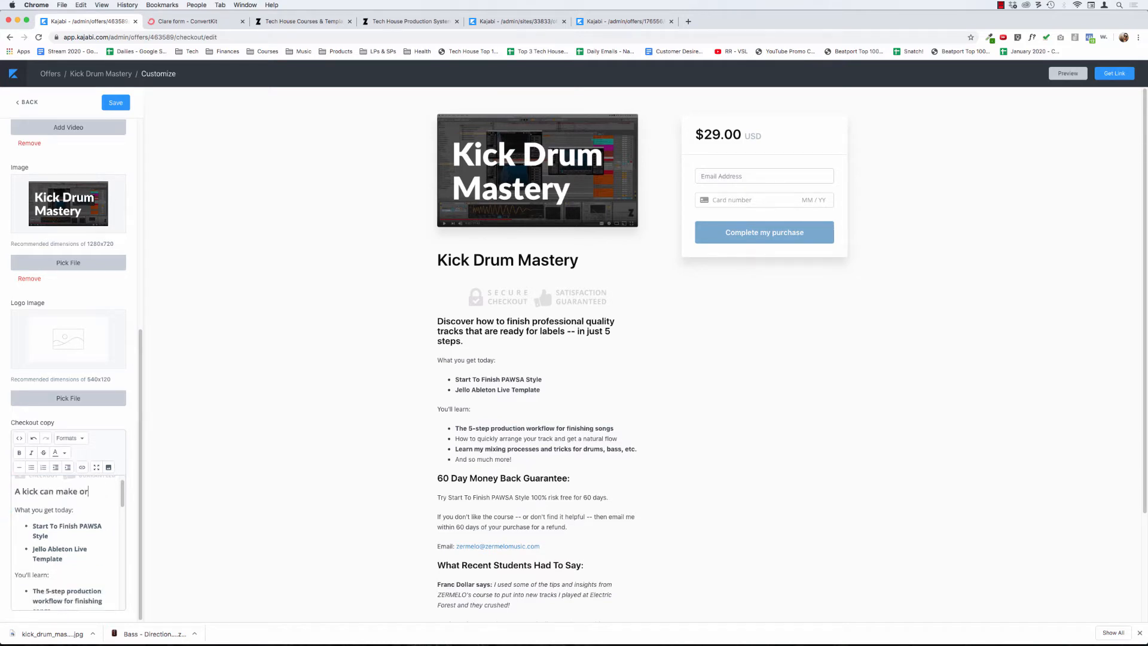
{"action": "type", "text": " break your "}
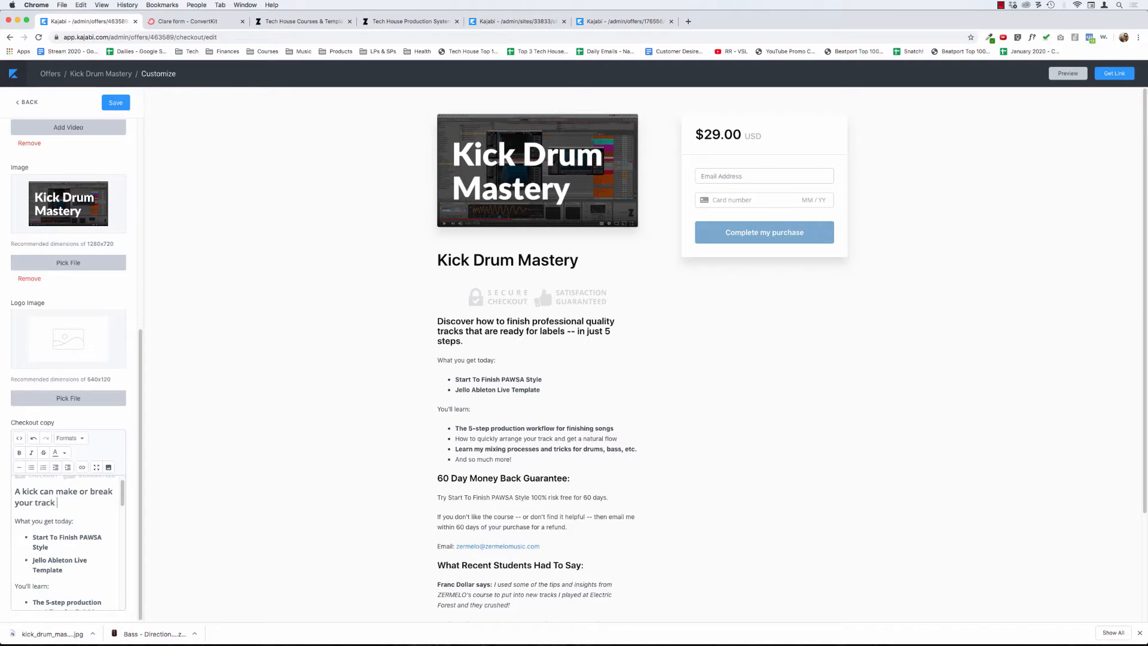
{"action": "type", "text": "track."}
{"action": "key", "text": "Return"}
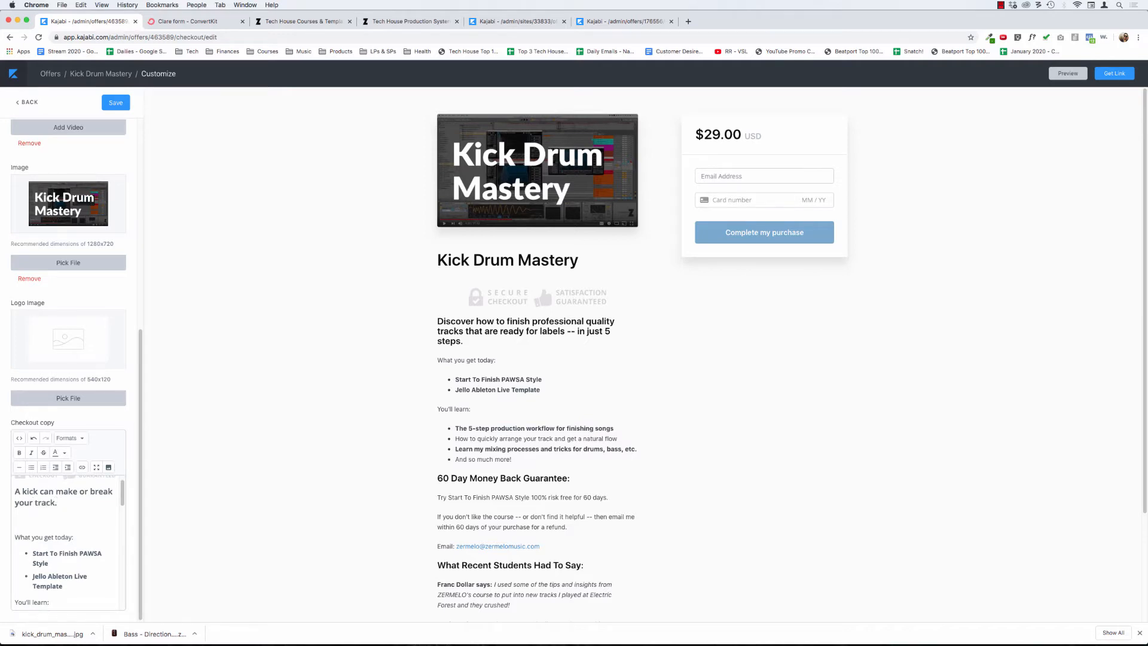
- Paste the copied description under the headline, shorten it to start with "In 1 hour, you'll have all the tools", and save the page
{"action": "type", "text": "A kick can make or break your track. And in 1 hour, you'll have all the tools you need to get your kicks to SLAM in the clubs."}
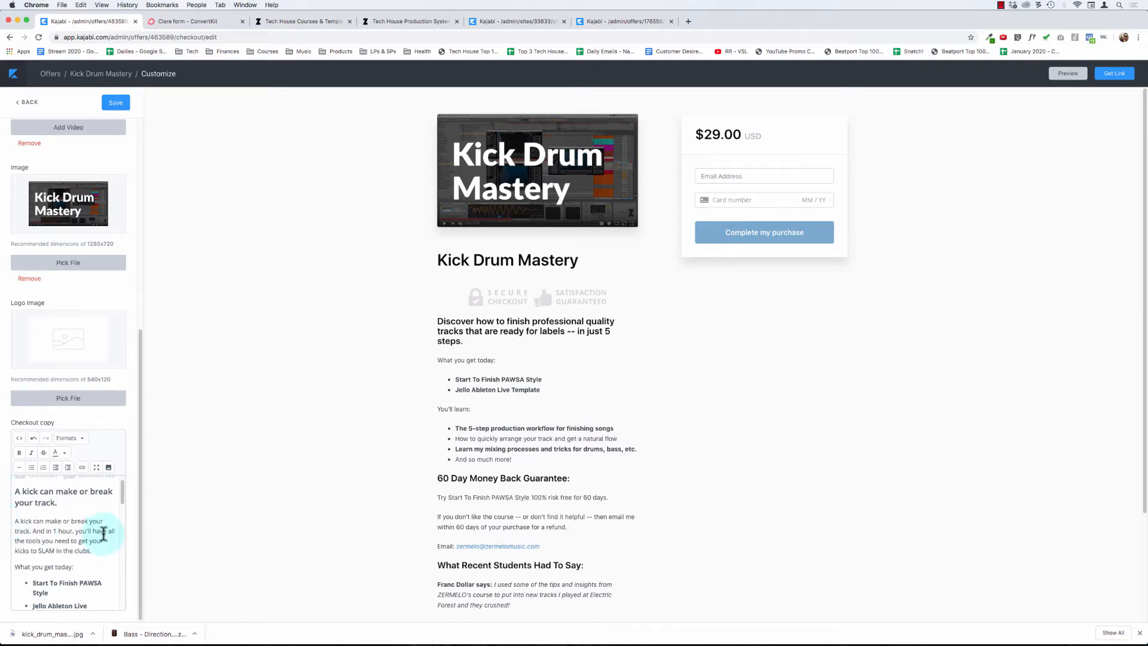
{"action": "left_click", "coordinate": [34, 530]}
{"action": "key", "text": "super+BackSpace"}
{"action": "key", "text": "super+BackSpace"}
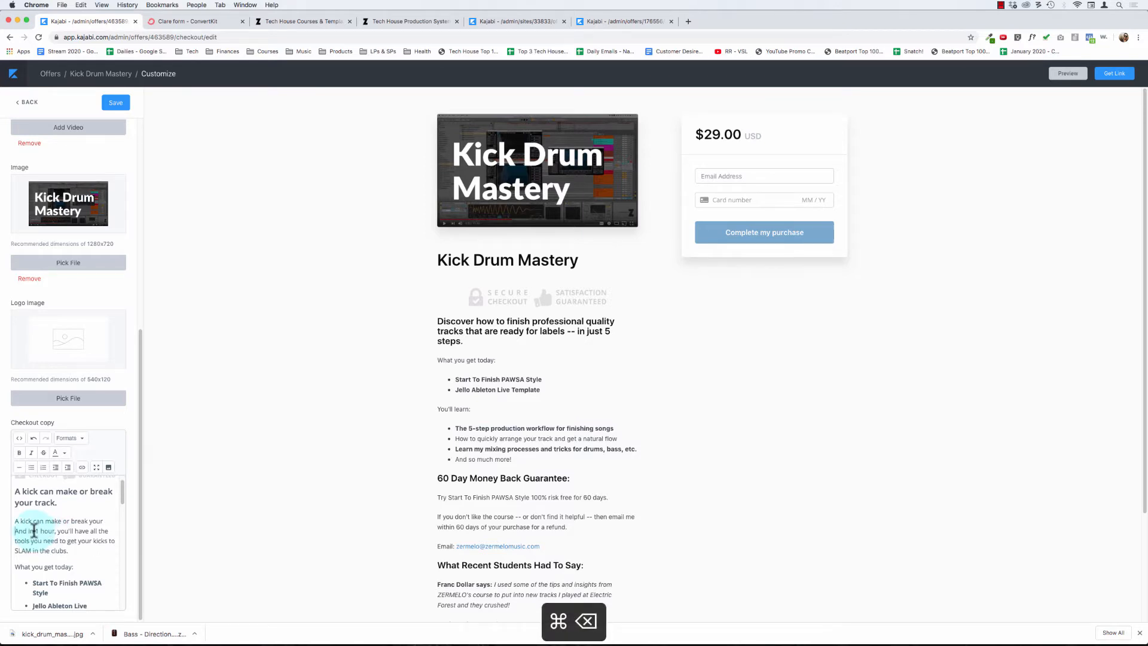
{"action": "key", "text": "alt+shift+Right"}
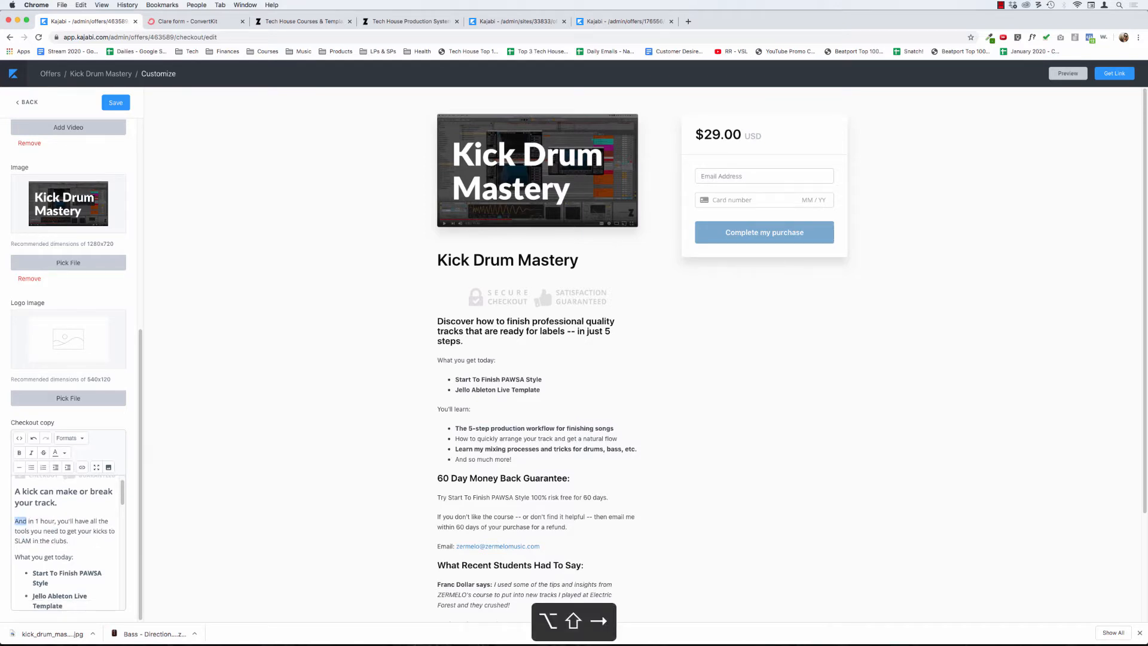
{"action": "key", "text": "BackSpace"}
{"action": "type", "text": "I"}
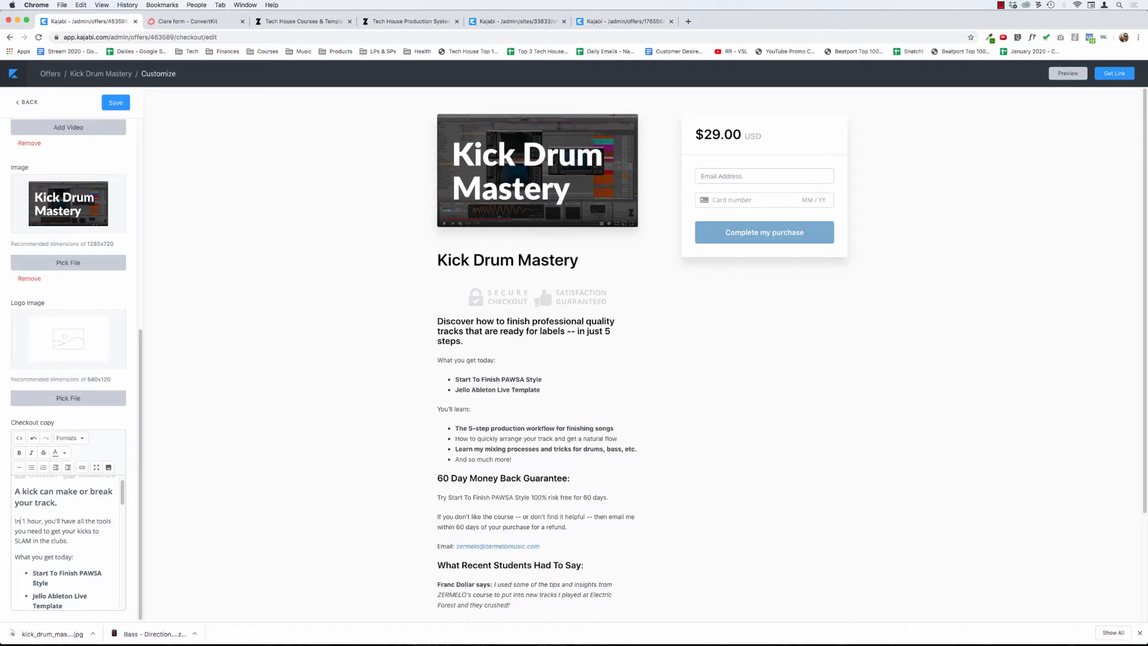
{"action": "key", "text": "super+Right"}
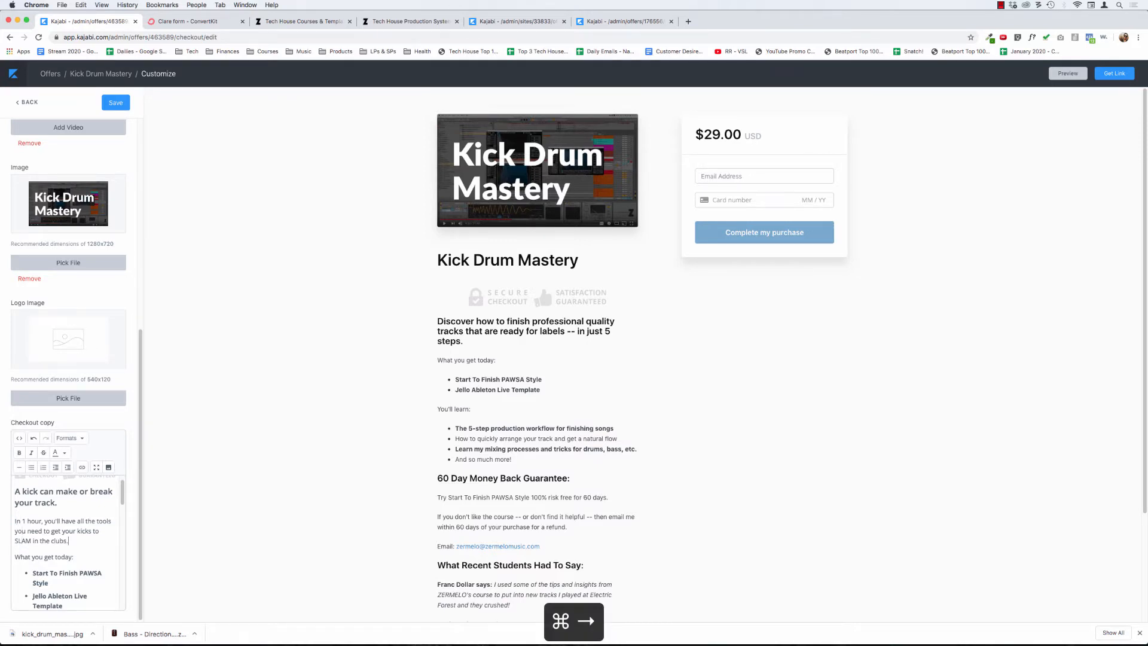
{"action": "left_click", "coordinate": [119, 104]}
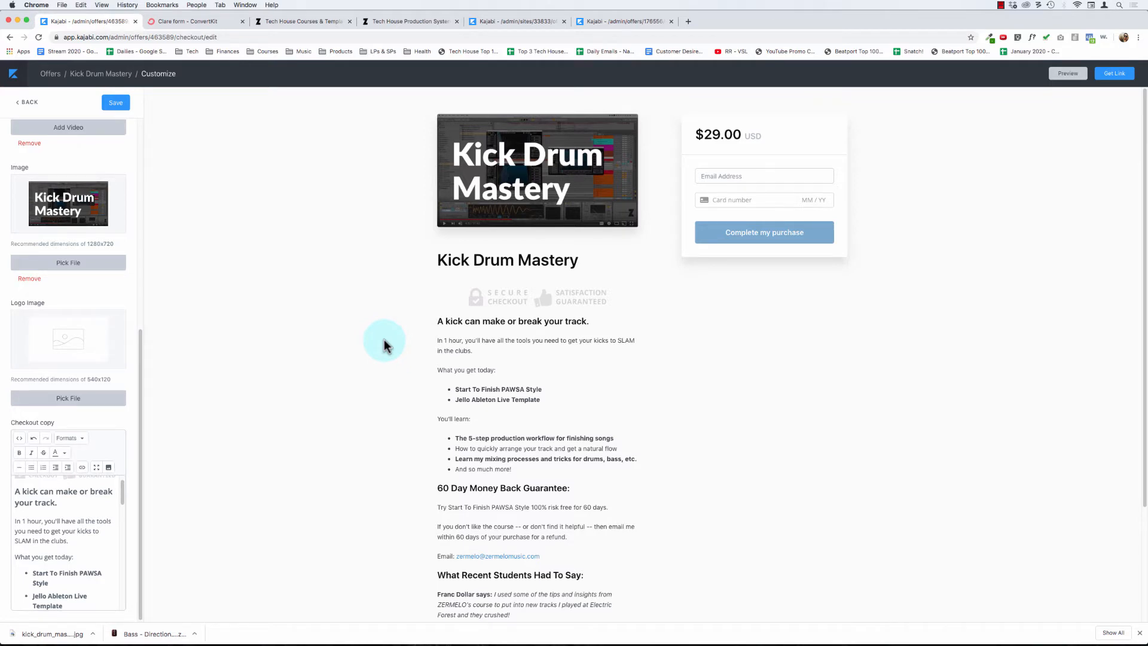
- Merge the paragraph into the headline so it continues with "And in 1 hour, you'll have all the tools", and save the page
{"action": "left_click", "coordinate": [66, 519]}
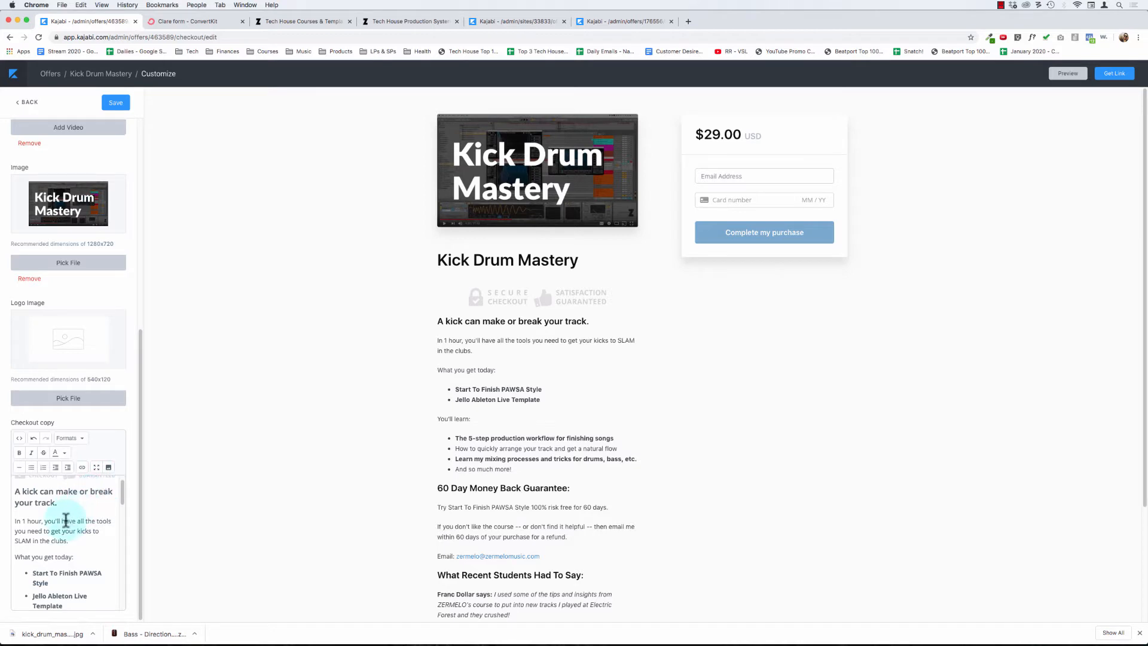
{"action": "key", "text": "super+Left"}
{"action": "key", "text": "BackSpace"}
{"action": "type", "text": "And"}
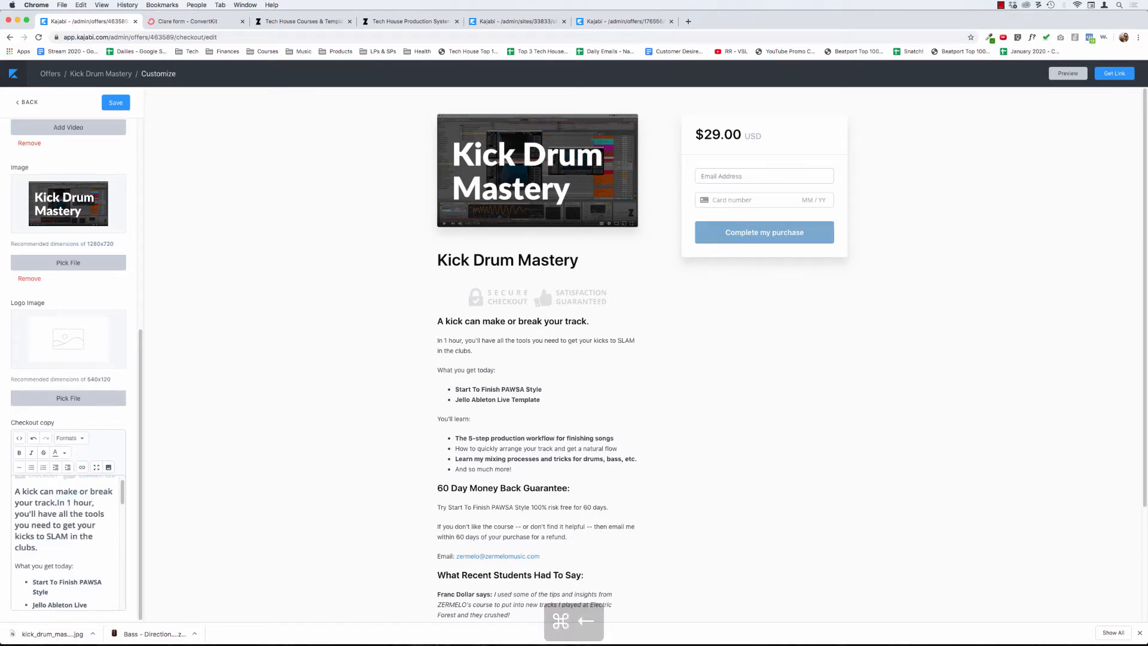
{"action": "key", "text": "Delete"}
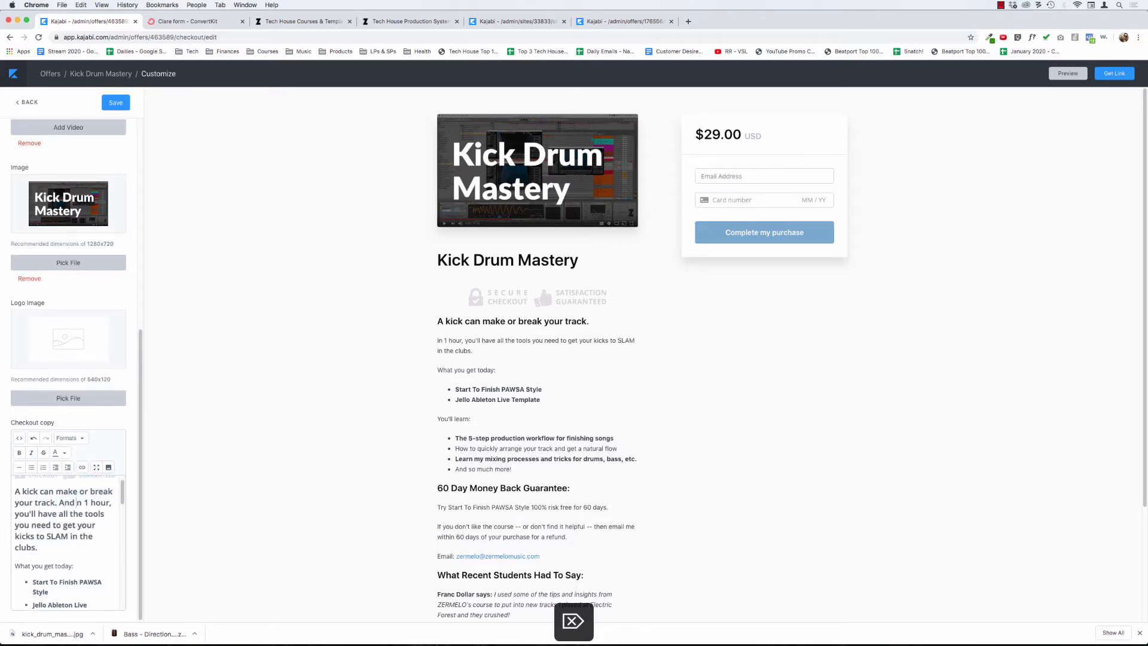
{"action": "type", "text": "i"}
{"action": "left_click", "coordinate": [115, 103]}
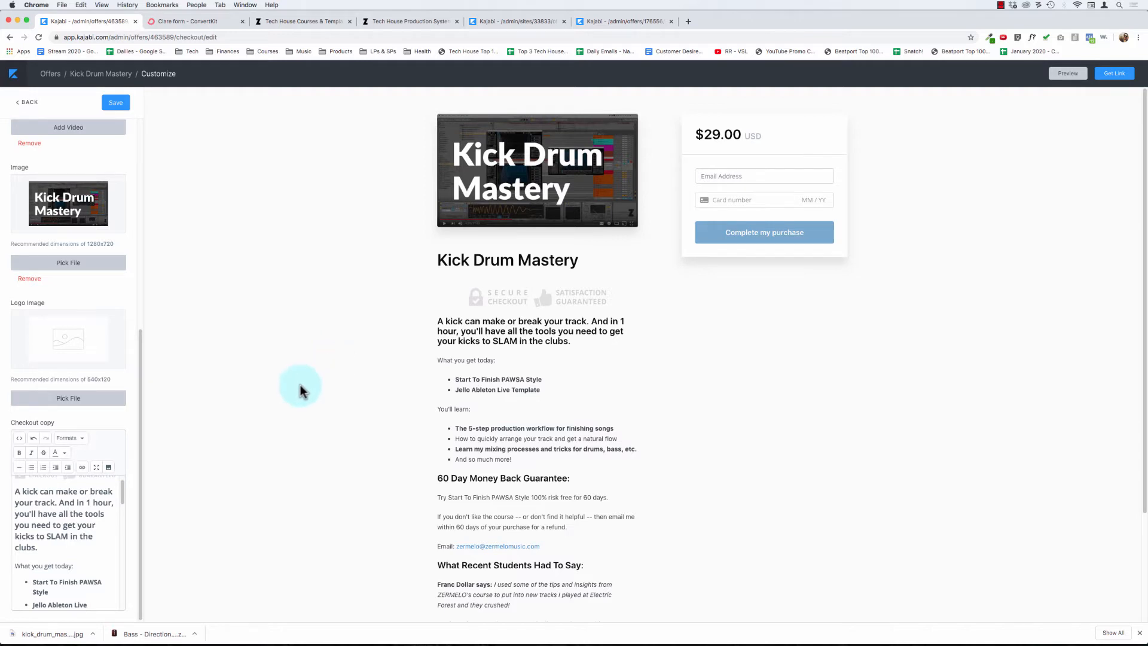
{"action": "scroll", "coordinate": [78, 520], "scroll_direction": "down", "scroll_amount": 3}
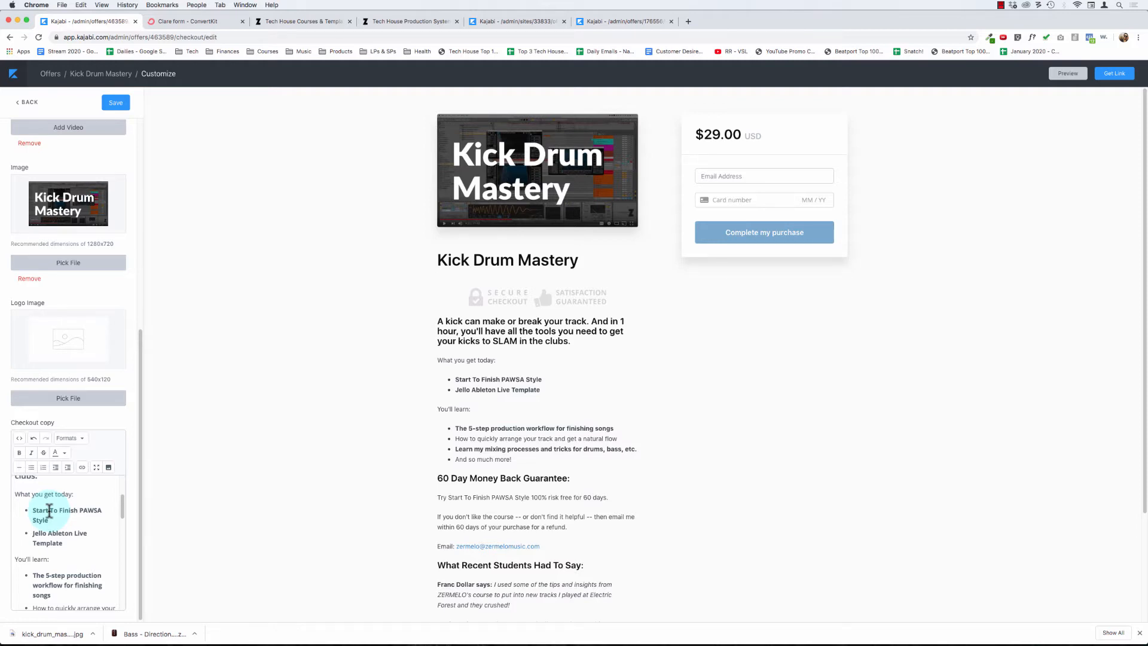
- Delete the "What you get today:" line and its two bullets from the checkout copy, and save the page
{"action": "left_click_drag", "start_coordinate": [74, 543], "coordinate": [10, 563]}
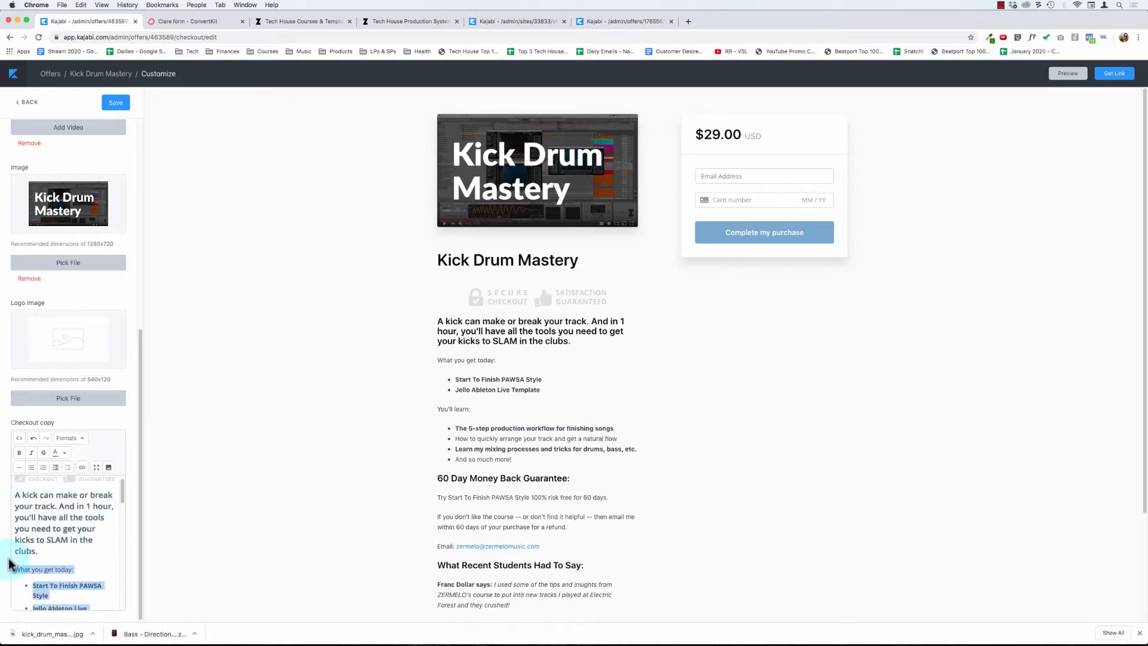
{"action": "key", "text": "BackSpace"}
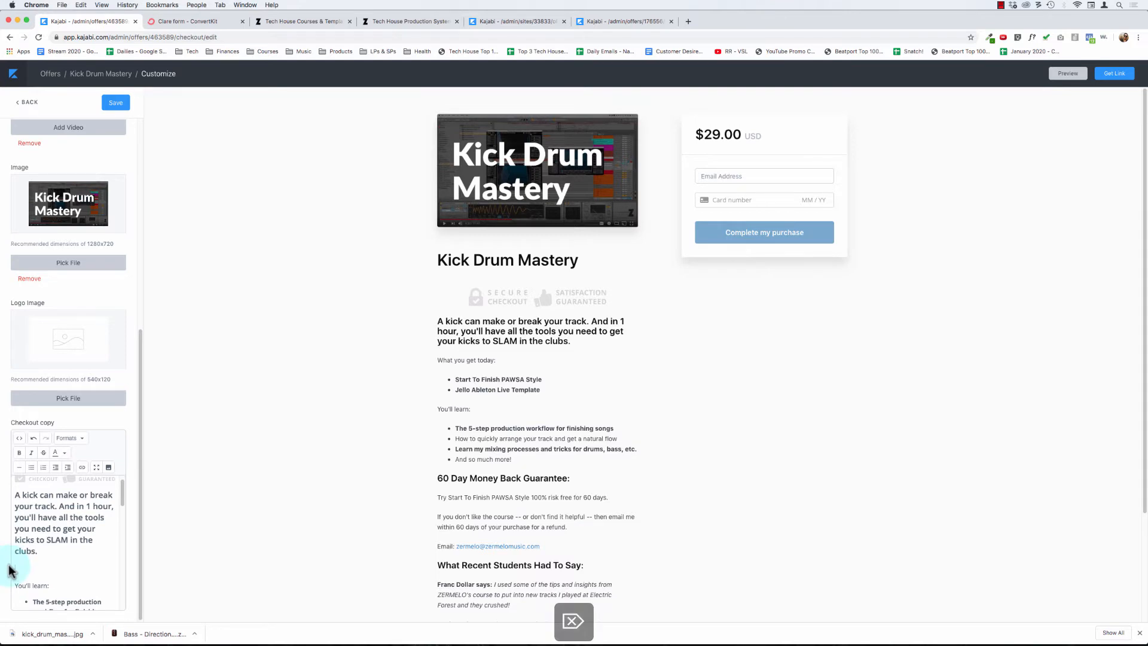
{"action": "scroll", "coordinate": [36, 563], "scroll_direction": "down", "scroll_amount": 5}
{"action": "scroll", "coordinate": [71, 565], "scroll_direction": "up", "scroll_amount": 4}
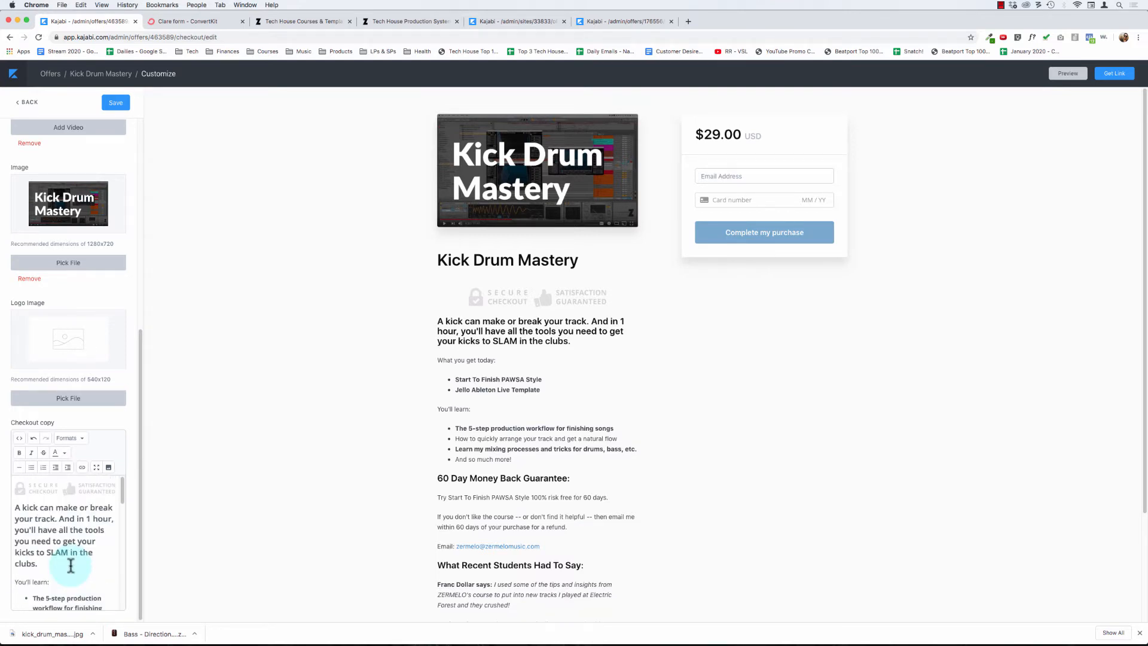
{"action": "left_click", "coordinate": [116, 110]}
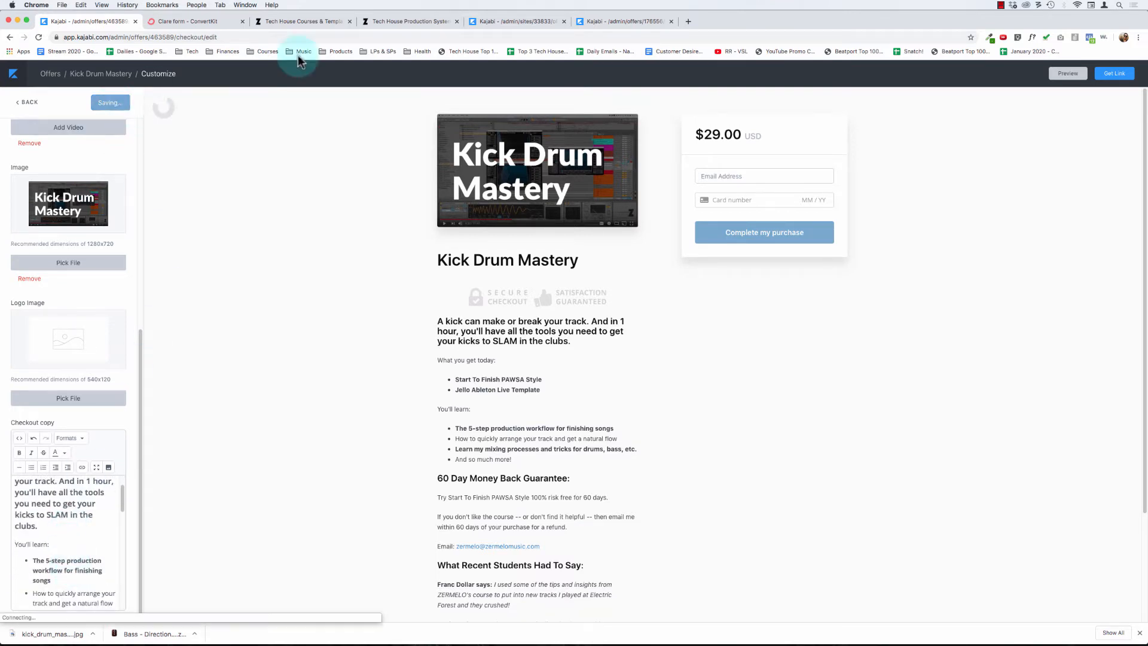
- Copy the first three bullet points of the Kick Drum Mastery entry on the Tech House Courses & Templates products page
{"action": "left_click", "coordinate": [618, 21]}
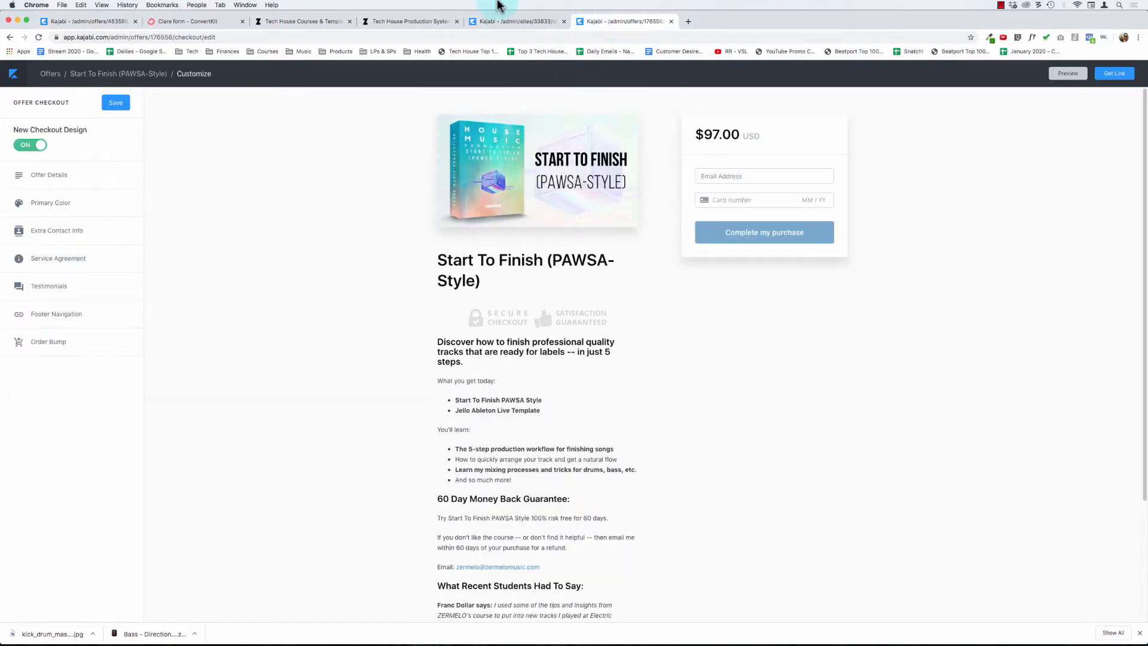
{"action": "left_click", "coordinate": [511, 21]}
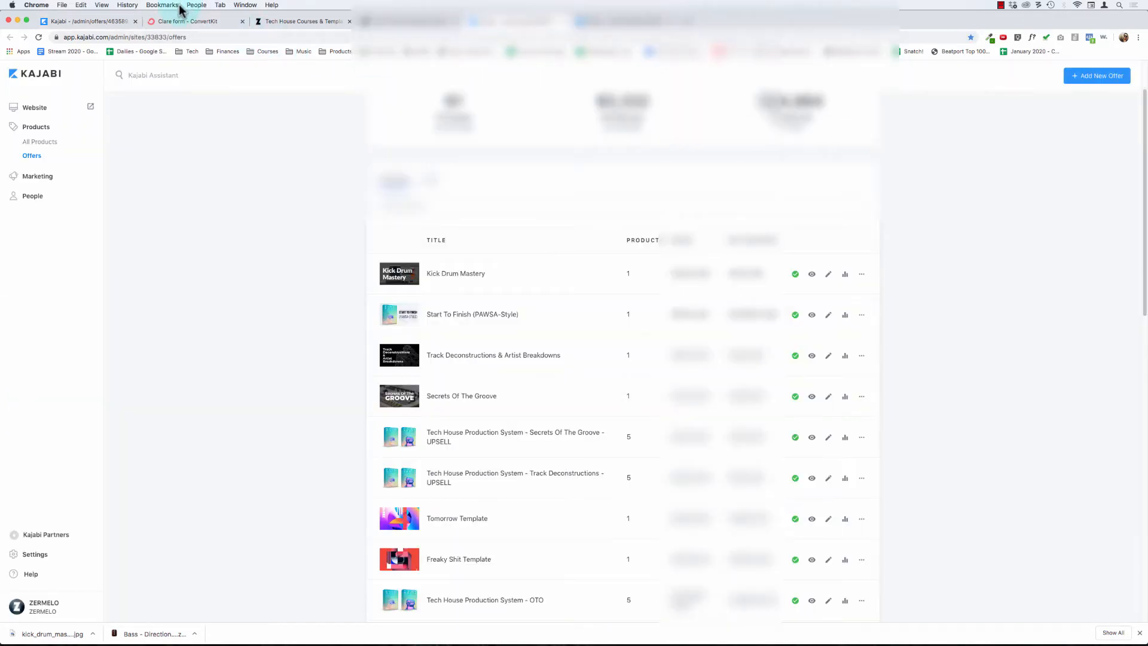
{"action": "left_click", "coordinate": [89, 21]}
{"action": "left_click", "coordinate": [306, 207]}
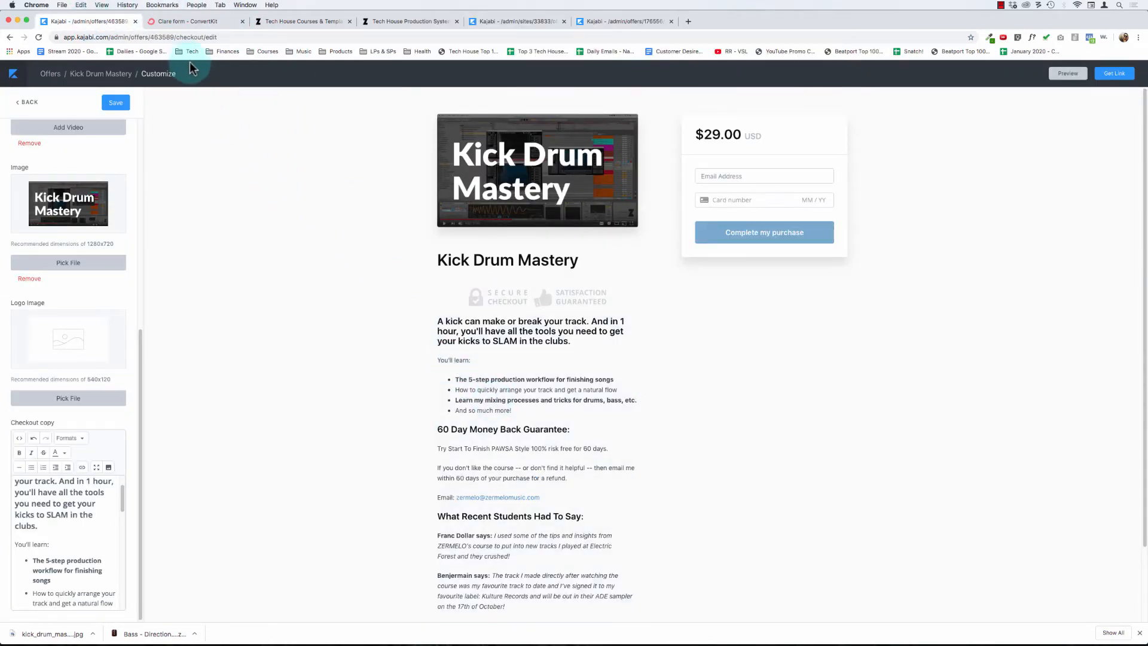
{"action": "left_click", "coordinate": [188, 21]}
{"action": "left_click", "coordinate": [305, 21]}
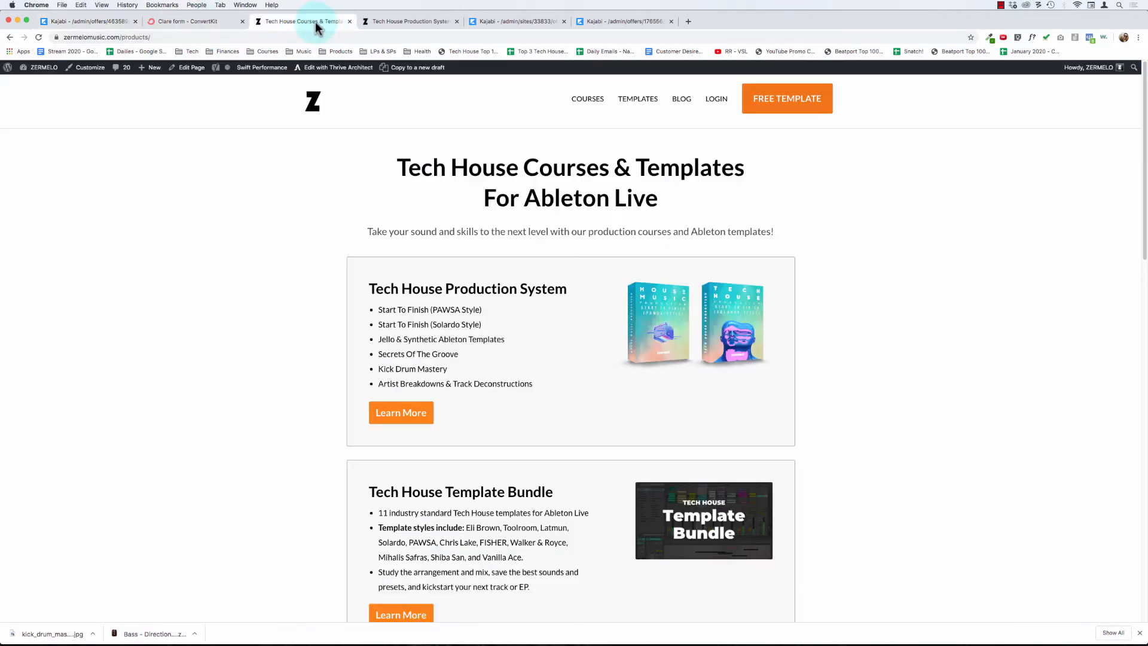
{"action": "scroll", "coordinate": [293, 371], "scroll_direction": "down", "scroll_amount": 15}
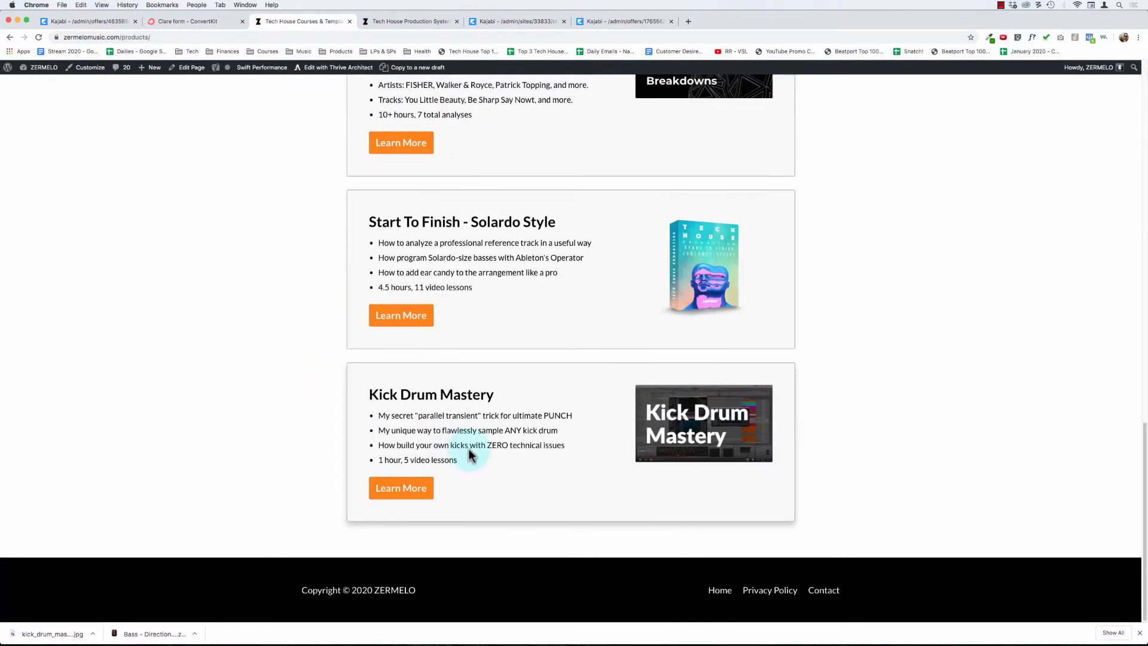
{"action": "left_click_drag", "start_coordinate": [568, 444], "coordinate": [379, 412]}
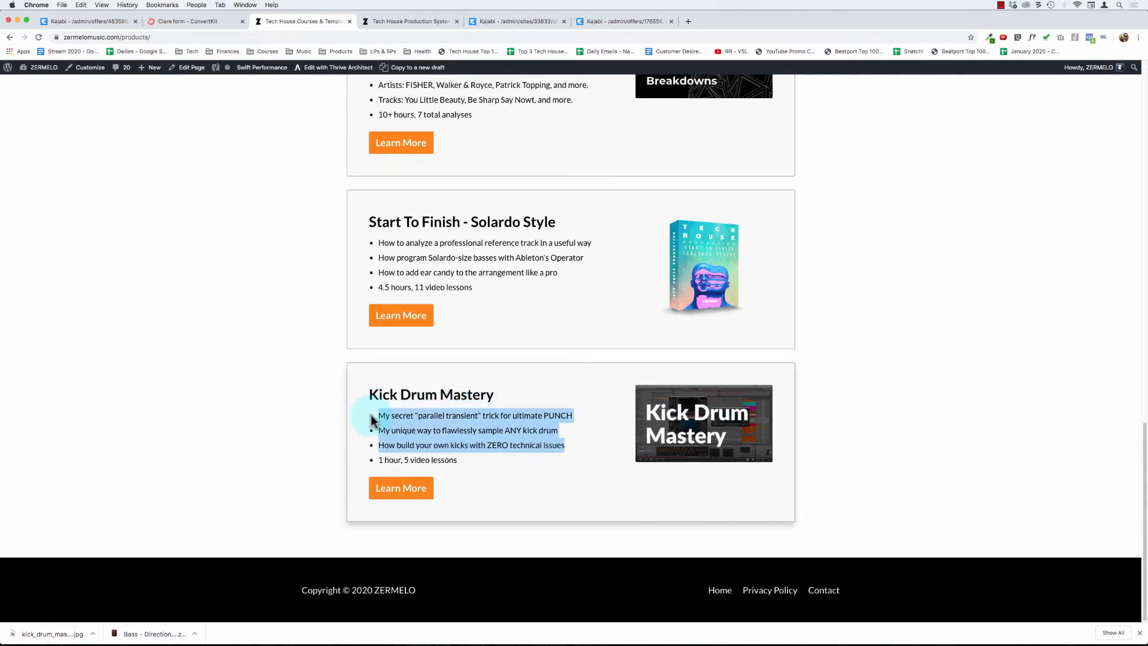
{"action": "key", "text": "super+c"}
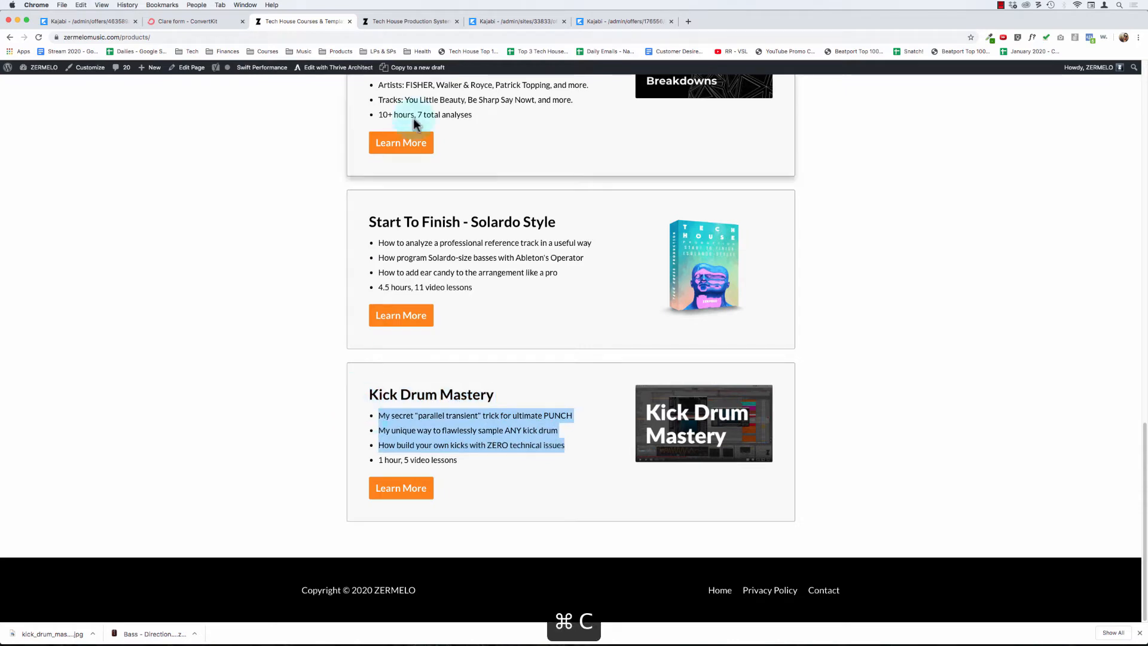
- Replace the "You'll learn:" bullets in the Kick Drum Mastery checkout copy with the copied ones and add a final bullet "And so much more!"
{"action": "left_click", "coordinate": [605, 20]}
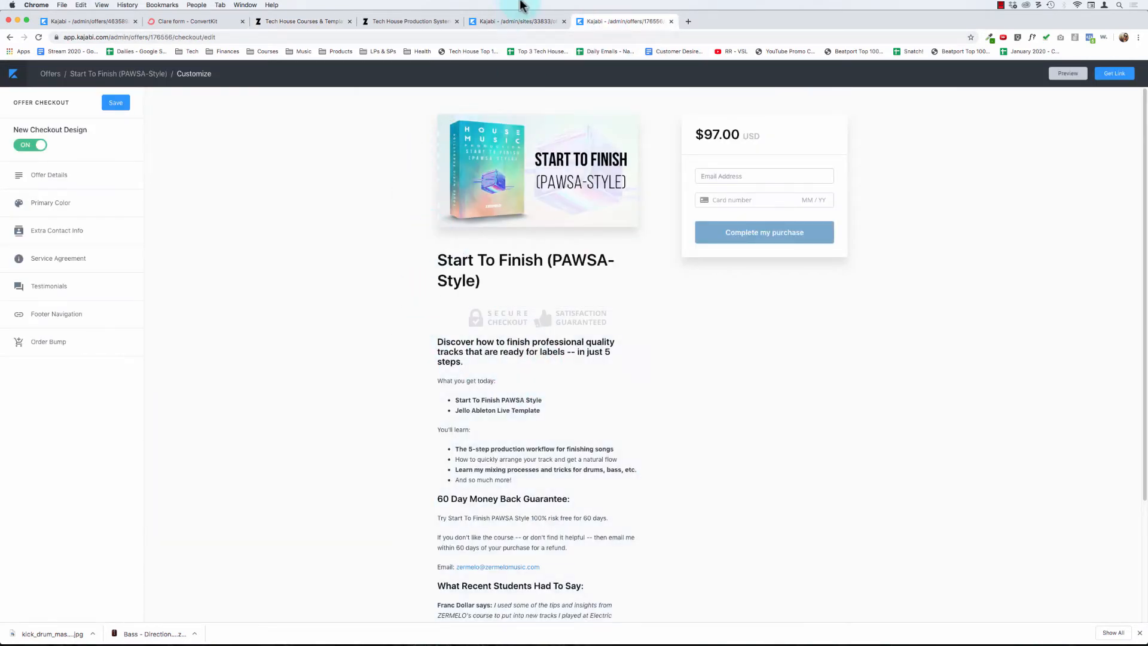
{"action": "left_click", "coordinate": [514, 22]}
{"action": "left_click", "coordinate": [400, 21]}
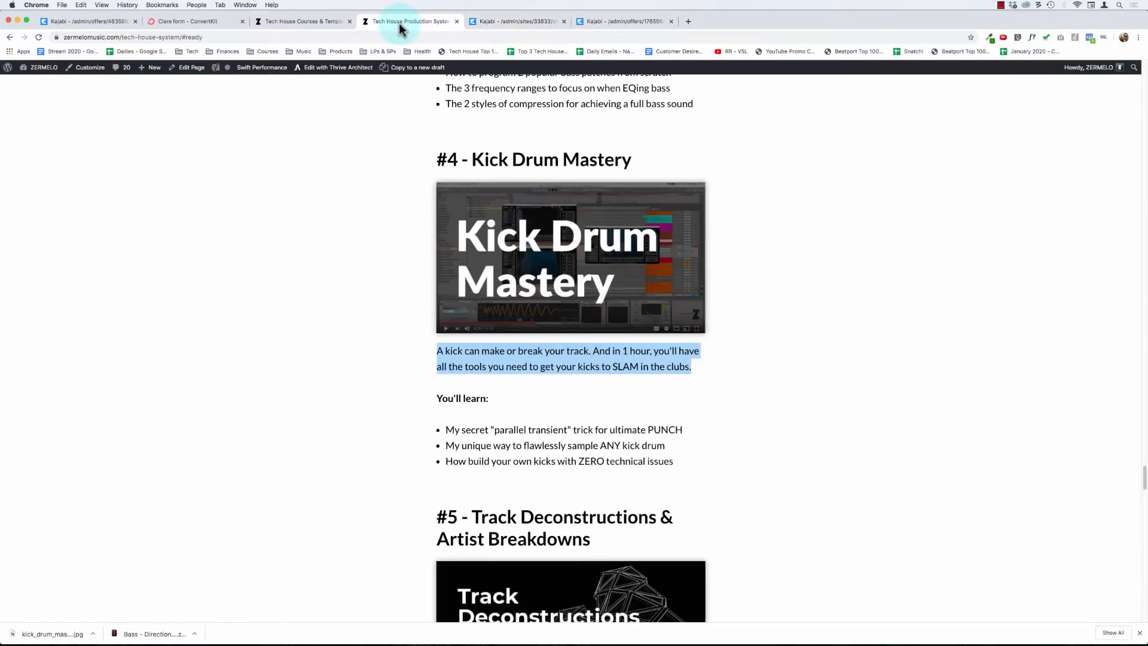
{"action": "left_click", "coordinate": [311, 21]}
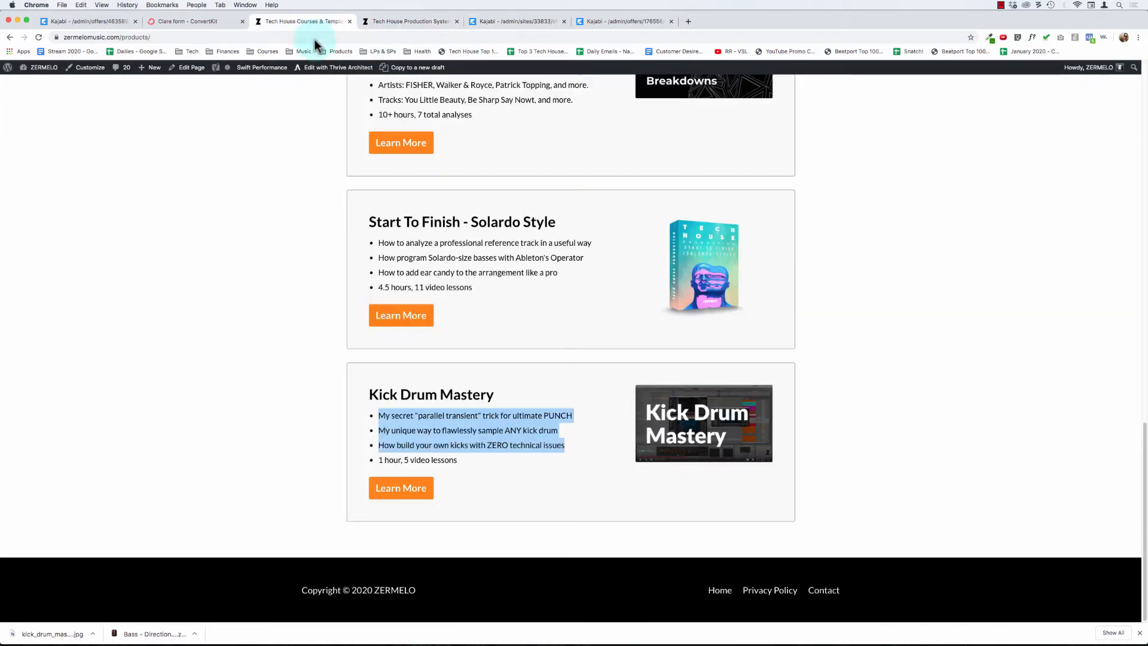
{"action": "left_click", "coordinate": [53, 21]}
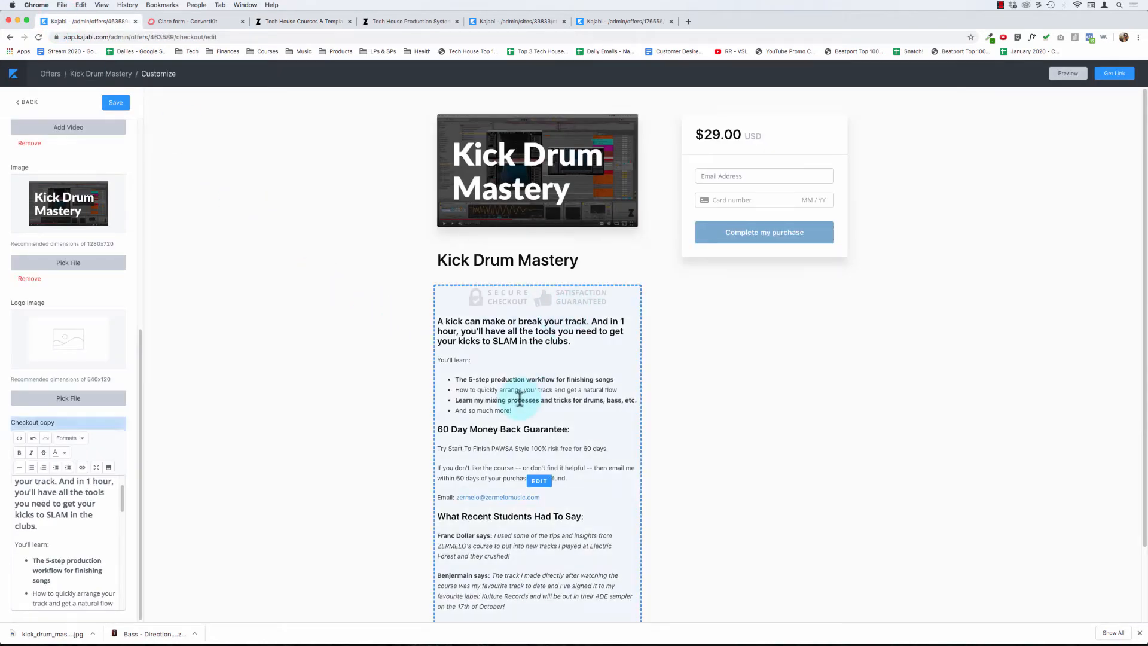
{"action": "scroll", "coordinate": [78, 525], "scroll_direction": "down", "scroll_amount": 5}
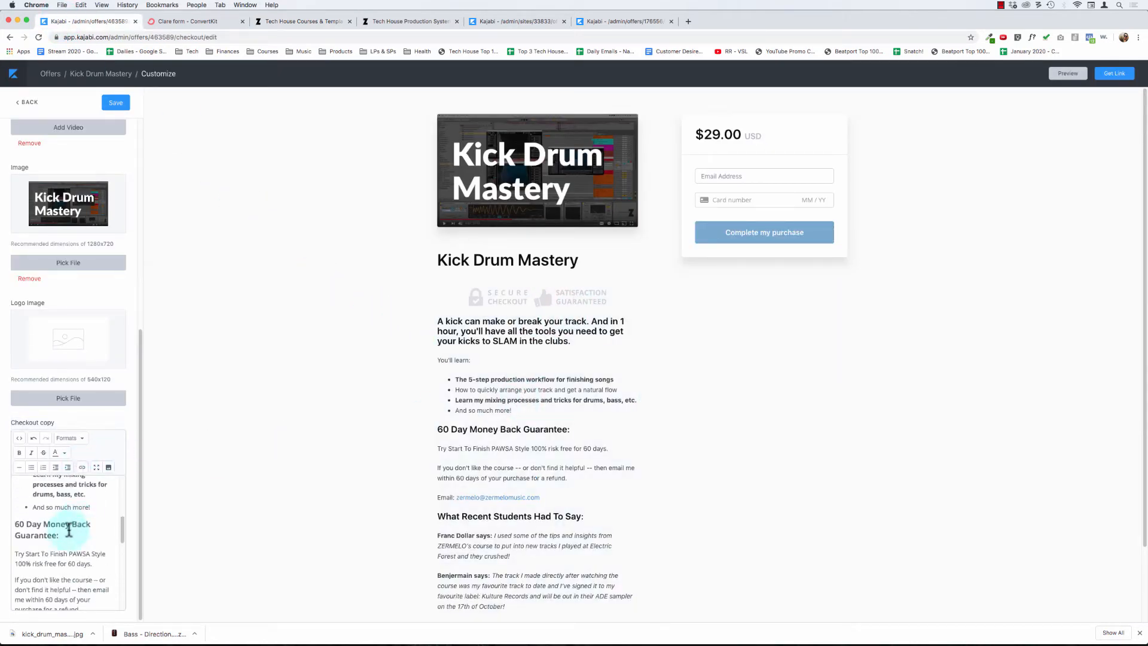
{"action": "scroll", "coordinate": [78, 526], "scroll_direction": "up", "scroll_amount": 6}
{"action": "scroll", "coordinate": [67, 530], "scroll_direction": "down", "scroll_amount": 2}
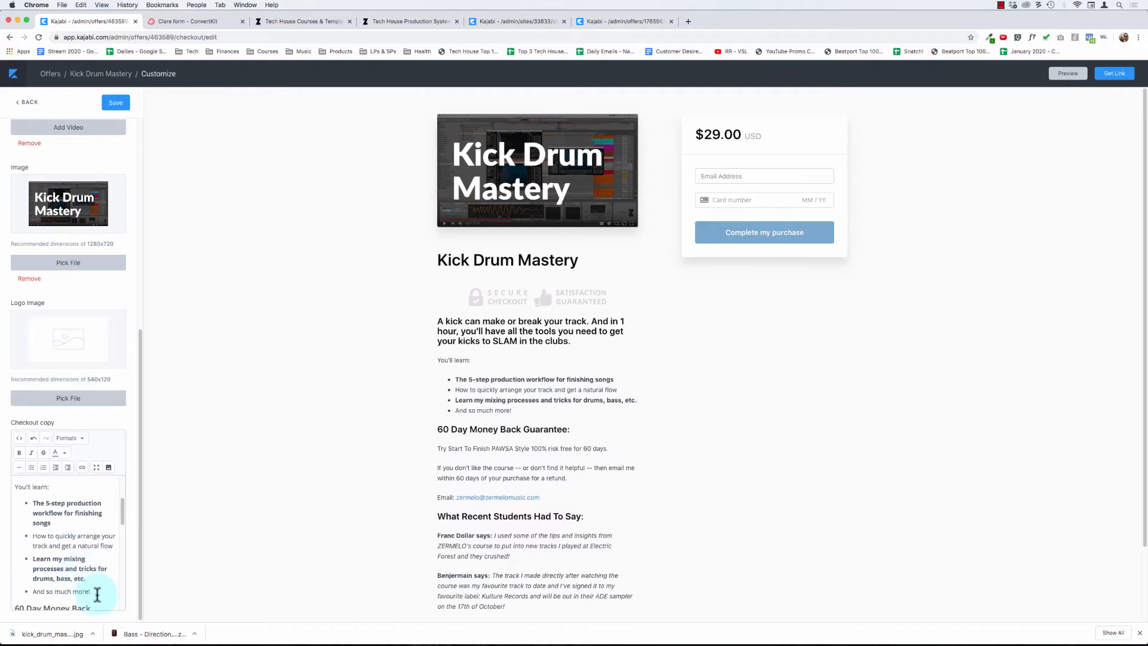
{"action": "left_click_drag", "start_coordinate": [93, 605], "coordinate": [16, 502]}
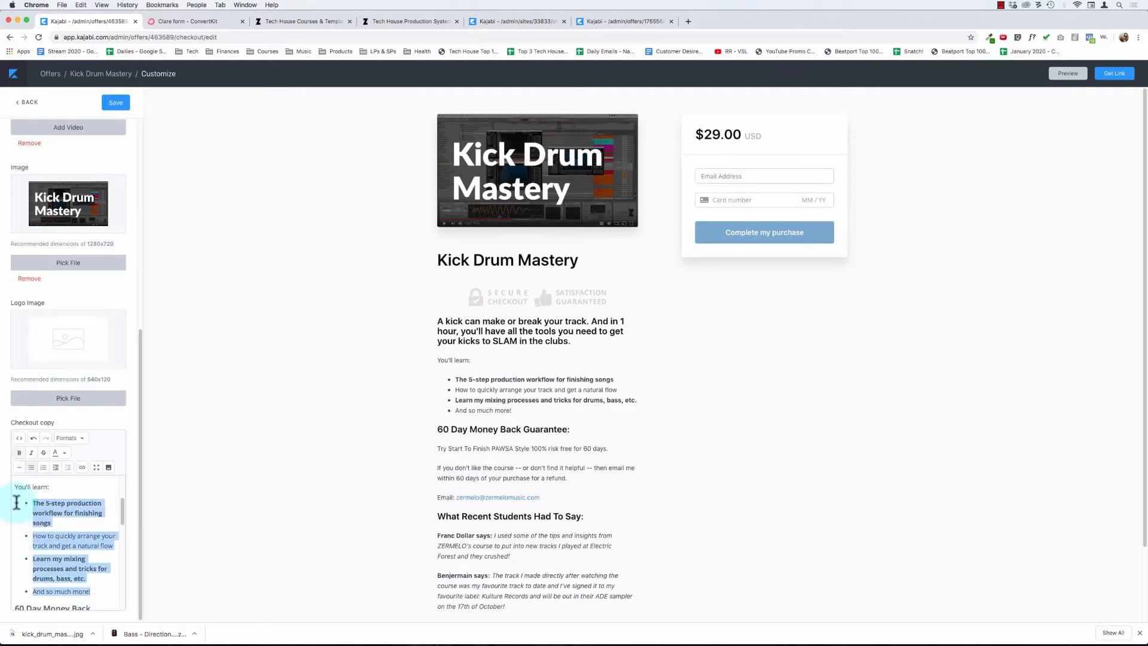
{"action": "key", "text": "super+v"}
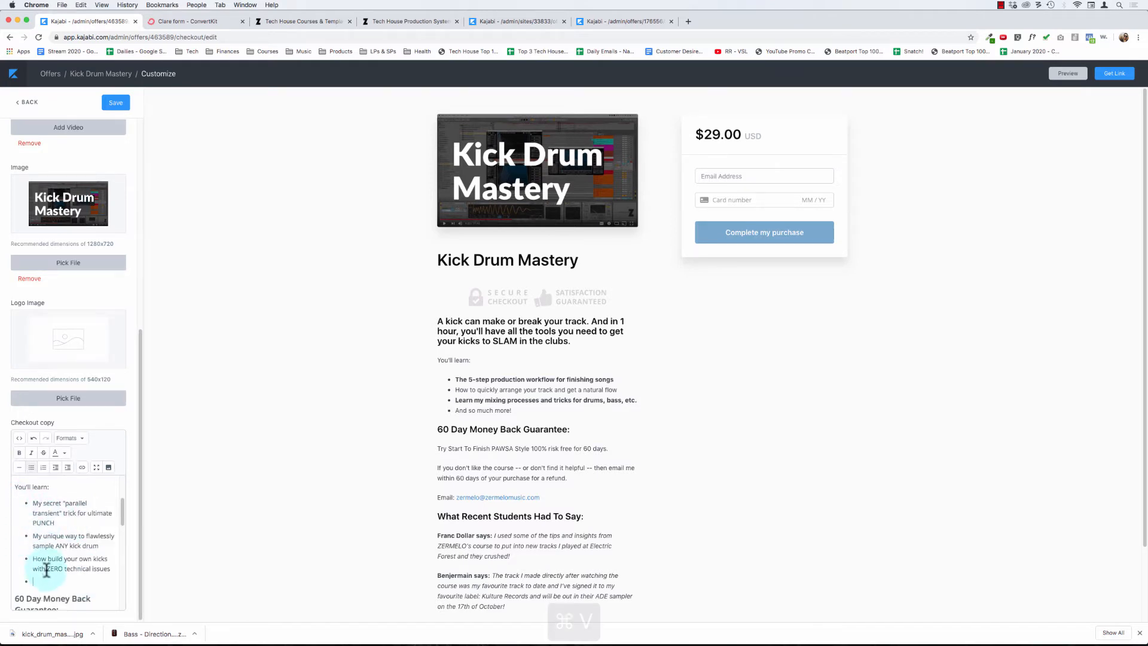
{"action": "type", "text": "And so much mor"}
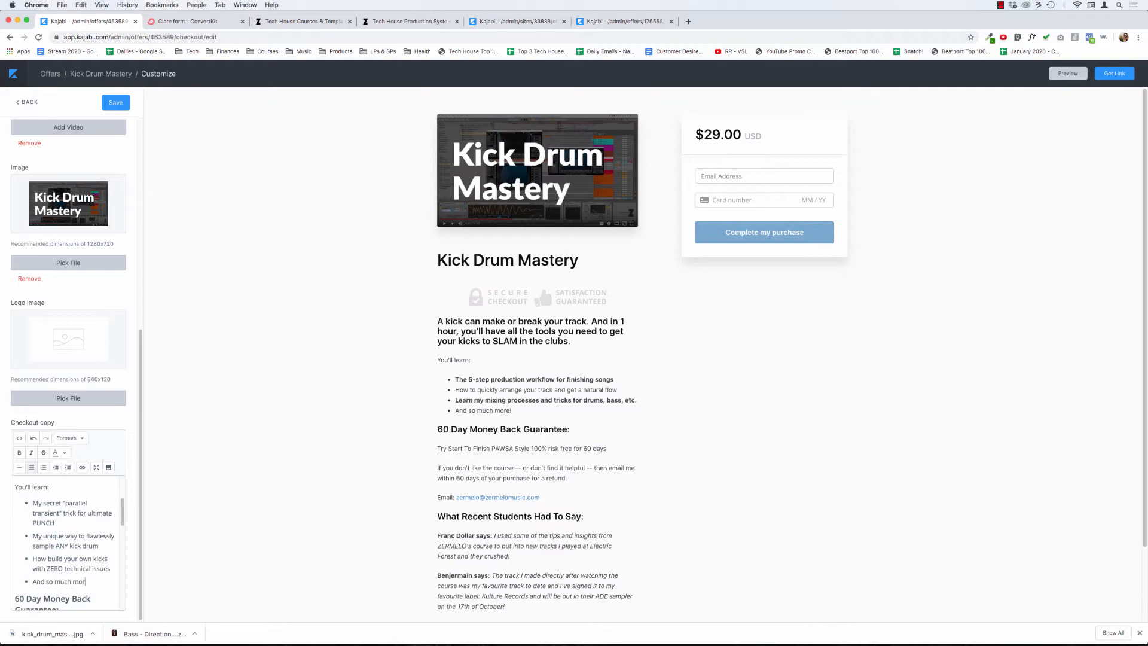
{"action": "type", "text": "e!"}
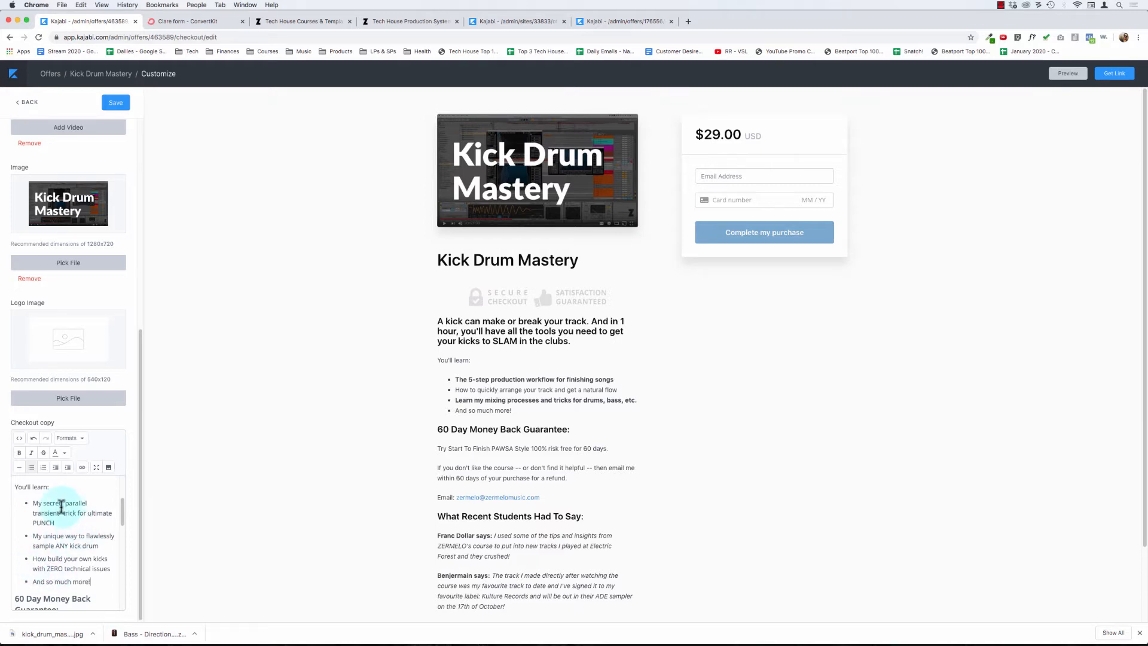
- Make the "parallel transient" and "How build your own kicks" bullets bold, and save the page
{"action": "left_click_drag", "start_coordinate": [60, 526], "coordinate": [28, 505]}
{"action": "key", "text": "super+b"}
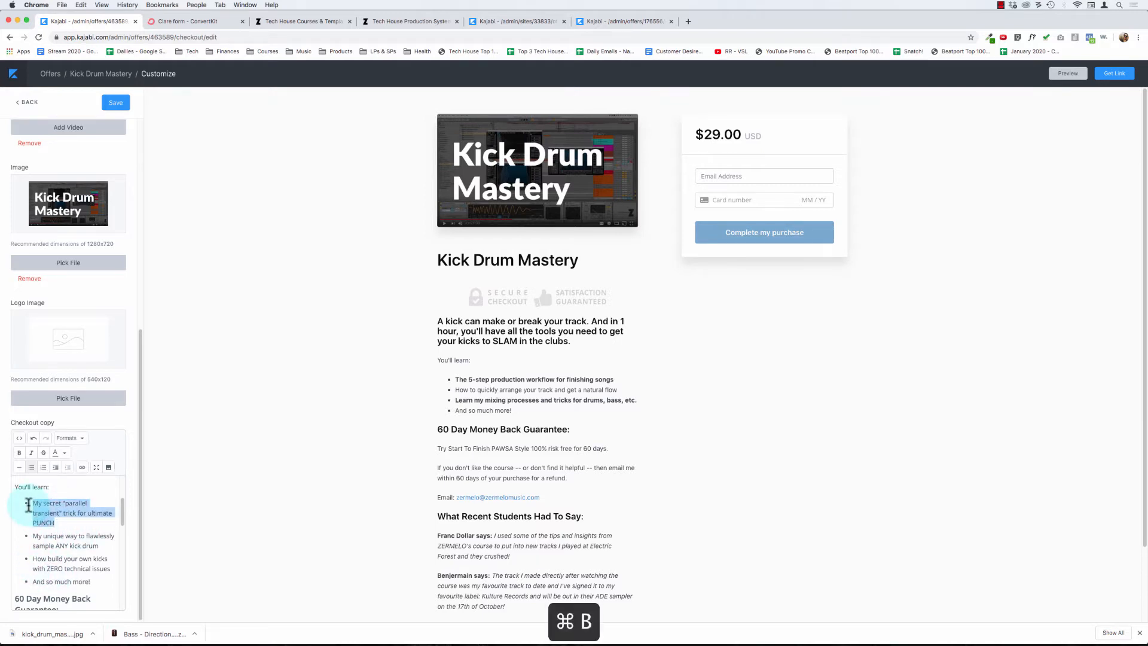
{"action": "triple_click", "coordinate": [73, 569]}
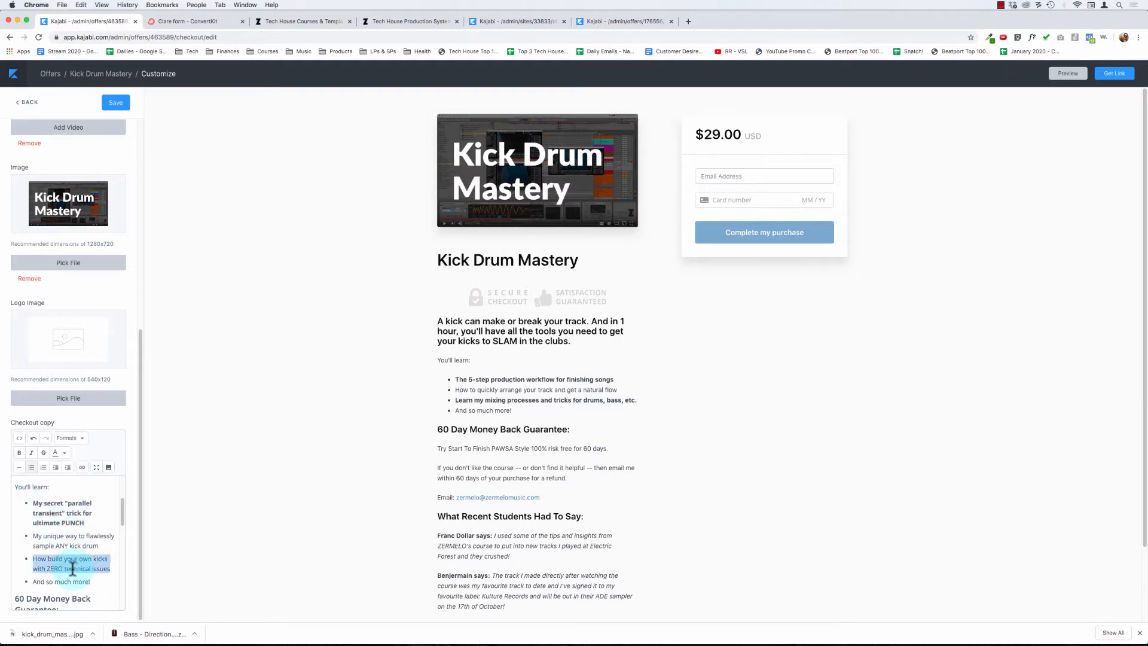
{"action": "key", "text": "super+b"}
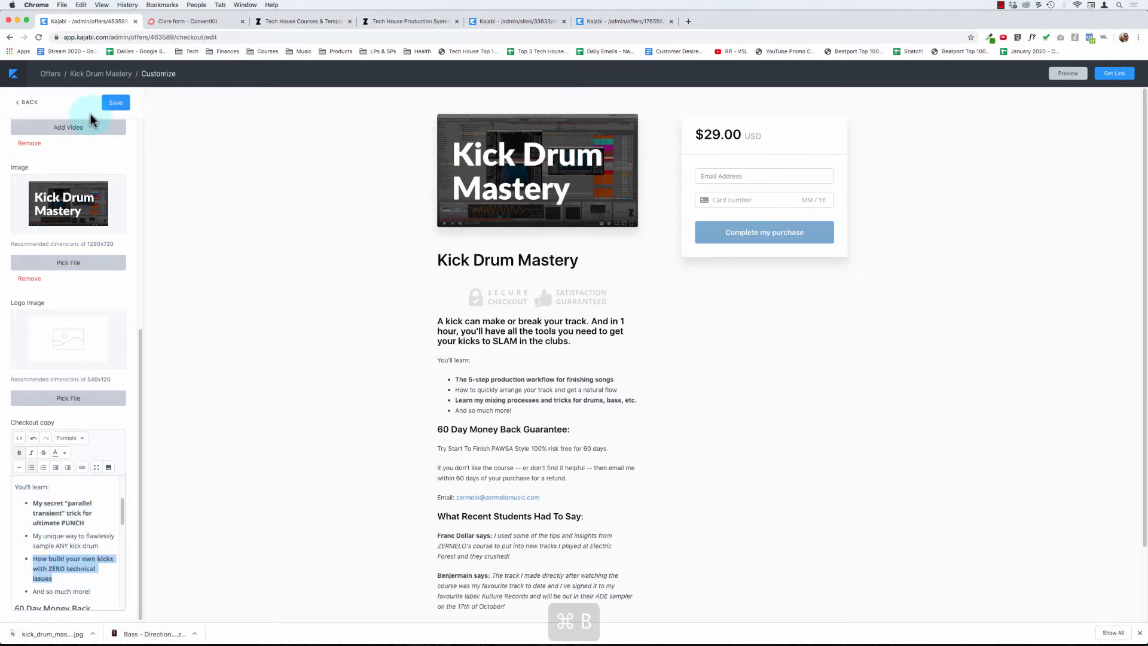
{"action": "left_click", "coordinate": [111, 104]}
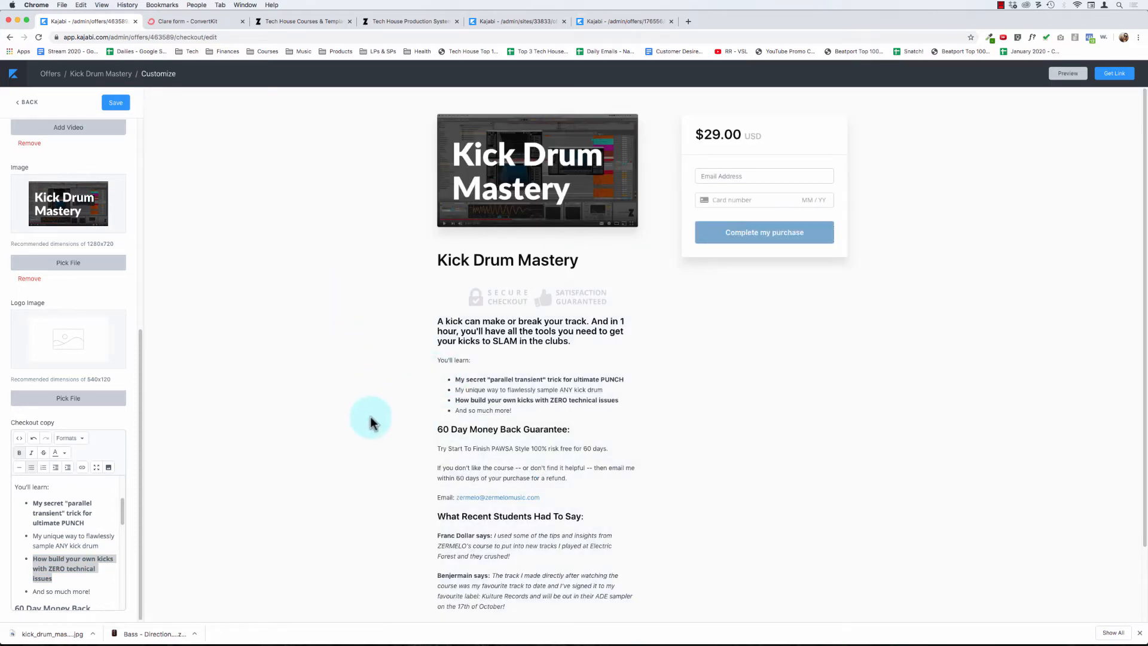
- Replace the product name in the 60 Day Money Back Guarantee text so it reads "Try Kick Drum Mastery 100% risk free for 60 days."
{"action": "scroll", "coordinate": [59, 520], "scroll_direction": "down", "scroll_amount": 3}
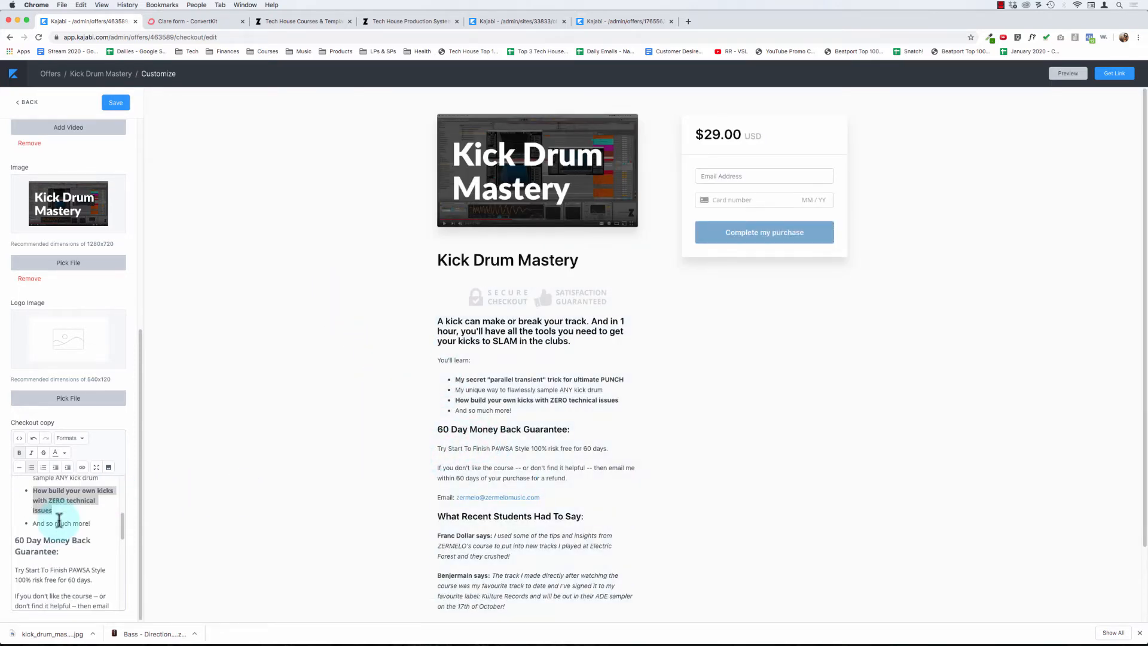
{"action": "left_click", "coordinate": [27, 570]}
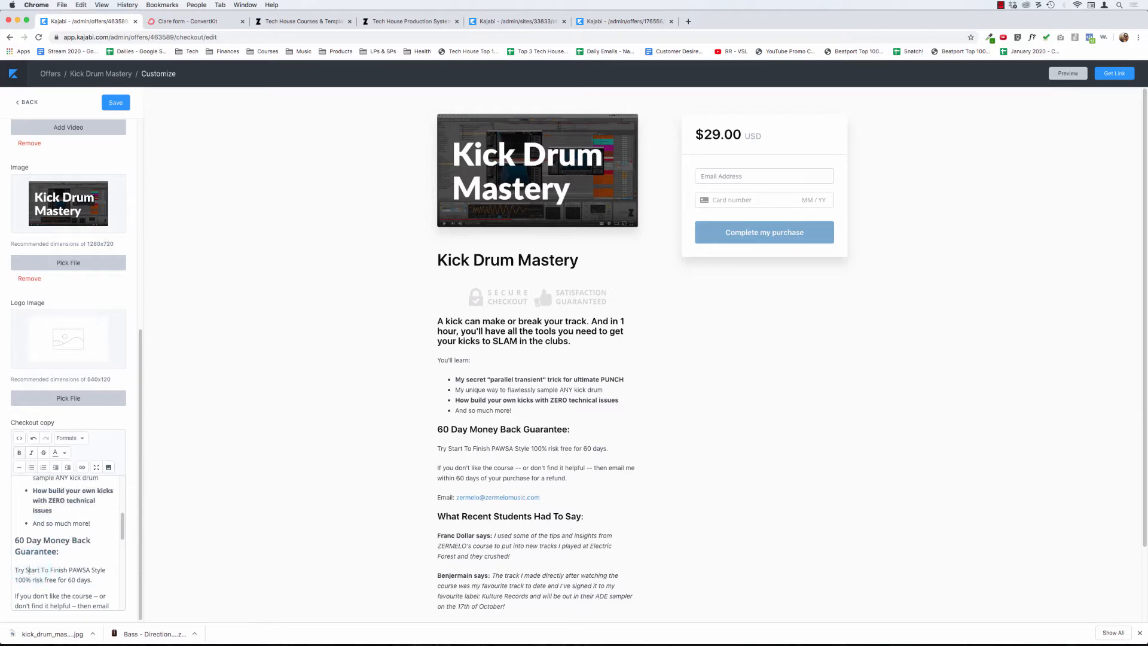
{"action": "type", "text": "Kick Dru"}
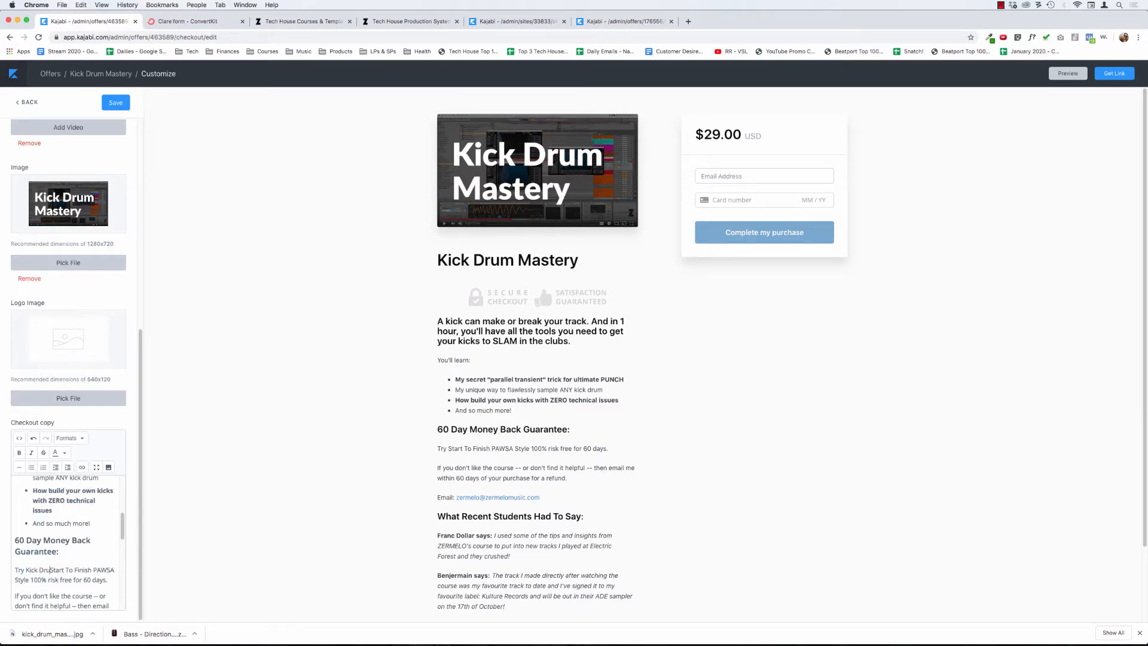
{"action": "type", "text": "m Mastery"}
{"action": "key", "text": "alt+shift+Right"}
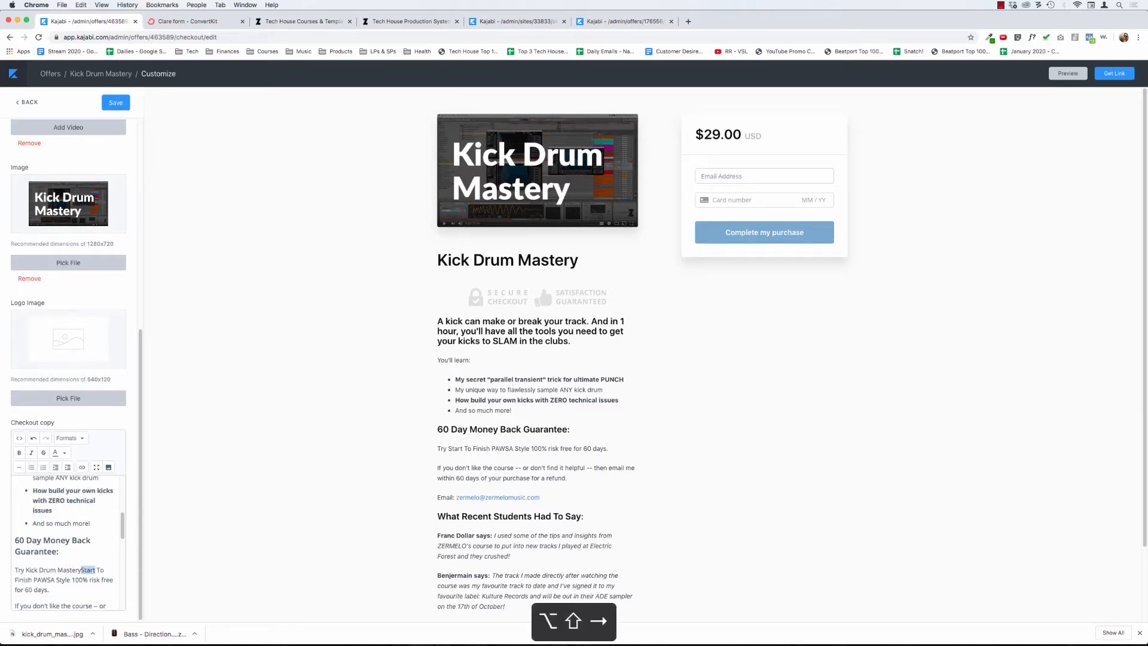
{"action": "key", "text": "alt+shift+Right"}
{"action": "key", "text": "alt+shift+Right"}
{"action": "key", "text": "alt+shift+Right"}
{"action": "key", "text": "alt+shift+Right"}
{"action": "key", "text": "BackSpace"}
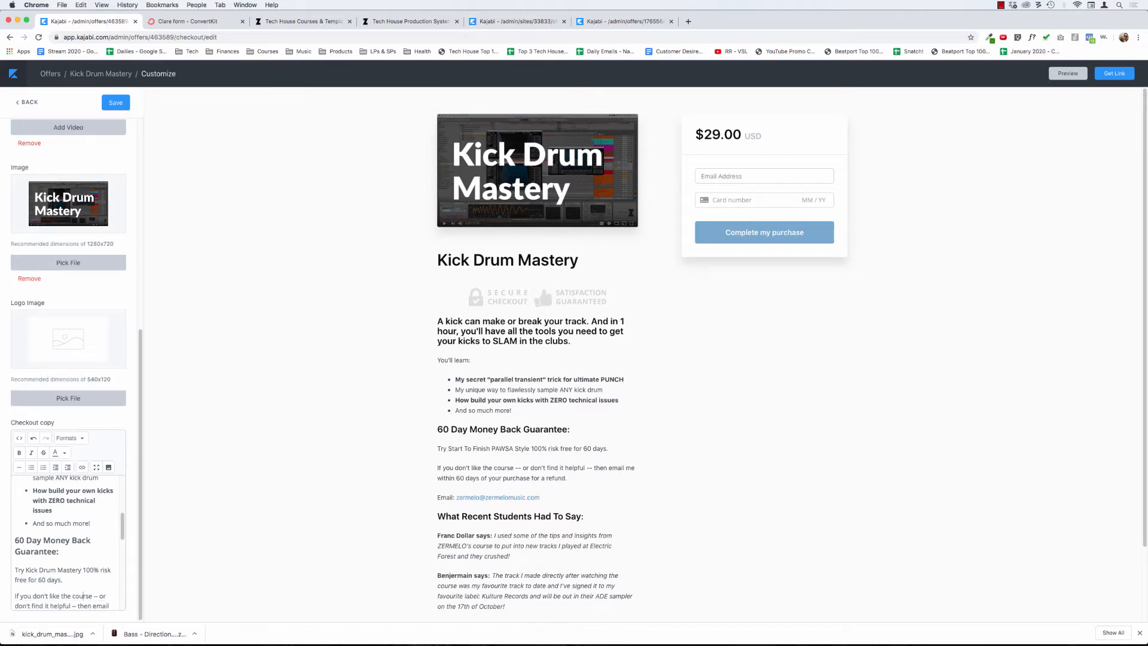
- Delete the "What Recent Students Had To Say:" section and everything below it from the checkout copy, and save the page
{"action": "key", "text": "Down"}
{"action": "key", "text": "Down"}
{"action": "key", "text": "Down"}
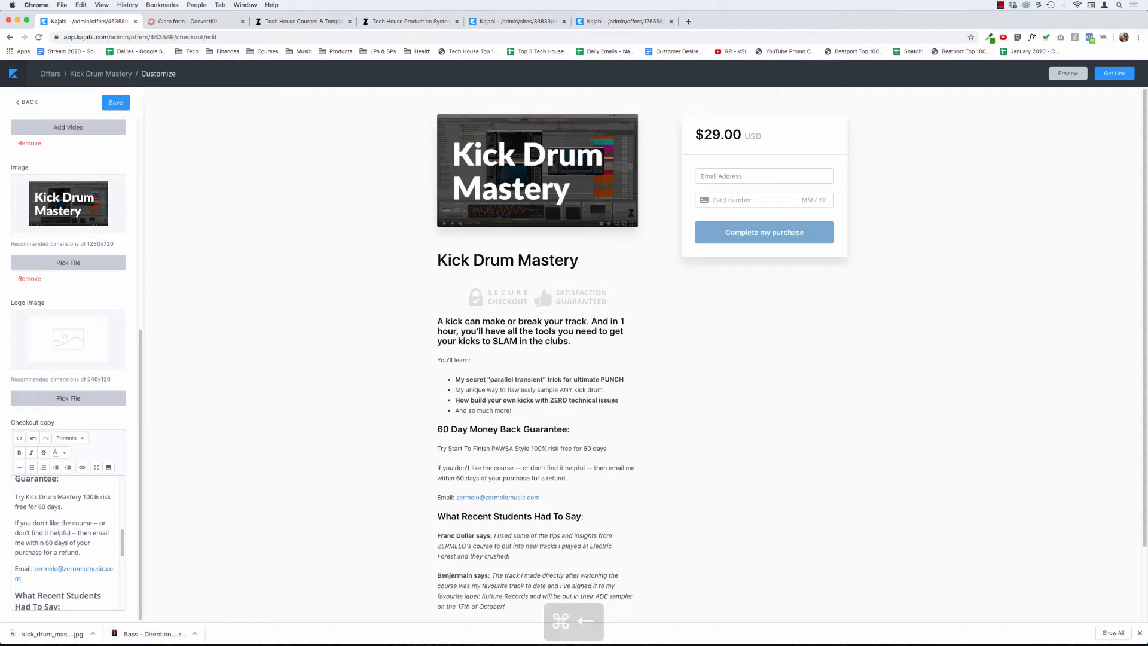
{"action": "key", "text": "shift+super+Down"}
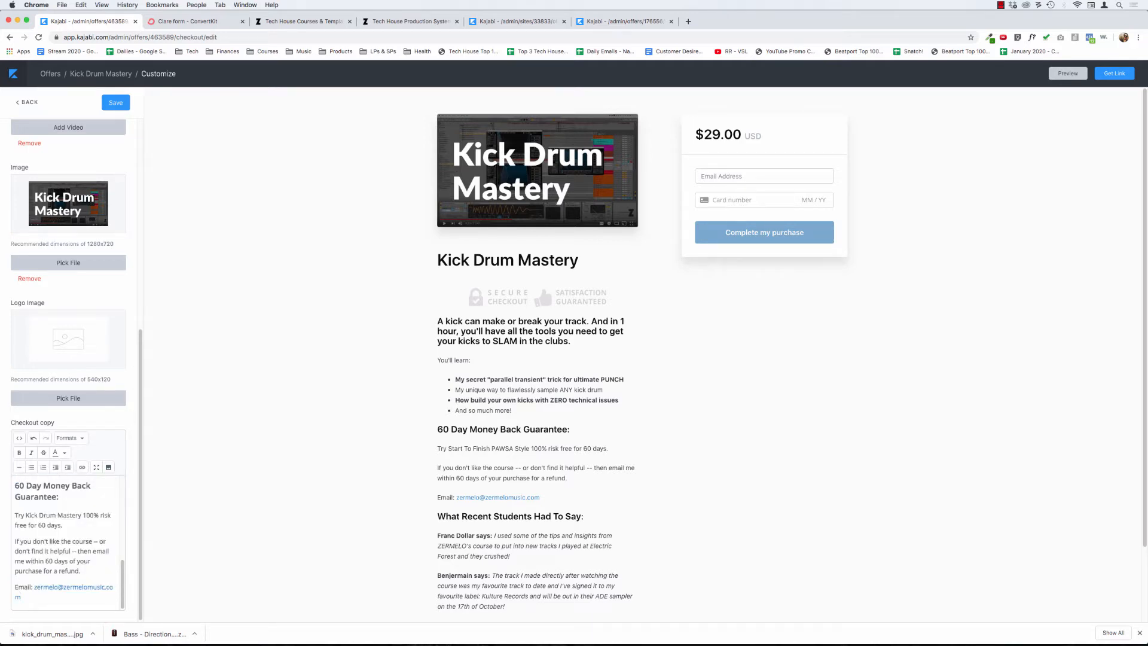
{"action": "left_click", "coordinate": [116, 103]}
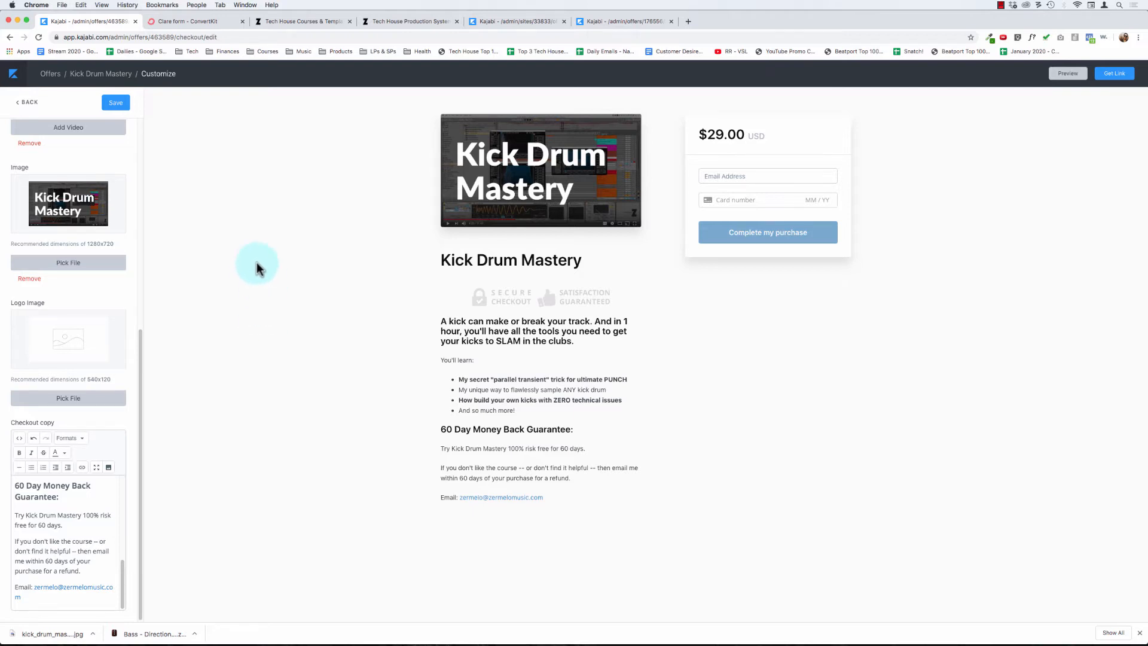
{"action": "left_click", "coordinate": [115, 103]}
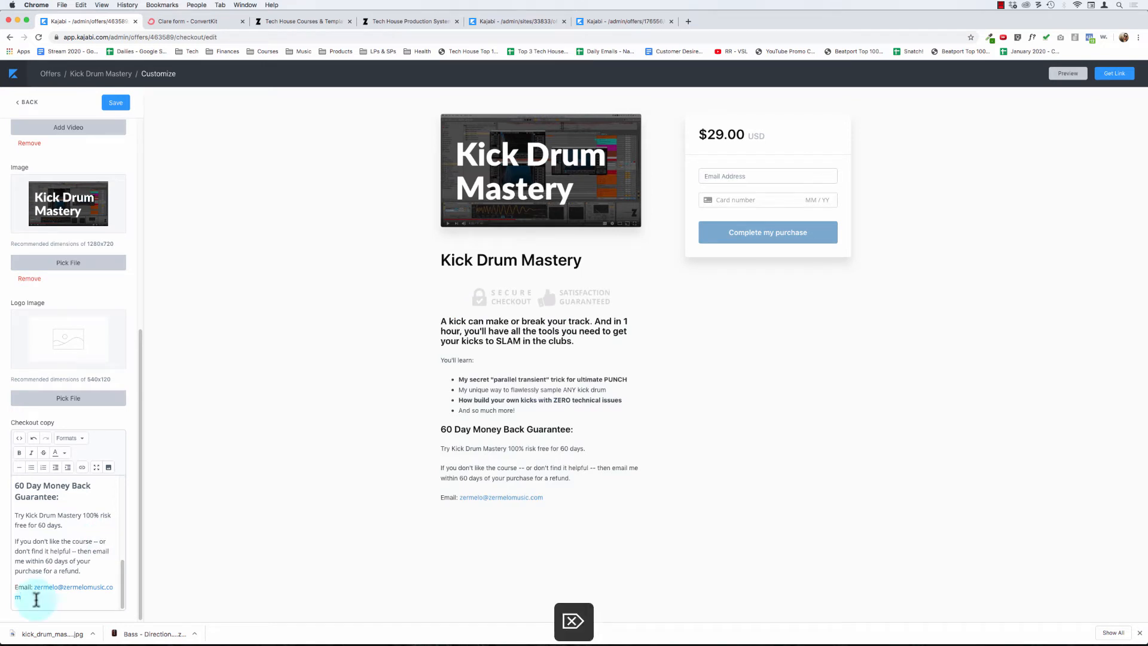
{"action": "left_click", "coordinate": [114, 105]}
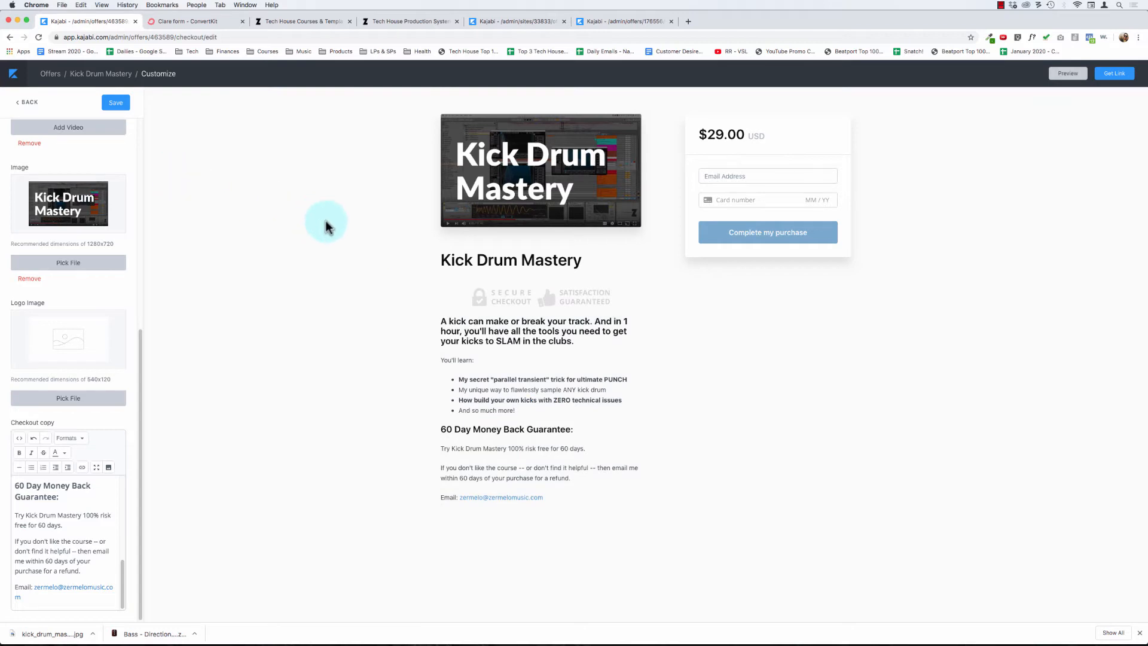
- Save the checkout page and return to the Kick Drum Mastery offer's settings
{"action": "left_click", "coordinate": [117, 103]}
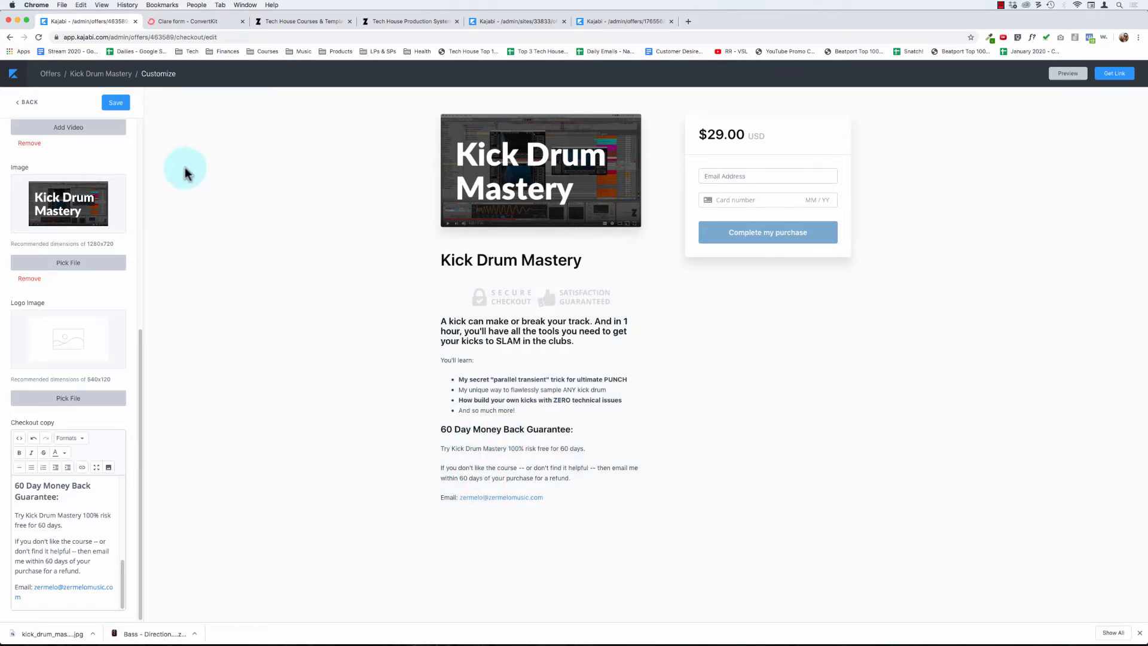
{"action": "left_click", "coordinate": [116, 103]}
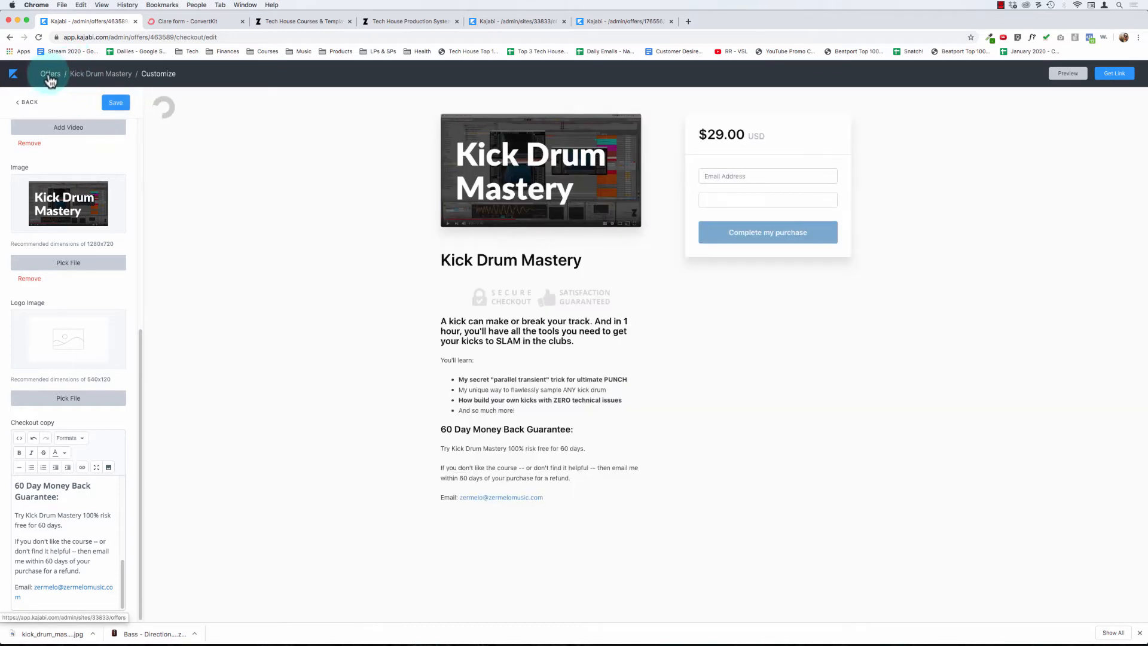
{"action": "left_click", "coordinate": [89, 75]}
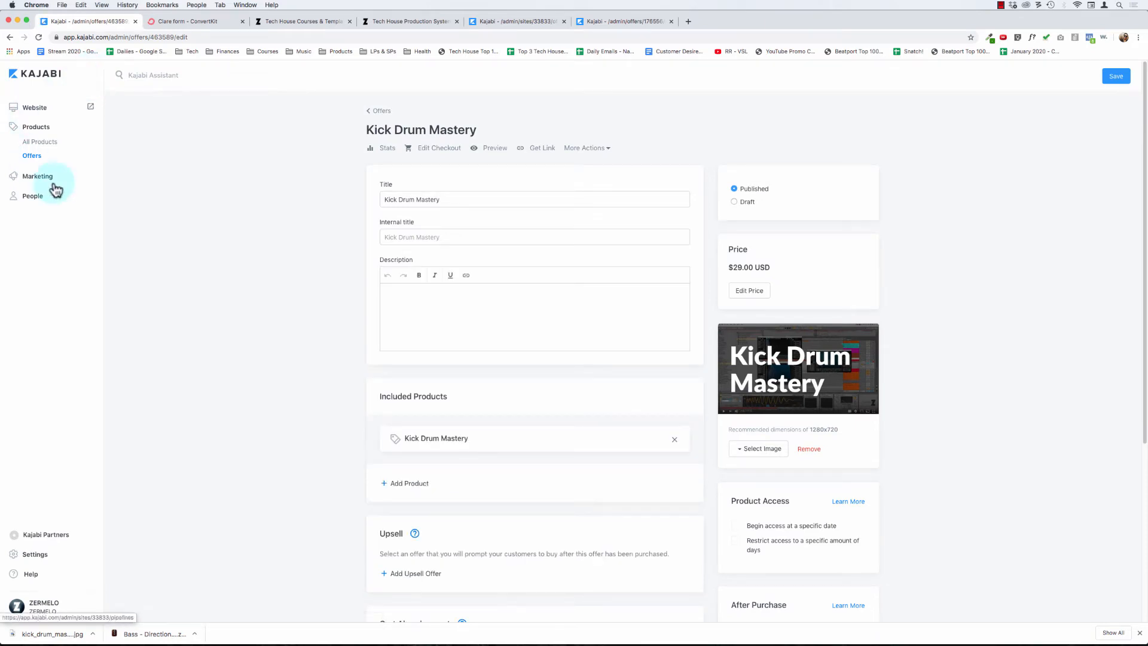
- Review the Kick Drum Mastery offer's product, upsell, cart abandonment and after-purchase settings, and save the offer
{"action": "scroll", "coordinate": [274, 273], "scroll_direction": "down", "scroll_amount": 4}
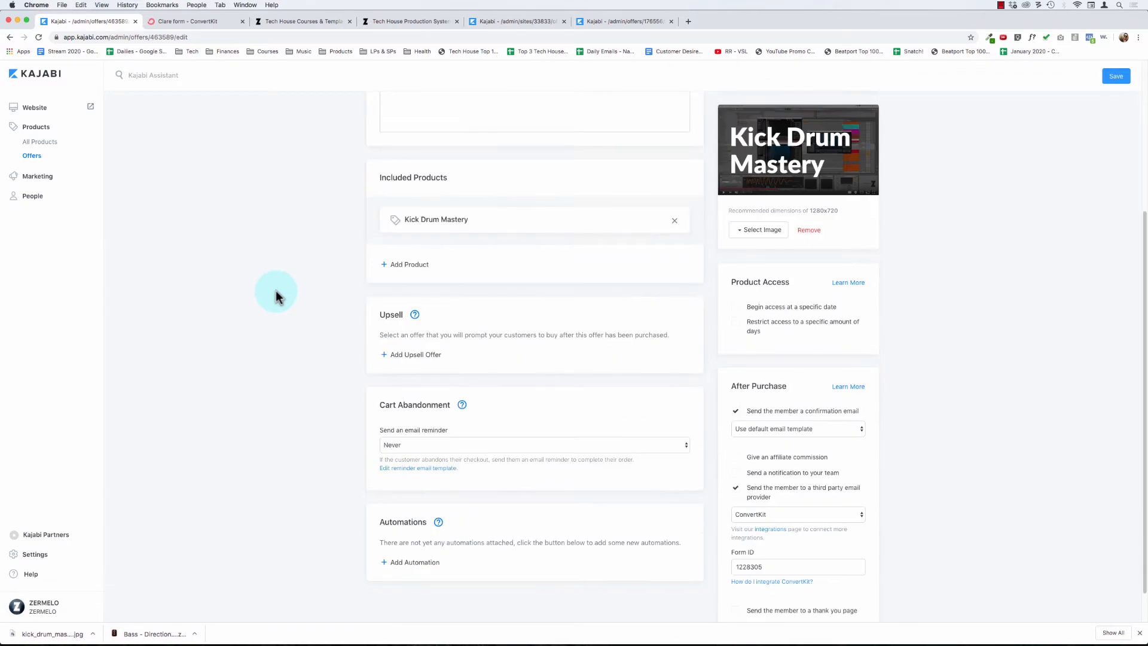
{"action": "scroll", "coordinate": [276, 296], "scroll_direction": "down", "scroll_amount": 1}
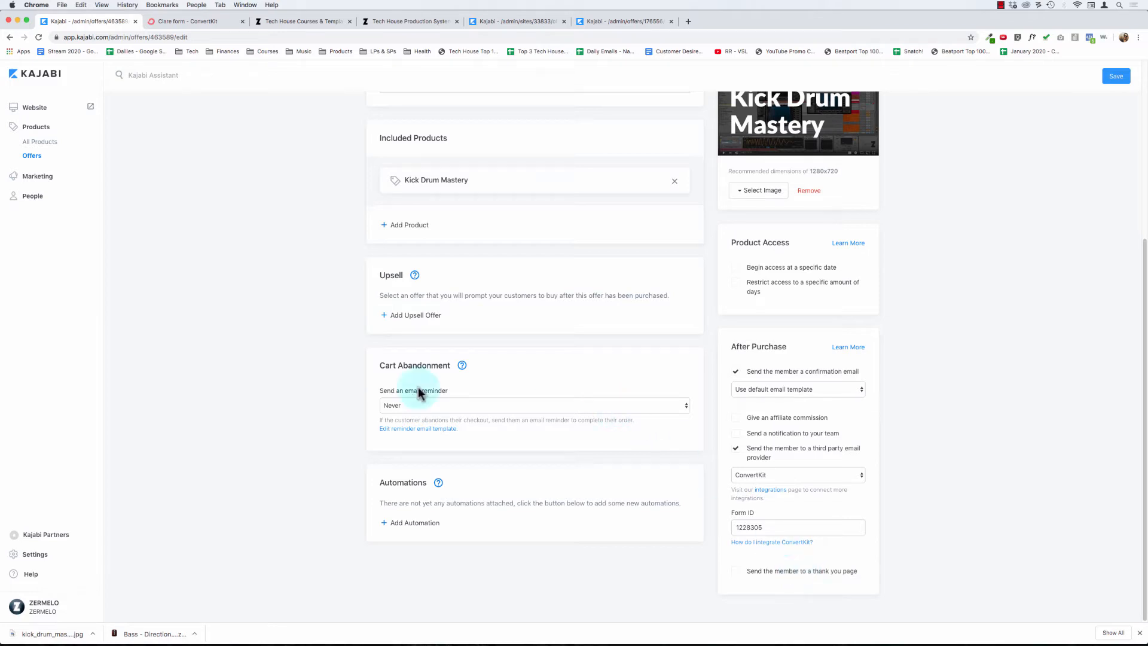
{"action": "scroll", "coordinate": [310, 383], "scroll_direction": "up", "scroll_amount": 5}
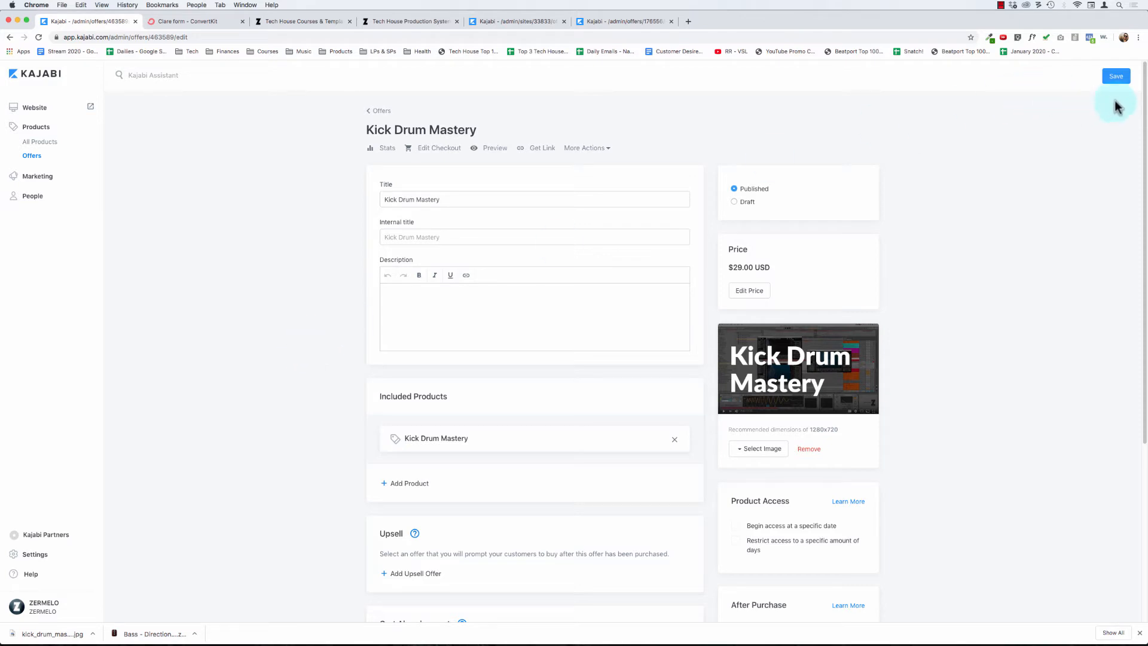
{"action": "left_click", "coordinate": [1116, 76]}
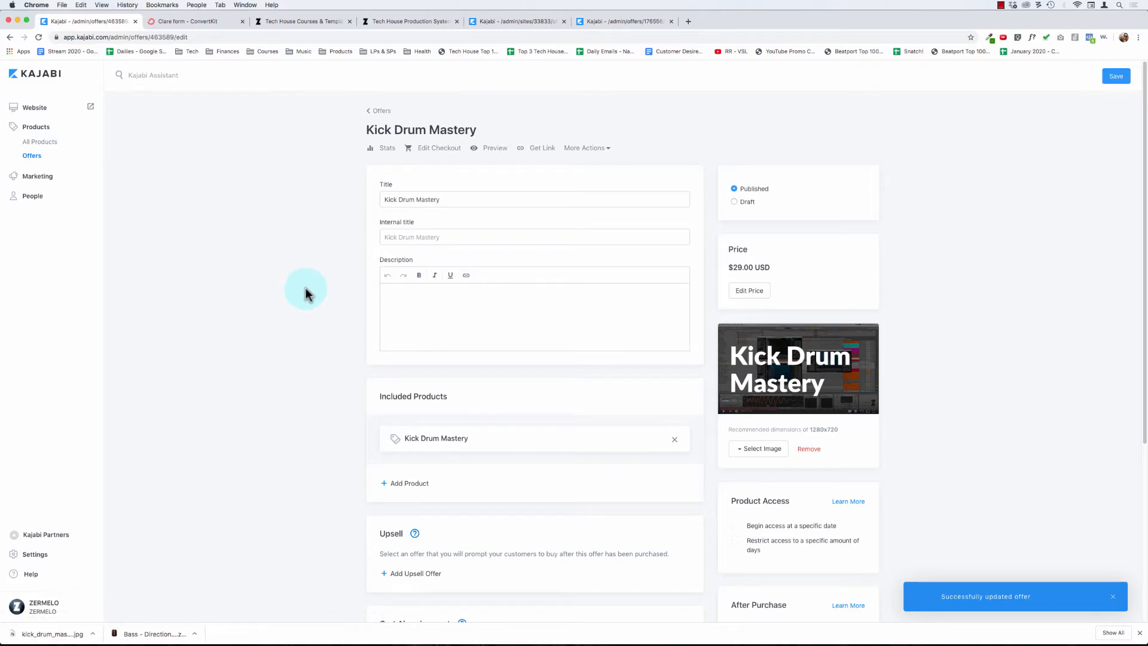
- Switch to TextEdit and start a checklist with the entry "___ upsell" and a second blank-marked entry beneath it
{"action": "scroll", "coordinate": [305, 323], "scroll_direction": "down", "scroll_amount": 3}
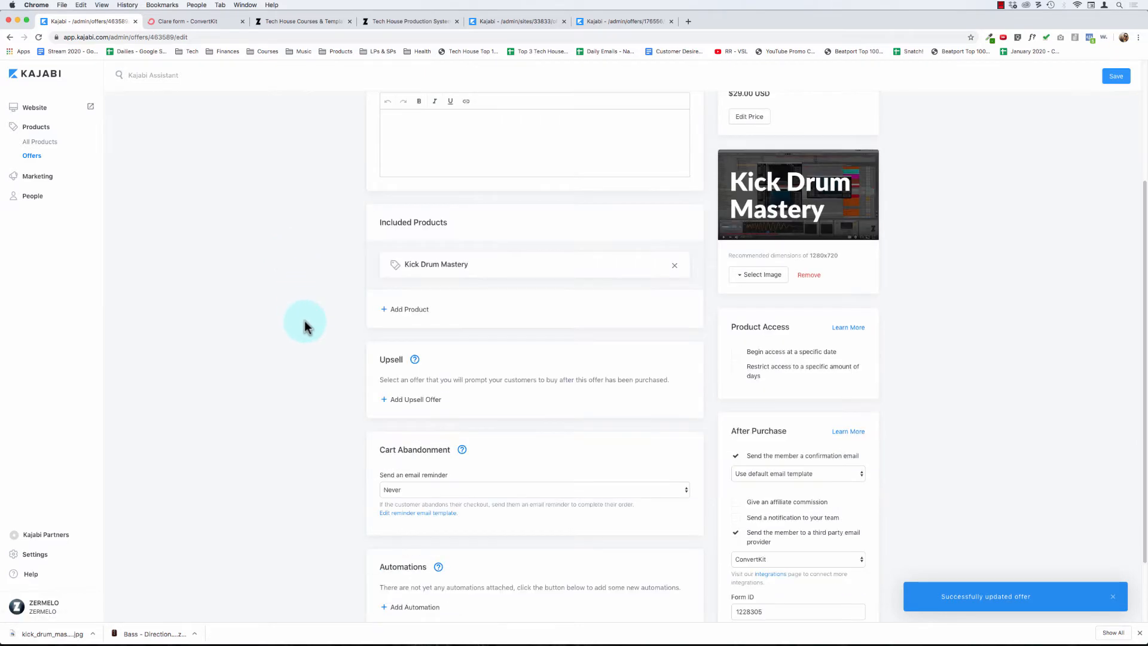
{"action": "key", "text": "super+Tab"}
{"action": "key", "text": "super+Tab"}
{"action": "key", "text": "super+Tab"}
{"action": "key", "text": "super+Tab"}
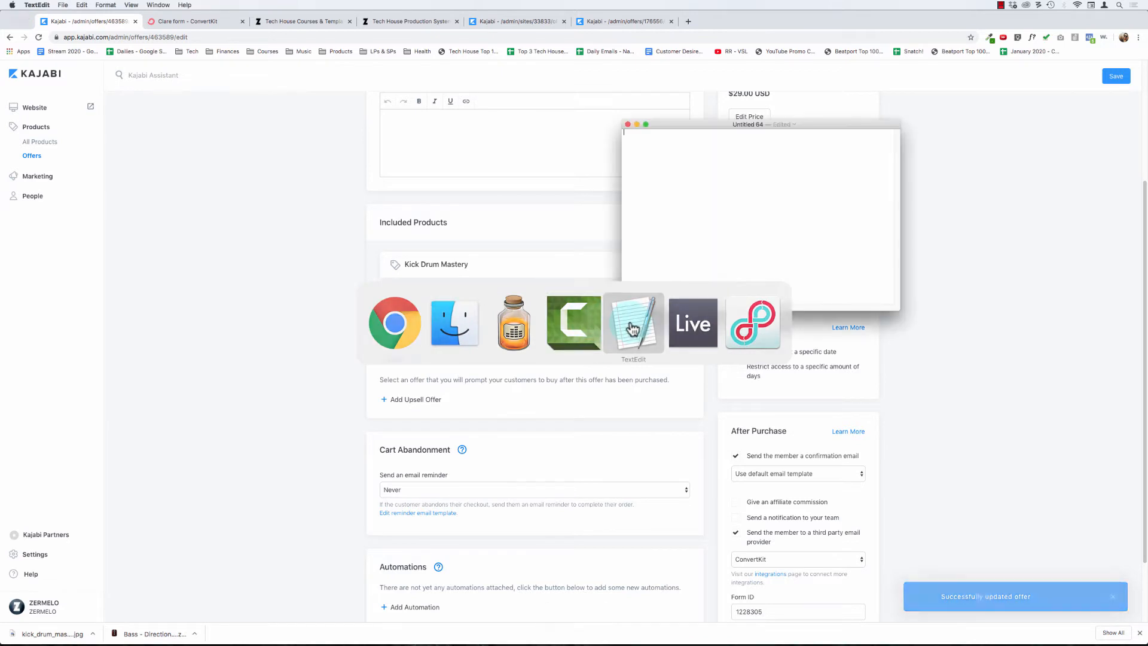
{"action": "type", "text": "___"}
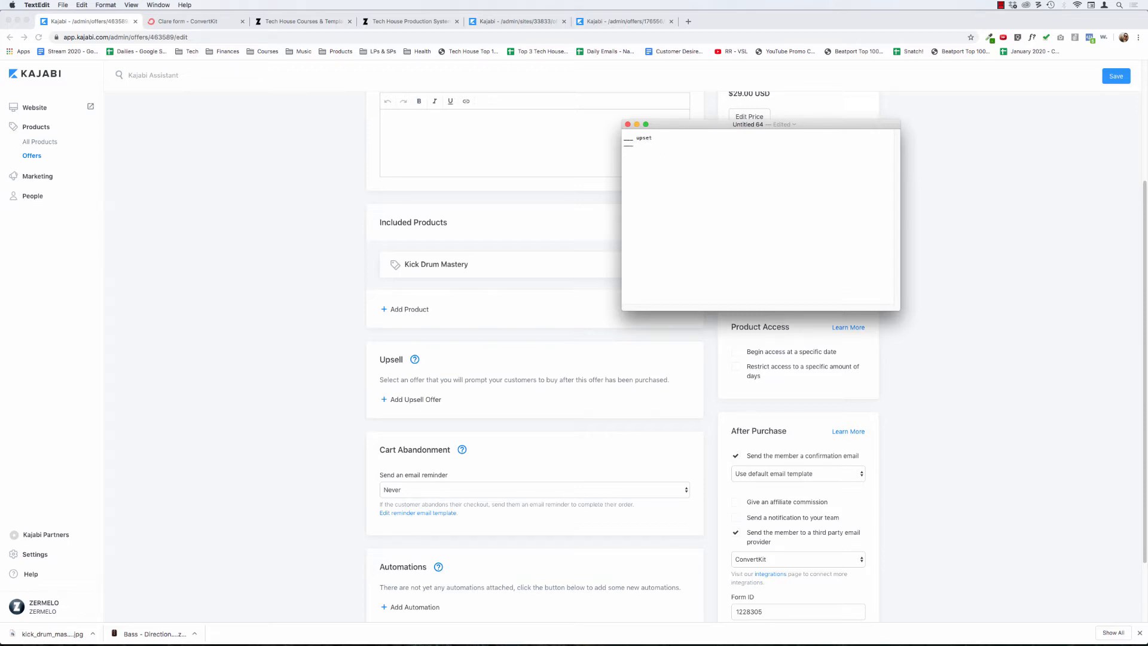
{"action": "key", "text": "Up"}
{"action": "key", "text": "super+Right"}
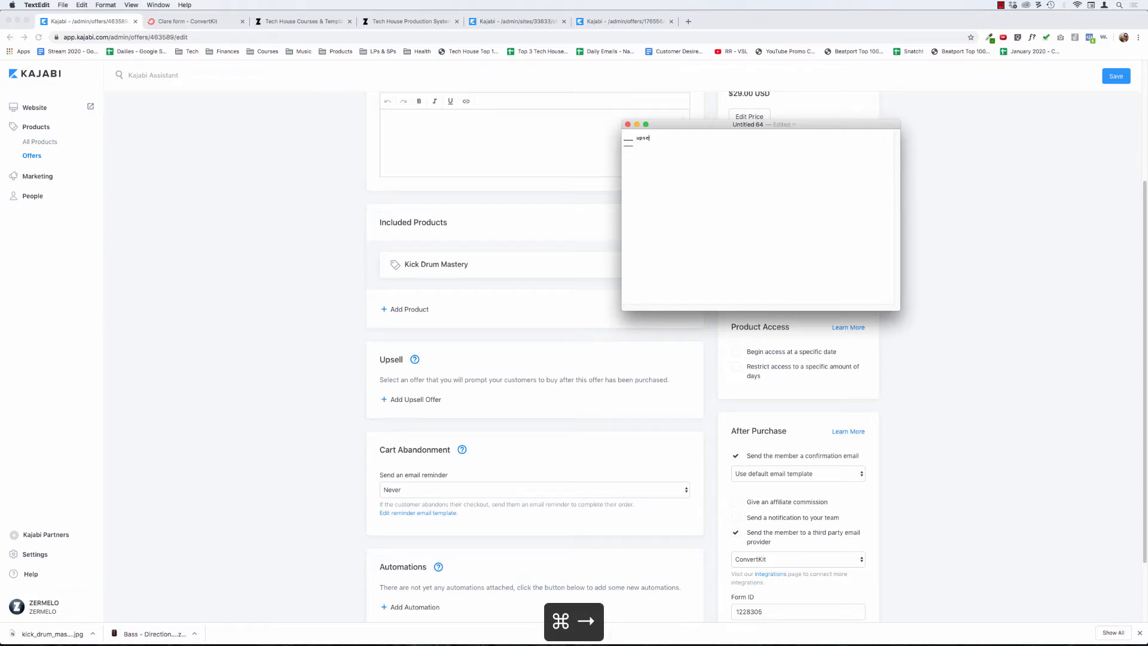
{"action": "key", "text": "BackSpace"}
{"action": "type", "text": "ll"}
{"action": "key", "text": "Down"}
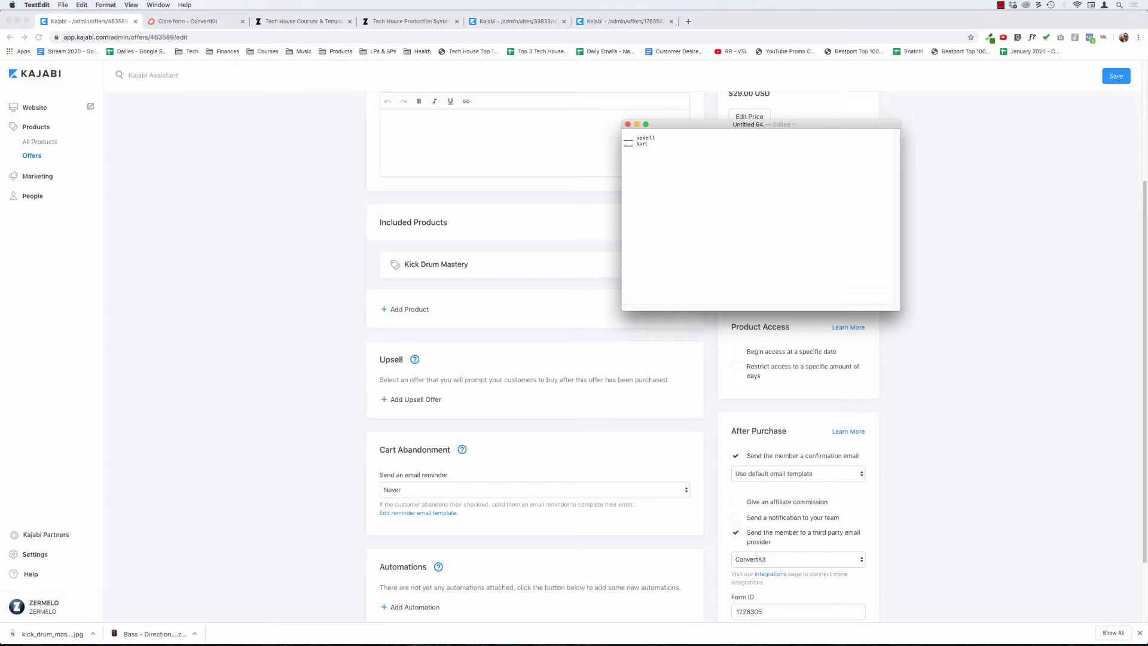
- Switch back to Chrome, add an unfilled upsell selection to the Kick Drum Mastery offer, and save the offer
{"action": "left_click", "coordinate": [294, 257]}
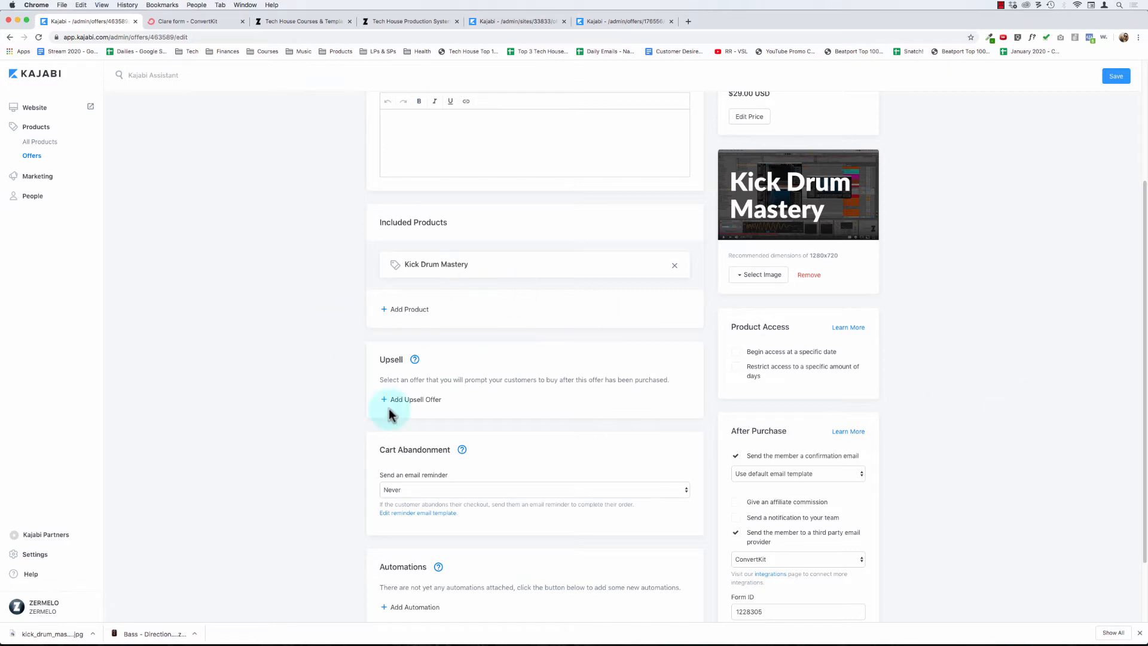
{"action": "left_click", "coordinate": [404, 400]}
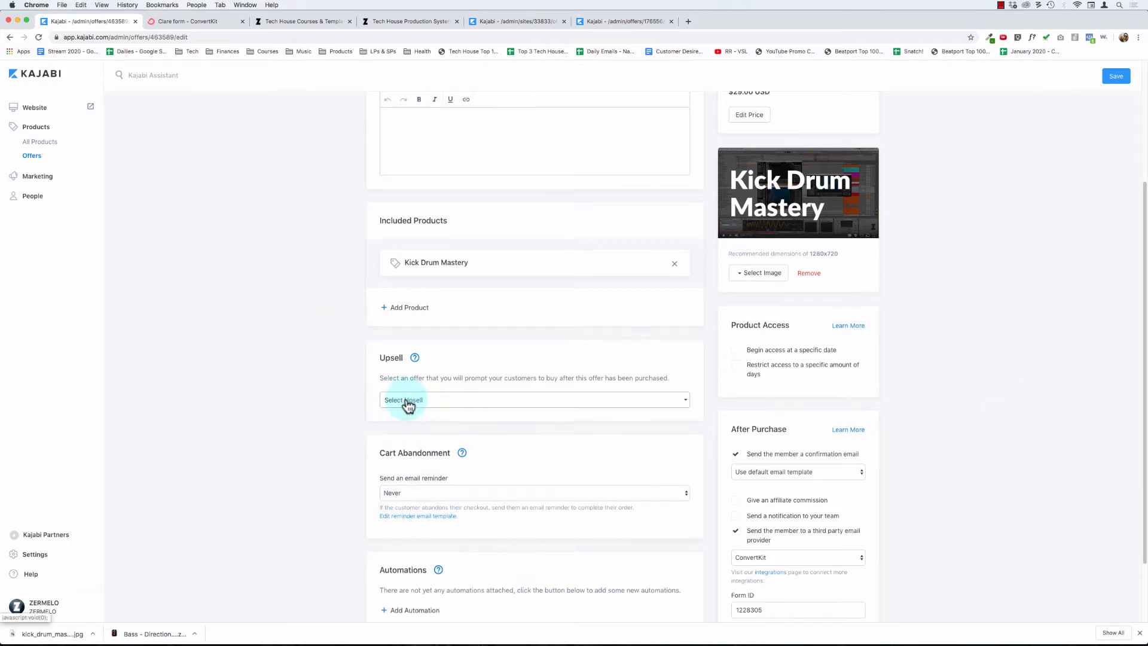
{"action": "left_click", "coordinate": [1116, 76]}
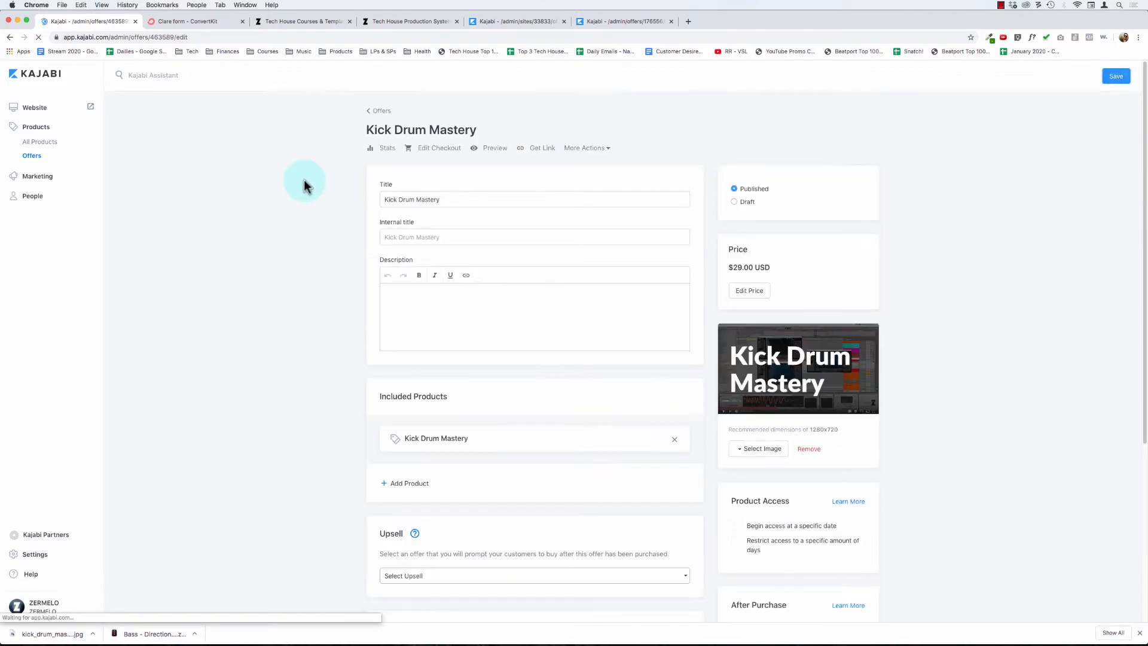
- Close the other offer's browser tab and place the offers list tab directly after the Kick Drum Mastery offer's tab
{"action": "left_click", "coordinate": [618, 21]}
{"action": "key", "text": "super+w"}
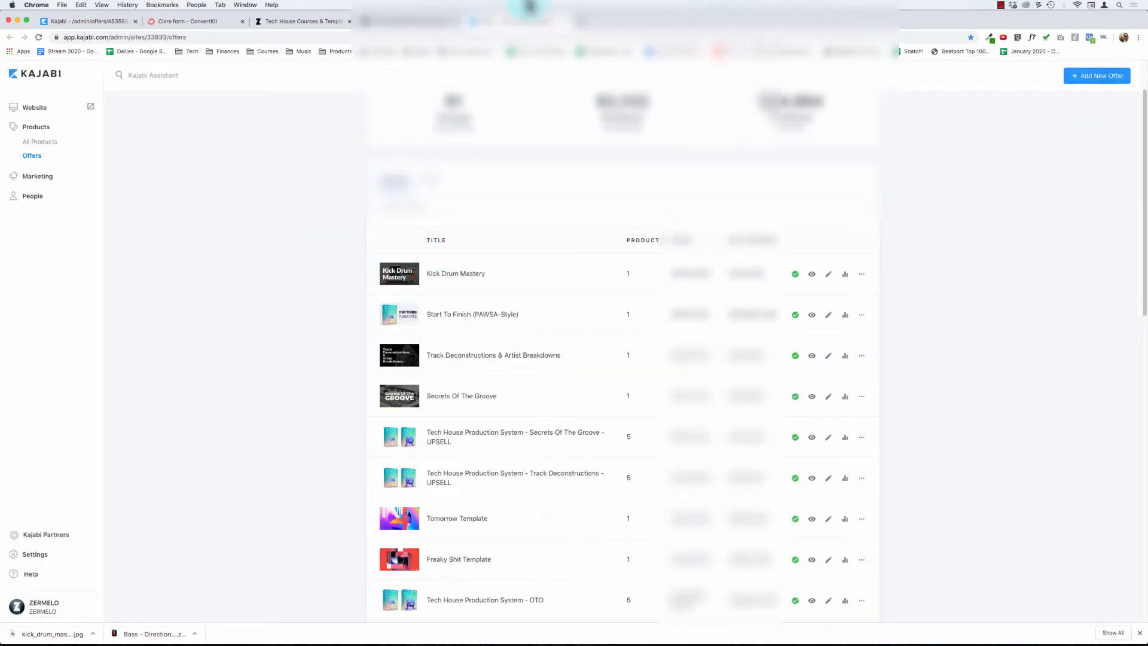
{"action": "left_click_drag", "start_coordinate": [523, 21], "coordinate": [200, 28]}
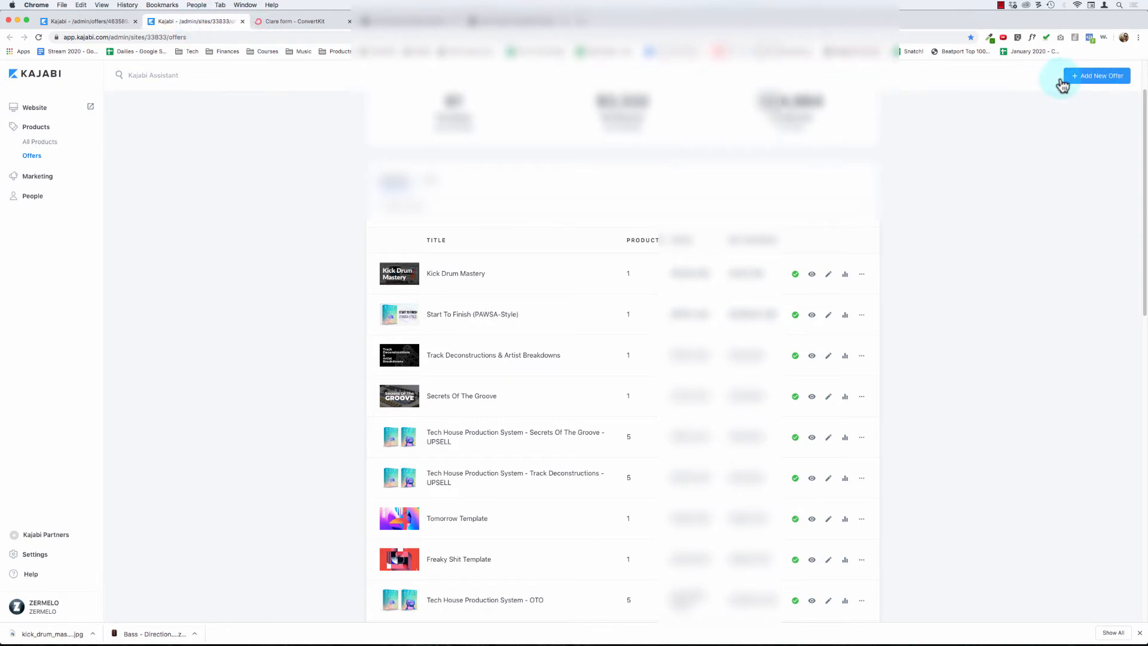
{"action": "left_click", "coordinate": [1098, 75]}
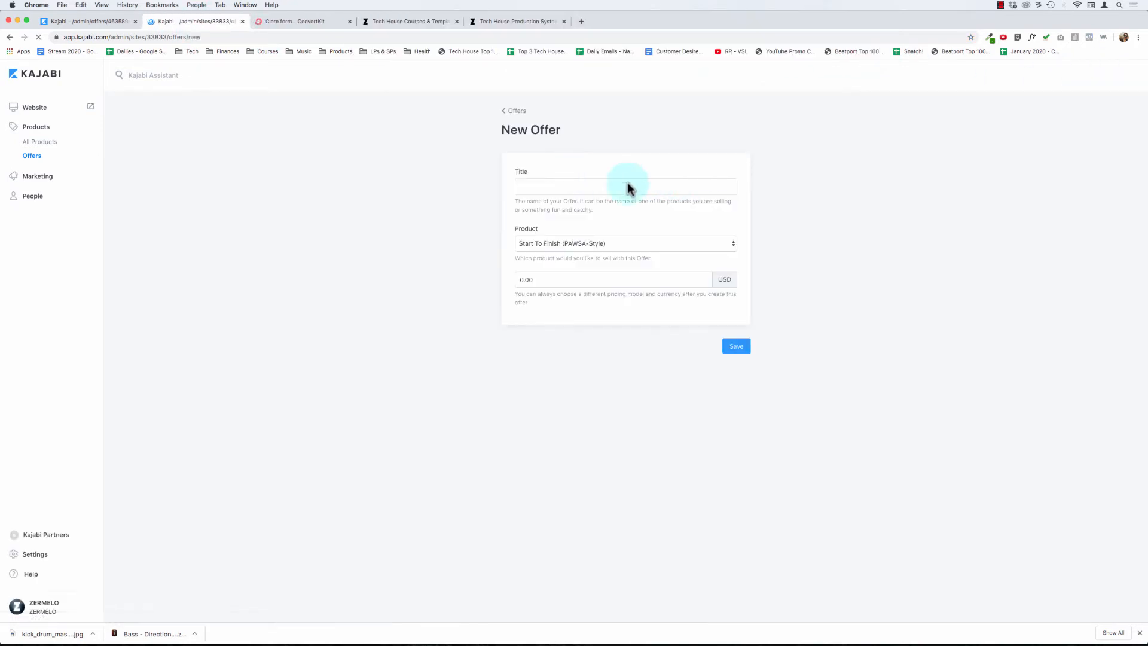
{"action": "left_click", "coordinate": [550, 187]}
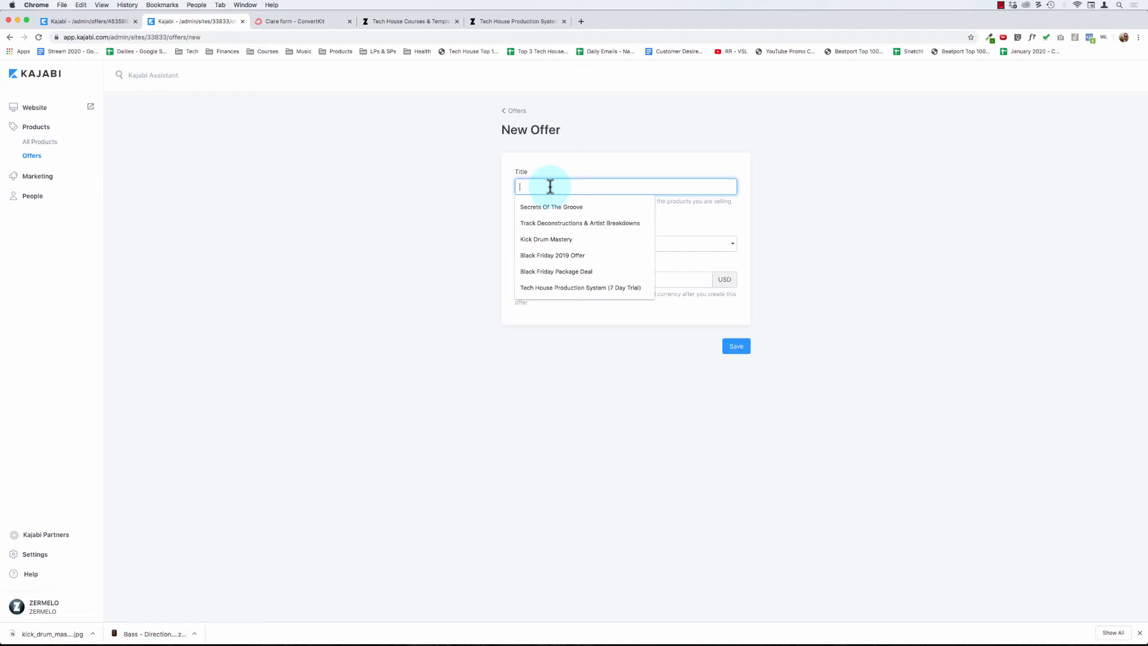
{"action": "type", "text": "Tech House Pr"}
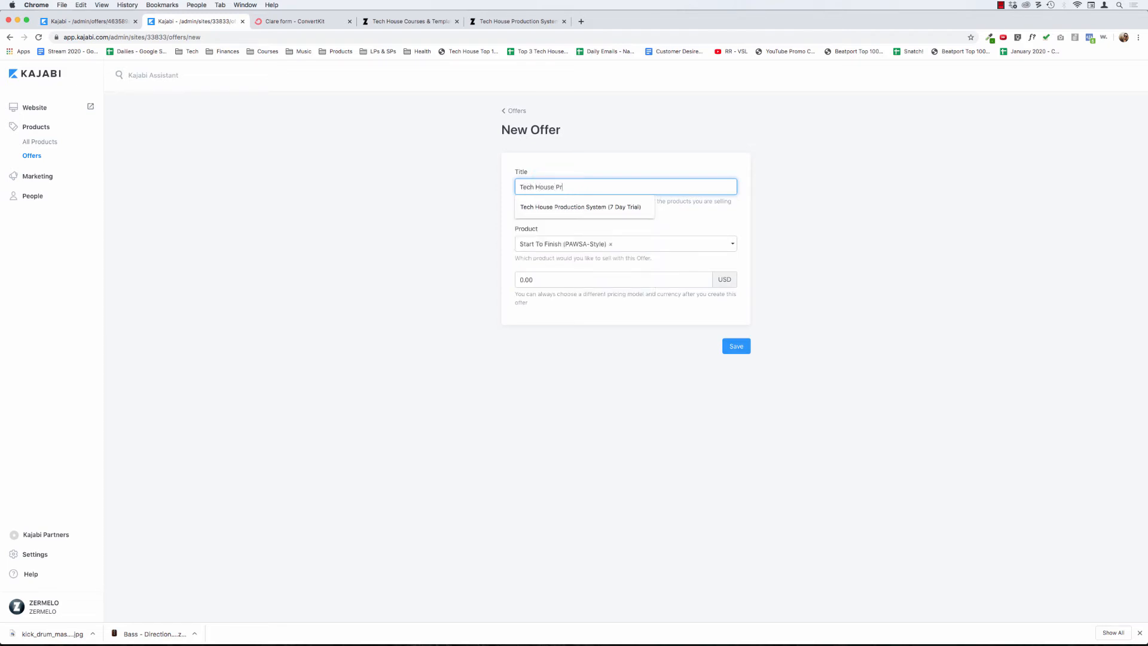
{"action": "type", "text": "oduction"}
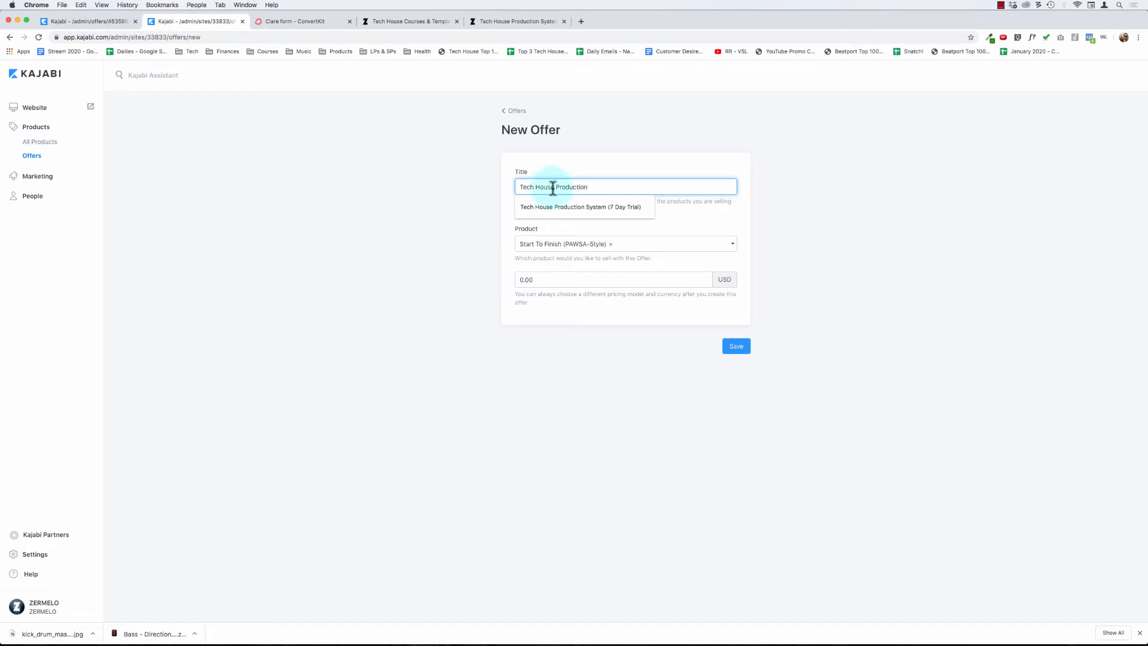
{"action": "left_click", "coordinate": [424, 212]}
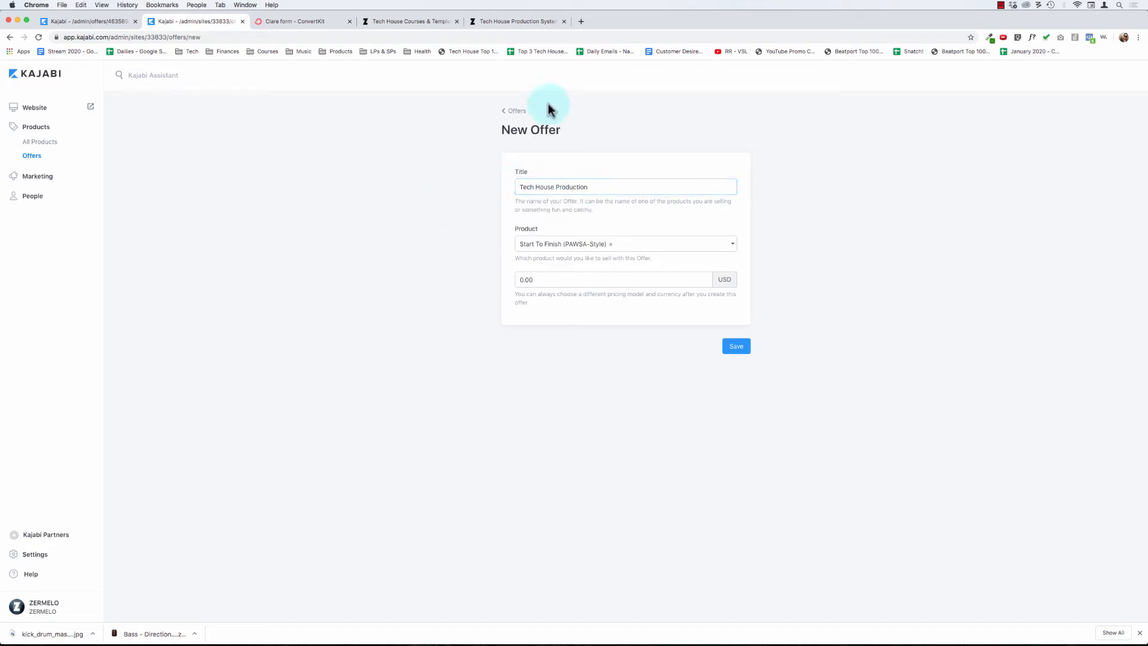
{"action": "left_click", "coordinate": [517, 113]}
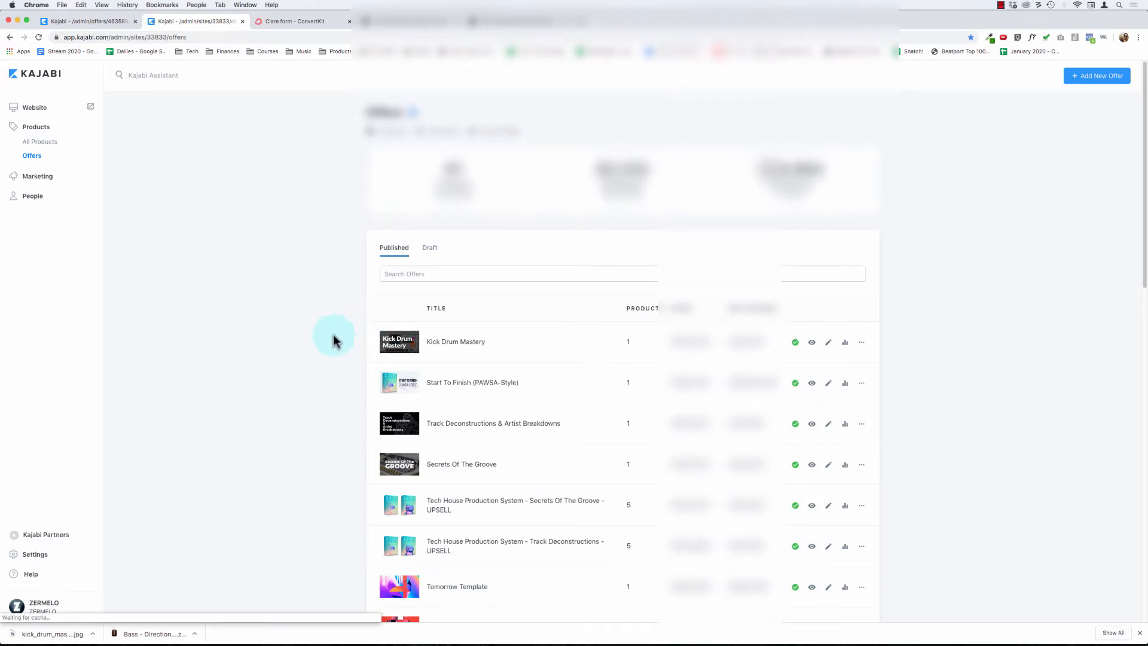
- Clone the existing "Tech House Production System - Secrets Of The Groove - UPSELL" offer
{"action": "scroll", "coordinate": [300, 403], "scroll_direction": "down", "scroll_amount": 1}
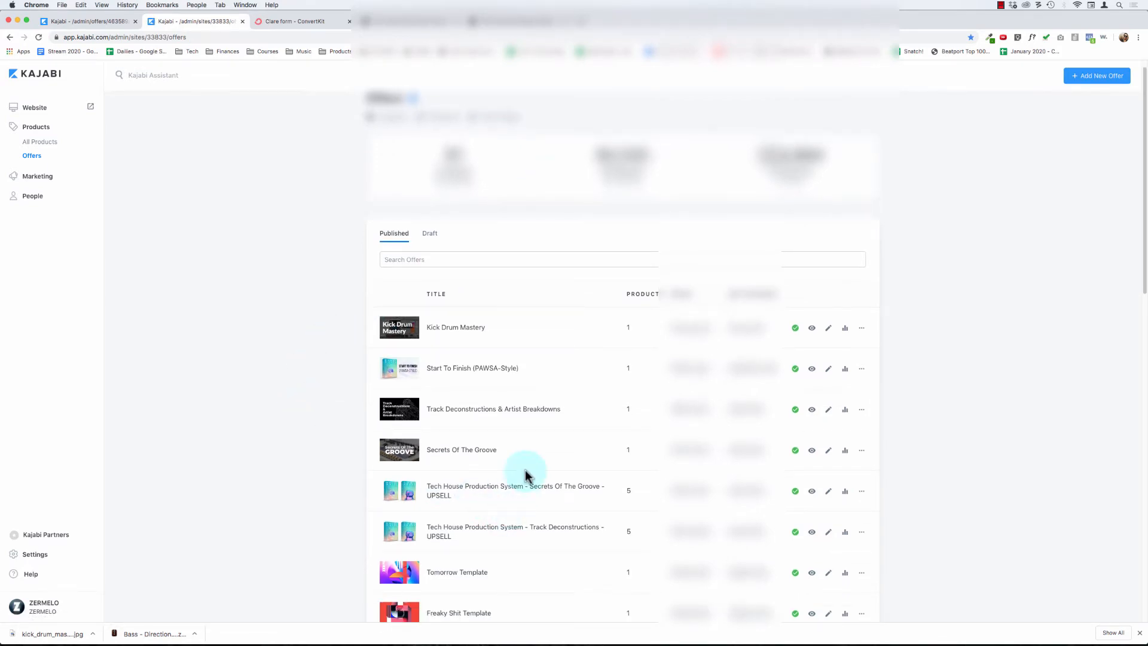
{"action": "left_click", "coordinate": [861, 491]}
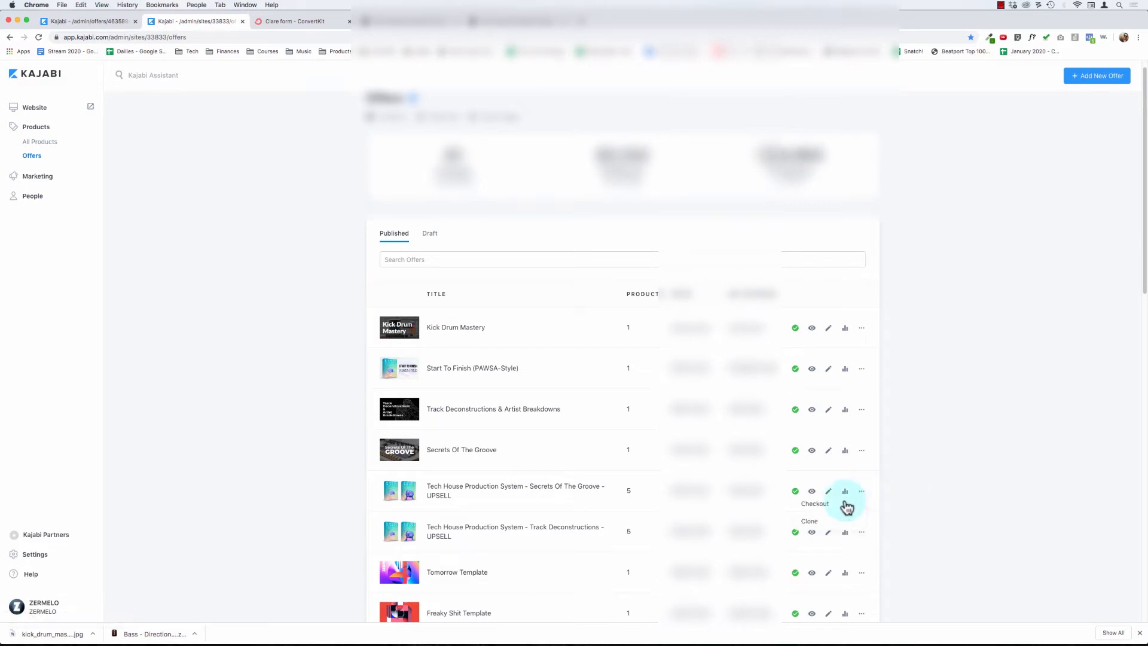
{"action": "left_click", "coordinate": [813, 524]}
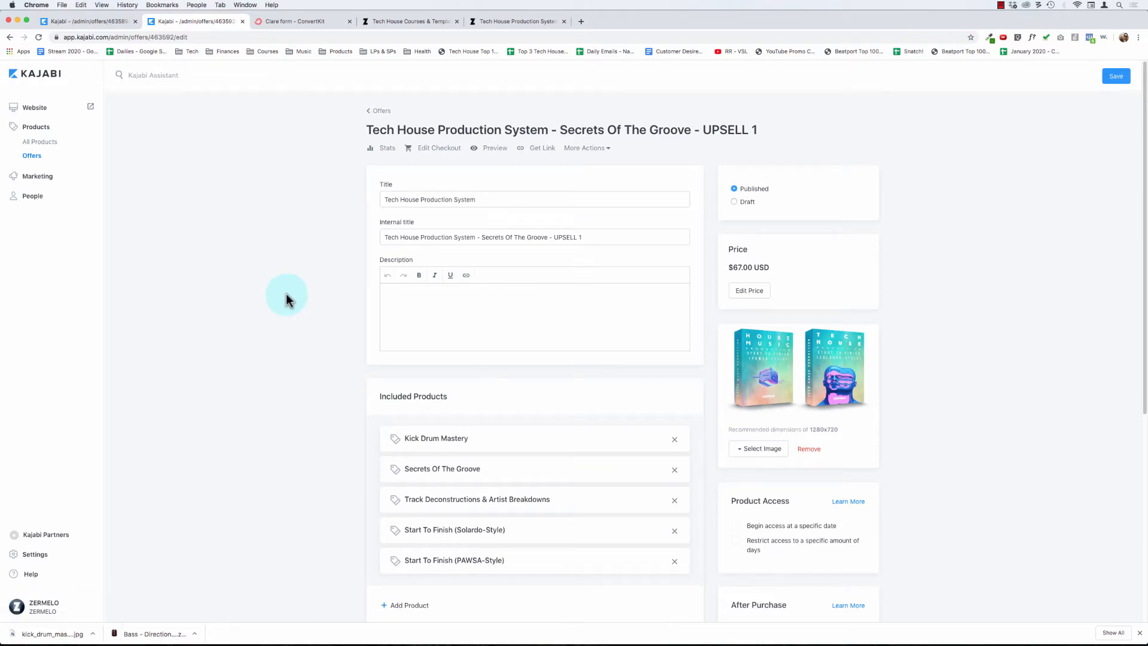
- Review the cloned offer's settings and change its internal title to "Tech House Production System - Kick Drum Mastery - UPSELL"
{"action": "scroll", "coordinate": [285, 294], "scroll_direction": "down", "scroll_amount": 3}
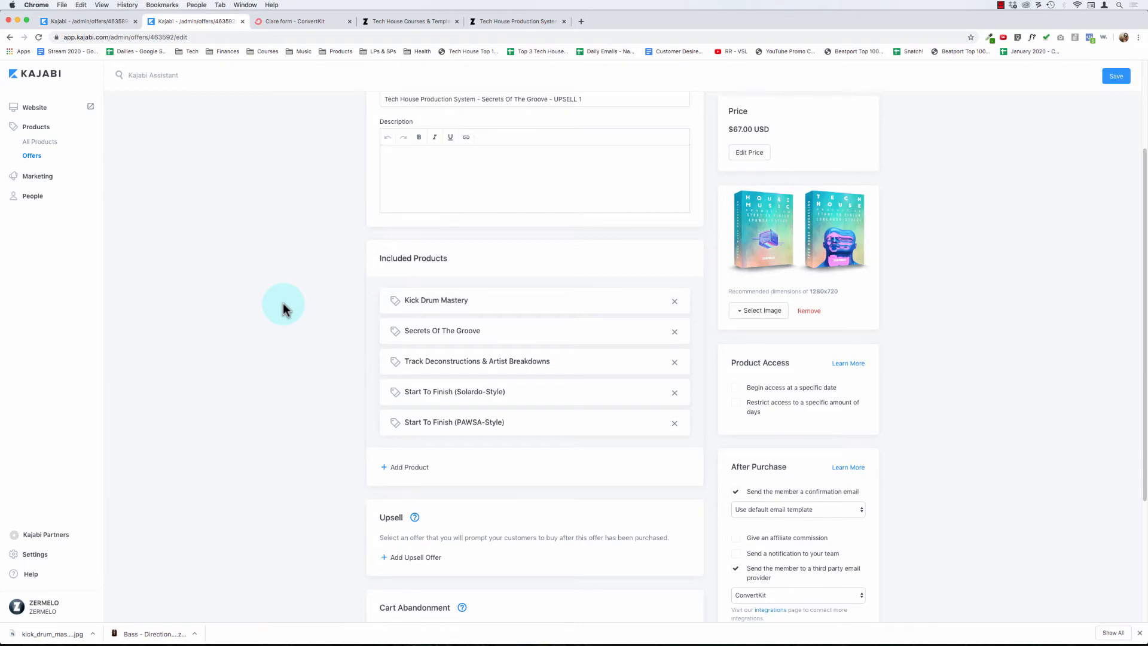
{"action": "scroll", "coordinate": [282, 303], "scroll_direction": "down", "scroll_amount": 3}
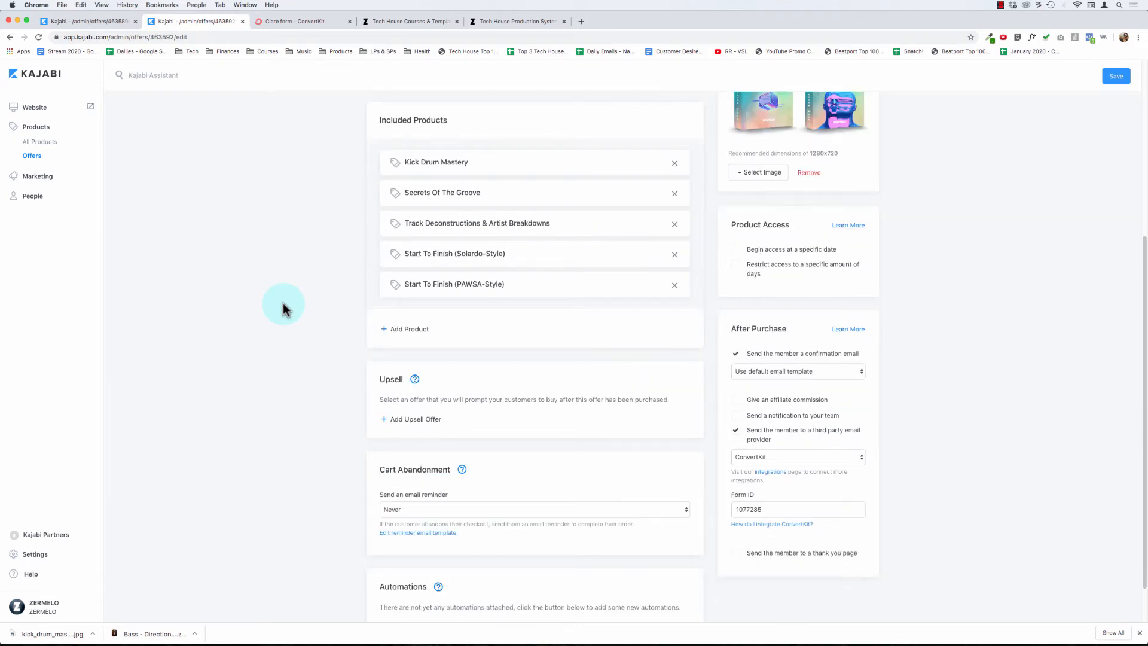
{"action": "scroll", "coordinate": [282, 314], "scroll_direction": "up", "scroll_amount": 6}
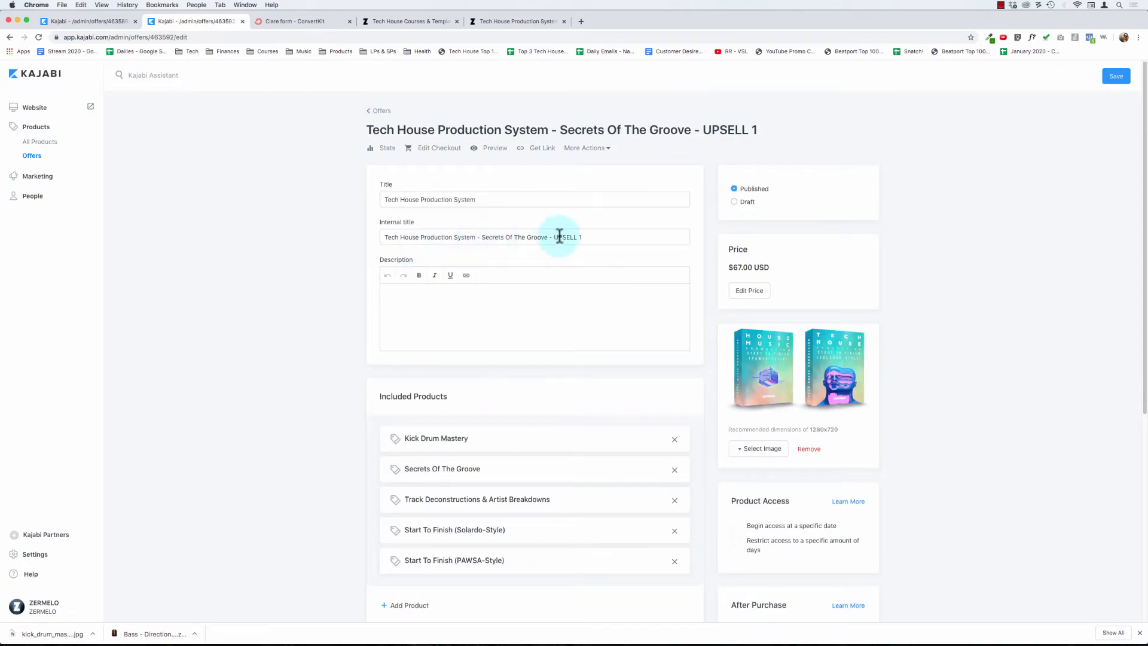
{"action": "left_click", "coordinate": [482, 237]}
{"action": "key", "text": "alt+shift+Right"}
{"action": "key", "text": "alt+shift+Right"}
{"action": "key", "text": "alt+shift+Right"}
{"action": "key", "text": "alt+shift+Right"}
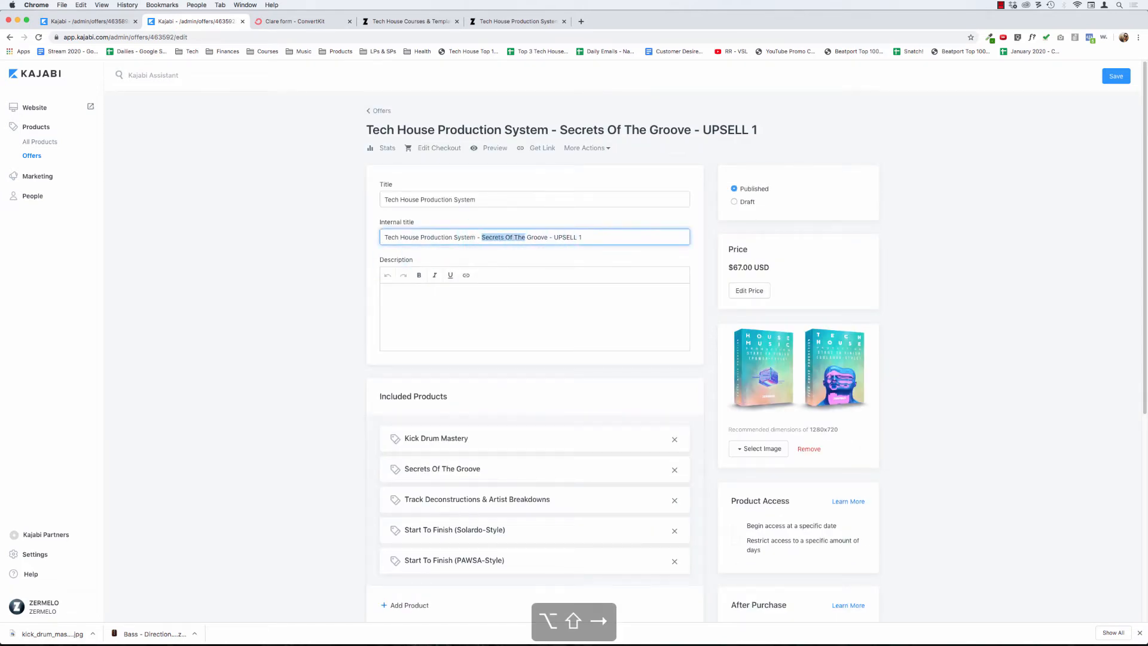
{"action": "type", "text": "Kick Drum"}
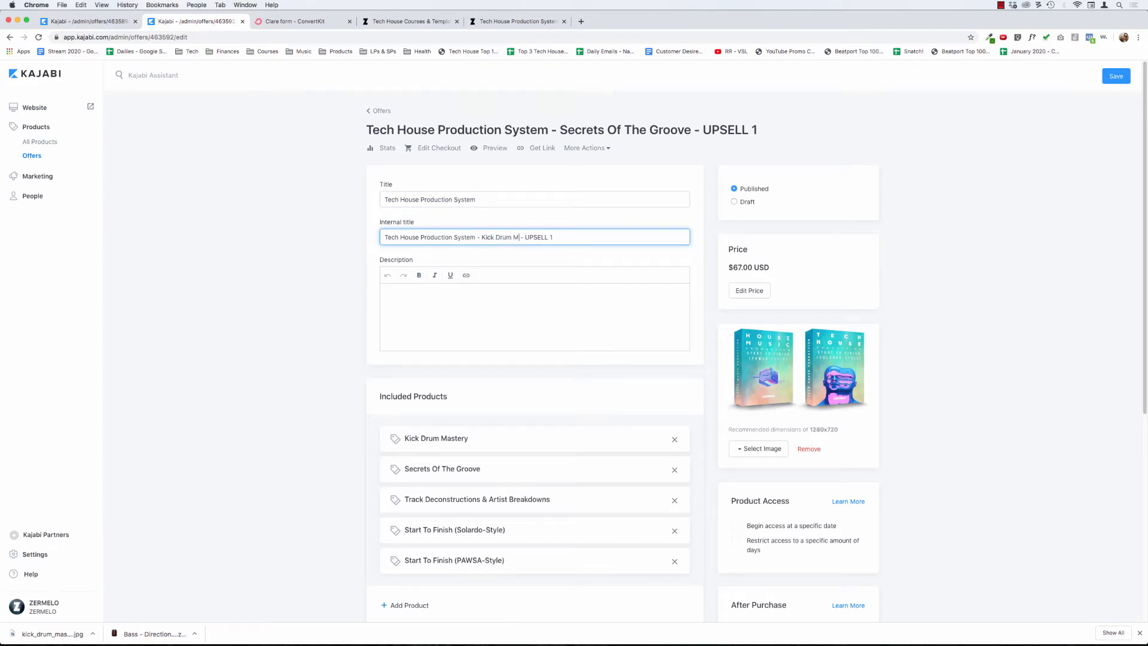
{"action": "type", "text": " Mastery"}
{"action": "key", "text": "super+Right"}
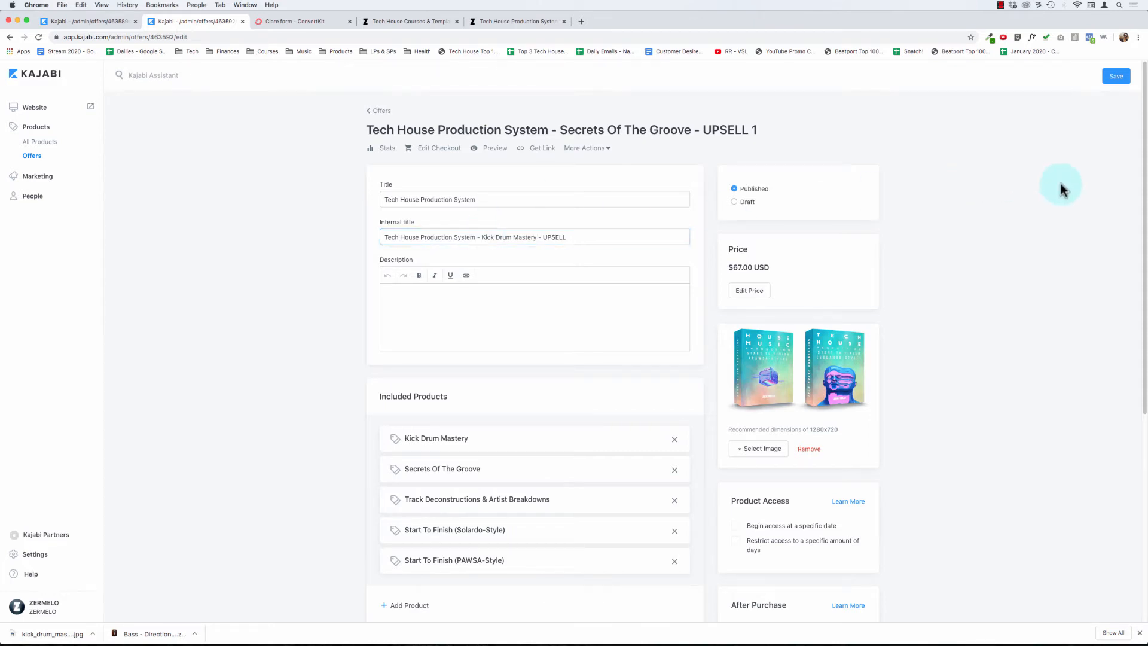
- Save the Tech House Production System upsell offer under its Kick Drum Mastery internal title
{"action": "left_click", "coordinate": [1115, 76]}
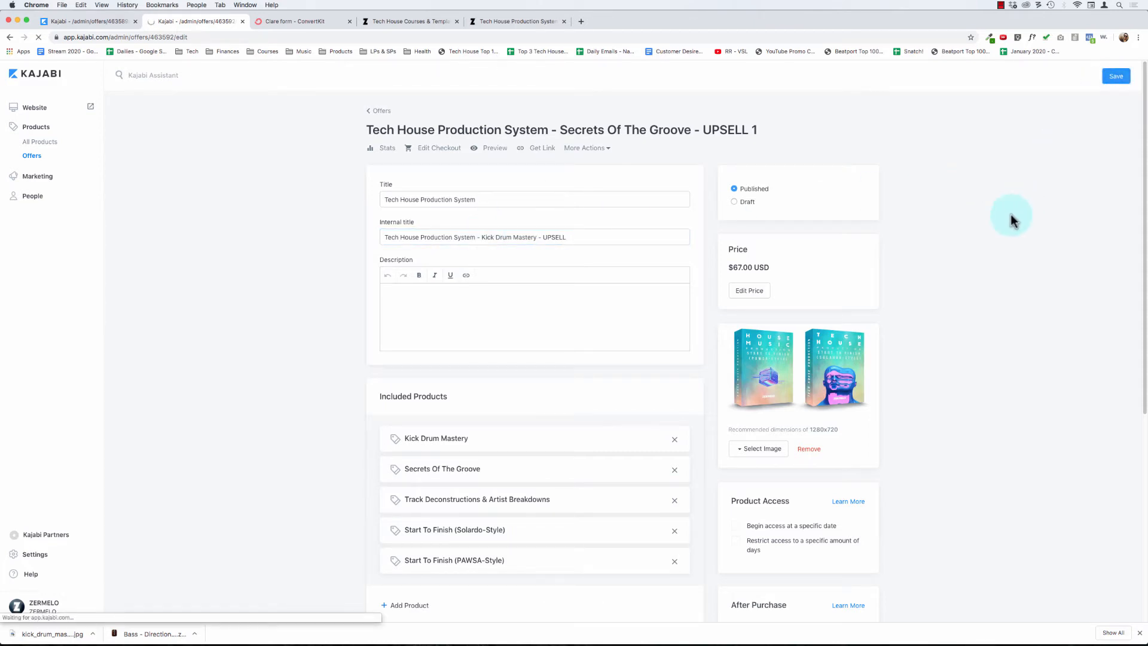
{"action": "key", "text": "super+space"}
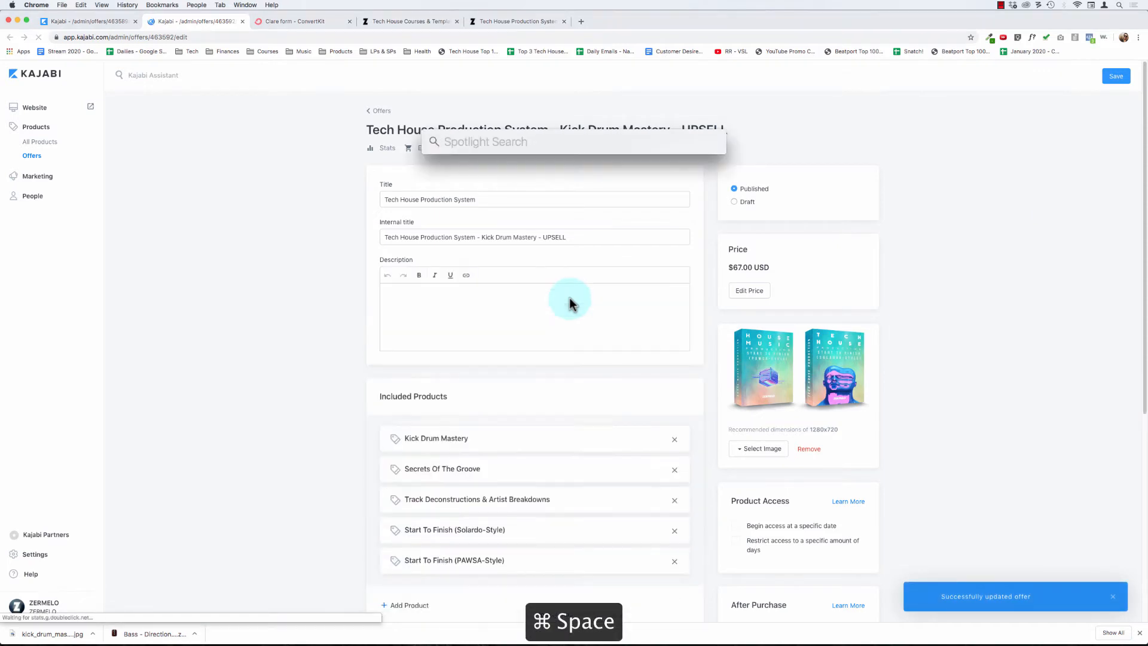
{"action": "type", "text": "calc"}
{"action": "key", "text": "Return"}
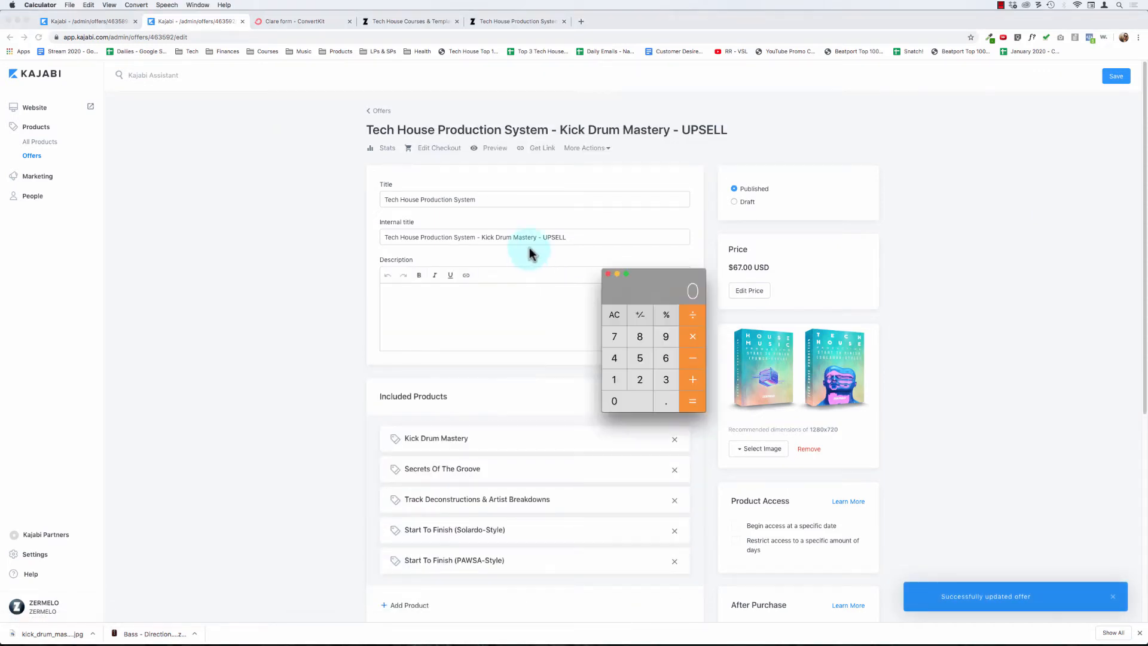
{"action": "left_click_drag", "start_coordinate": [644, 291], "coordinate": [921, 305]}
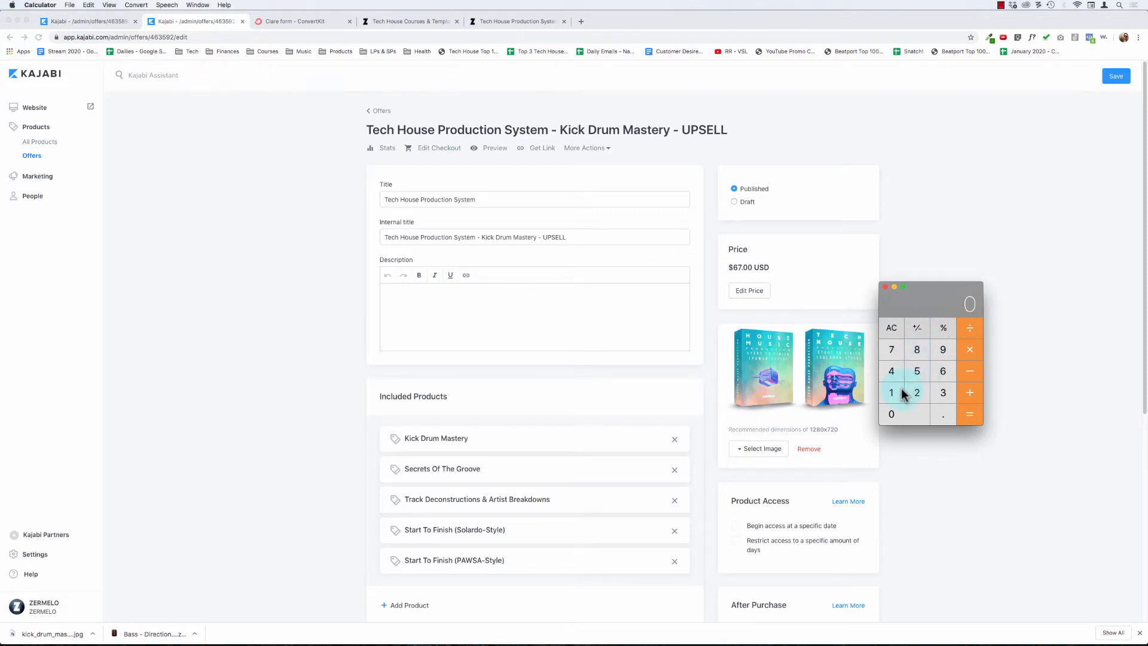
{"action": "left_click", "coordinate": [282, 263]}
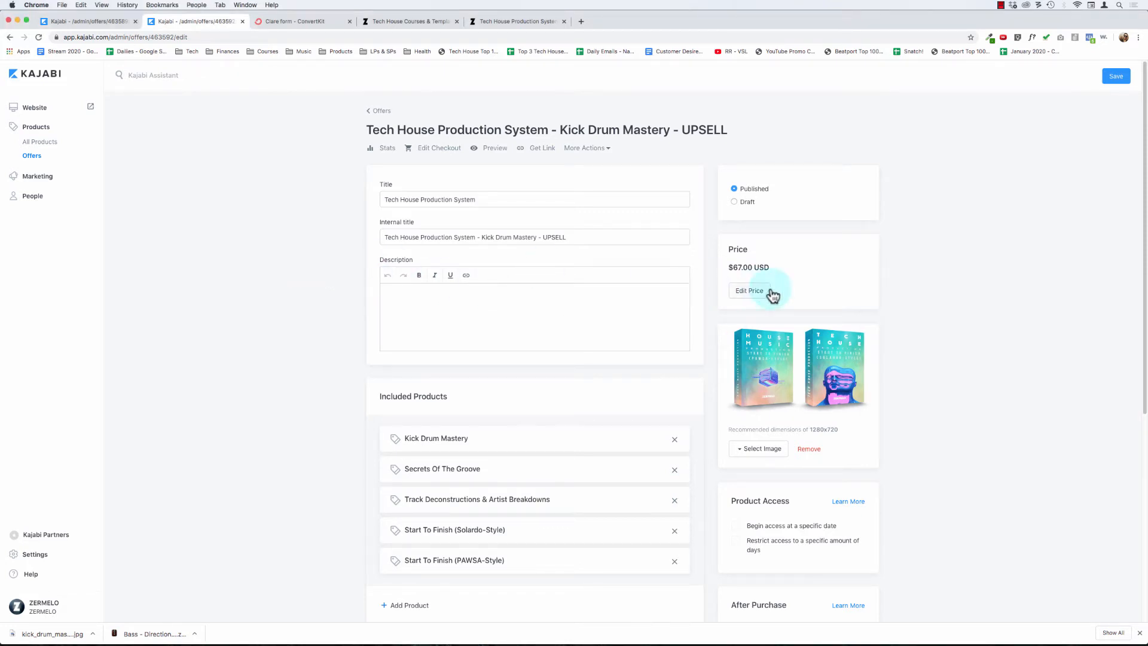
- Set the upsell offer's one-time payment price to 100 USD and save the offer
{"action": "left_click", "coordinate": [752, 298]}
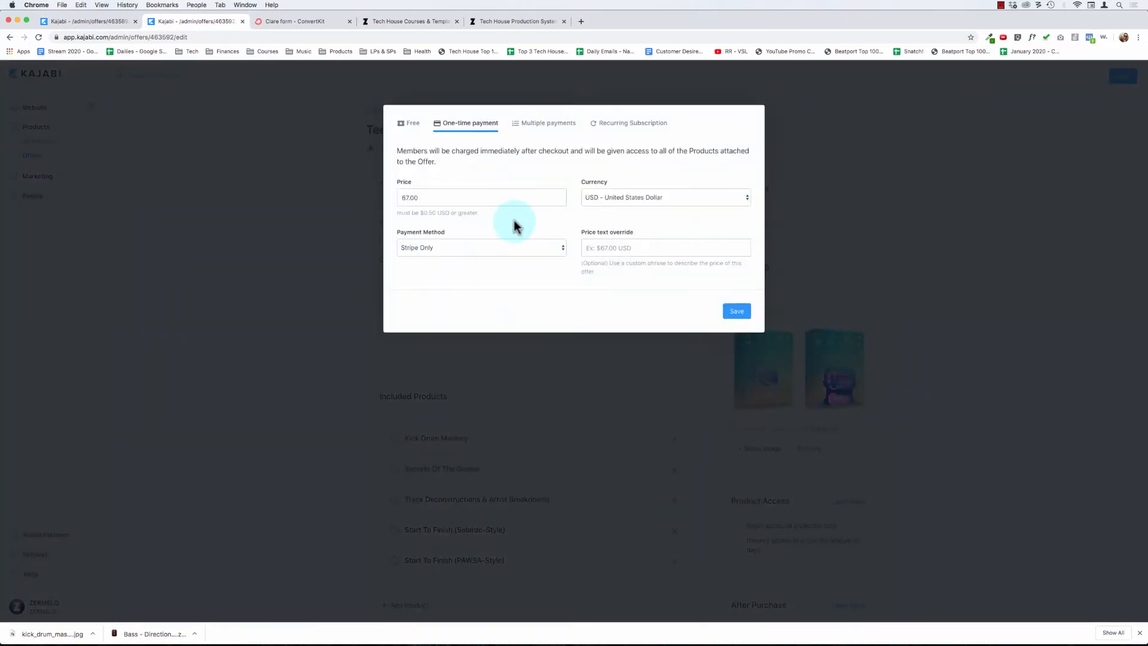
{"action": "triple_click", "coordinate": [432, 193]}
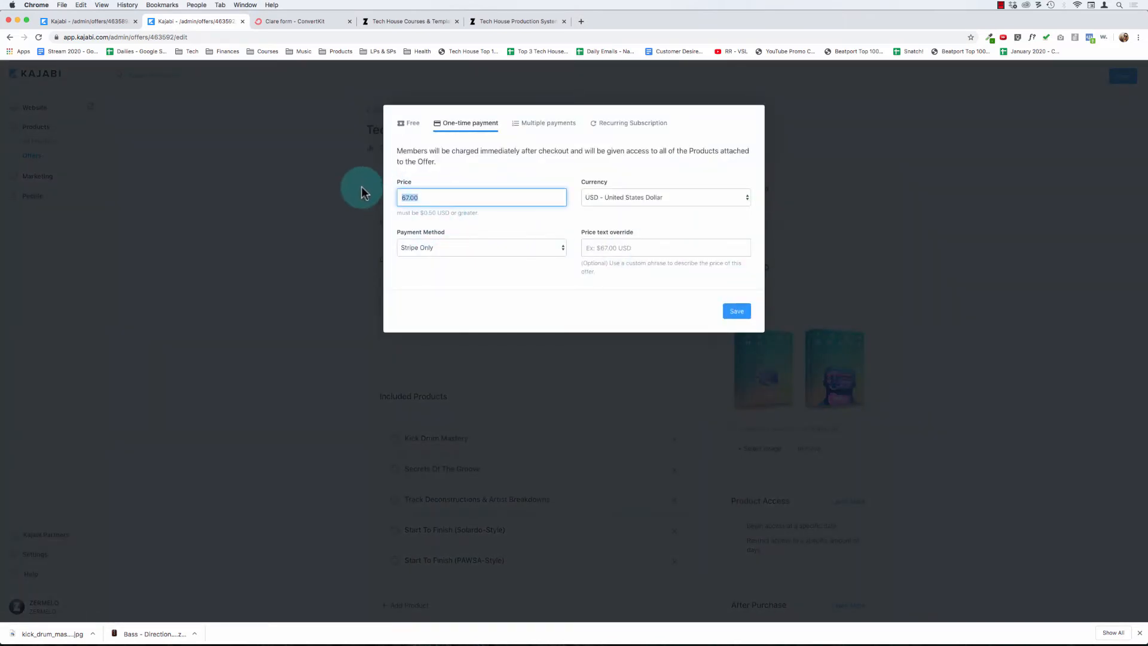
{"action": "type", "text": "100"}
{"action": "left_click", "coordinate": [733, 315]}
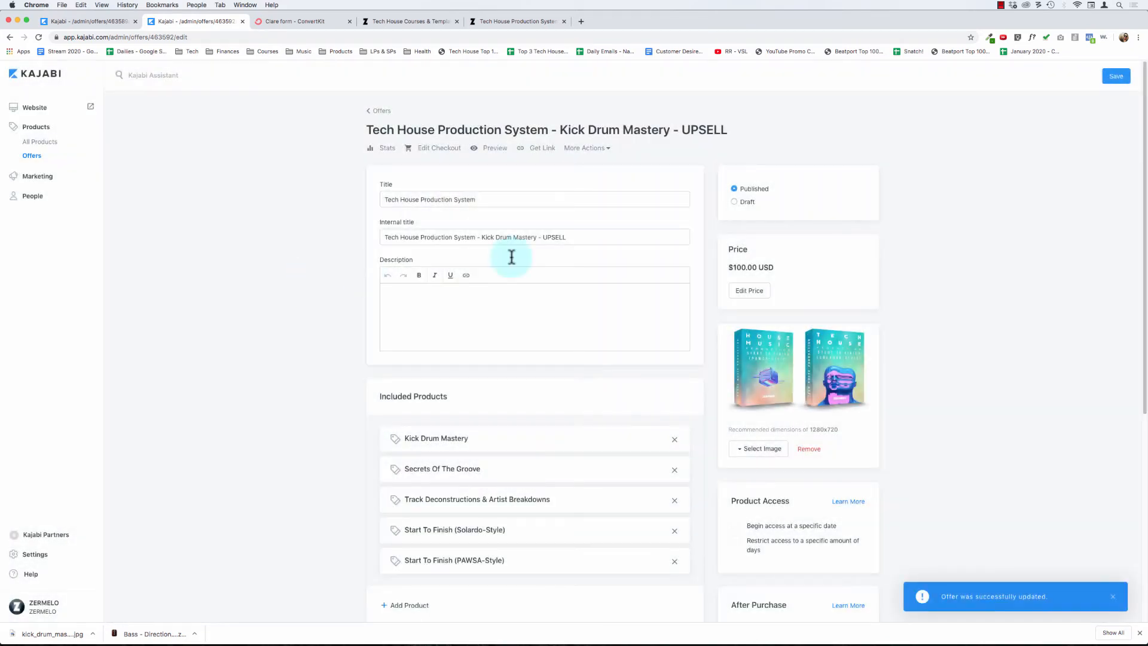
{"action": "left_click", "coordinate": [1116, 76]}
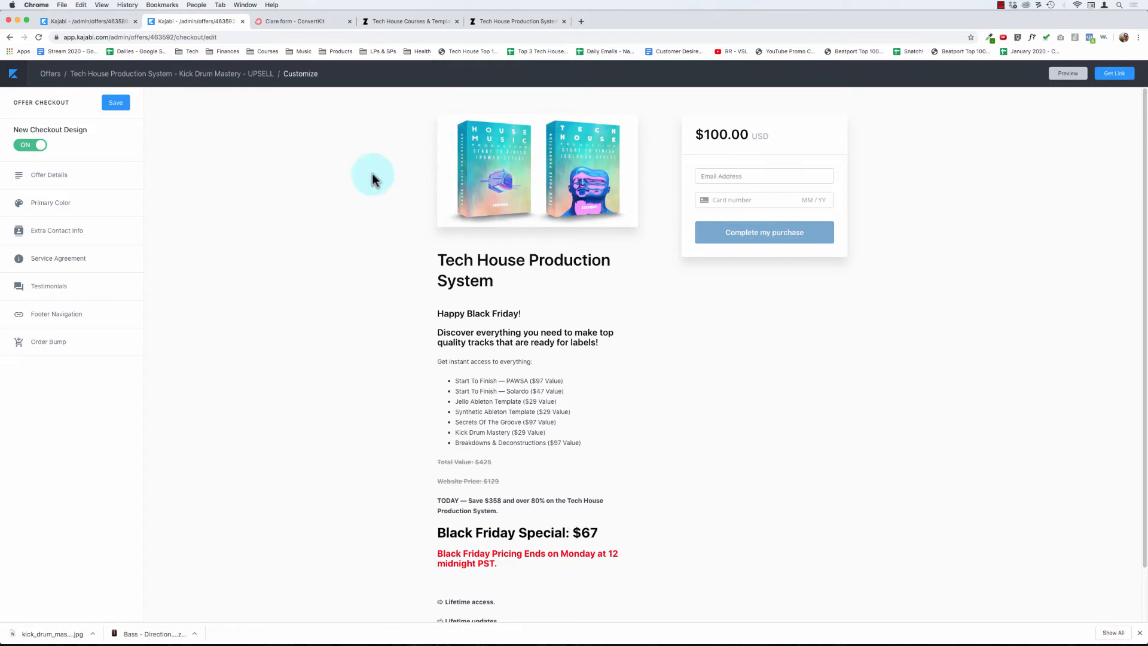
- Return from the checkout editor to the upsell offer, review its remaining settings and save it again
{"action": "key", "text": "super+bracketleft"}
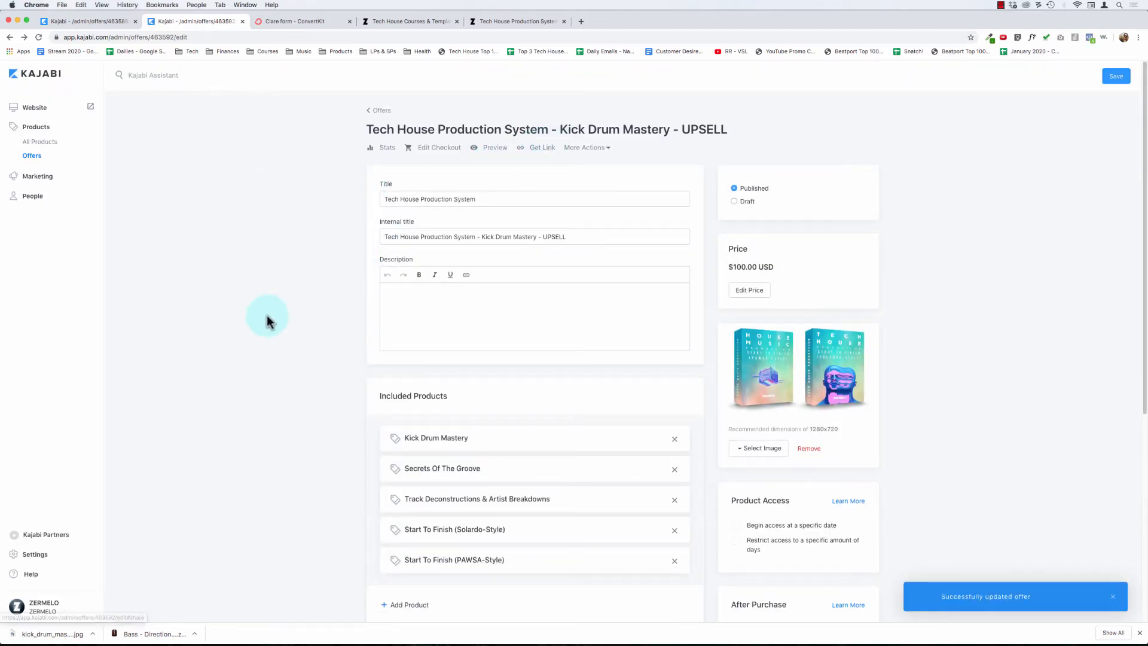
{"action": "scroll", "coordinate": [970, 238], "scroll_direction": "down", "scroll_amount": 5}
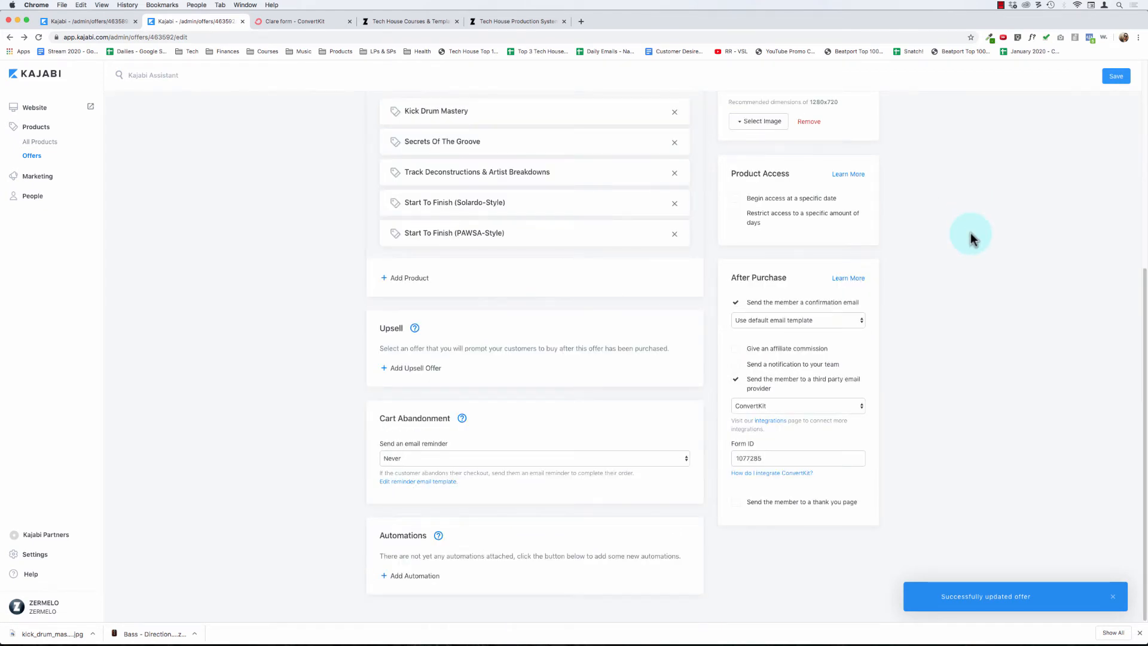
{"action": "scroll", "coordinate": [970, 238], "scroll_direction": "up", "scroll_amount": 5}
{"action": "left_click", "coordinate": [1116, 76]}
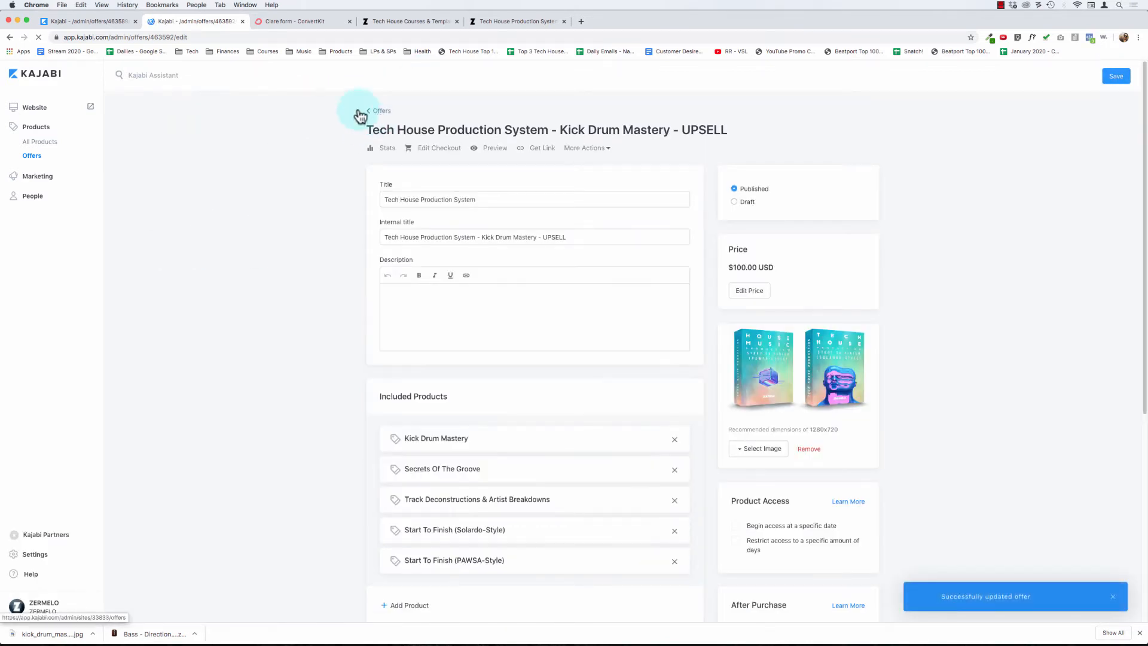
- Switch to the open Kick Drum Mastery offer, save it and reload its page
{"action": "left_click", "coordinate": [79, 21]}
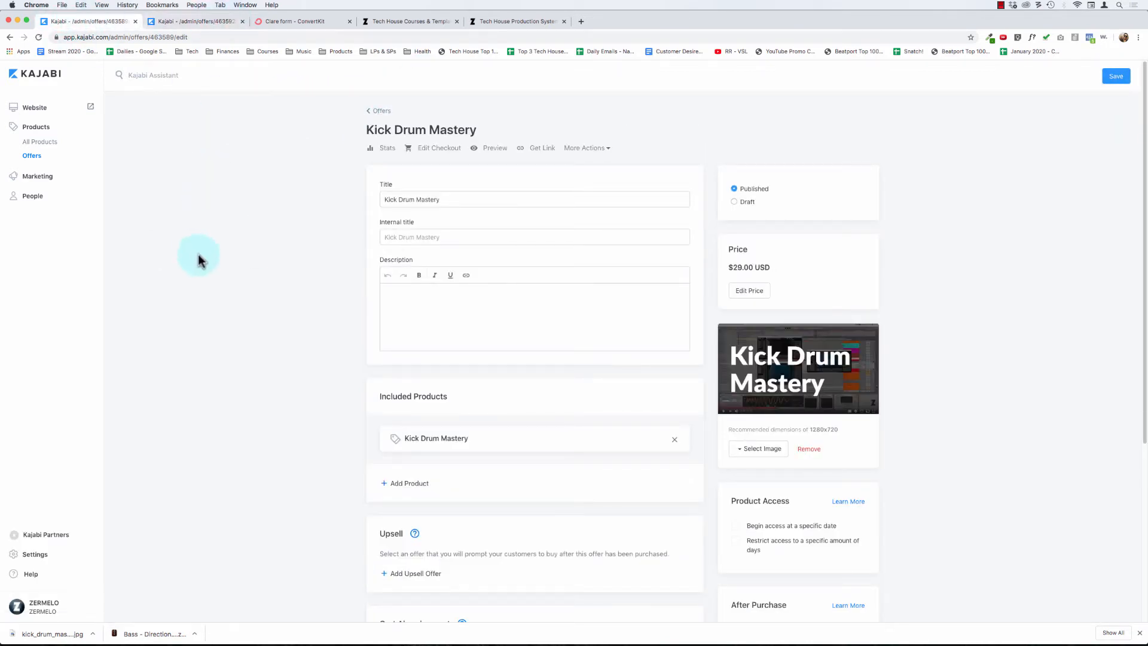
{"action": "left_click", "coordinate": [1116, 76]}
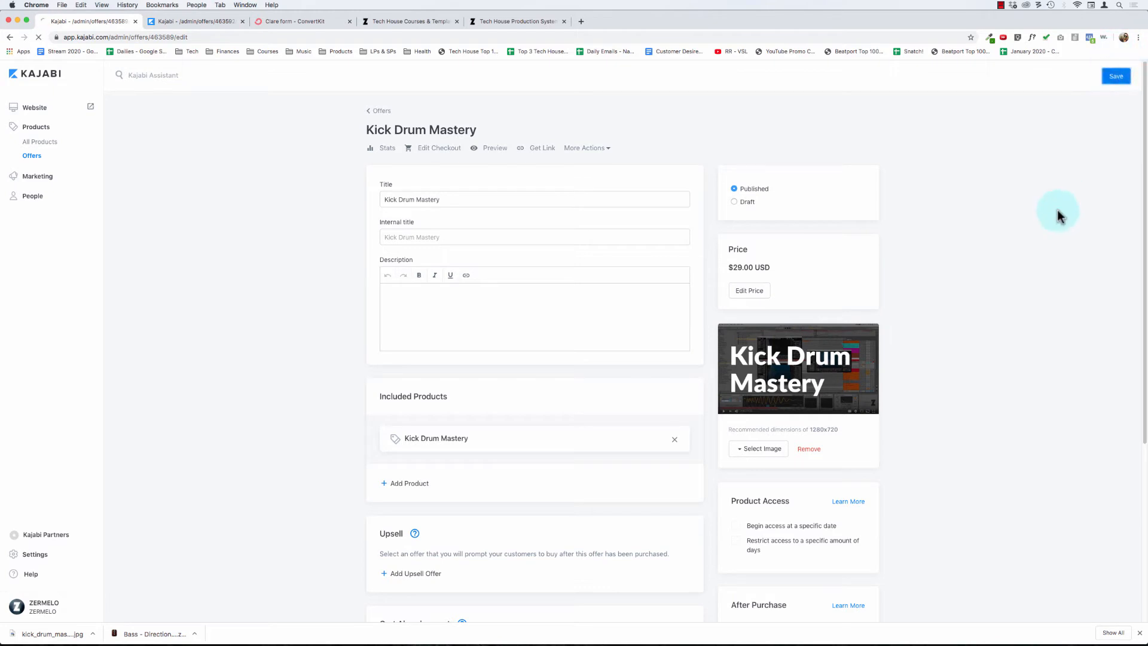
{"action": "key", "text": "super+r"}
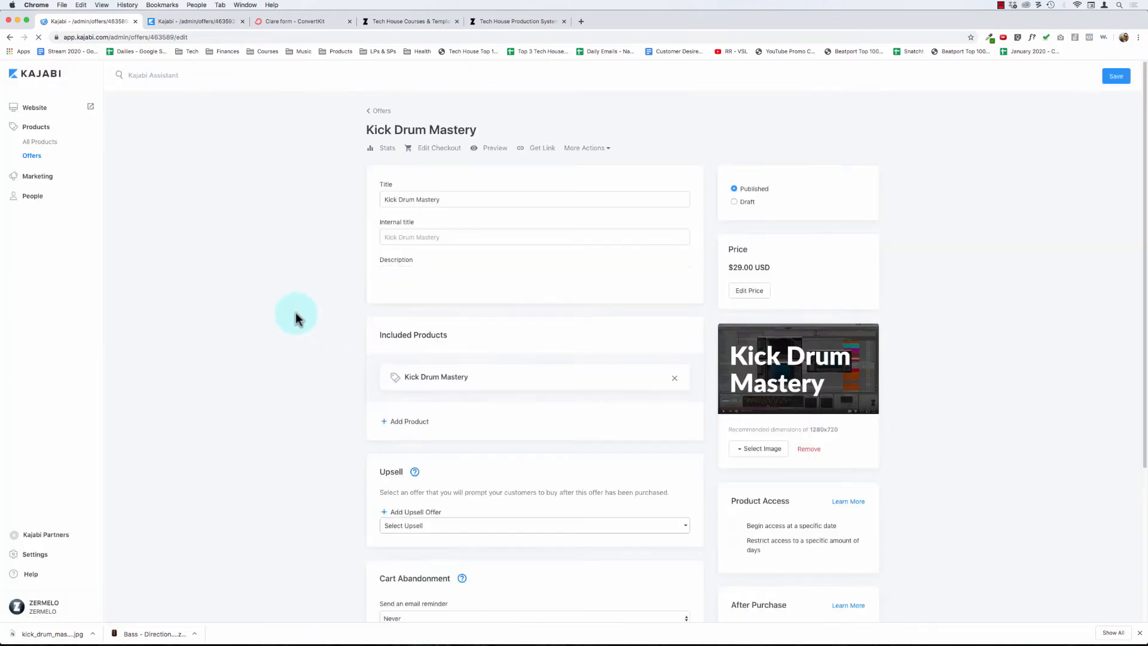
- Add "Tech House Production System - Kick Drum Mastery - UPSELL" as the upsell of the Kick Drum Mastery offer
{"action": "scroll", "coordinate": [295, 312], "scroll_direction": "down", "scroll_amount": 1}
{"action": "scroll", "coordinate": [295, 312], "scroll_direction": "down", "scroll_amount": 5}
{"action": "left_click", "coordinate": [423, 385]}
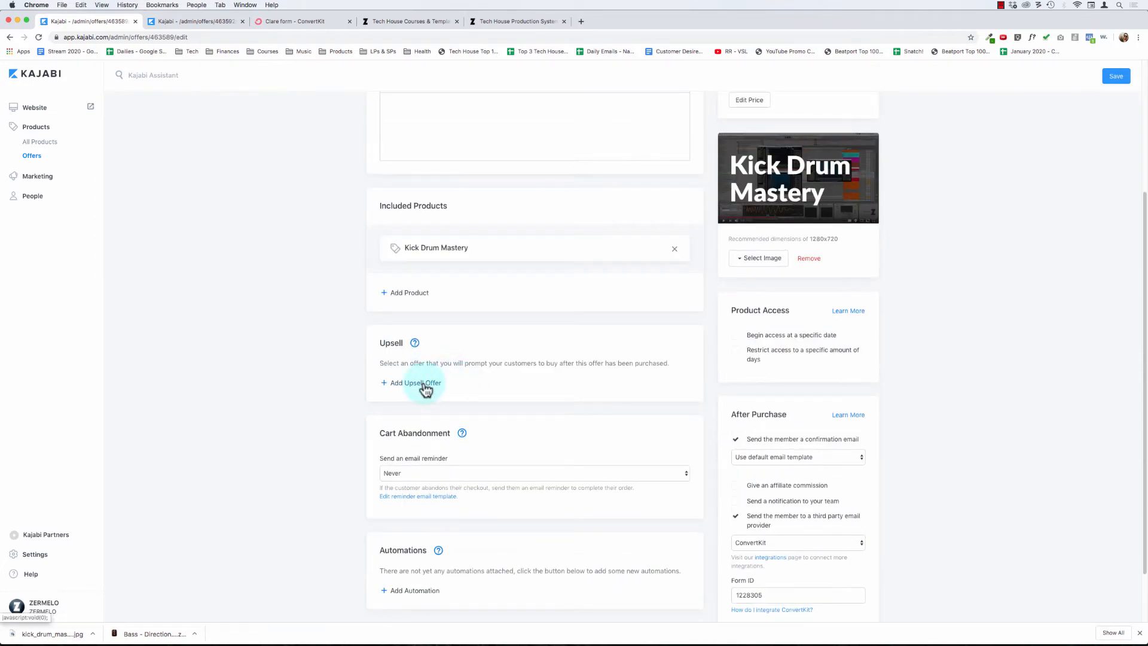
{"action": "left_click", "coordinate": [425, 387]}
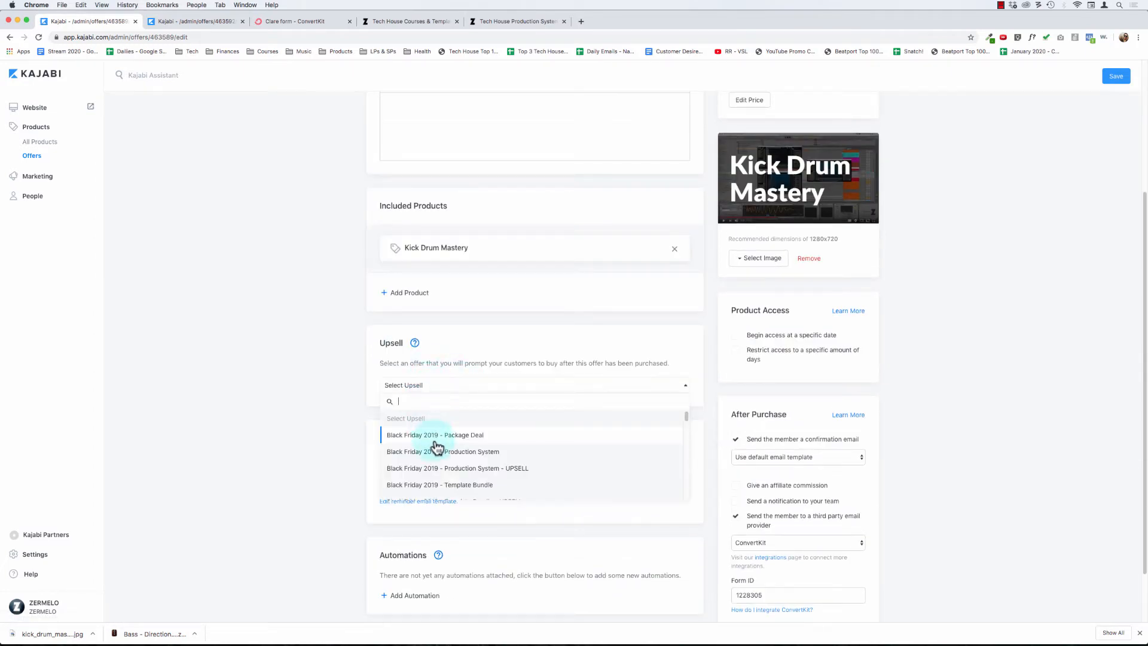
{"action": "type", "text": "kick"}
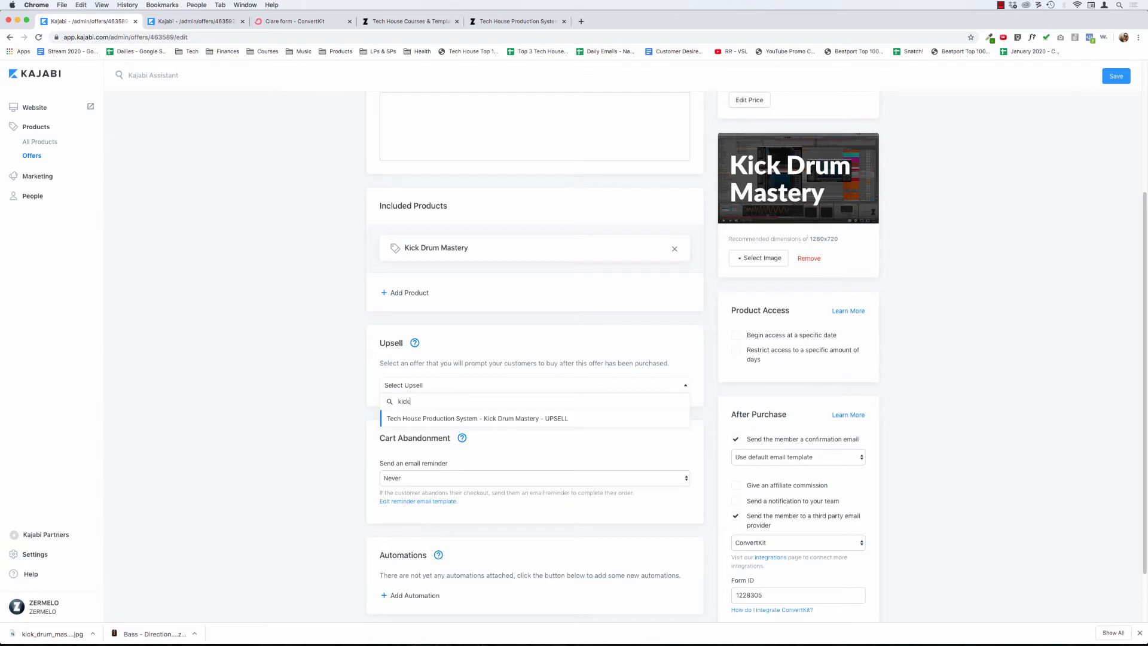
{"action": "left_click", "coordinate": [480, 420]}
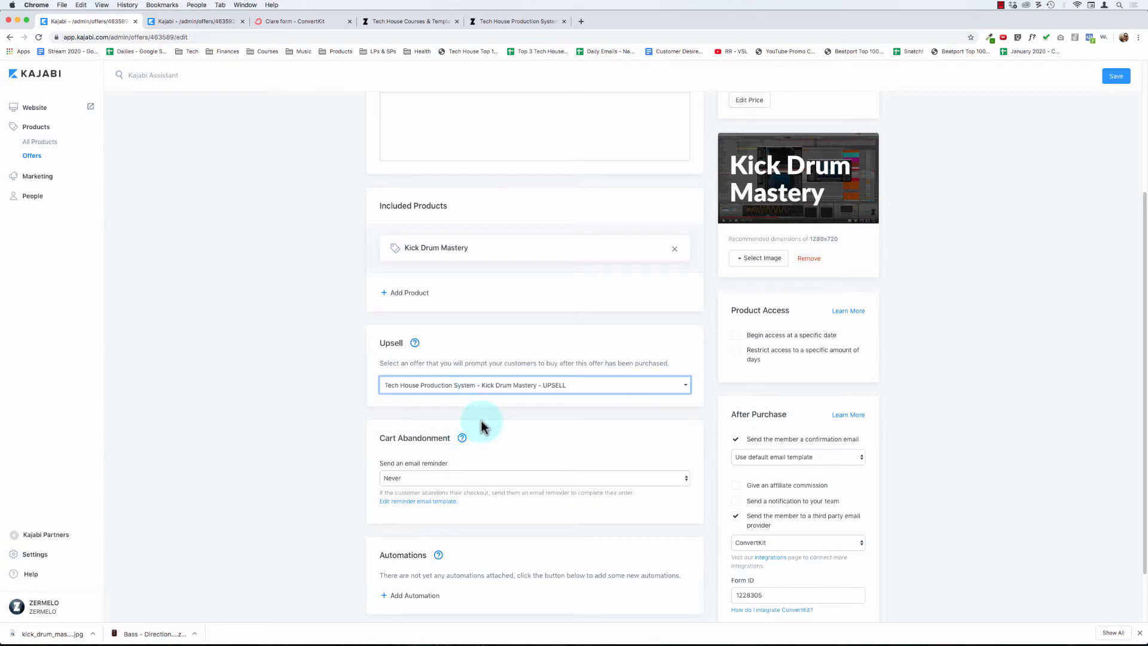
- Turn on the upsell of the Kick Drum Mastery offer and save the offer
{"action": "left_click", "coordinate": [673, 344]}
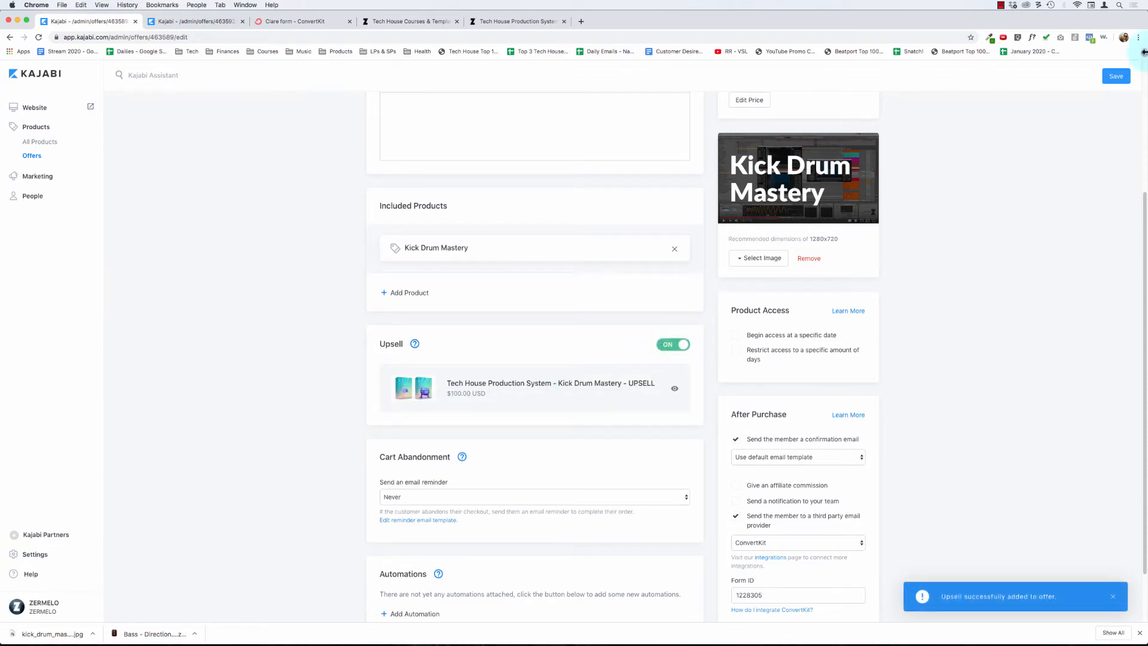
{"action": "left_click", "coordinate": [1116, 77]}
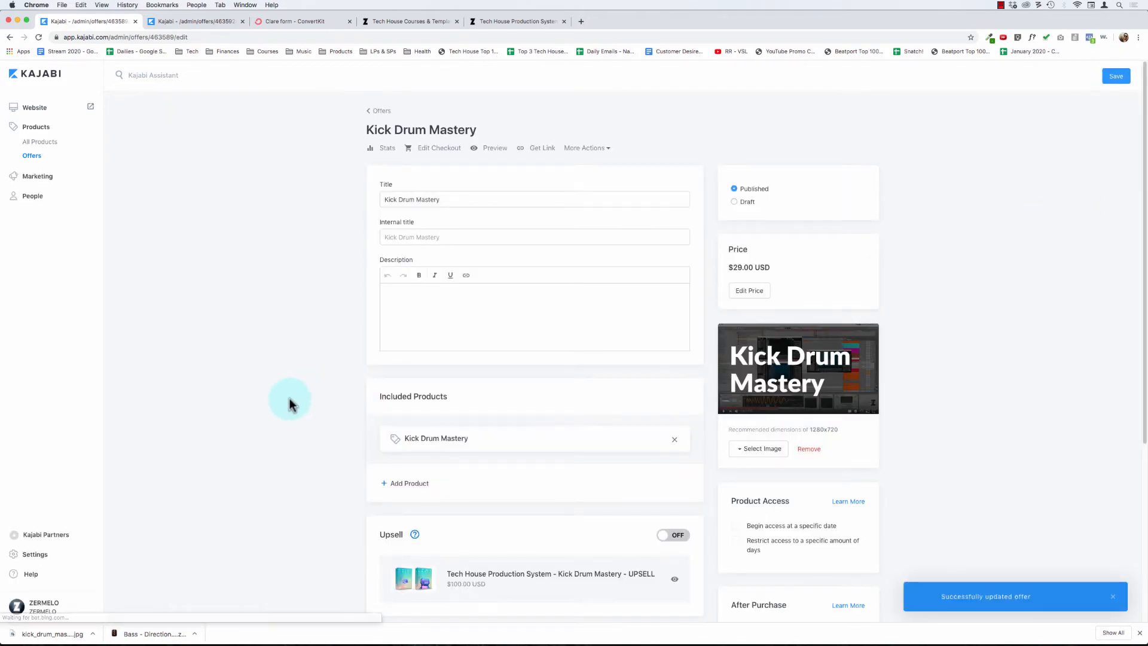
{"action": "scroll", "coordinate": [289, 403], "scroll_direction": "down", "scroll_amount": 5}
{"action": "left_click", "coordinate": [677, 386]}
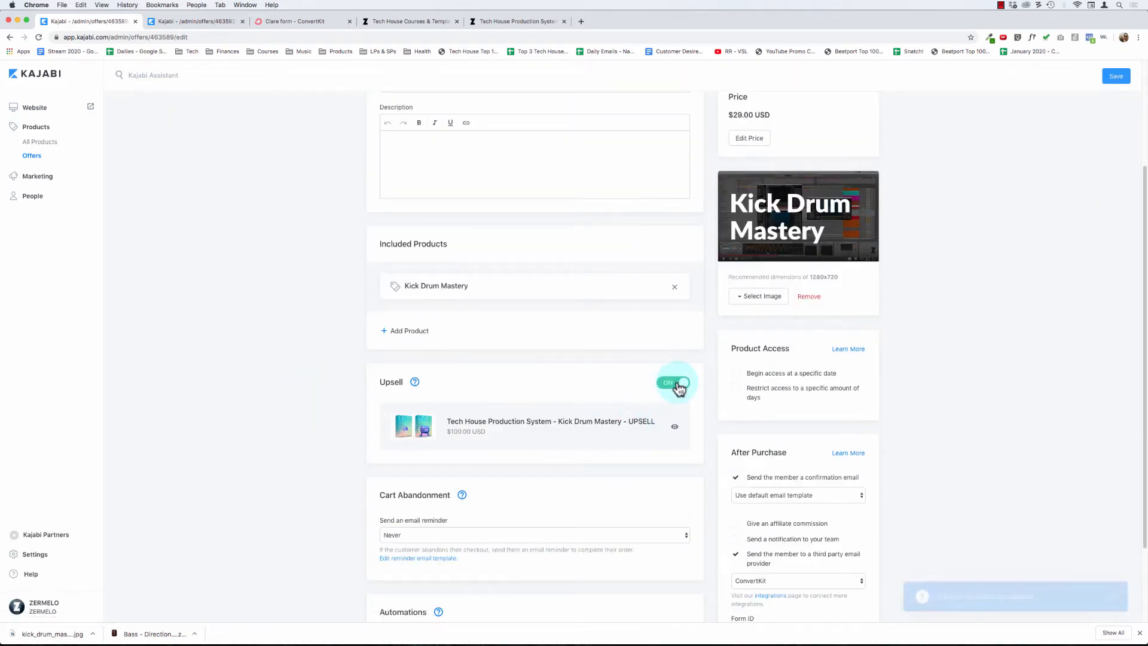
{"action": "left_click", "coordinate": [1121, 79]}
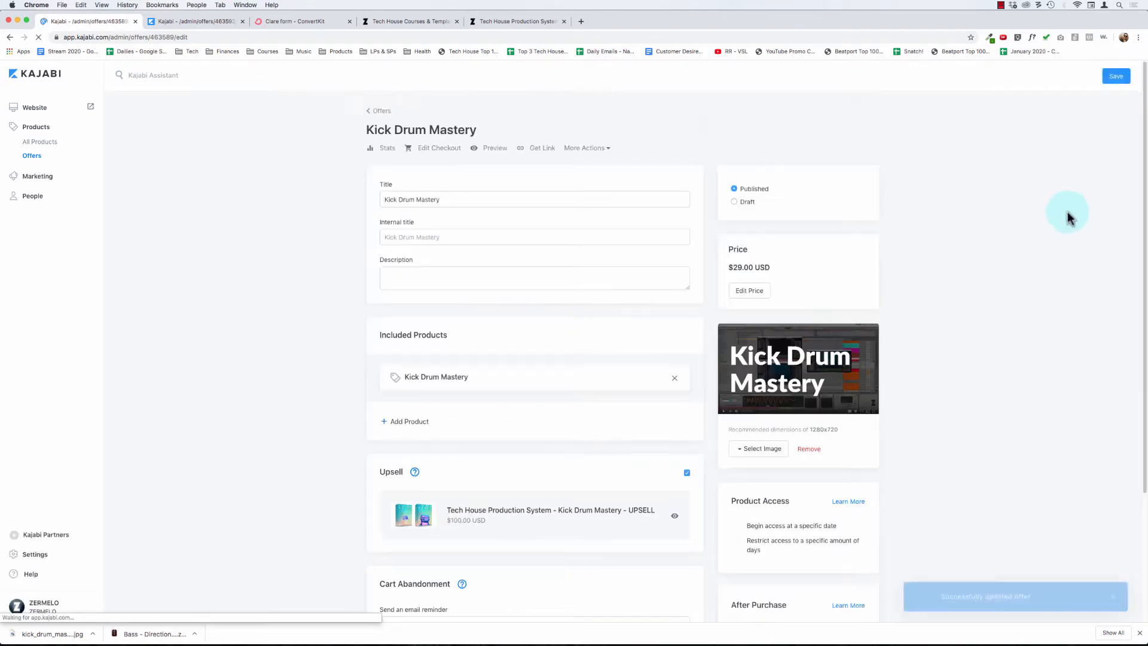
{"action": "scroll", "coordinate": [299, 308], "scroll_direction": "down", "scroll_amount": 3}
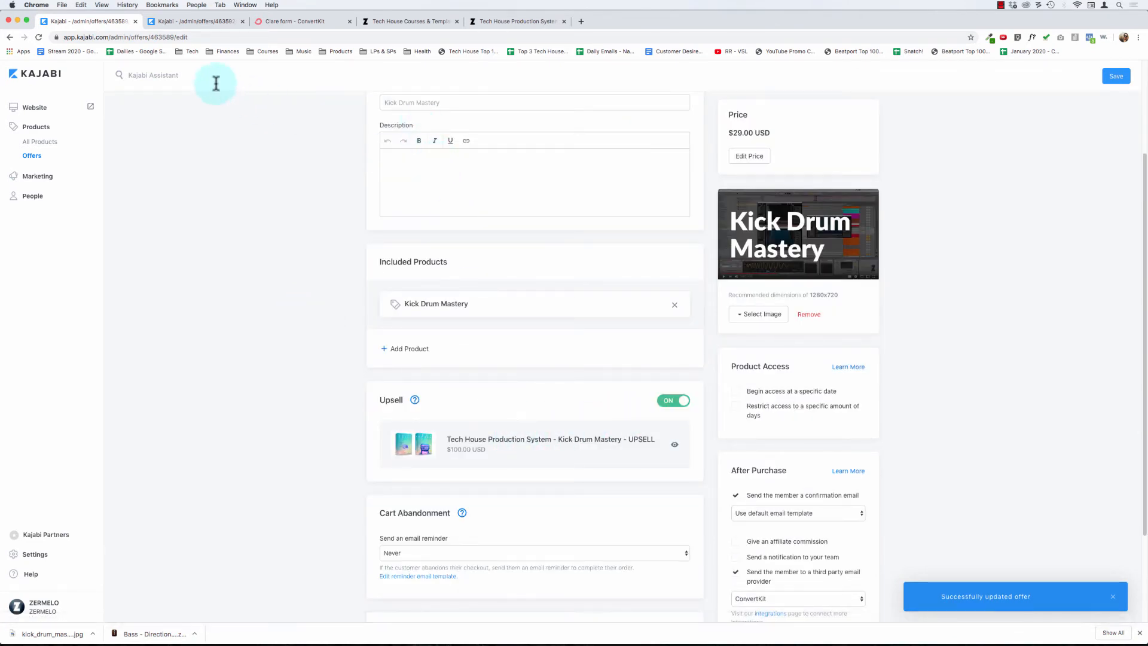
- Go back to the Tech House Production System upsell offer and return from it to the list of offers
{"action": "left_click", "coordinate": [206, 22]}
{"action": "scroll", "coordinate": [262, 200], "scroll_direction": "down", "scroll_amount": 7}
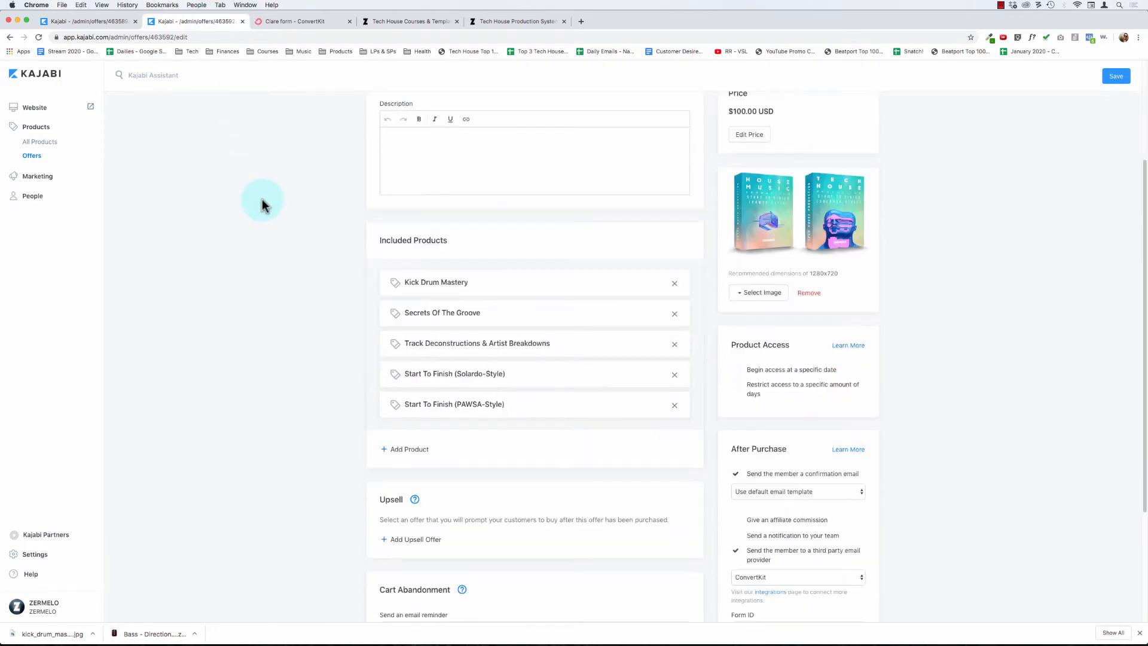
{"action": "scroll", "coordinate": [261, 200], "scroll_direction": "up", "scroll_amount": 7}
{"action": "left_click", "coordinate": [387, 112]}
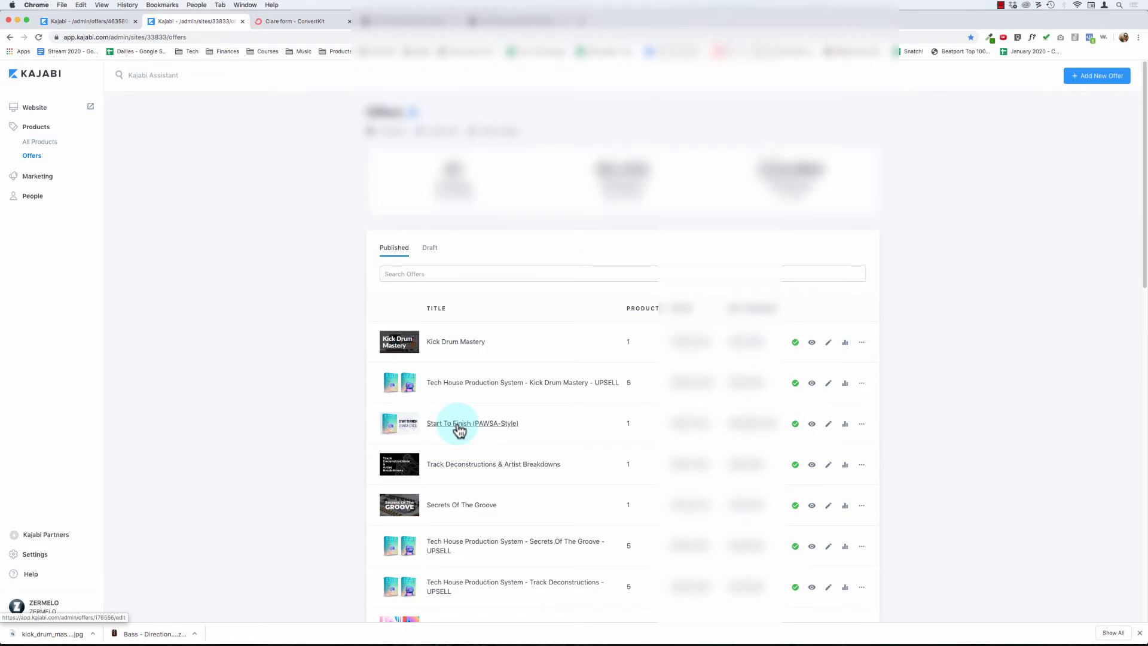
{"action": "left_click", "coordinate": [458, 425]}
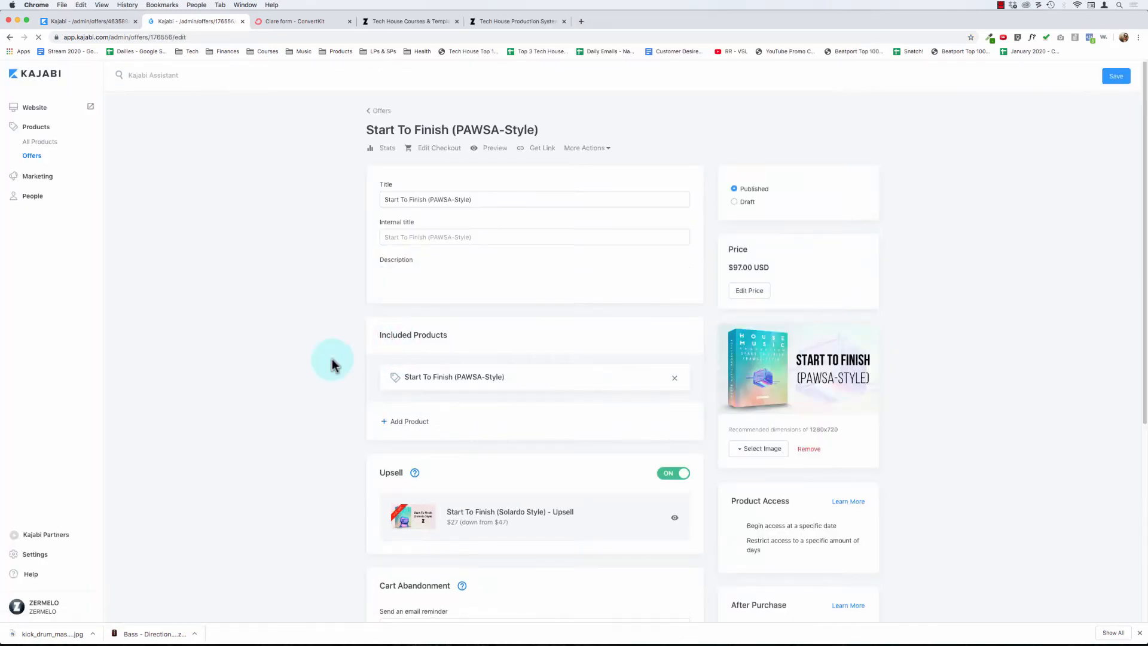
{"action": "scroll", "coordinate": [332, 365], "scroll_direction": "down", "scroll_amount": 2}
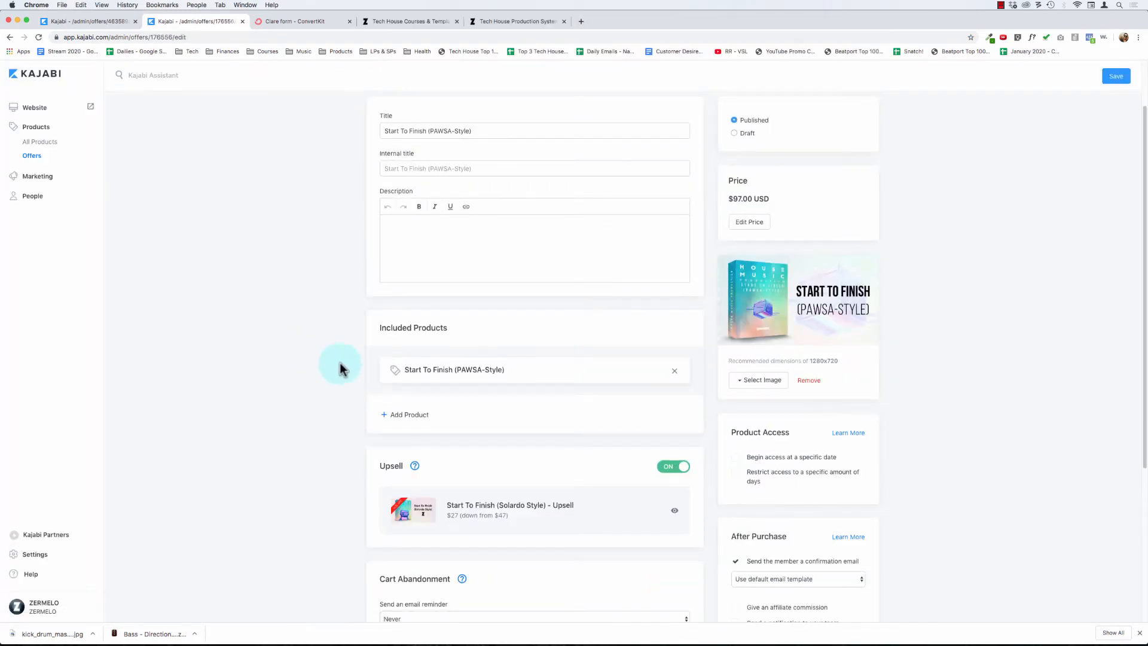
{"action": "key", "text": "super+bracketleft"}
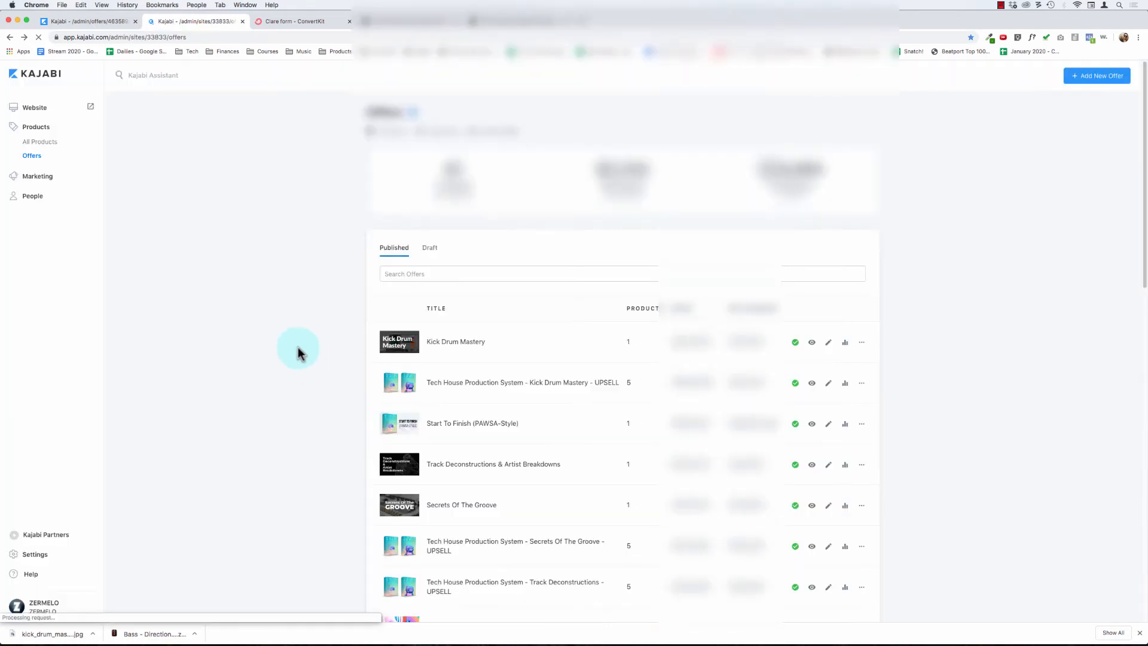
{"action": "scroll", "coordinate": [269, 478], "scroll_direction": "down", "scroll_amount": 2}
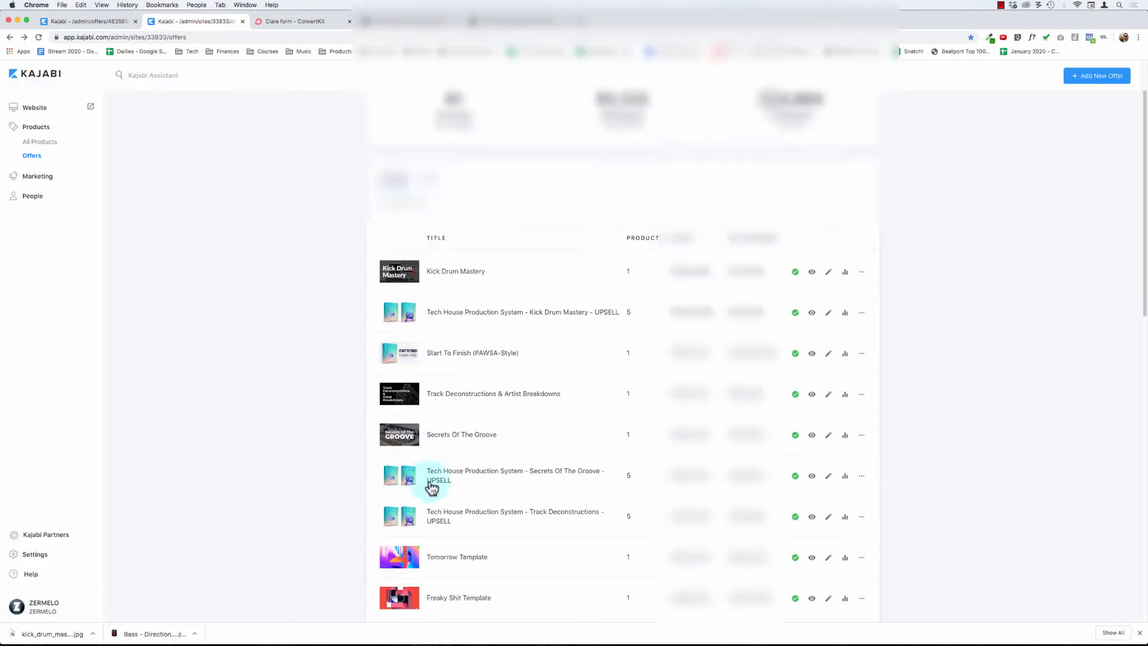
{"action": "left_click", "coordinate": [442, 477]}
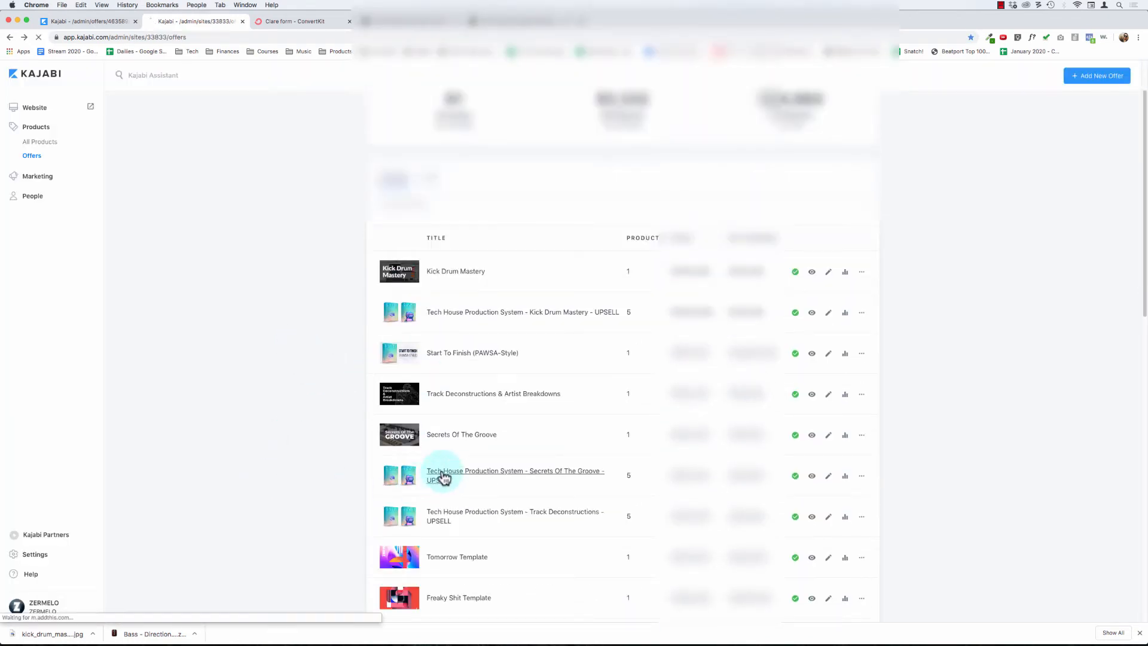
{"action": "key", "text": "super+bracketleft"}
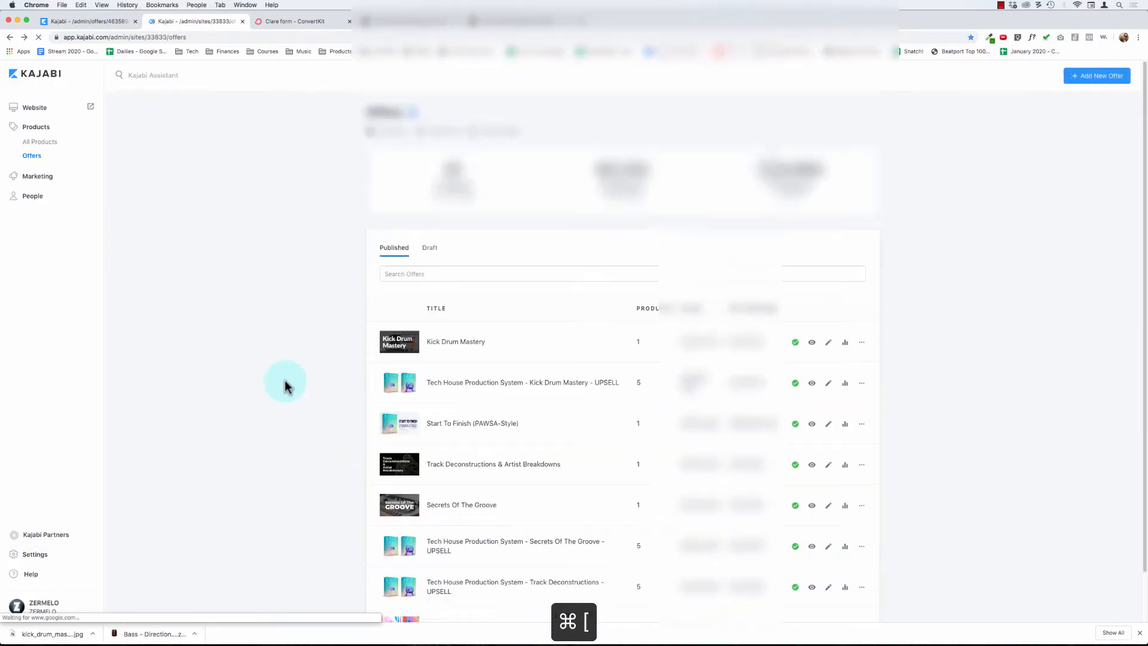
- Open the Secrets Of The Groove offer and bring up the settings of its upsell page
{"action": "left_click", "coordinate": [469, 437]}
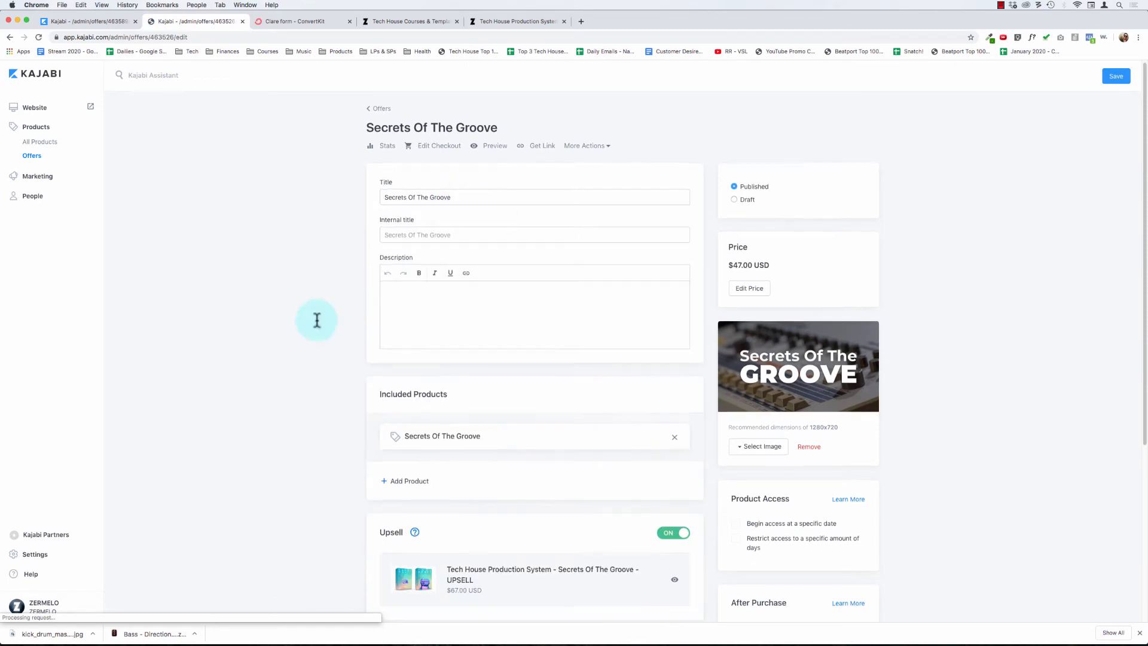
{"action": "scroll", "coordinate": [266, 361], "scroll_direction": "down", "scroll_amount": 3}
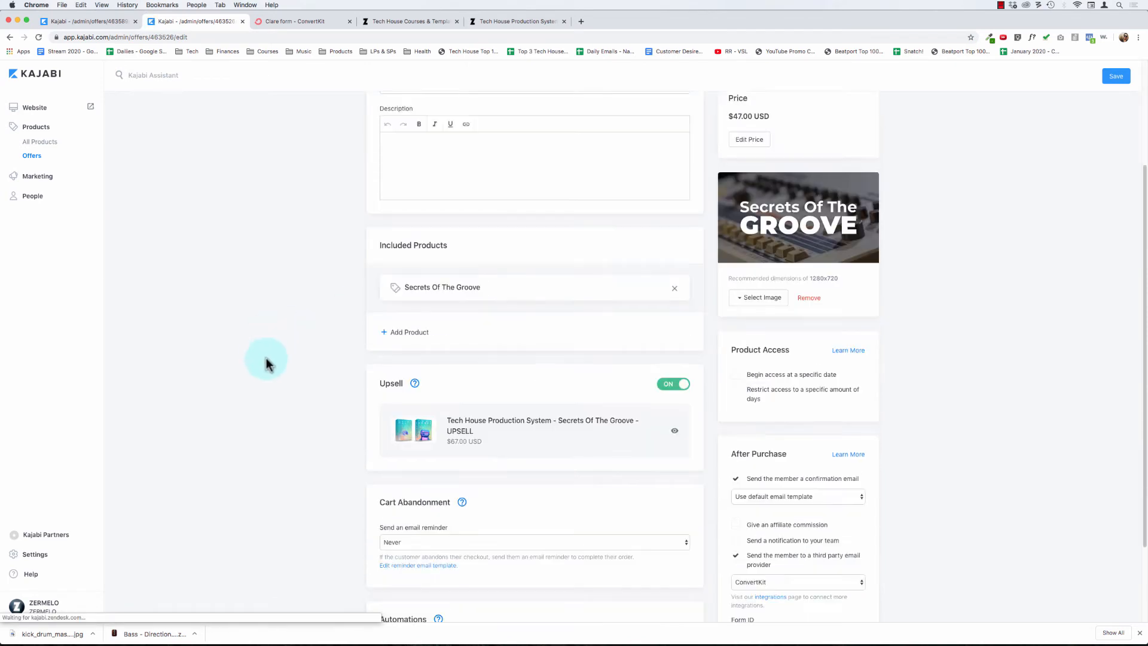
{"action": "left_click", "coordinate": [525, 426]}
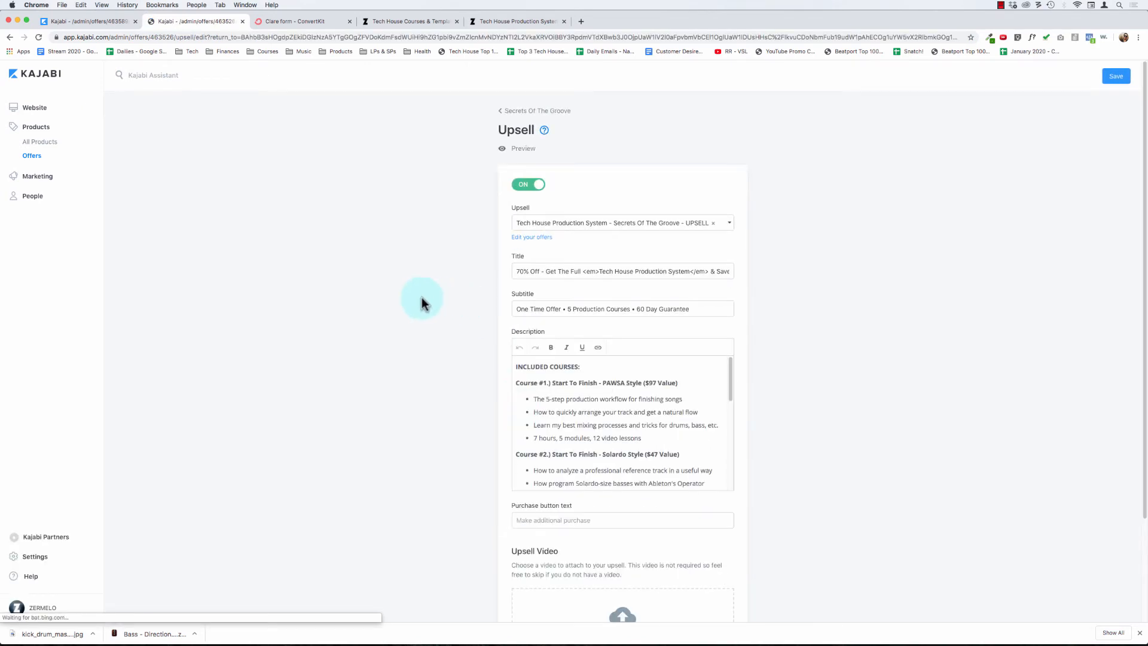
- Copy the included-courses description from the Secrets Of The Groove upsell into the Kick Drum Mastery upsell and look through it
{"action": "left_click", "coordinate": [590, 402]}
{"action": "key", "text": "super+a"}
{"action": "key", "text": "super+c"}
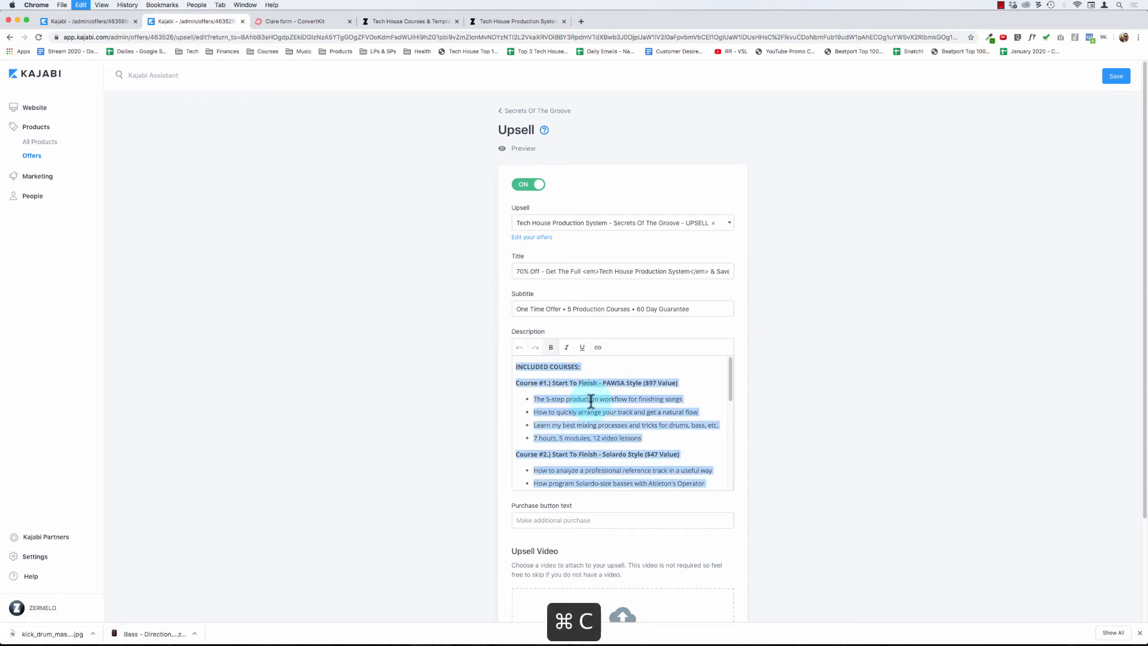
{"action": "left_click", "coordinate": [84, 21]}
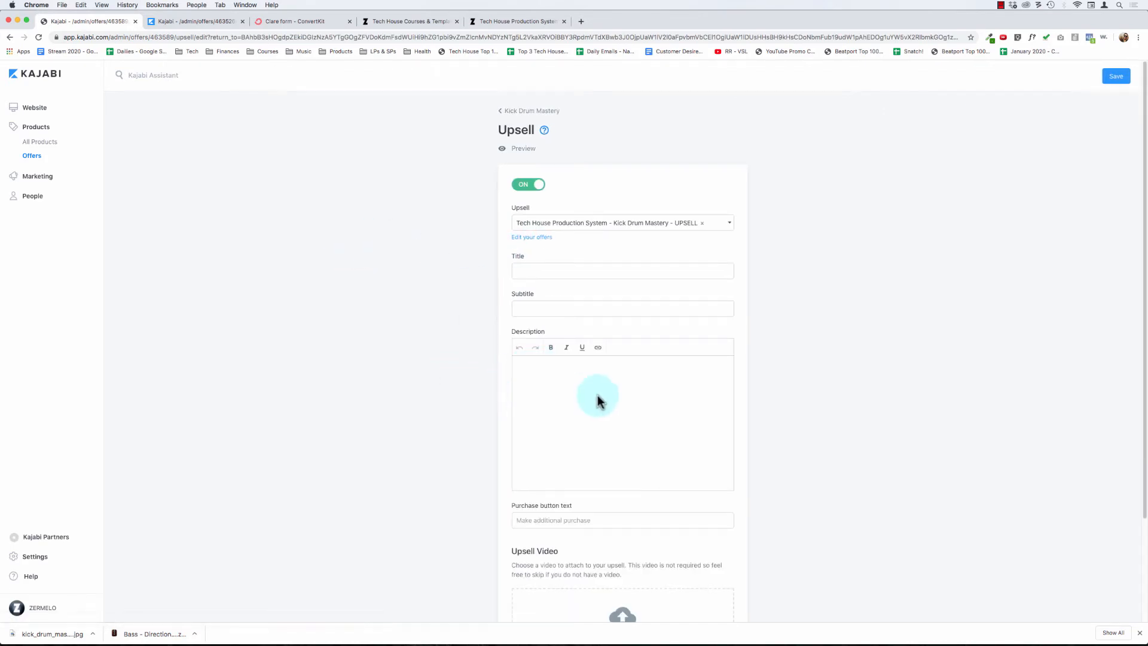
{"action": "key", "text": "super+v"}
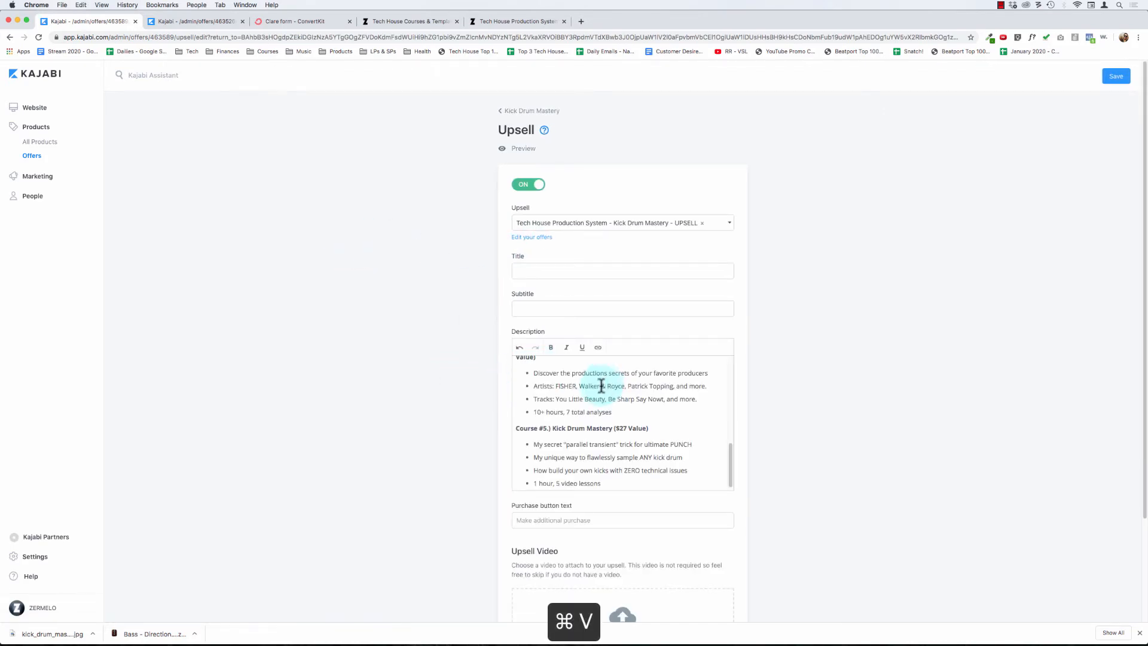
{"action": "scroll", "coordinate": [601, 386], "scroll_direction": "up", "scroll_amount": 10}
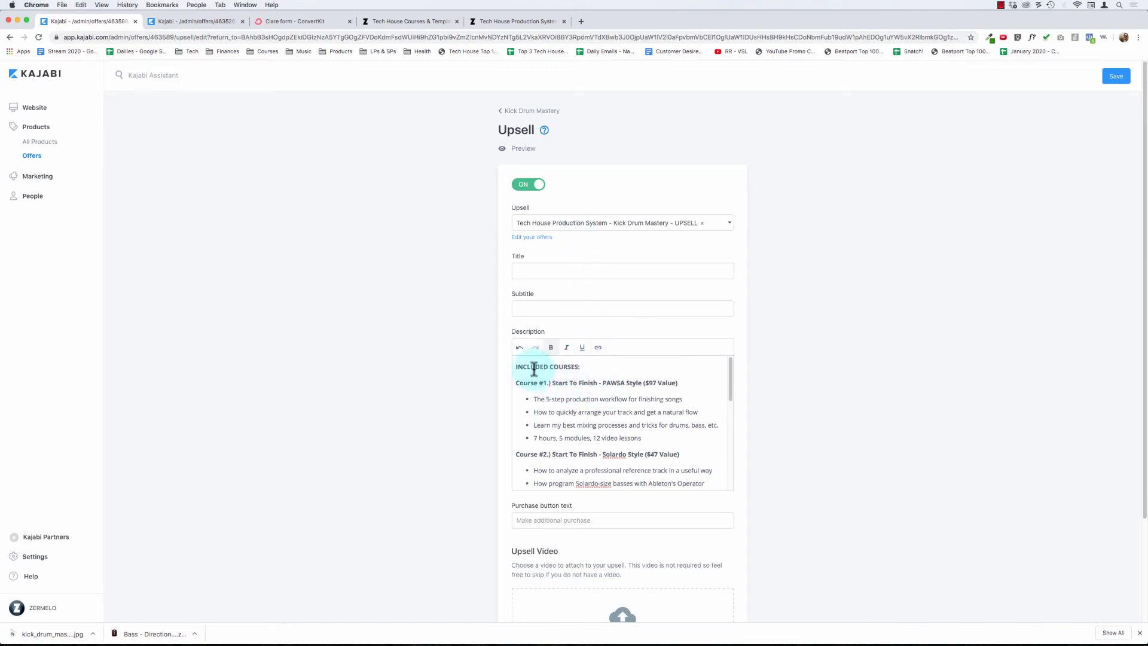
{"action": "left_click_drag", "start_coordinate": [534, 369], "coordinate": [574, 461]}
{"action": "scroll", "coordinate": [574, 462], "scroll_direction": "down", "scroll_amount": 2}
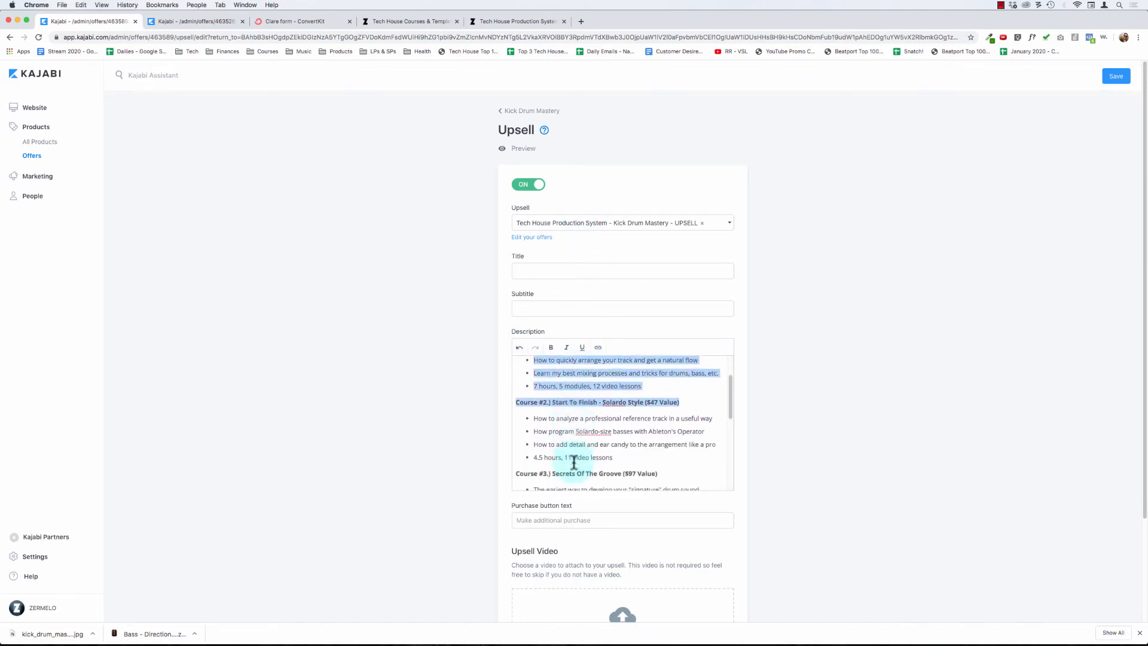
{"action": "scroll", "coordinate": [574, 463], "scroll_direction": "down", "scroll_amount": 5}
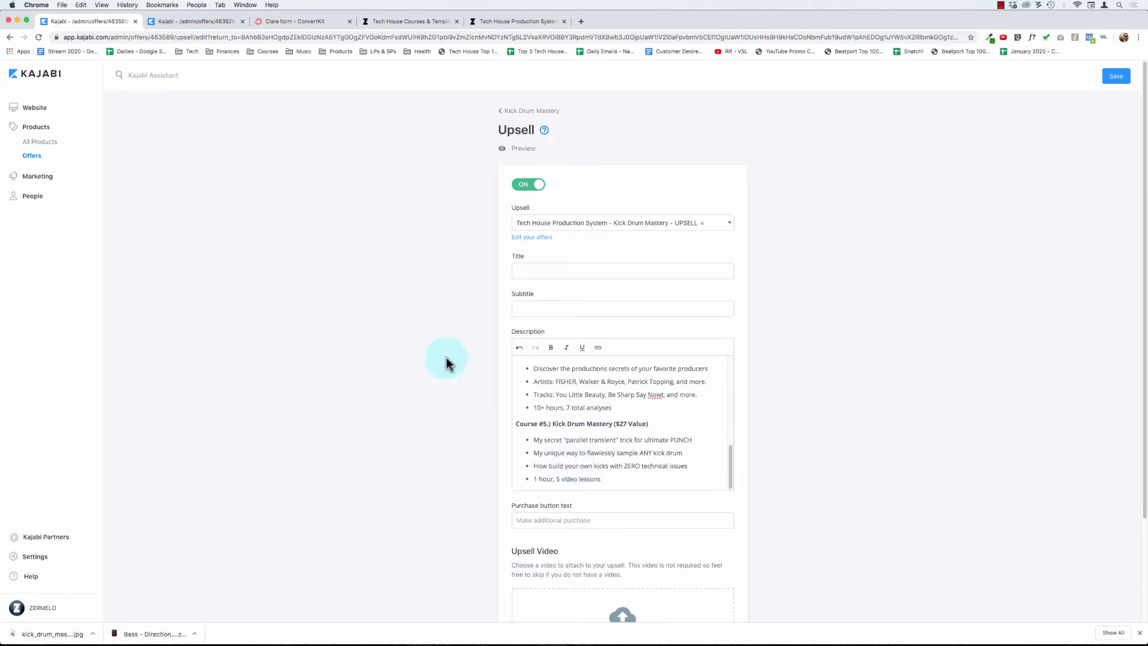
- Copy the Secrets Of The Groove upsell's title, "70% Off - Get The Full <em>Tech House Production System</em> & Save $311", into the Kick Drum Mastery upsell
{"action": "left_click", "coordinate": [190, 21]}
{"action": "triple_click", "coordinate": [555, 272]}
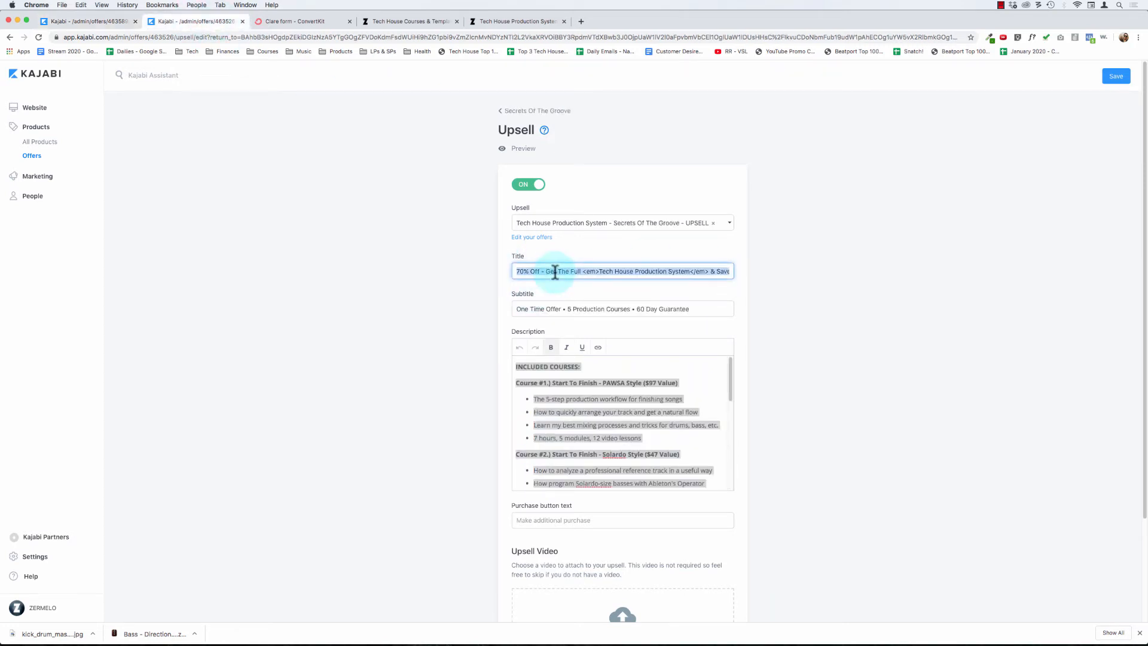
{"action": "key", "text": "super+c"}
{"action": "left_click", "coordinate": [94, 22]}
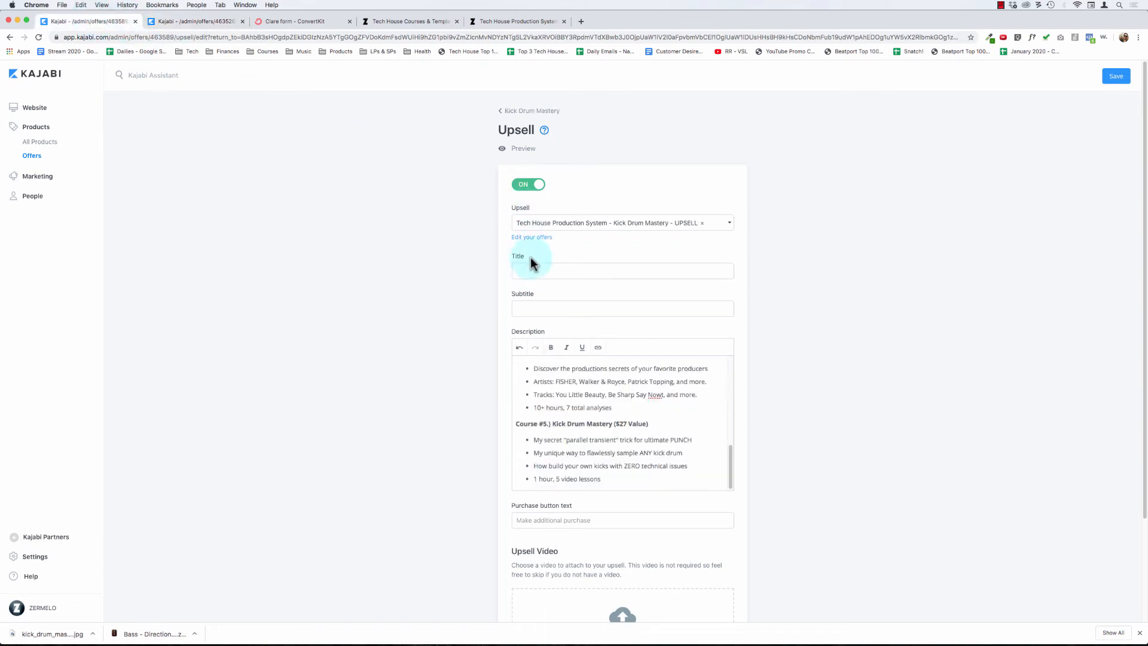
{"action": "left_click", "coordinate": [540, 270]}
{"action": "key", "text": "super+v"}
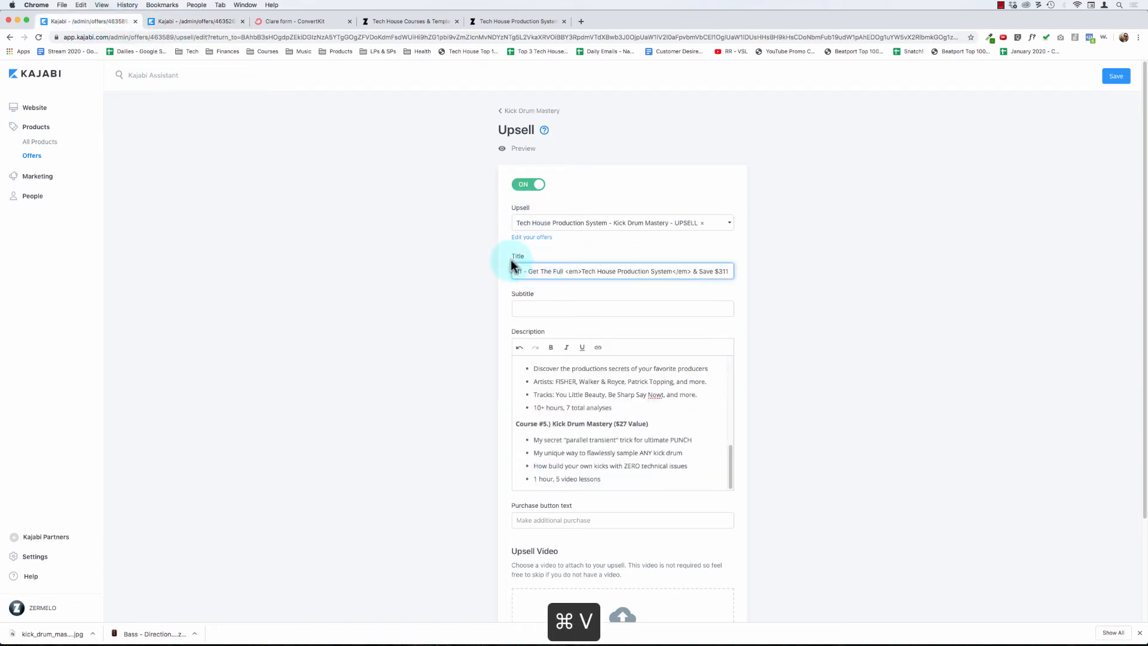
- Copy the subtitle "One Time Offer • 5 Production Courses • 60 Day Guarantee" into the Kick Drum Mastery upsell and save it
{"action": "left_click", "coordinate": [185, 24]}
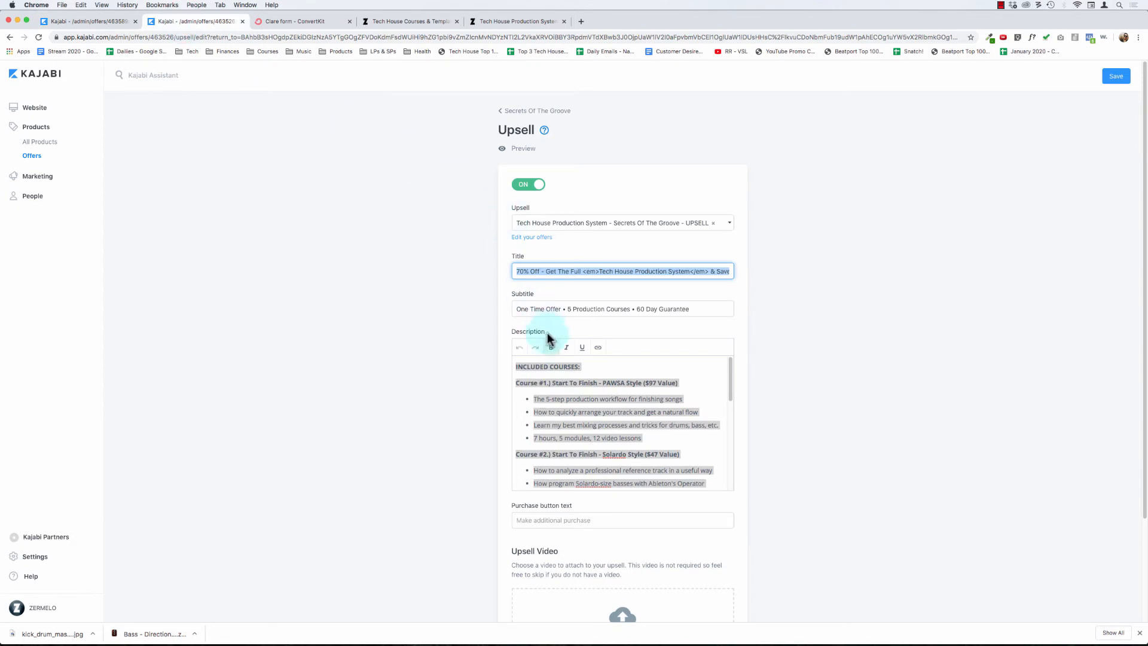
{"action": "triple_click", "coordinate": [561, 308]}
{"action": "key", "text": "super+c"}
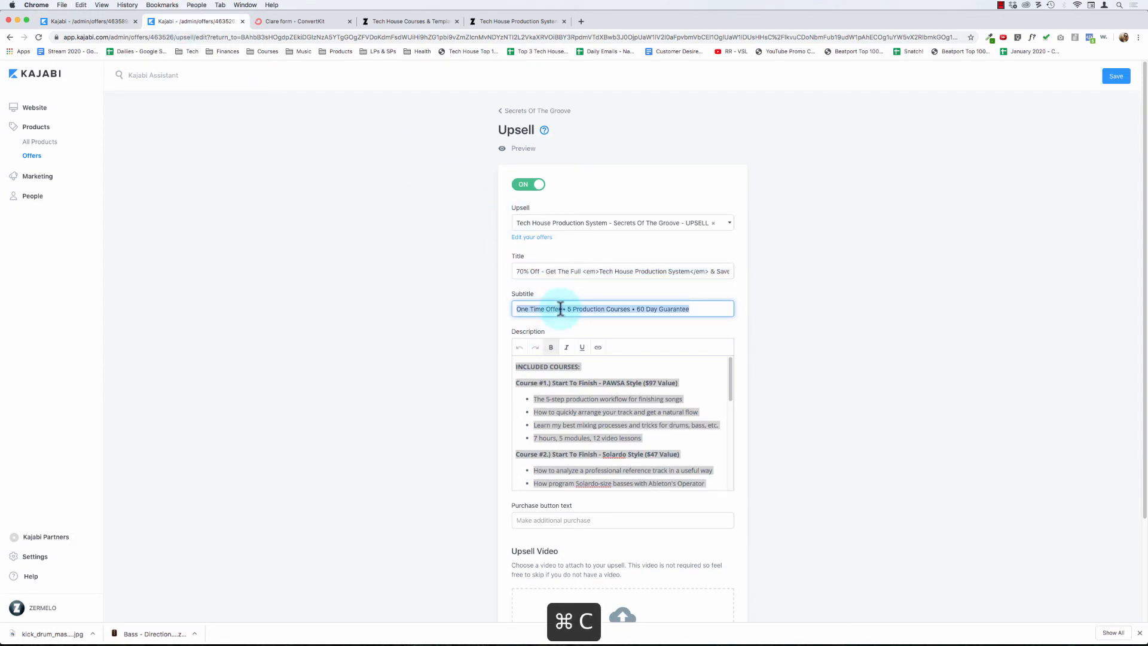
{"action": "left_click", "coordinate": [84, 22]}
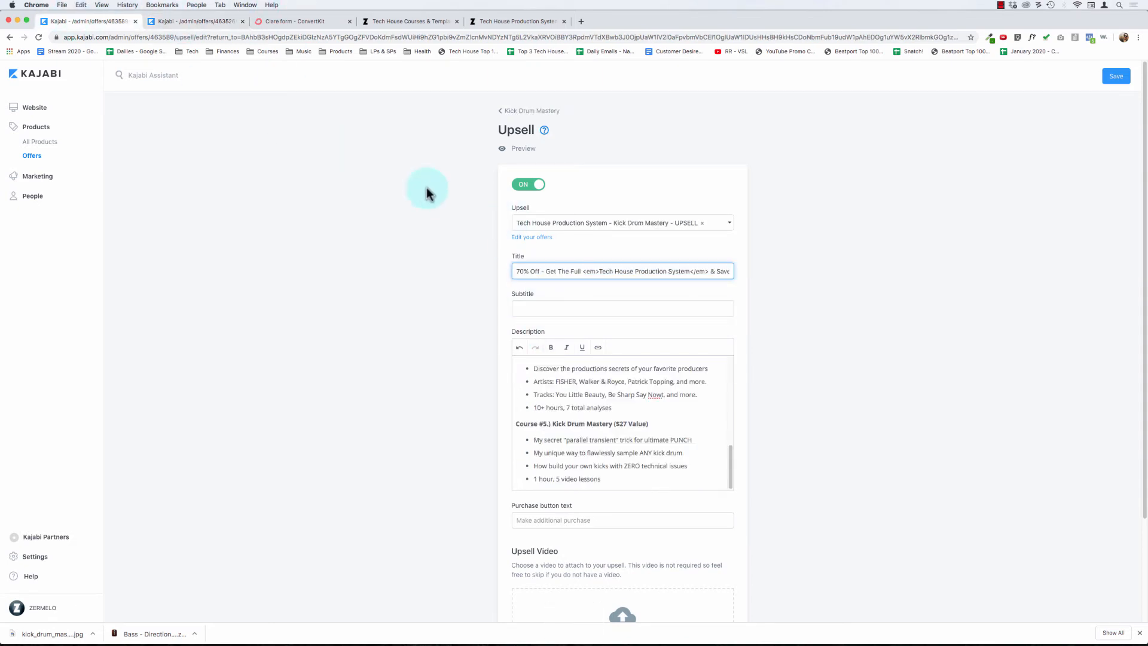
{"action": "left_click", "coordinate": [529, 307]}
{"action": "key", "text": "super+v"}
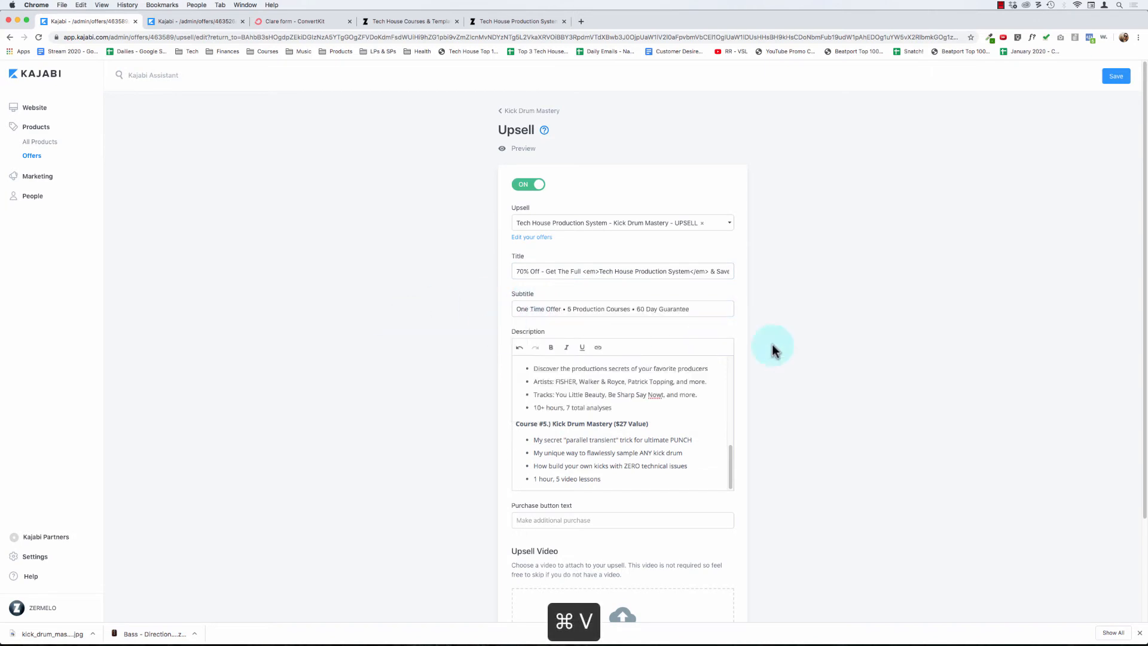
{"action": "left_click", "coordinate": [1118, 77]}
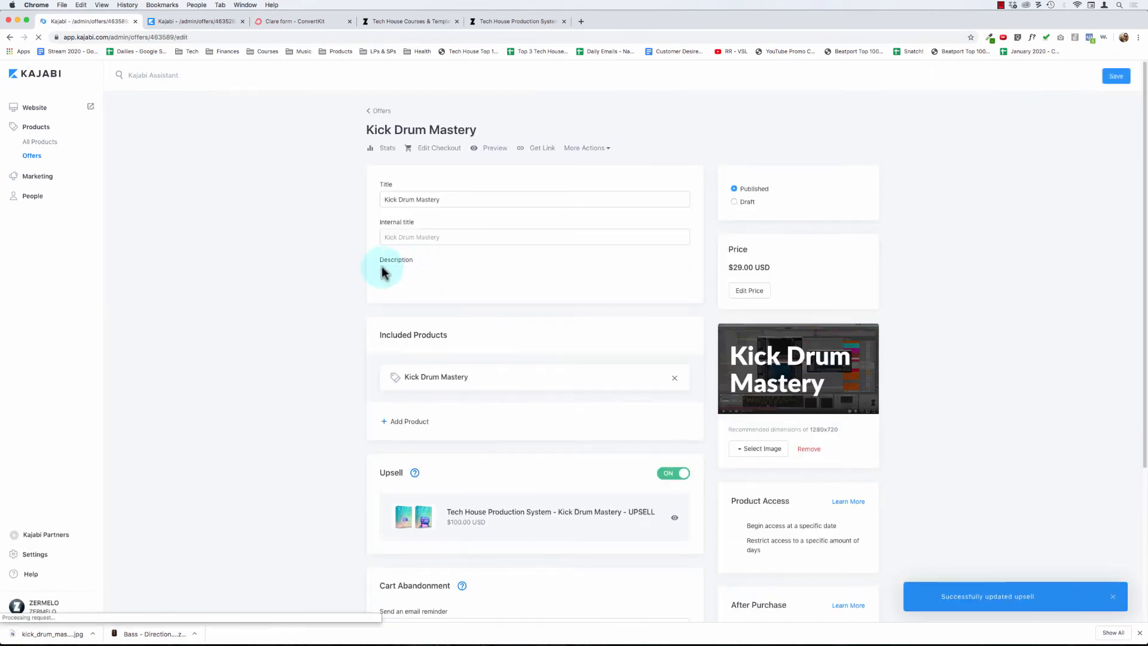
- Preview the Kick Drum Mastery upsell page, check its title, subtitle and course list, and close the preview
{"action": "scroll", "coordinate": [332, 292], "scroll_direction": "down", "scroll_amount": 5}
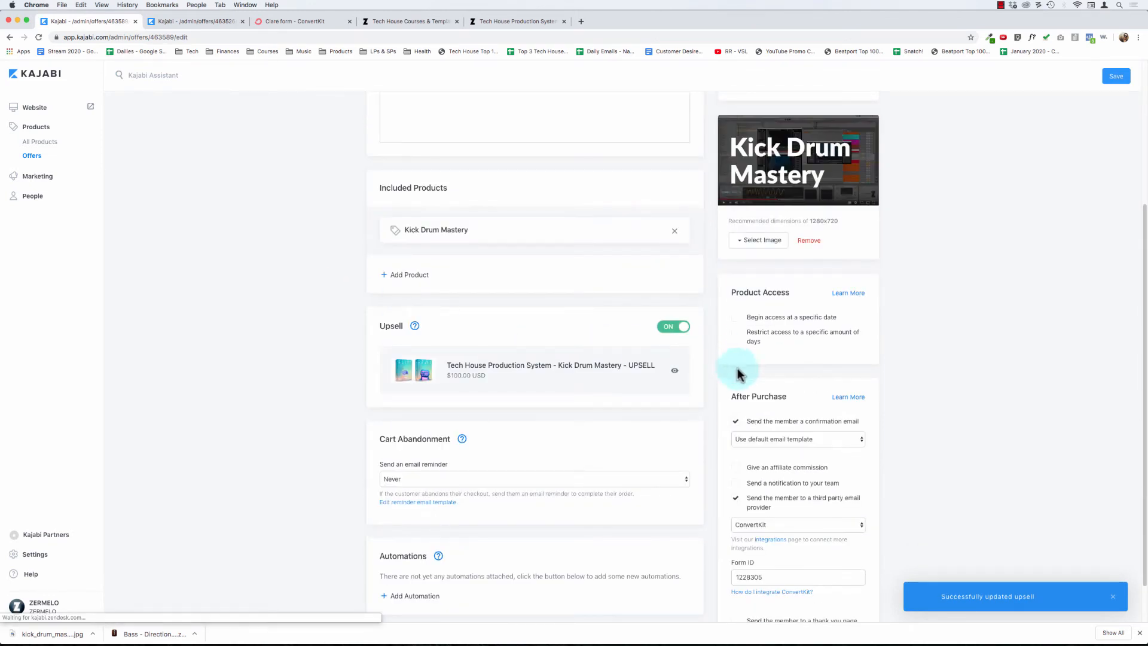
{"action": "left_click", "coordinate": [674, 370]}
{"action": "left_click", "coordinate": [183, 23]}
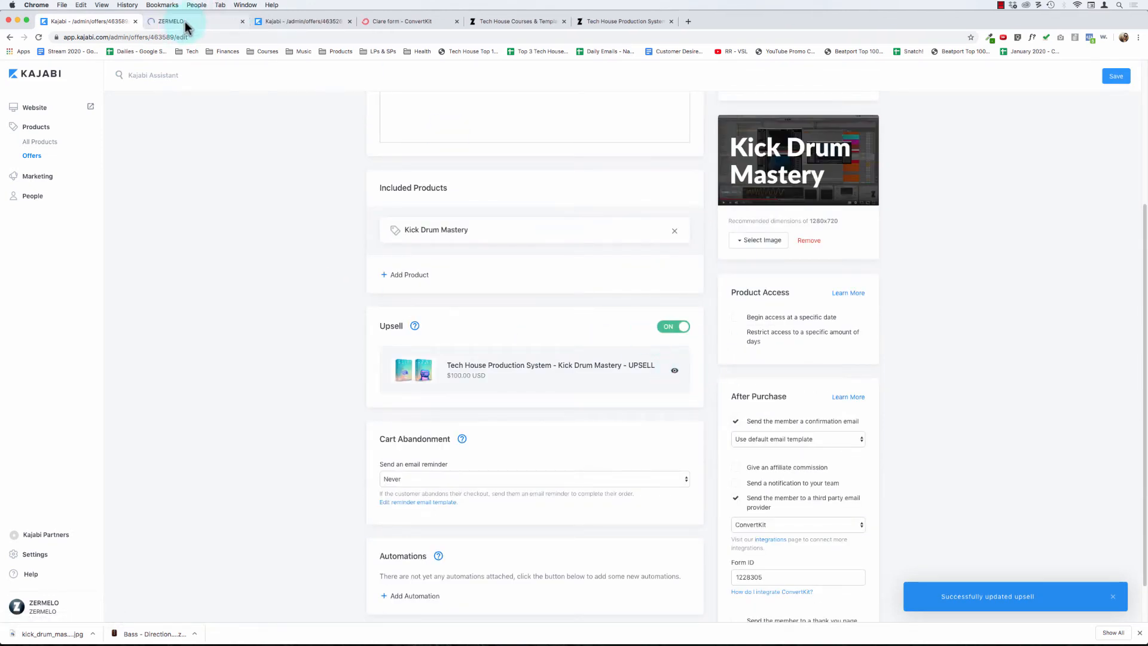
{"action": "left_click_drag", "start_coordinate": [475, 123], "coordinate": [598, 147]}
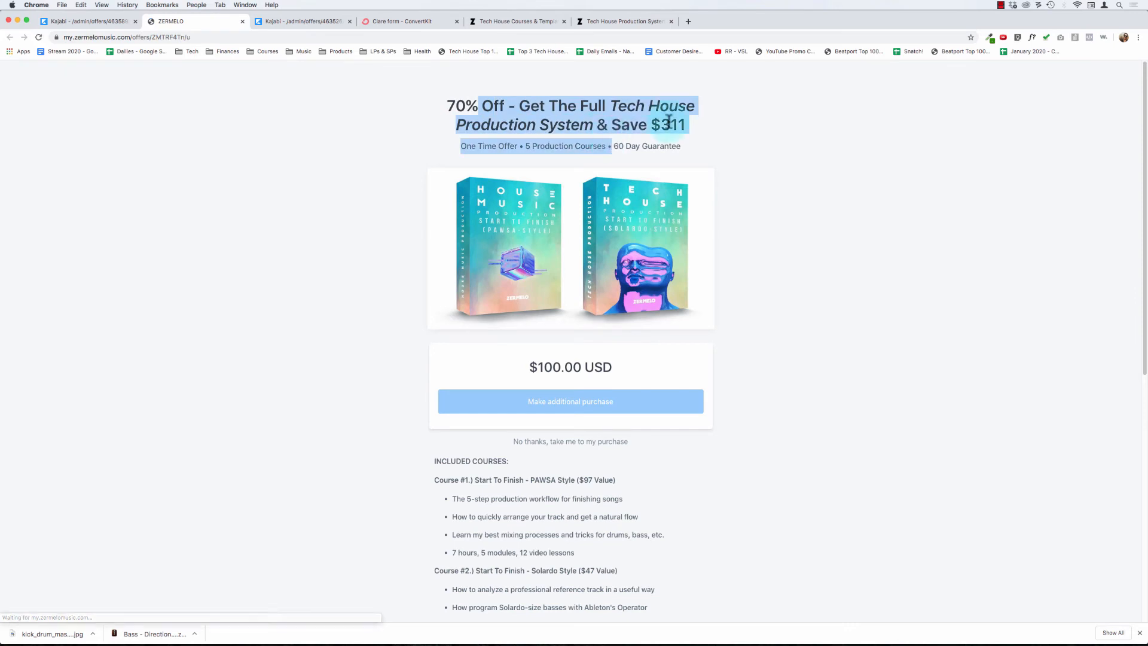
{"action": "left_click", "coordinate": [537, 123]}
{"action": "left_click_drag", "start_coordinate": [482, 146], "coordinate": [632, 155]}
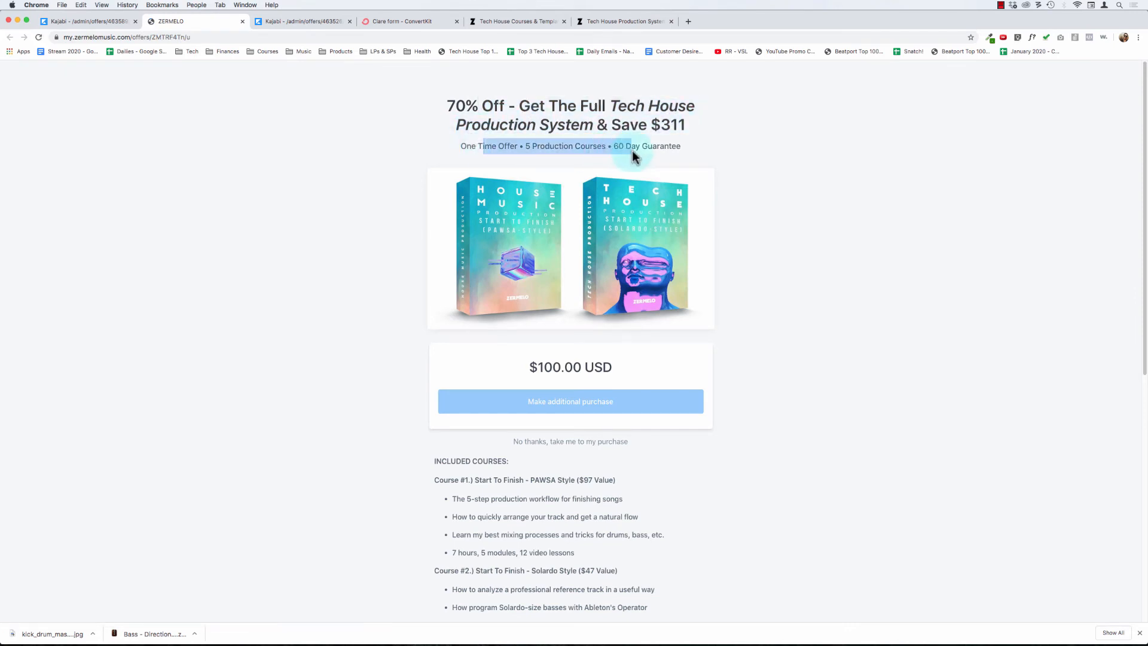
{"action": "left_click", "coordinate": [802, 279]}
{"action": "scroll", "coordinate": [771, 350], "scroll_direction": "down", "scroll_amount": 10}
{"action": "scroll", "coordinate": [772, 350], "scroll_direction": "up", "scroll_amount": 10}
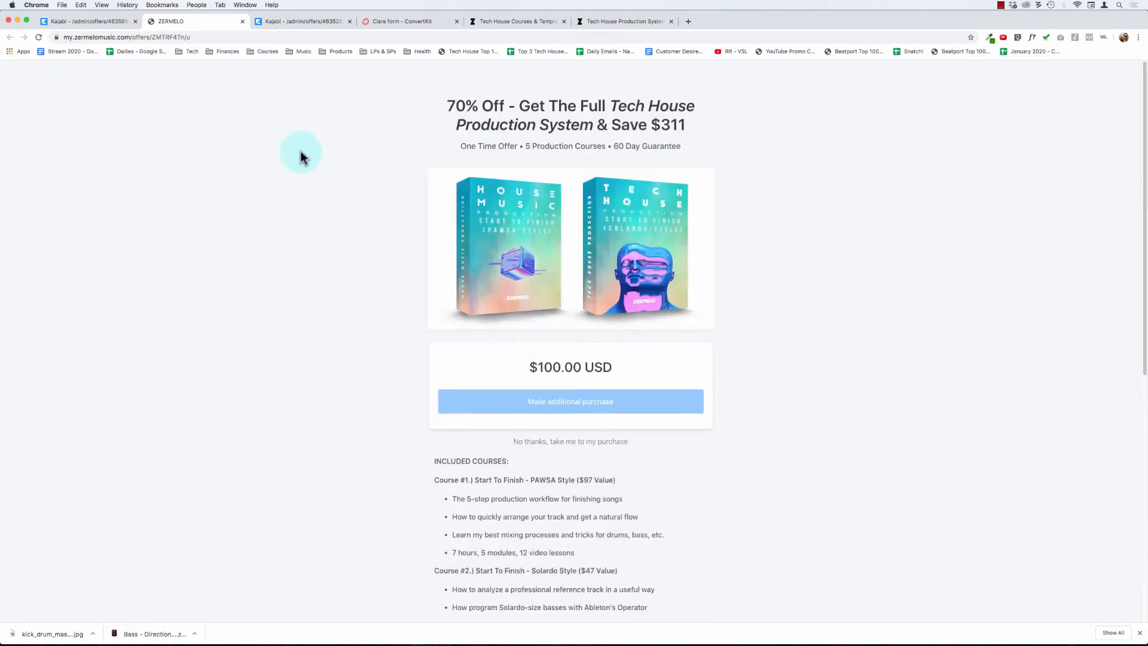
{"action": "left_click", "coordinate": [85, 22]}
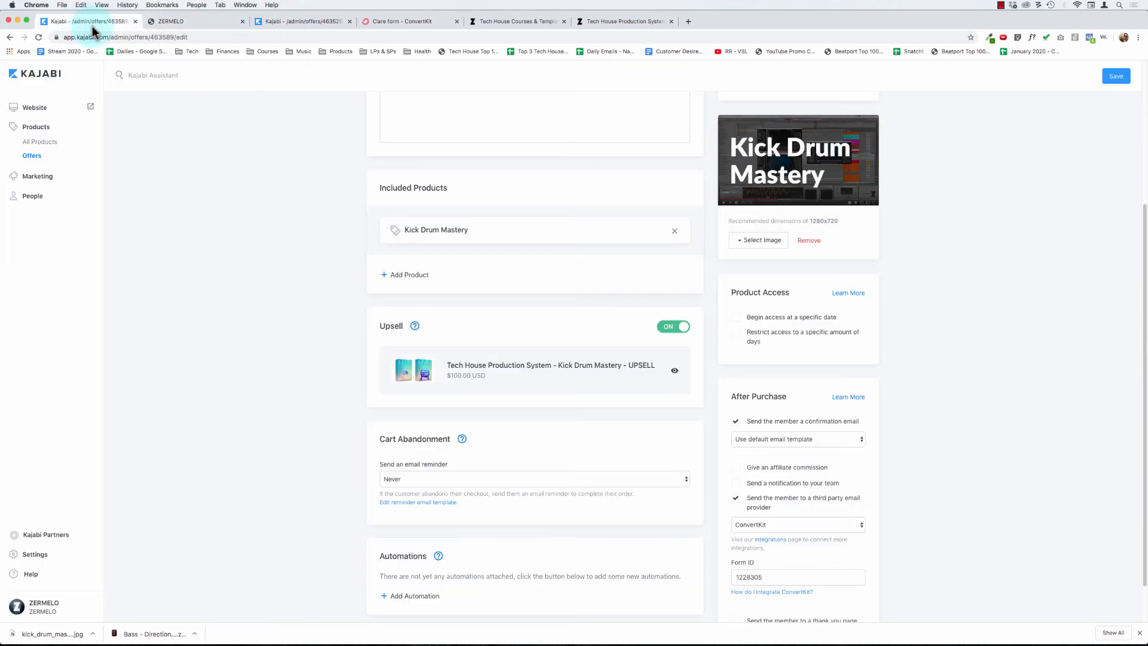
{"action": "left_click", "coordinate": [197, 22]}
{"action": "key", "text": "super+w"}
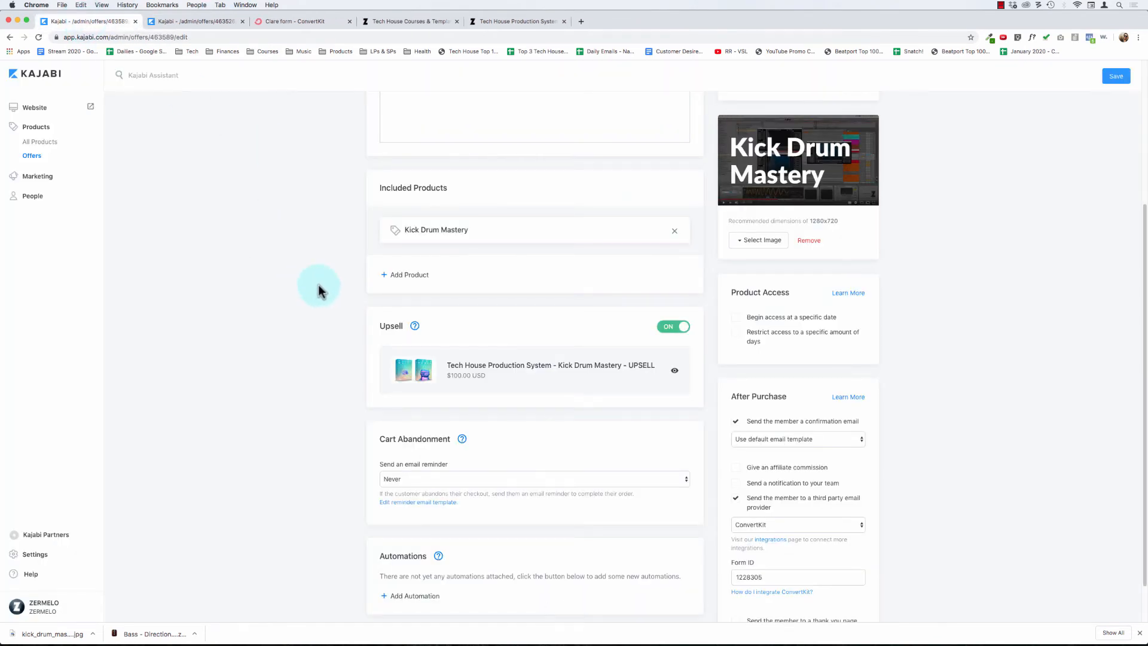
- Reopen the settings of the Kick Drum Mastery upsell and switch to the Calculator, placing it beside the form
{"action": "left_click", "coordinate": [620, 371]}
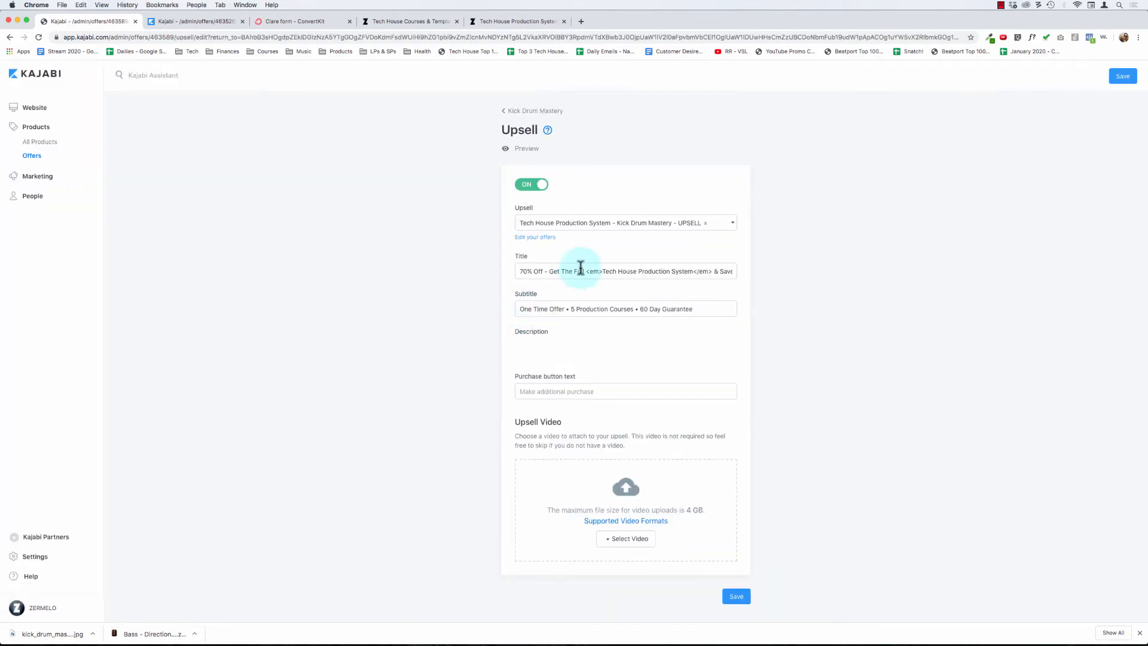
{"action": "key", "text": "super+Tab"}
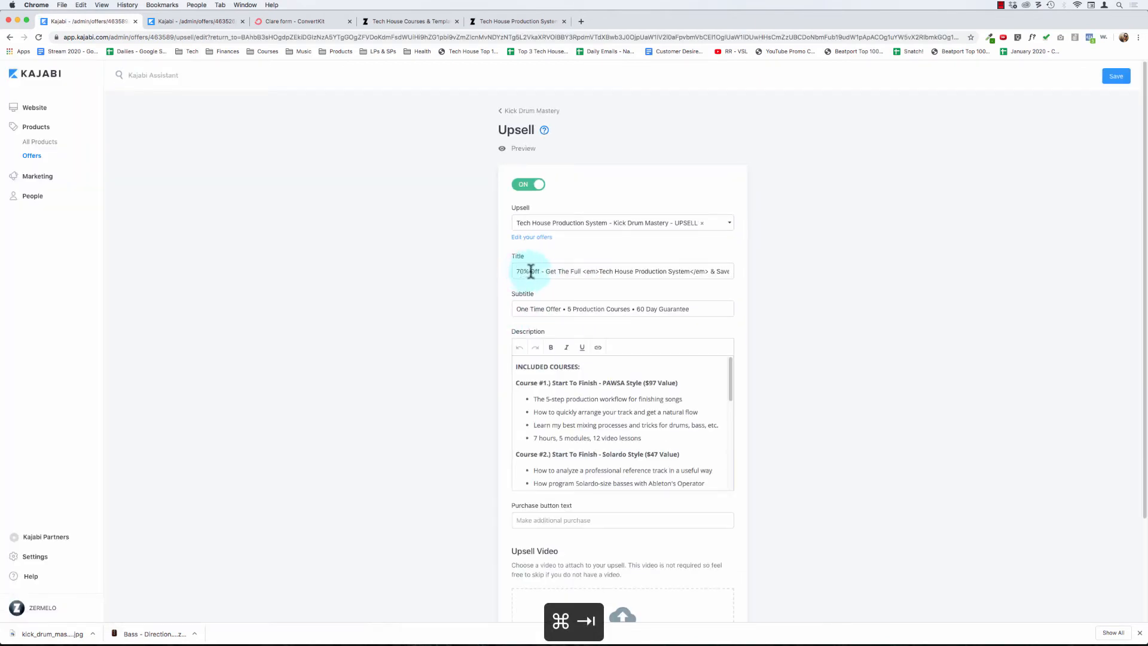
{"action": "left_click", "coordinate": [408, 332]}
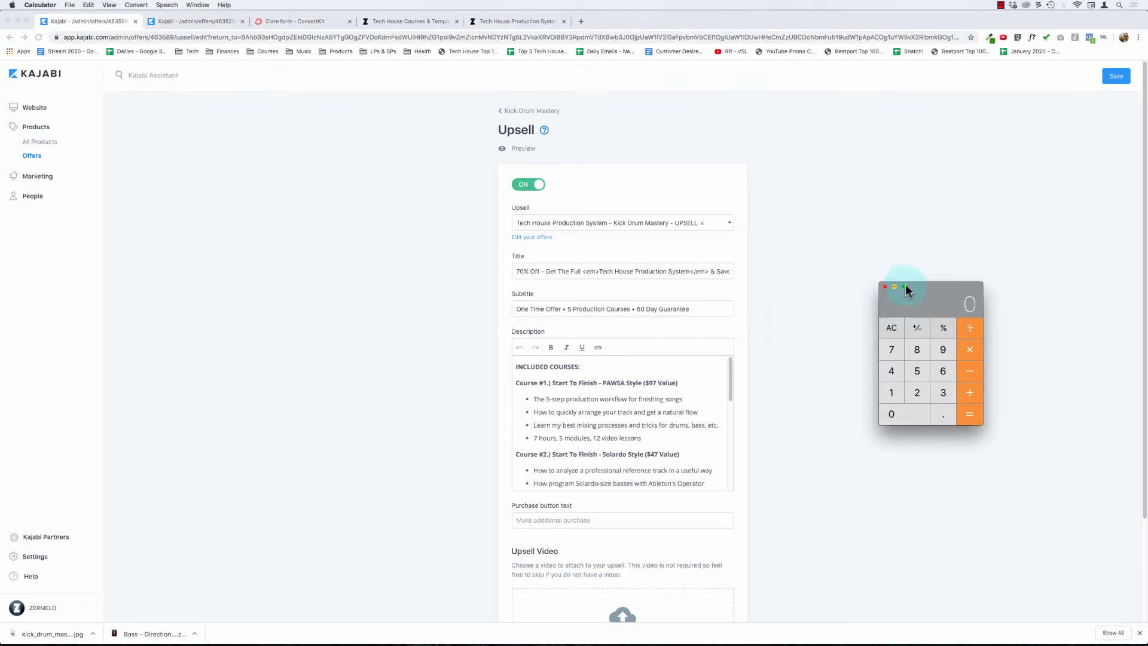
{"action": "left_click_drag", "start_coordinate": [942, 288], "coordinate": [891, 271]}
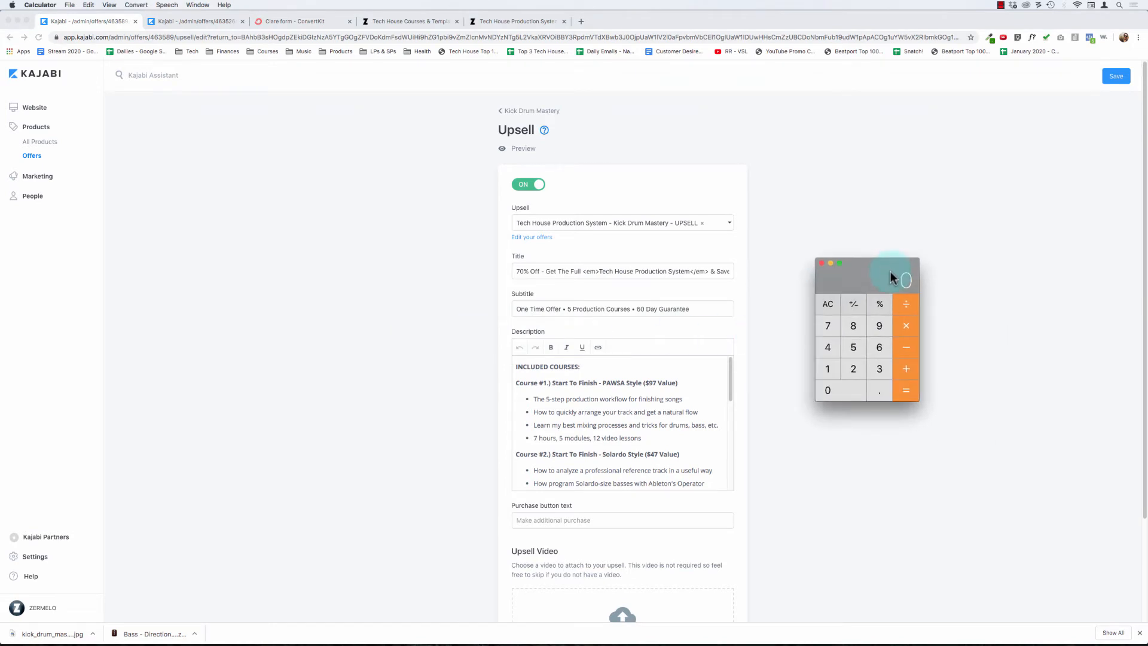
- Subtract 29 from 425 in the Calculator to work out the upsell's regular value
{"action": "left_click", "coordinate": [838, 351]}
{"action": "left_click", "coordinate": [853, 367]}
{"action": "left_click", "coordinate": [854, 348]}
{"action": "left_click", "coordinate": [906, 346]}
{"action": "left_click", "coordinate": [853, 369]}
{"action": "left_click", "coordinate": [880, 327]}
{"action": "left_click", "coordinate": [906, 389]}
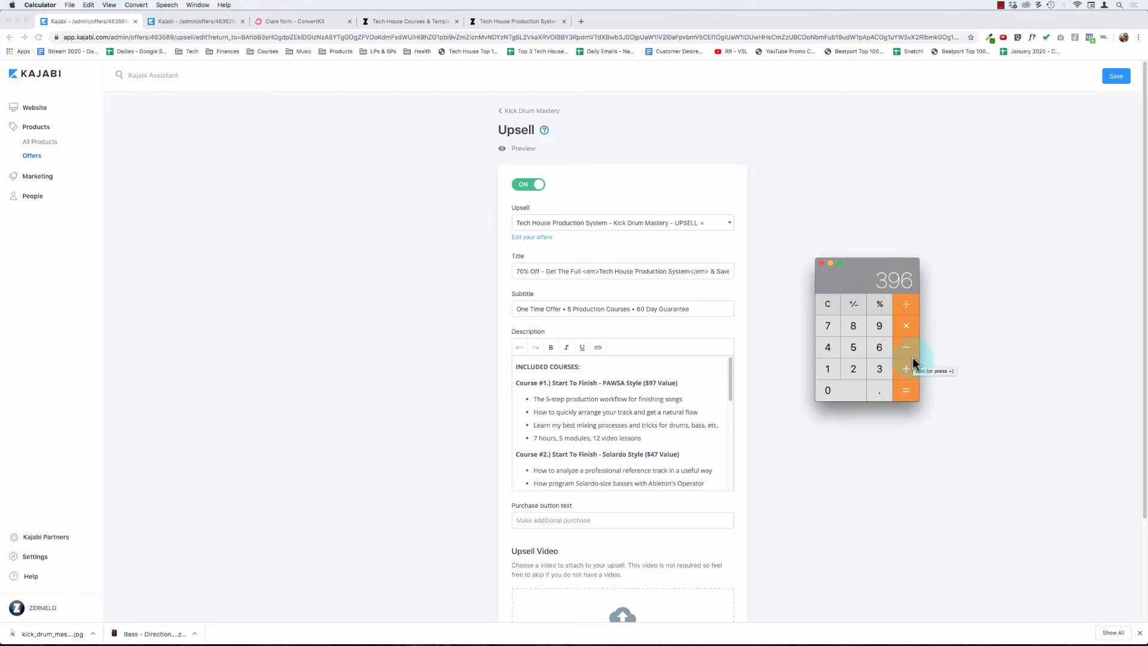
- Divide 100 by 396 in the Calculator to work out the discount of the upsell price
{"action": "left_click", "coordinate": [826, 369]}
{"action": "double_click", "coordinate": [828, 386]}
{"action": "left_click", "coordinate": [902, 309]}
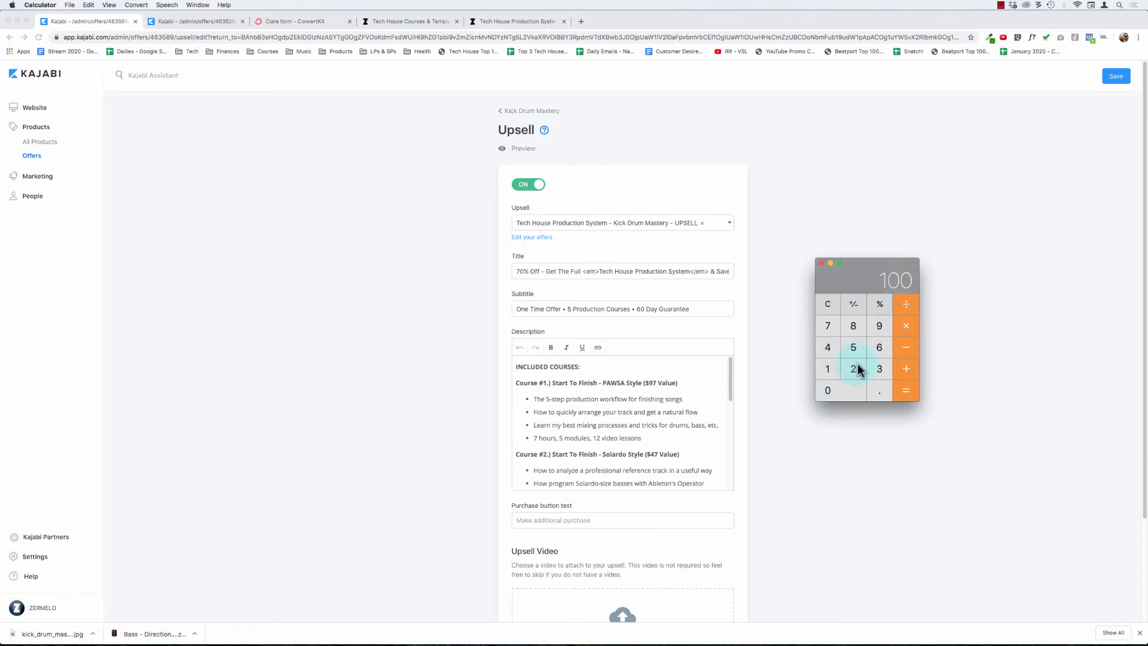
{"action": "left_click", "coordinate": [878, 370]}
{"action": "left_click", "coordinate": [879, 328]}
{"action": "left_click", "coordinate": [881, 352]}
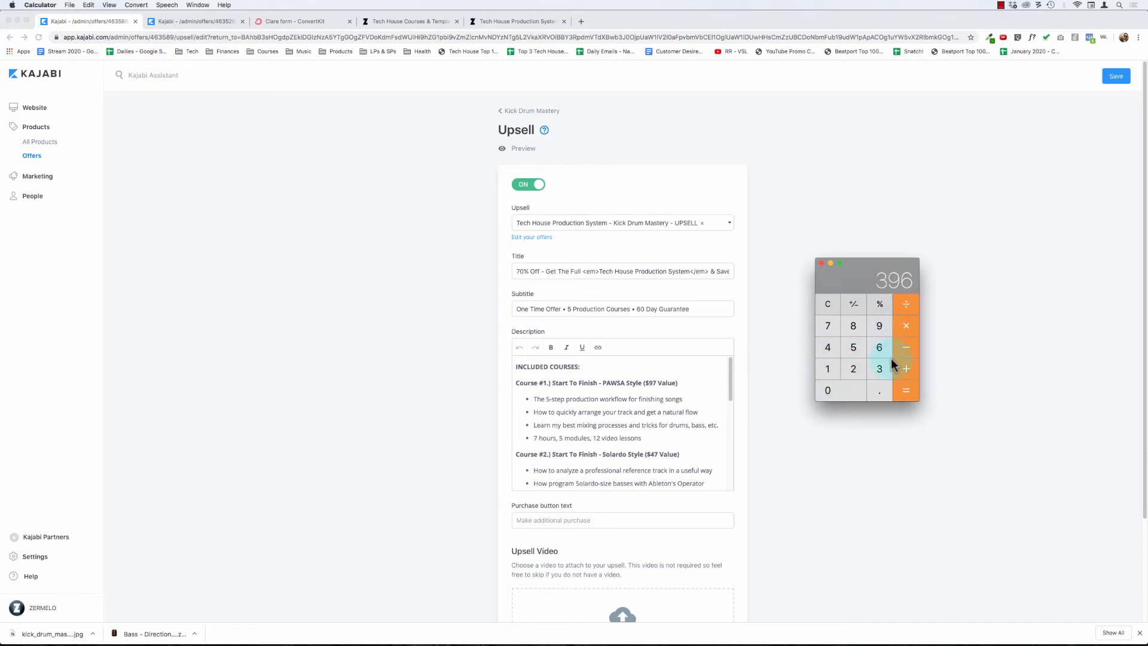
{"action": "left_click", "coordinate": [906, 391]}
{"action": "left_click_drag", "start_coordinate": [870, 268], "coordinate": [906, 314]}
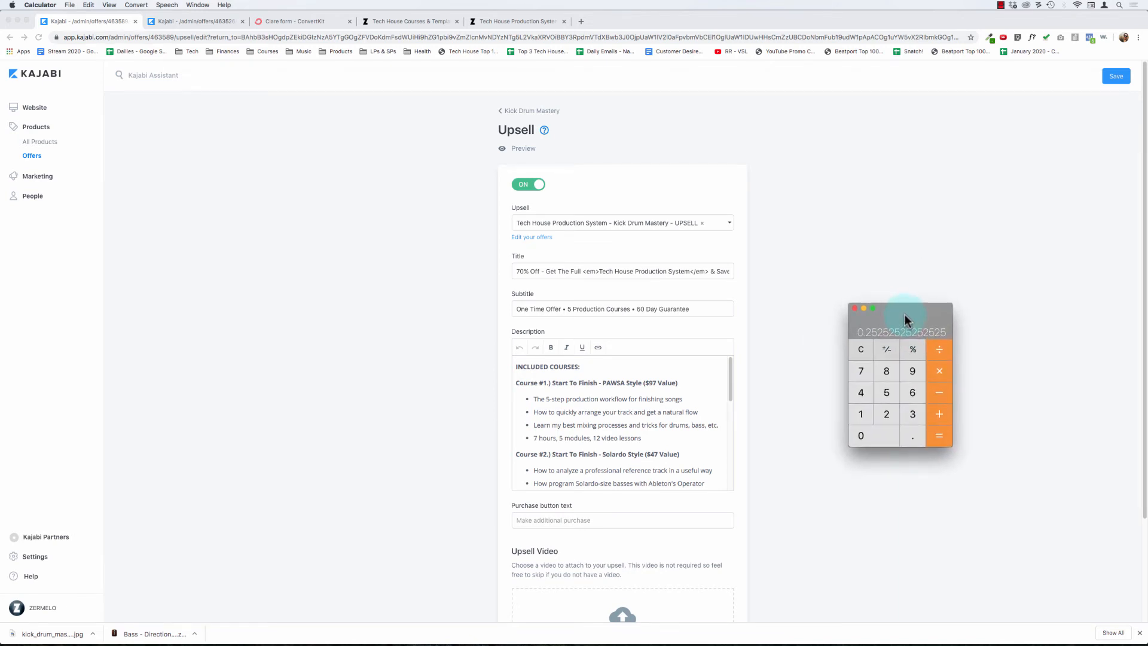
- Clear the Calculator and return to the upsell's title to check the savings amount at its end
{"action": "left_click", "coordinate": [861, 349]}
{"action": "left_click_drag", "start_coordinate": [920, 313], "coordinate": [898, 300]}
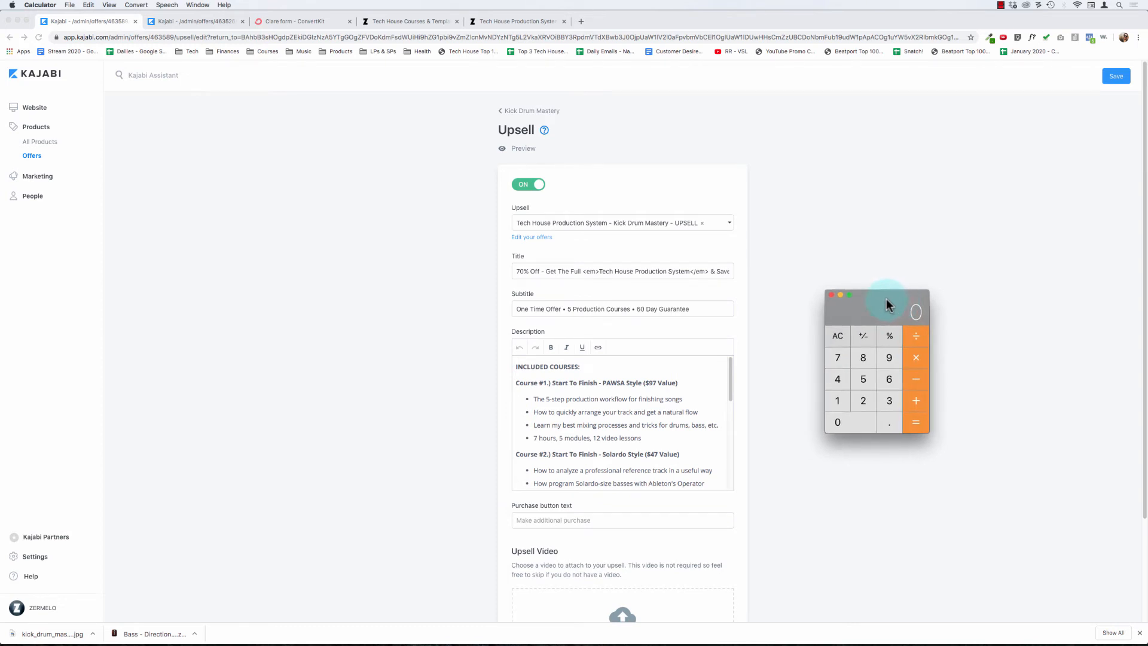
{"action": "left_click", "coordinate": [550, 272]}
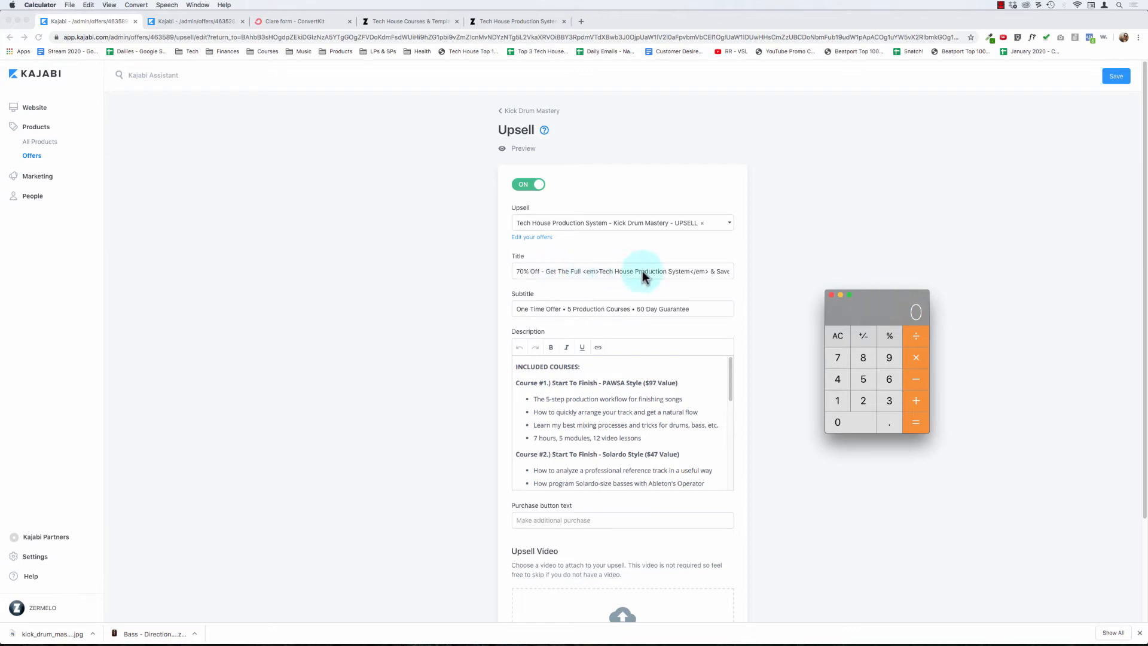
{"action": "left_click_drag", "start_coordinate": [663, 271], "coordinate": [722, 272]}
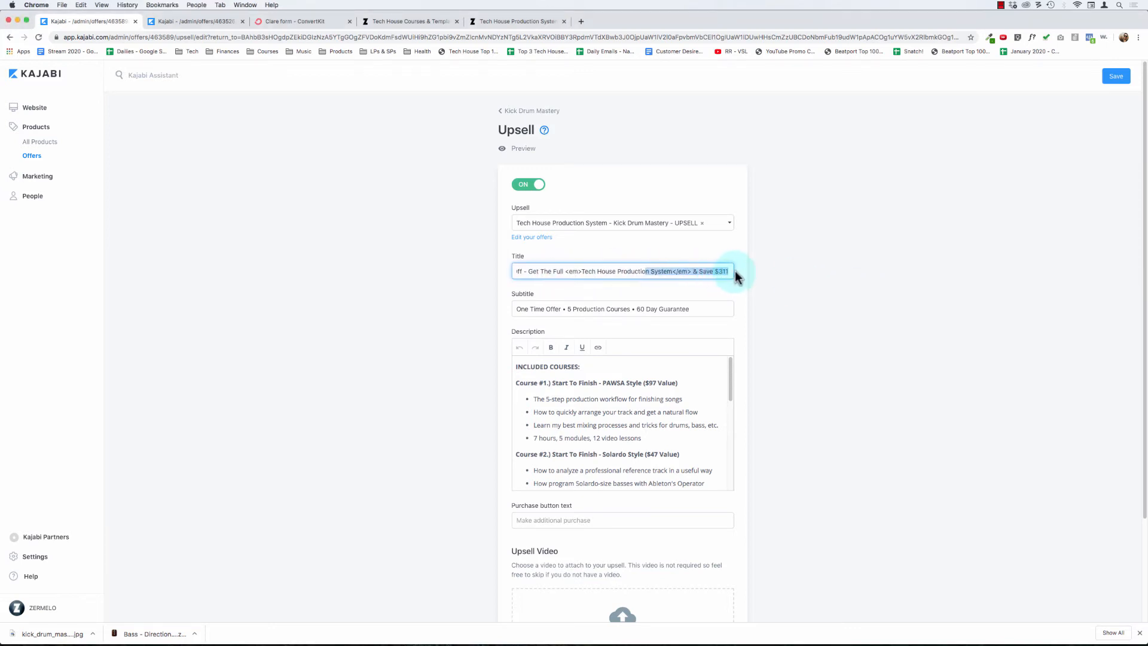
- Switch to the Calculator and subtract 29 and 100 from 425 to work out the upsell's savings amount
{"action": "key", "text": "super+Tab"}
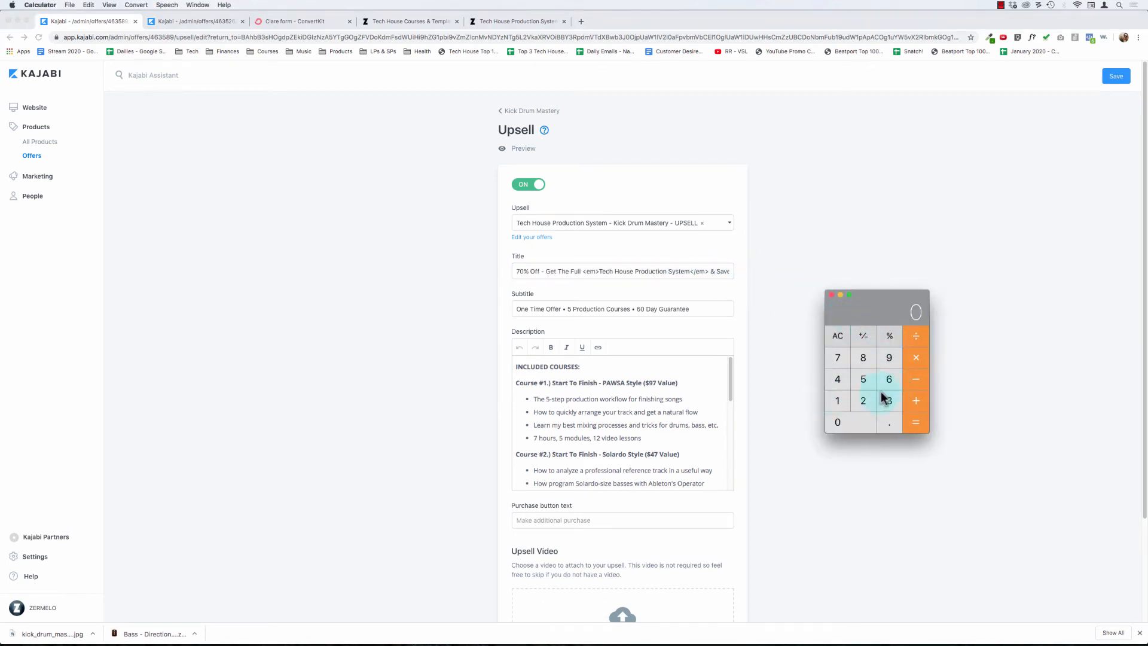
{"action": "left_click", "coordinate": [841, 380]}
{"action": "left_click", "coordinate": [863, 398]}
{"action": "left_click", "coordinate": [862, 380]}
{"action": "left_click", "coordinate": [913, 386]}
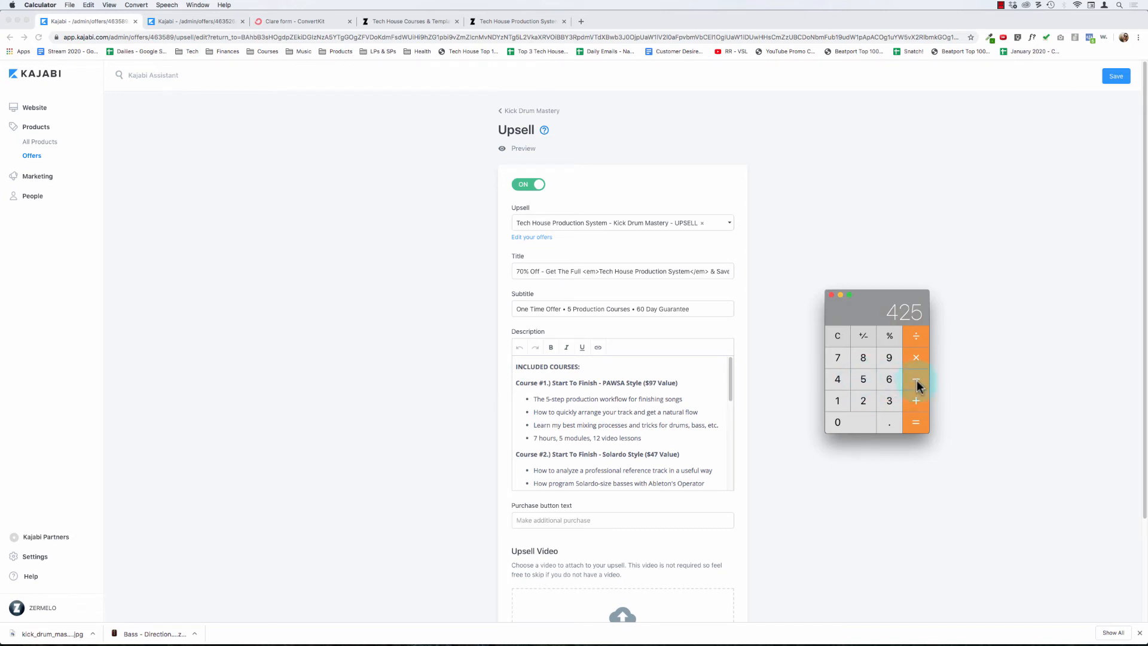
{"action": "left_click", "coordinate": [866, 400]}
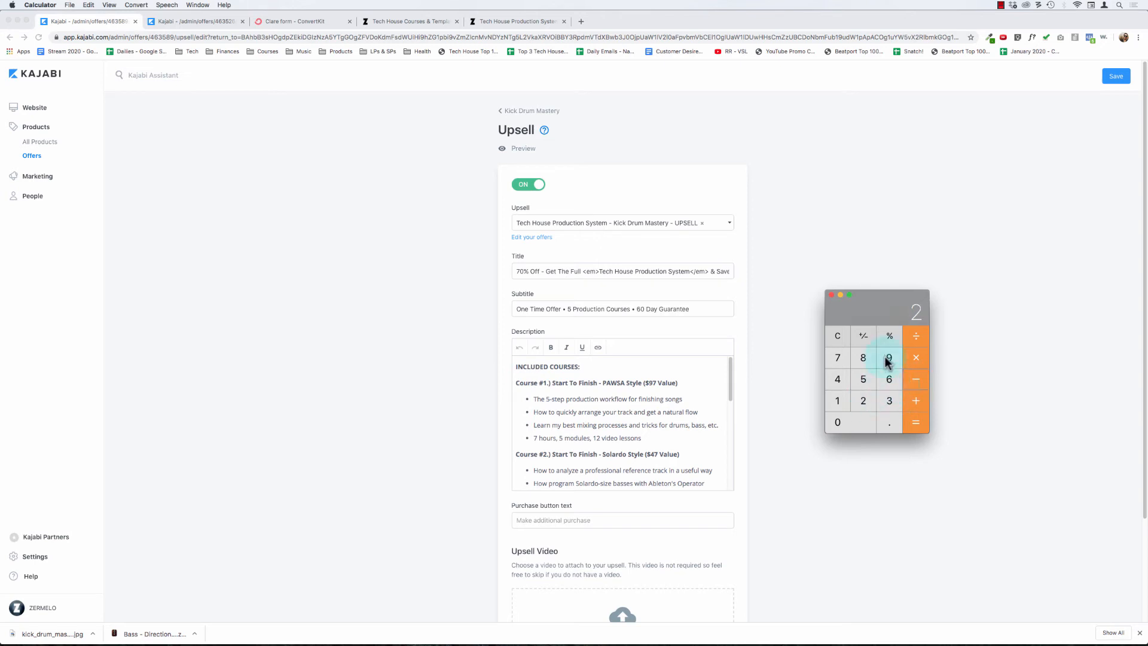
{"action": "left_click", "coordinate": [913, 414]}
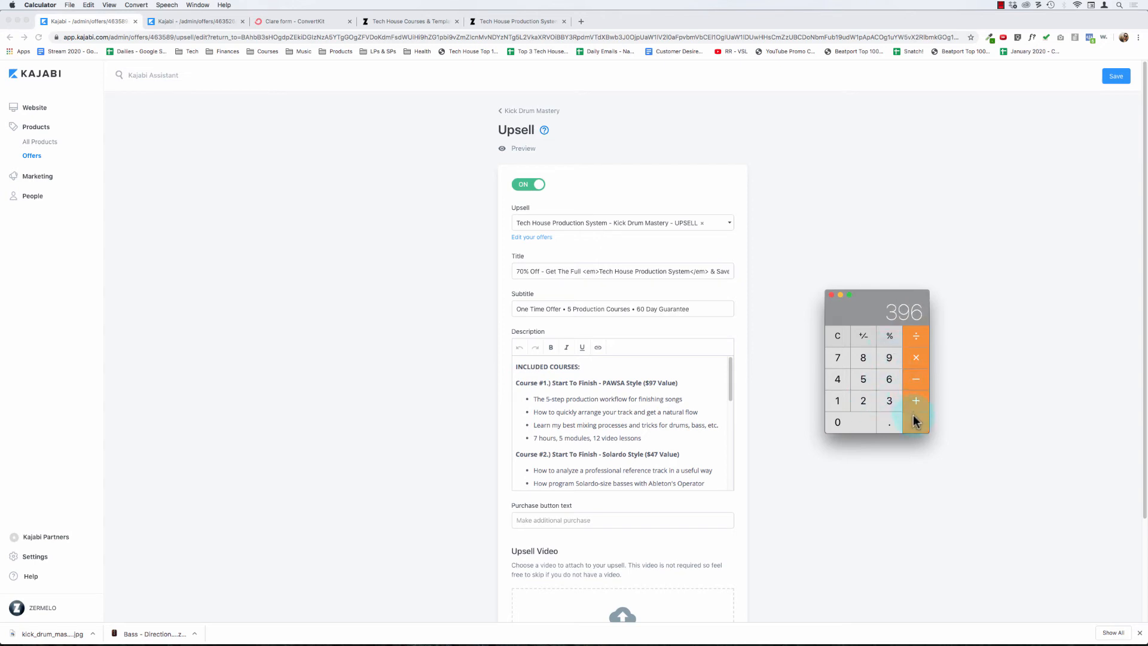
{"action": "left_click", "coordinate": [920, 379]}
{"action": "left_click", "coordinate": [841, 399]}
{"action": "left_click", "coordinate": [843, 418]}
{"action": "left_click", "coordinate": [864, 422]}
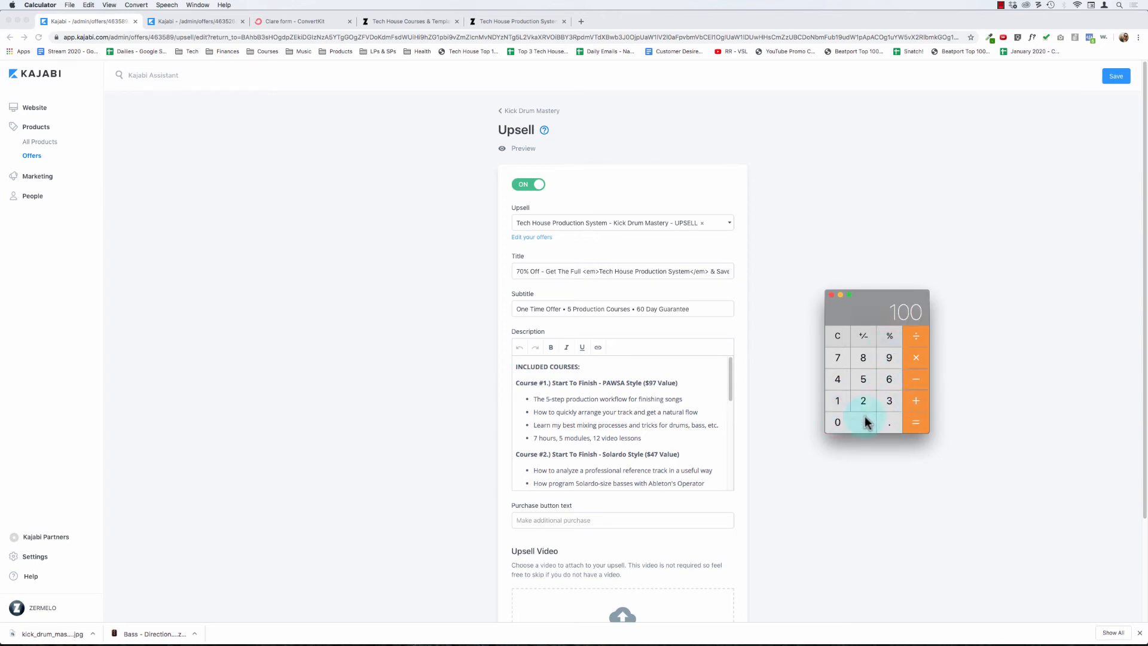
{"action": "left_click", "coordinate": [913, 421]}
- Change the savings amount at the end of the upsell's title to $296
{"action": "left_click", "coordinate": [712, 272]}
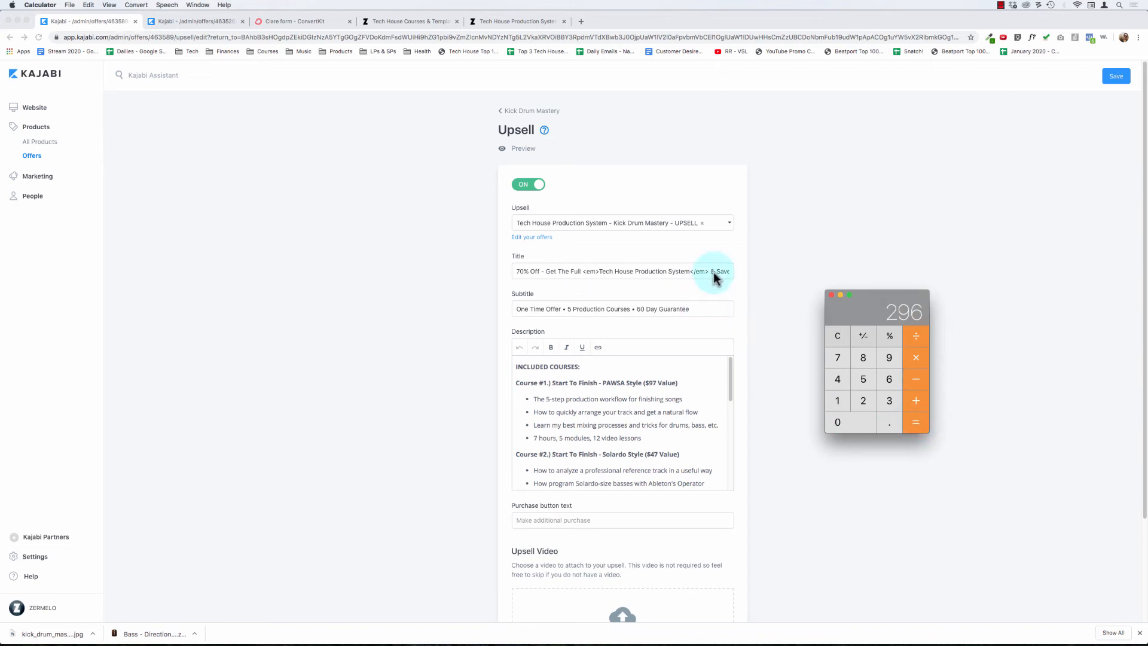
{"action": "left_click", "coordinate": [700, 274]}
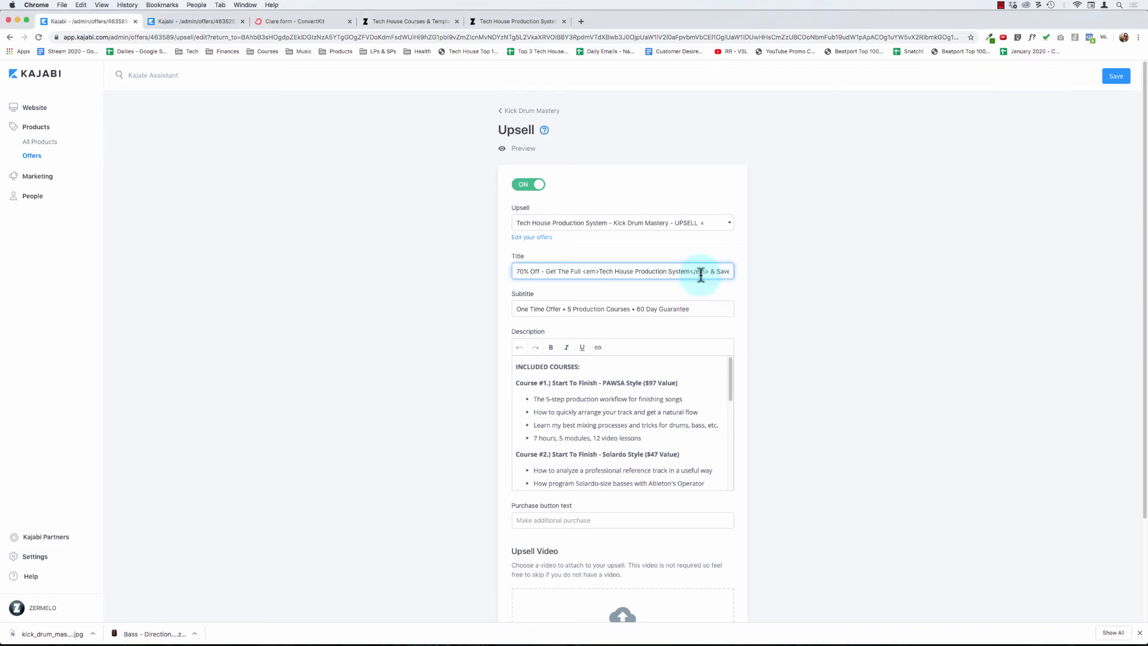
{"action": "left_click_drag", "start_coordinate": [689, 272], "coordinate": [799, 284]}
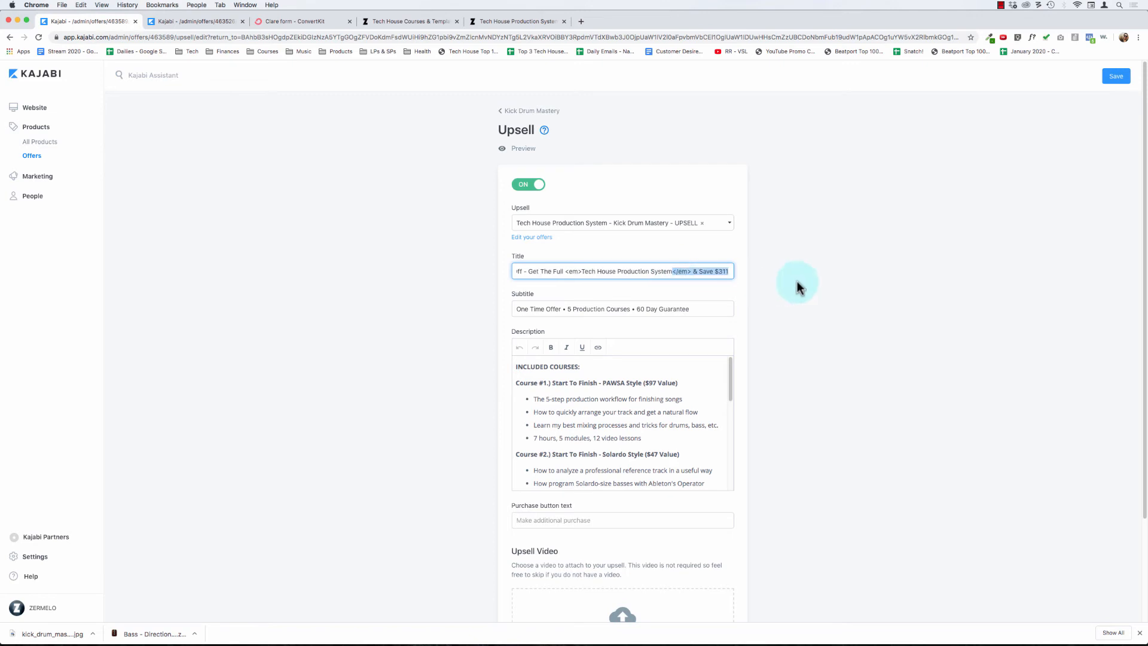
{"action": "key", "text": "Right"}
{"action": "key", "text": "BackSpace"}
{"action": "key", "text": "BackSpace"}
{"action": "key", "text": "BackSpace"}
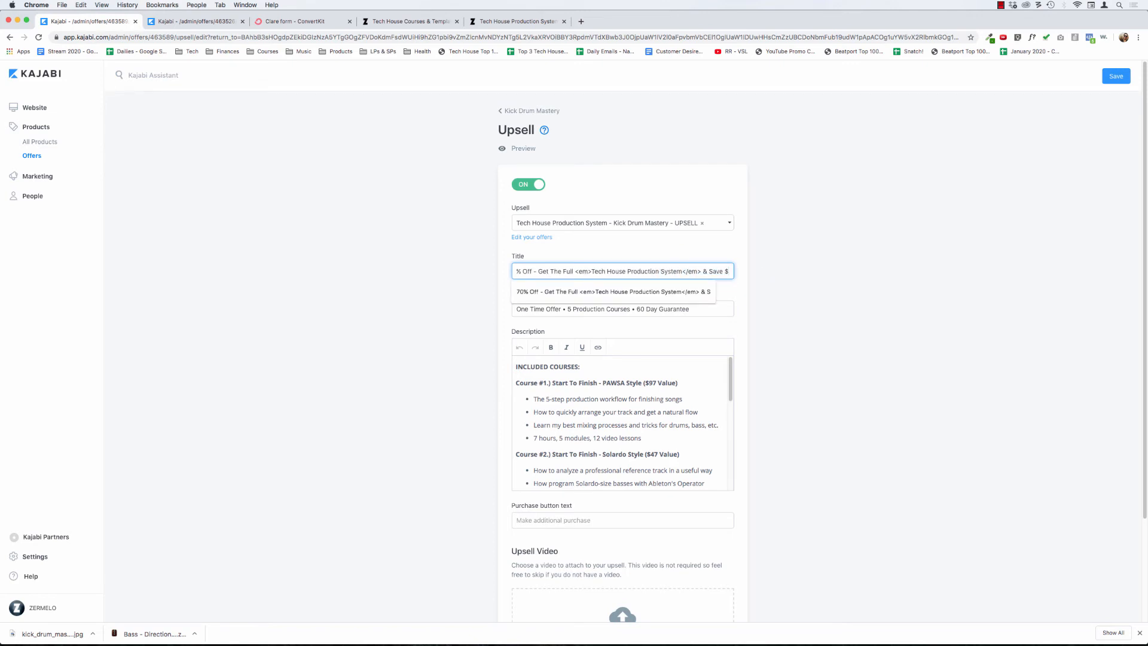
{"action": "type", "text": "296"}
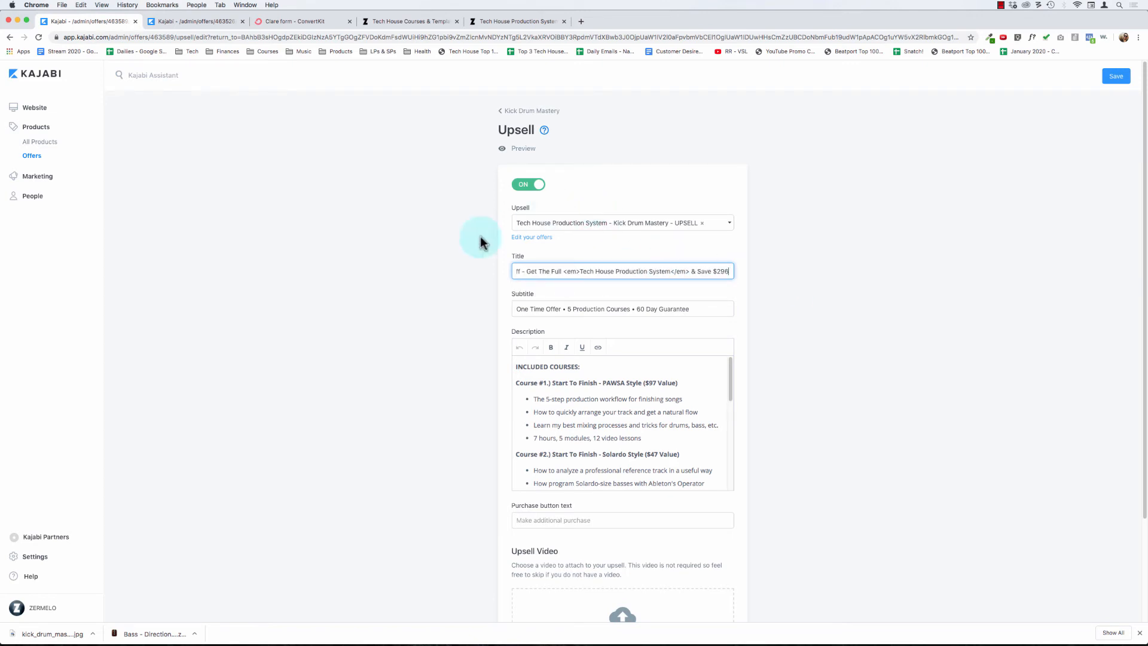
{"action": "left_click", "coordinate": [472, 245]}
- Look over the course list in the upsell's description and save the upsell
{"action": "scroll", "coordinate": [458, 287], "scroll_direction": "down", "scroll_amount": 1}
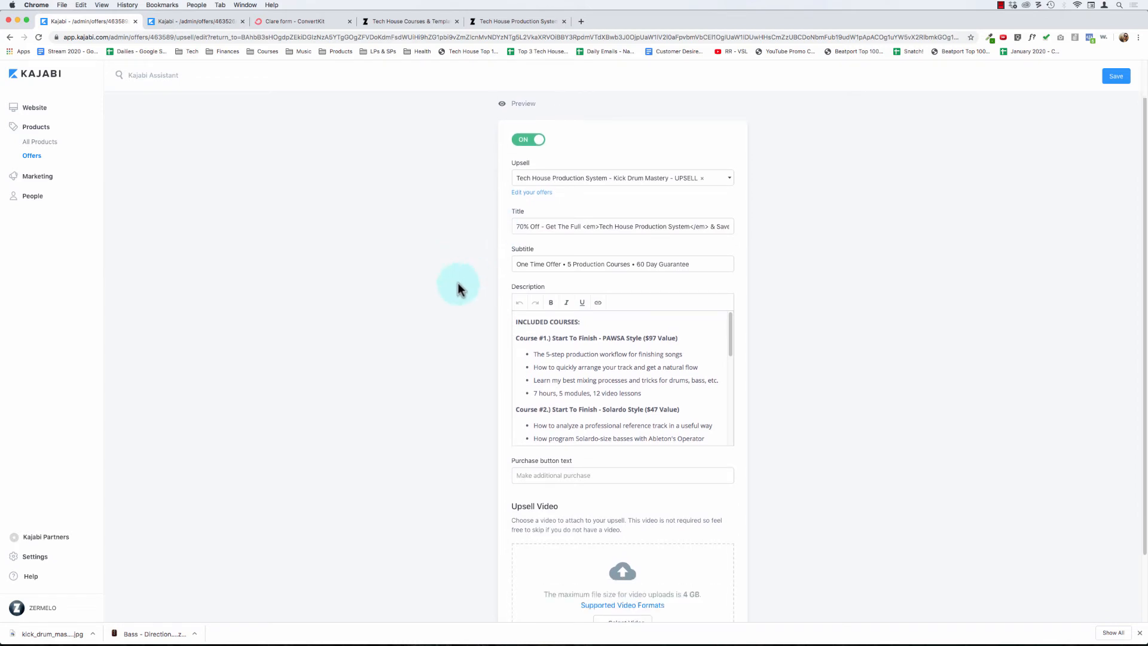
{"action": "scroll", "coordinate": [586, 392], "scroll_direction": "down", "scroll_amount": 3}
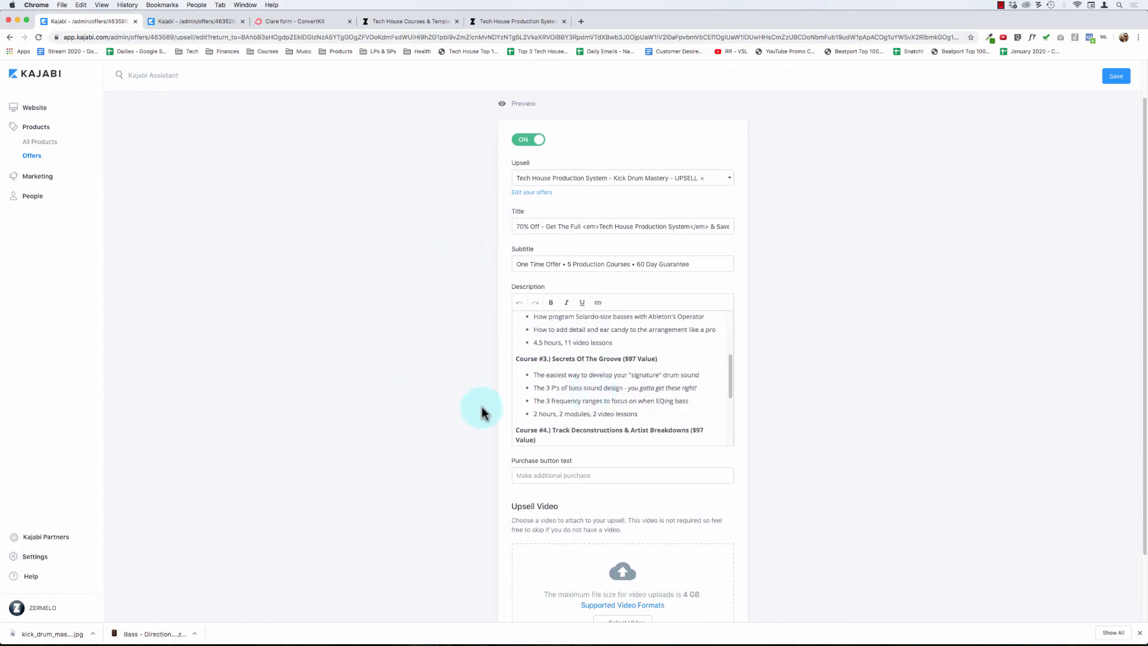
{"action": "scroll", "coordinate": [482, 411], "scroll_direction": "down", "scroll_amount": 2}
{"action": "scroll", "coordinate": [482, 411], "scroll_direction": "up", "scroll_amount": 3}
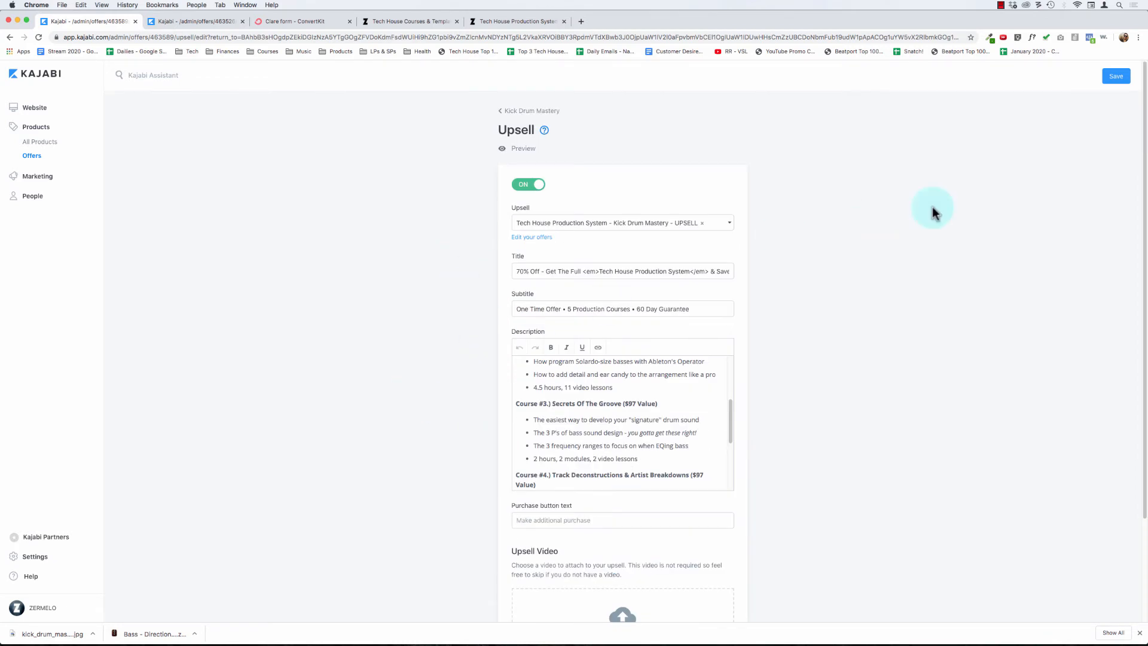
{"action": "left_click", "coordinate": [1117, 78]}
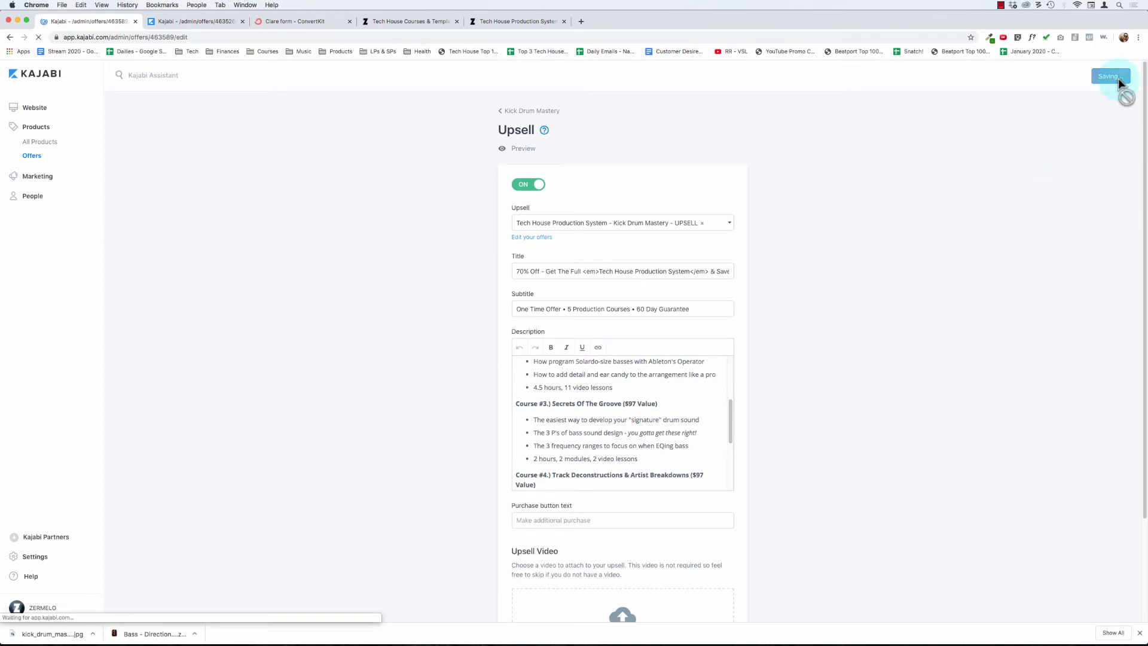
- Switch to the TextEdit checklist and mark the upsell item with an x
{"action": "key", "text": "super+Tab"}
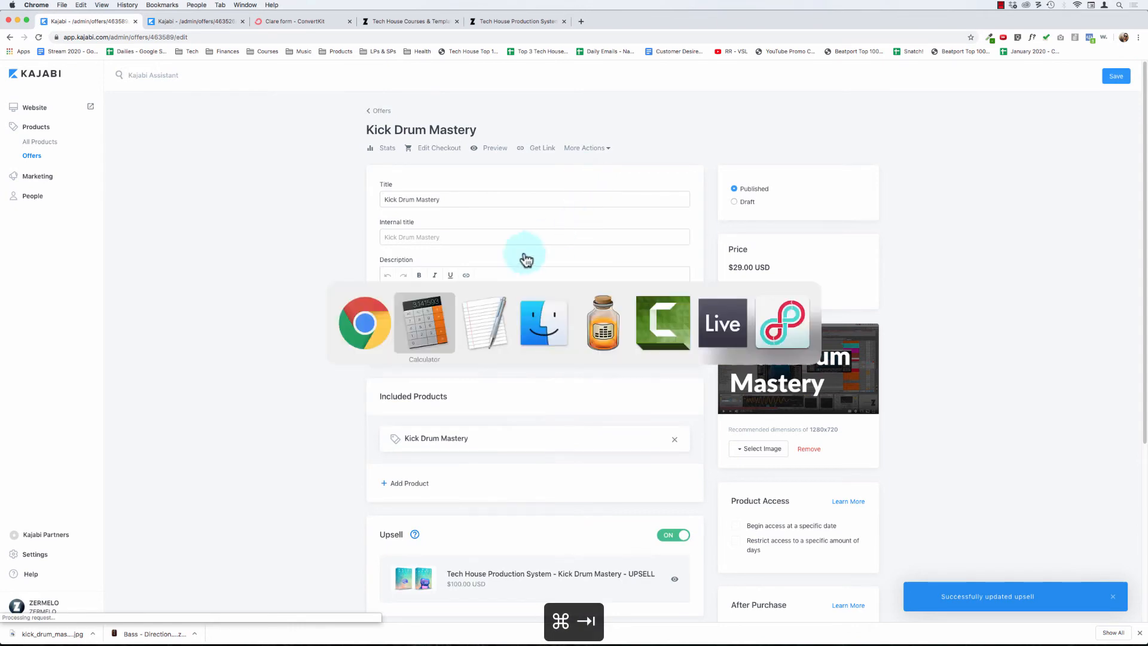
{"action": "key", "text": "super+Tab"}
{"action": "key", "text": "super+Left"}
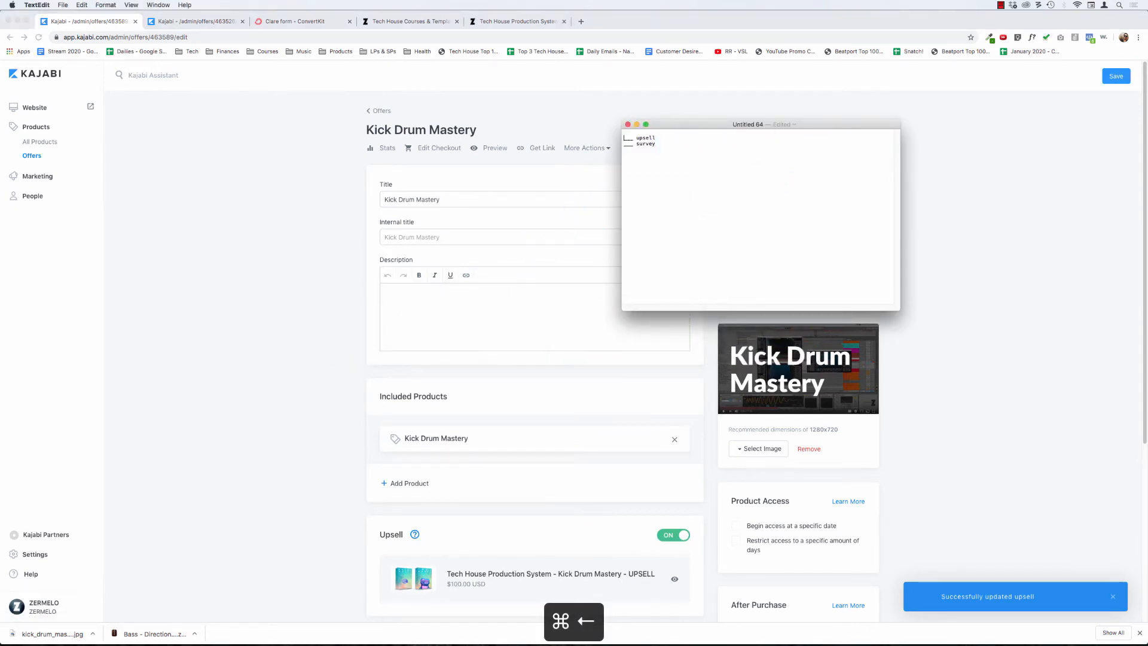
{"action": "key", "text": "shift+super+Right"}
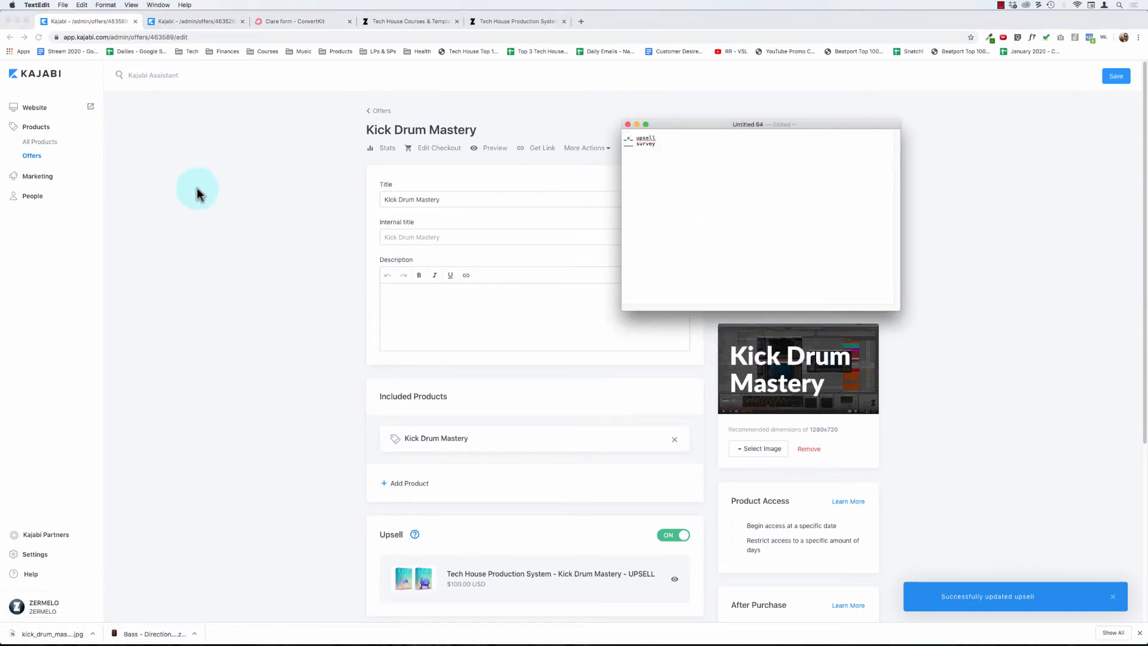
- Return to the Kick Drum Mastery offer in Chrome, save it and view its After Purchase options
{"action": "left_click", "coordinate": [195, 194]}
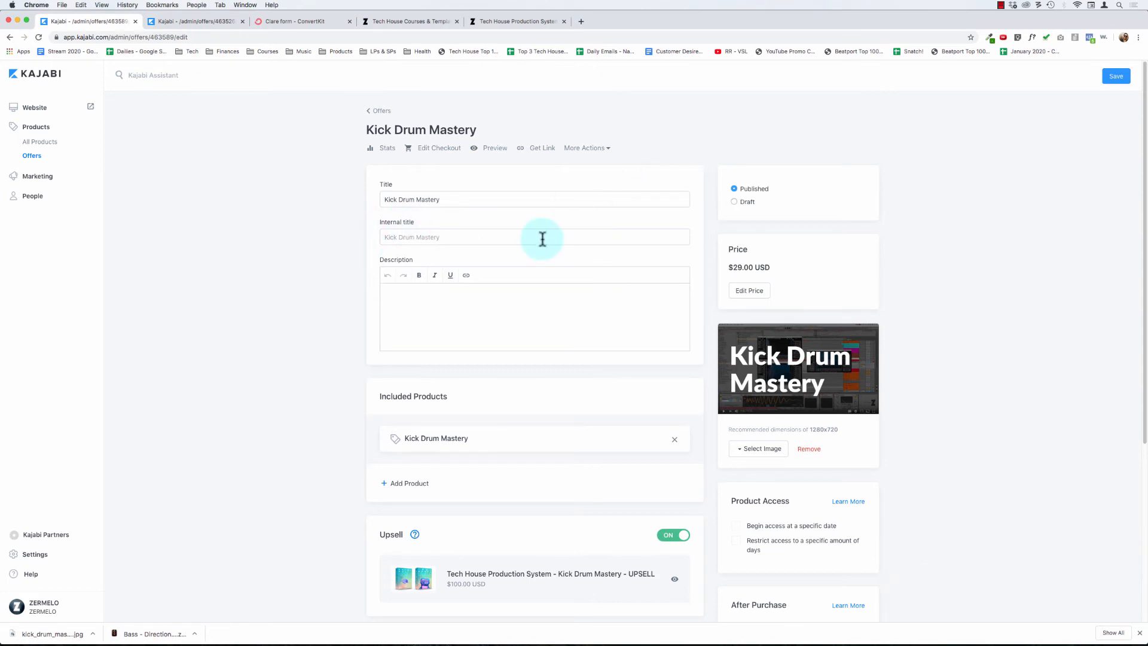
{"action": "left_click", "coordinate": [1107, 82]}
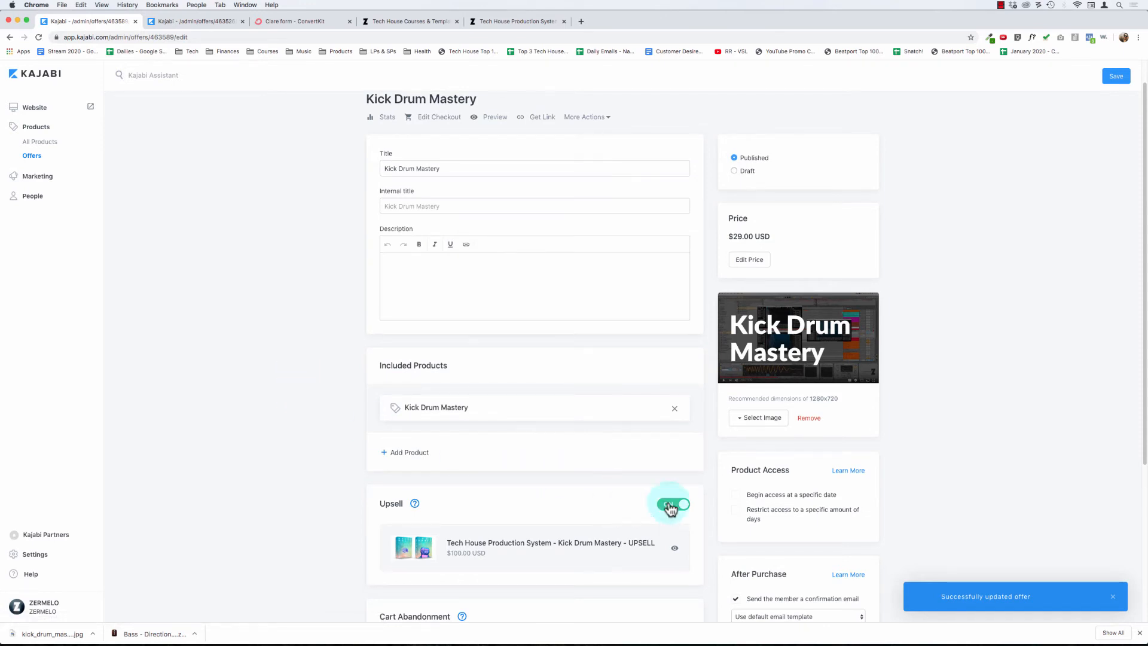
{"action": "scroll", "coordinate": [907, 489], "scroll_direction": "down", "scroll_amount": 4}
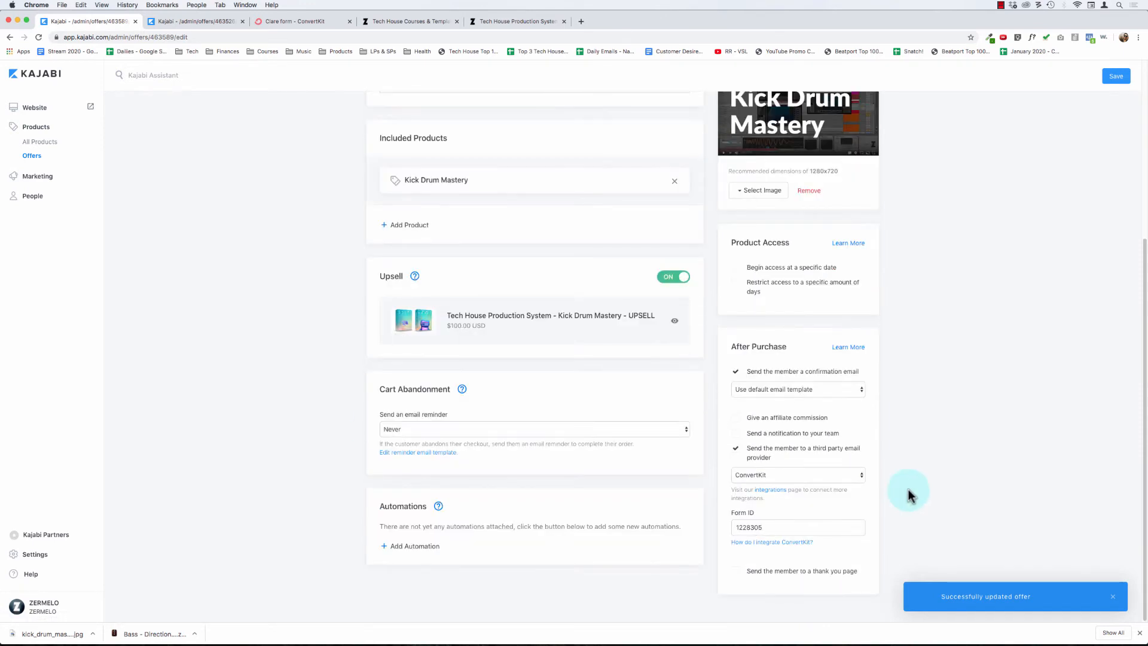
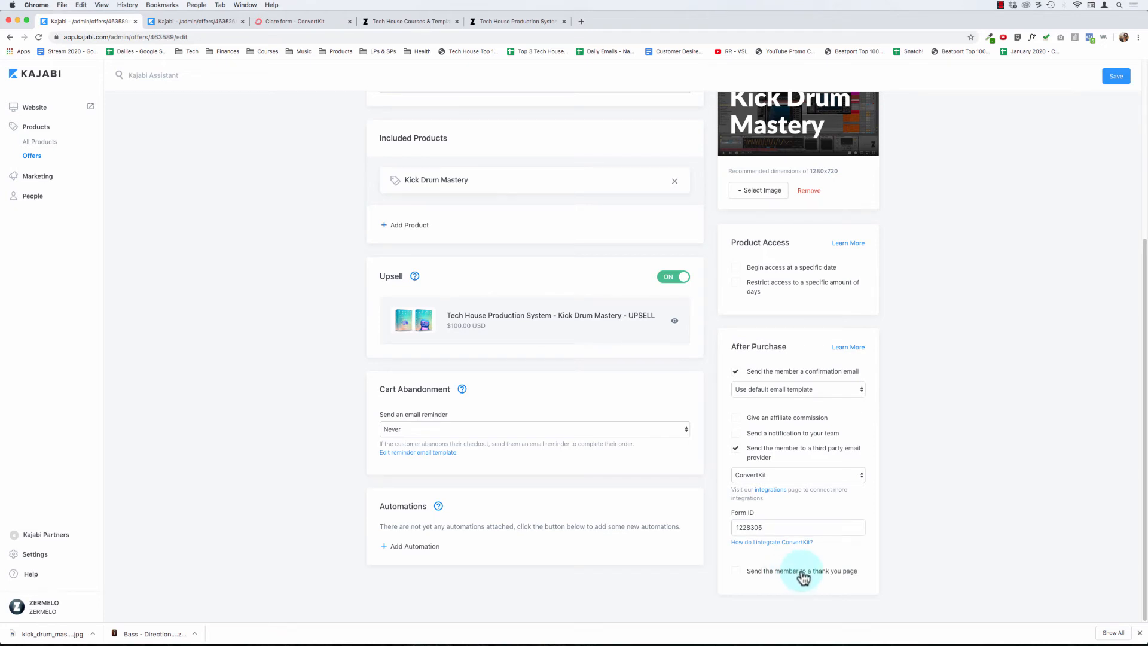
- Open the People area in a new browser tab and duplicate the Welcome Survey from its assessments
{"action": "left_click", "coordinate": [35, 197], "text": "super"}
{"action": "left_click", "coordinate": [197, 22]}
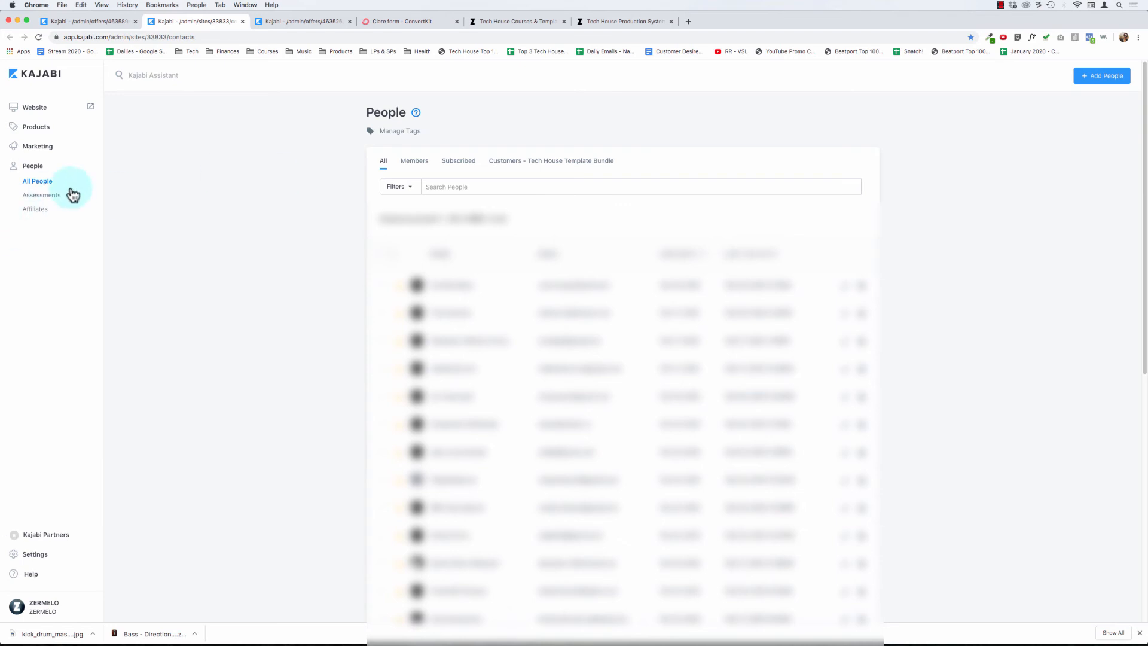
{"action": "left_click", "coordinate": [52, 197]}
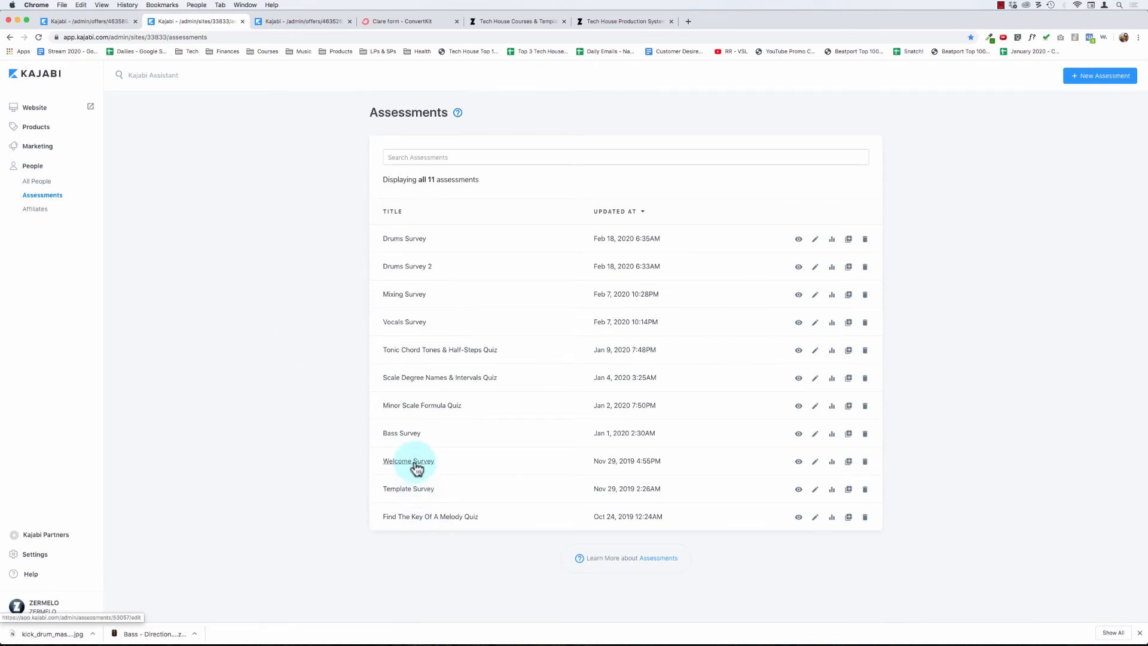
{"action": "left_click", "coordinate": [849, 462]}
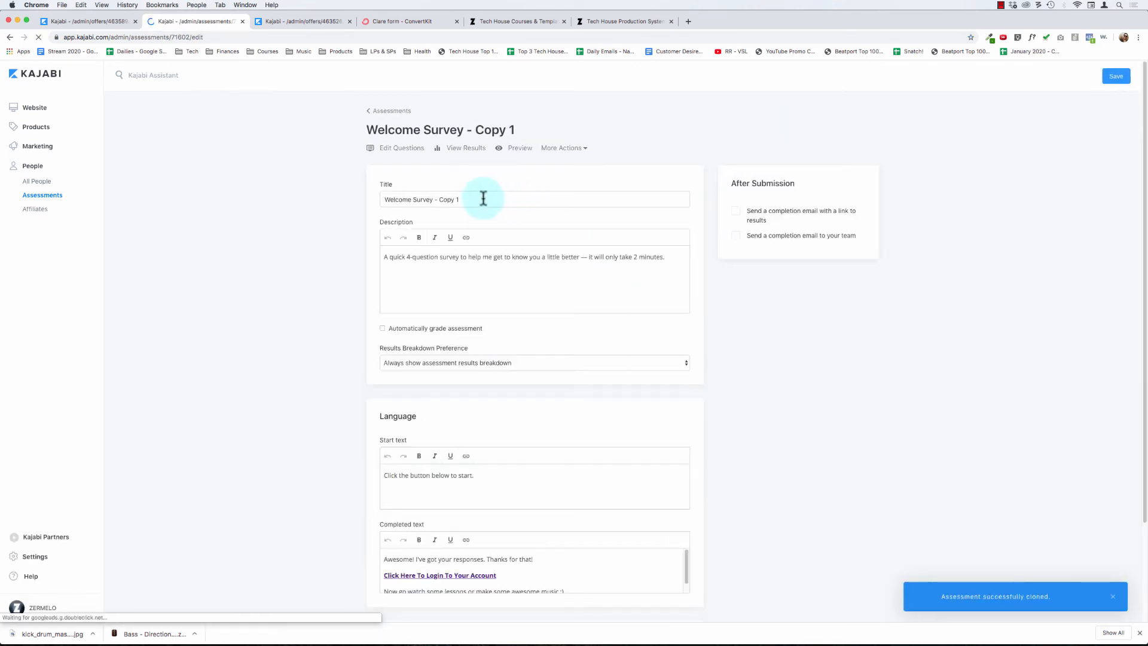
- Rename the copied assessment as Kick Drum Mastery Survey and save it
{"action": "left_click", "coordinate": [479, 200]}
{"action": "key", "text": "super+BackSpace"}
{"action": "type", "text": "Kick Drum Mastery Survey"}
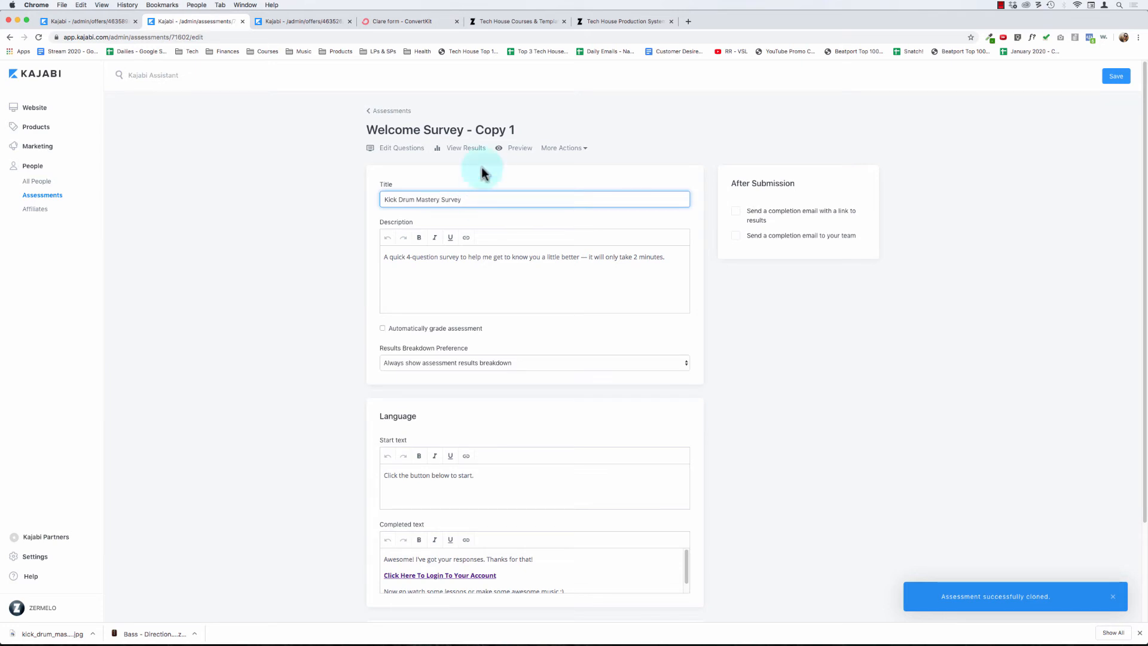
{"action": "left_click", "coordinate": [1108, 210]}
{"action": "left_click", "coordinate": [1108, 82]}
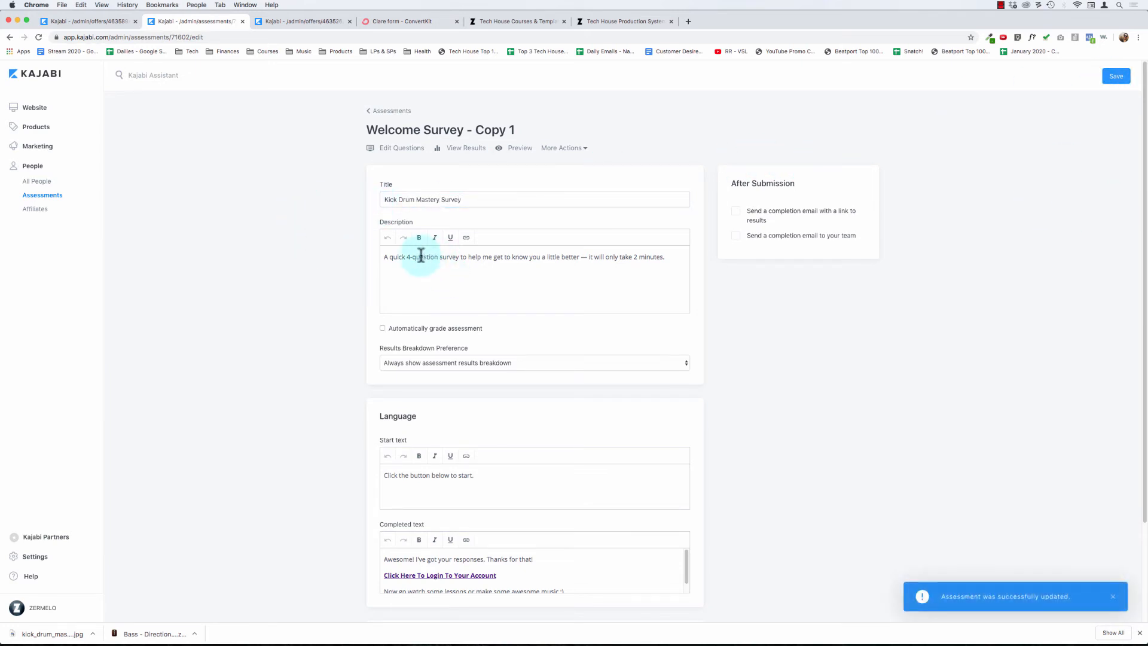
- Review the survey's description and the completed text shown after submission
{"action": "left_click", "coordinate": [502, 256]}
{"action": "left_click", "coordinate": [670, 258]}
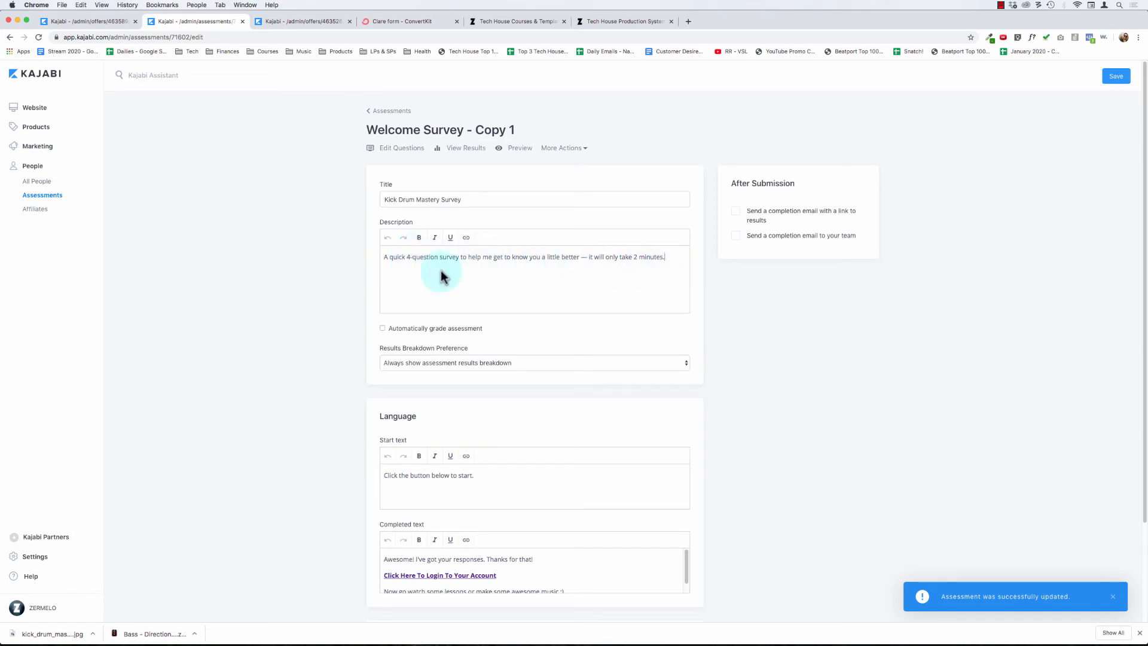
{"action": "scroll", "coordinate": [305, 329], "scroll_direction": "down", "scroll_amount": 2}
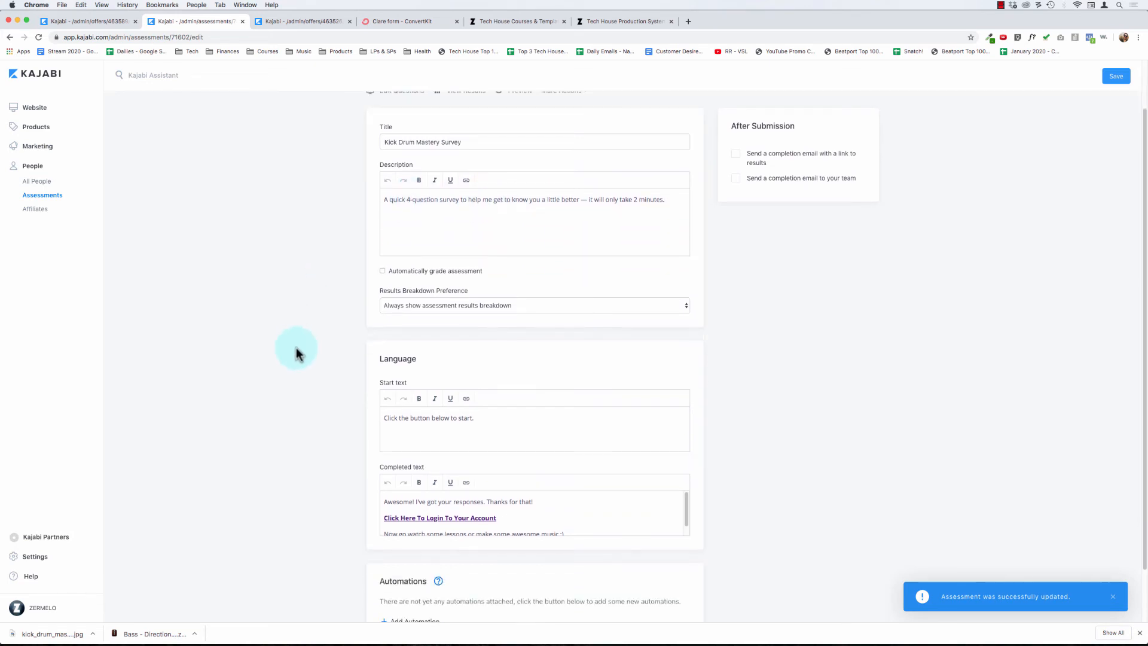
{"action": "left_click", "coordinate": [537, 512]}
{"action": "left_click", "coordinate": [557, 502]}
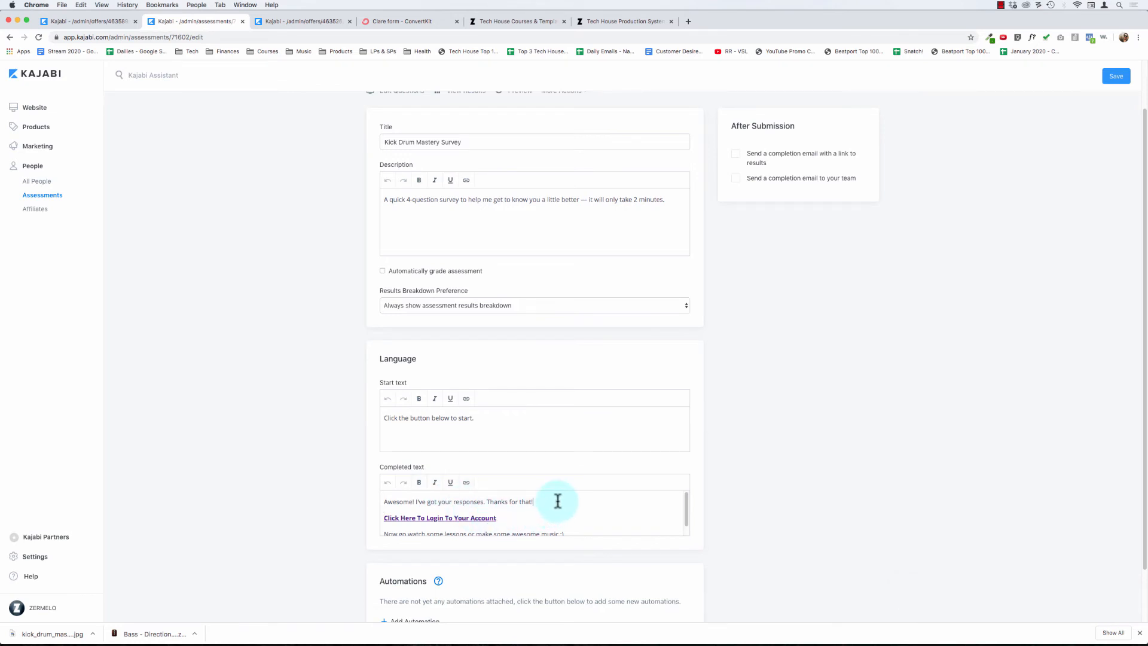
{"action": "scroll", "coordinate": [575, 509], "scroll_direction": "down", "scroll_amount": 1}
- Check the link settings of "Click Here To Login To Your Account" in the completed text without changing them
{"action": "left_click", "coordinate": [524, 511]}
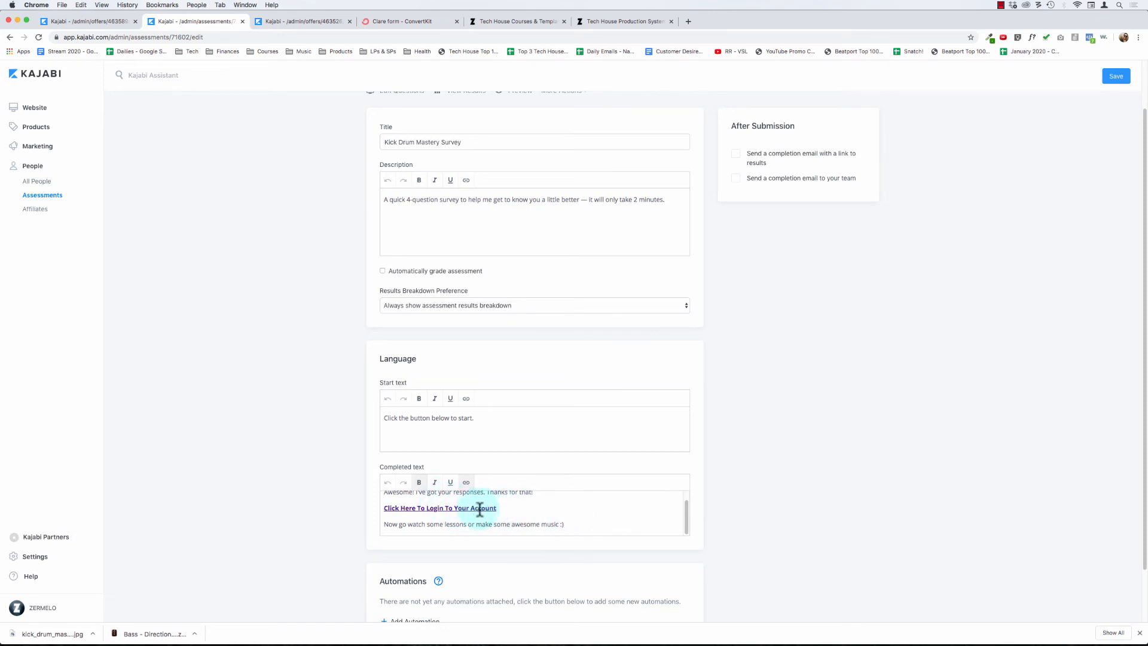
{"action": "left_click", "coordinate": [480, 509], "text": "shift"}
{"action": "triple_click", "coordinate": [480, 509]}
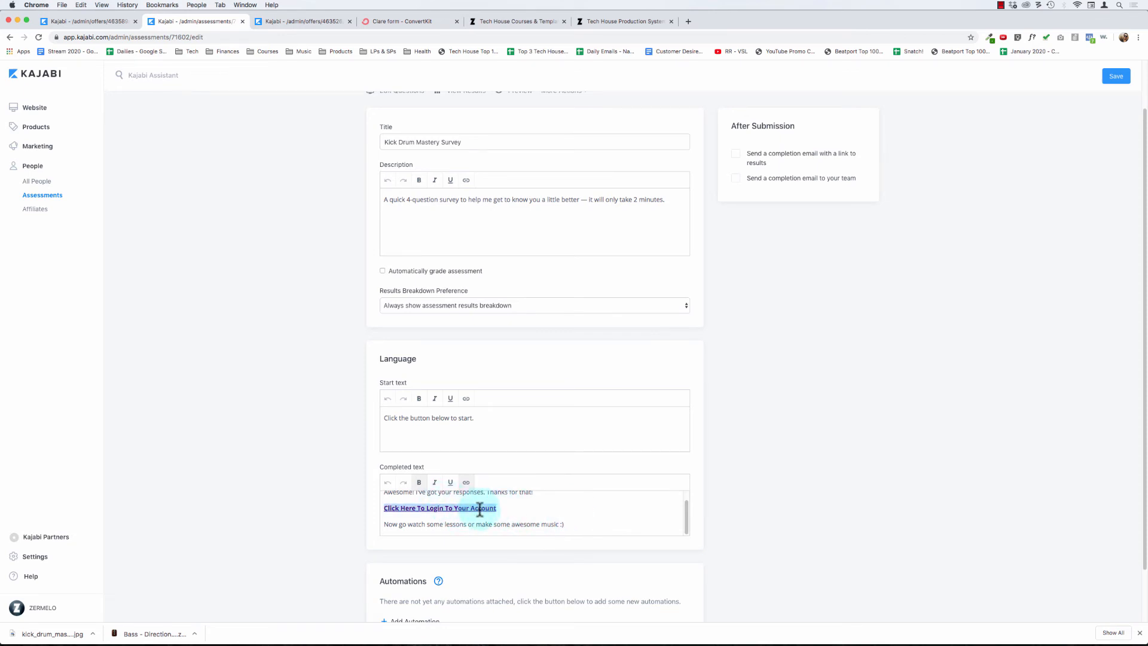
{"action": "left_click", "coordinate": [466, 482]}
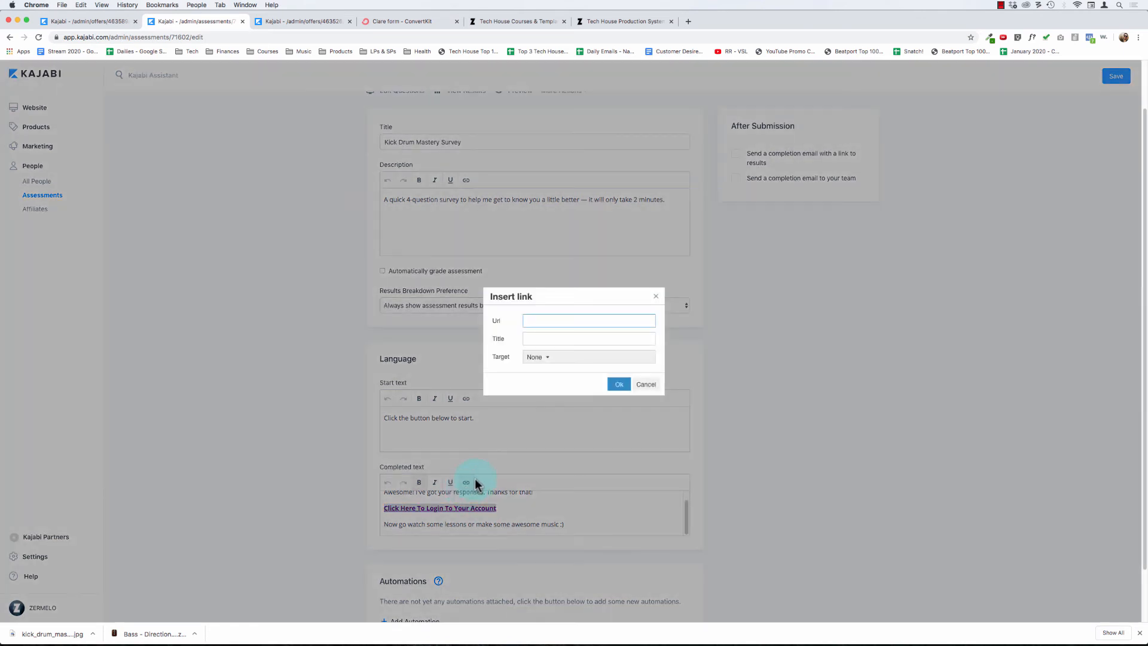
{"action": "left_click", "coordinate": [656, 387]}
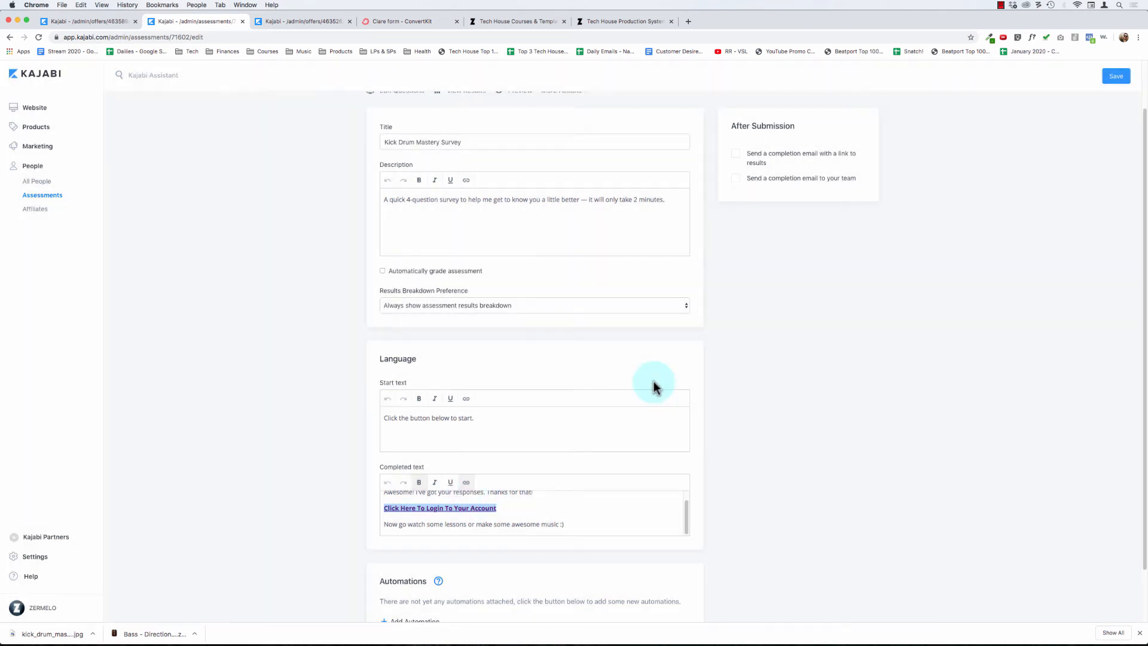
- Open zermelomusic.com in a new browser tab, go to its login page and copy the page address
{"action": "left_click", "coordinate": [688, 22]}
{"action": "key", "text": "super+l"}
{"action": "type", "text": "zermelomusic.com"}
{"action": "key", "text": "Return"}
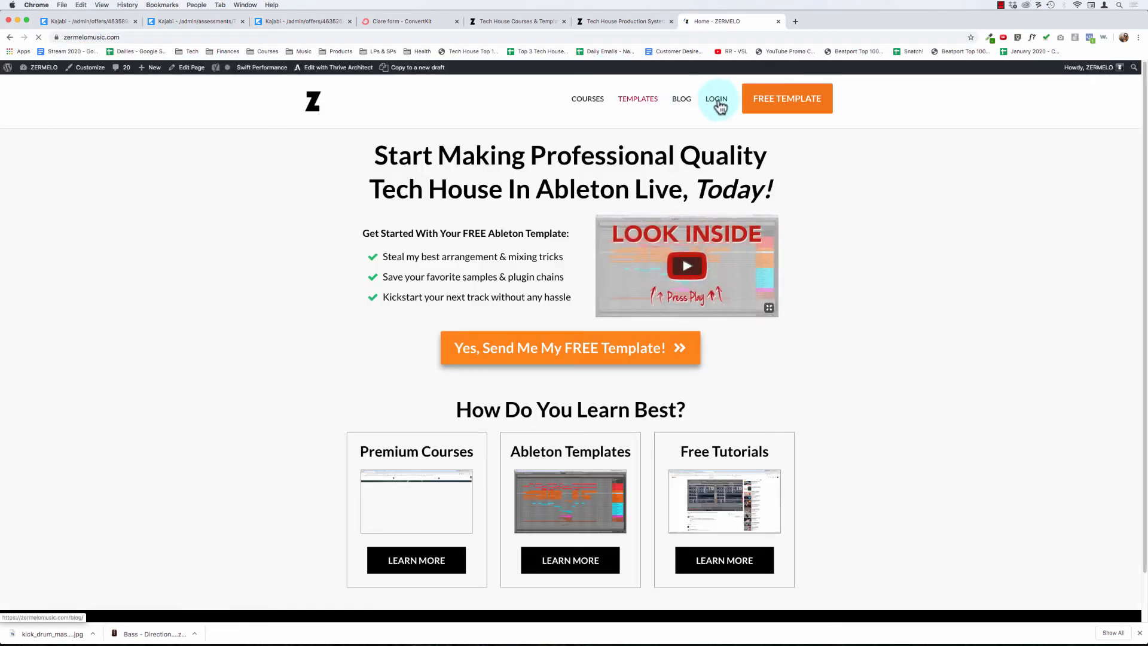
{"action": "left_click", "coordinate": [717, 100]}
{"action": "left_click", "coordinate": [186, 38]}
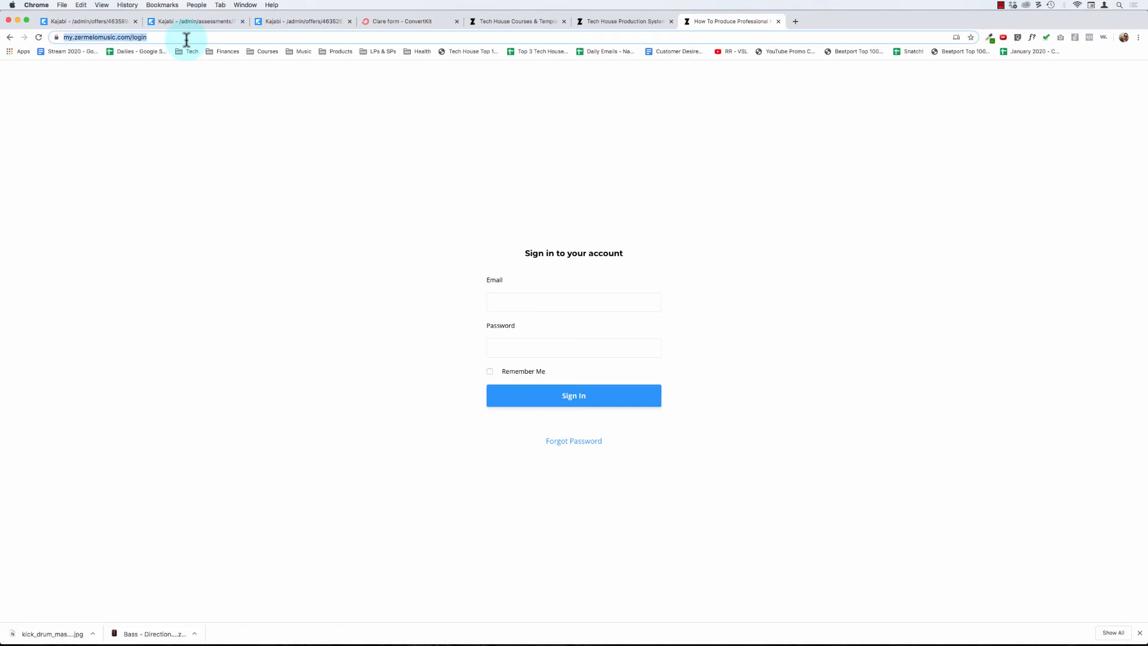
{"action": "key", "text": "super+c"}
{"action": "left_click", "coordinate": [605, 24]}
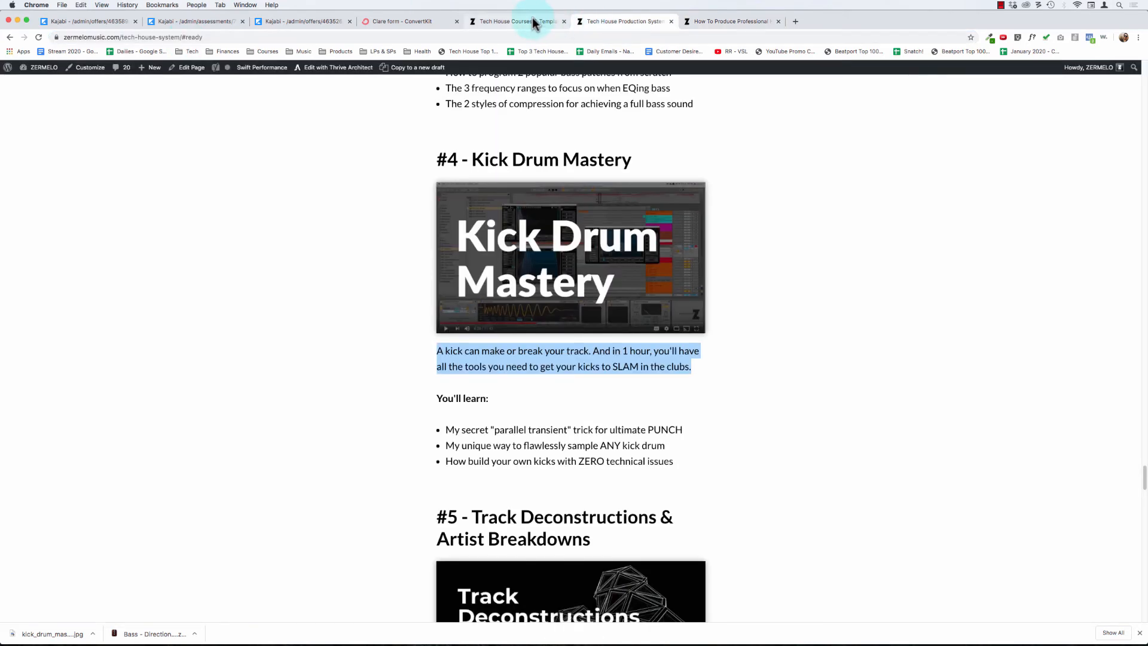
{"action": "left_click", "coordinate": [532, 18]}
{"action": "left_click", "coordinate": [402, 24]}
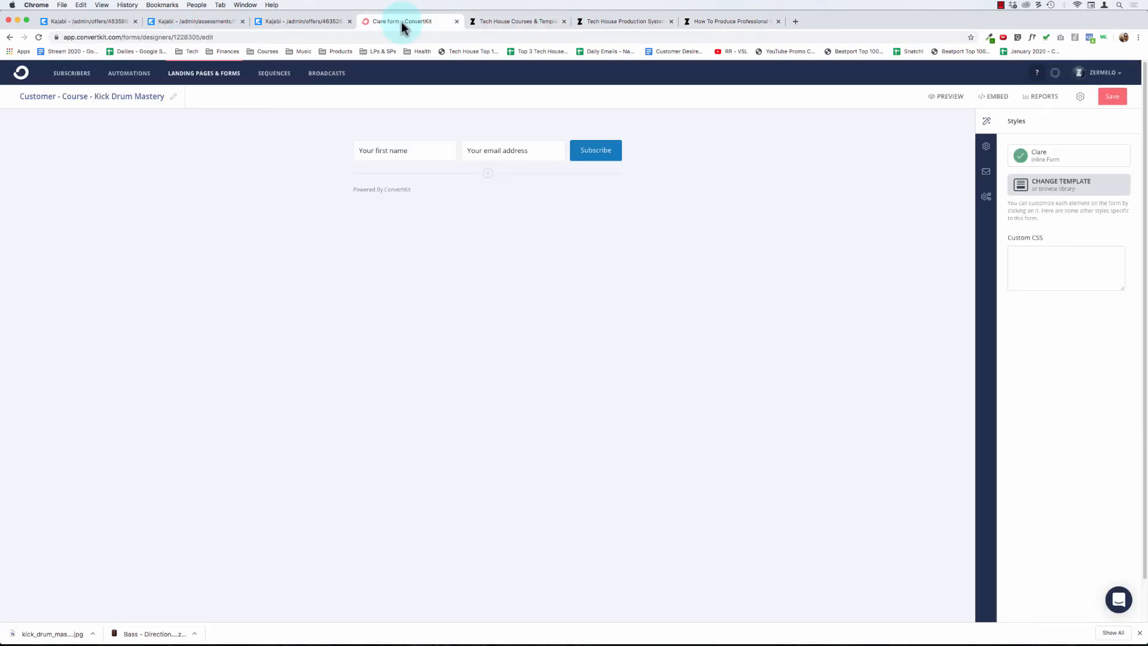
{"action": "left_click", "coordinate": [299, 20]}
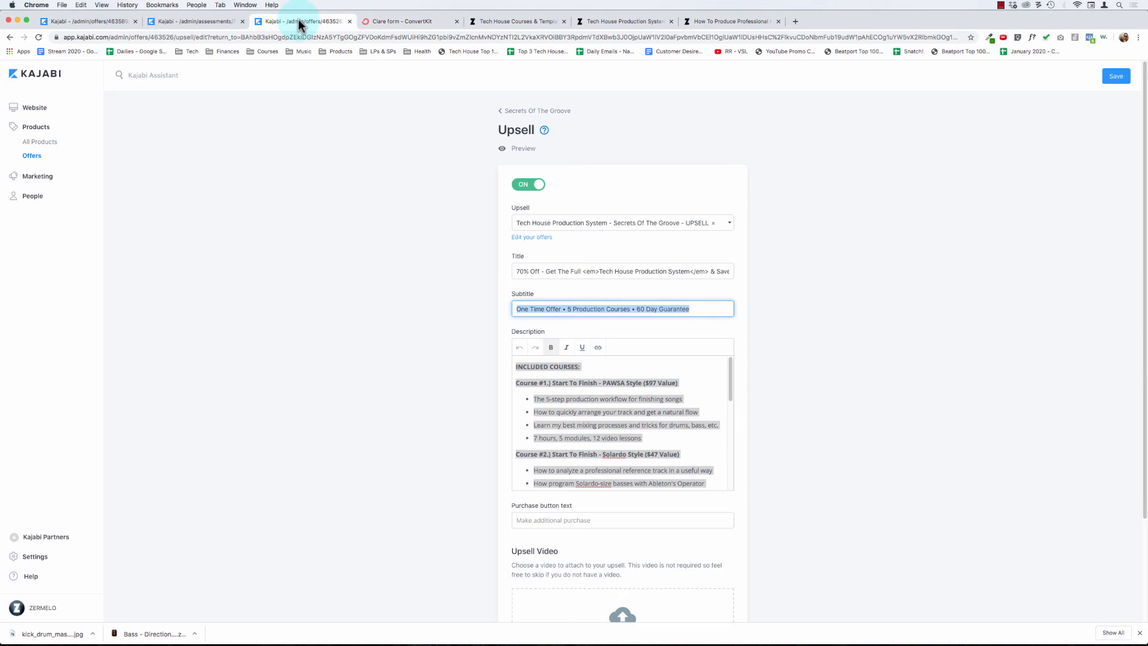
{"action": "left_click", "coordinate": [200, 21]}
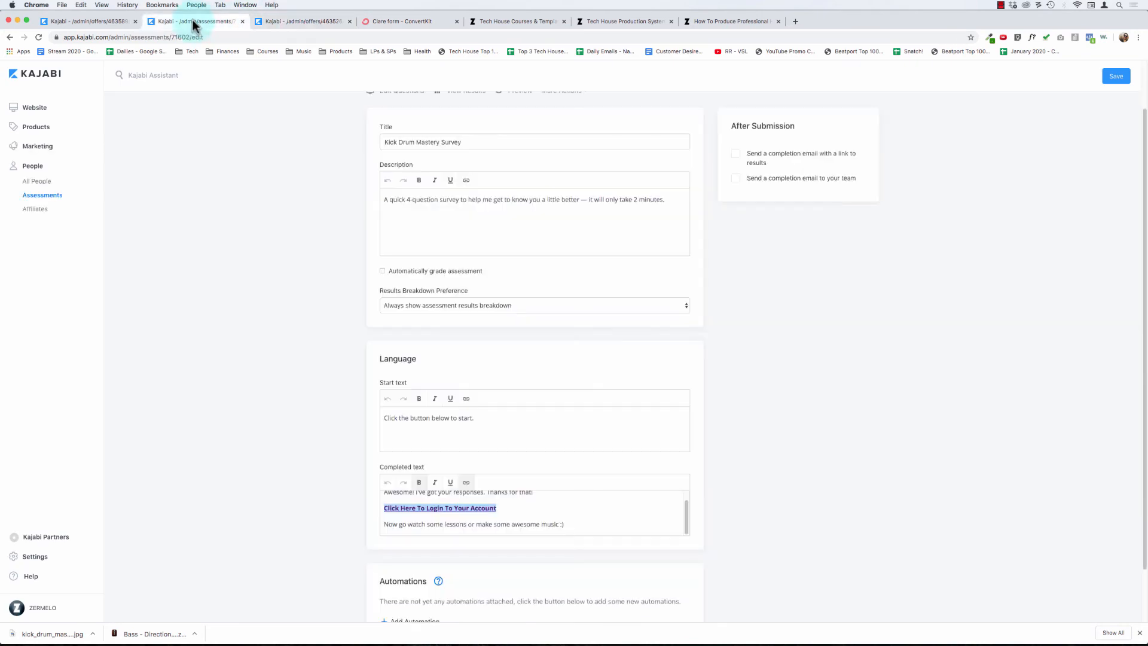
{"action": "left_click", "coordinate": [467, 483]}
{"action": "left_click", "coordinate": [560, 322]}
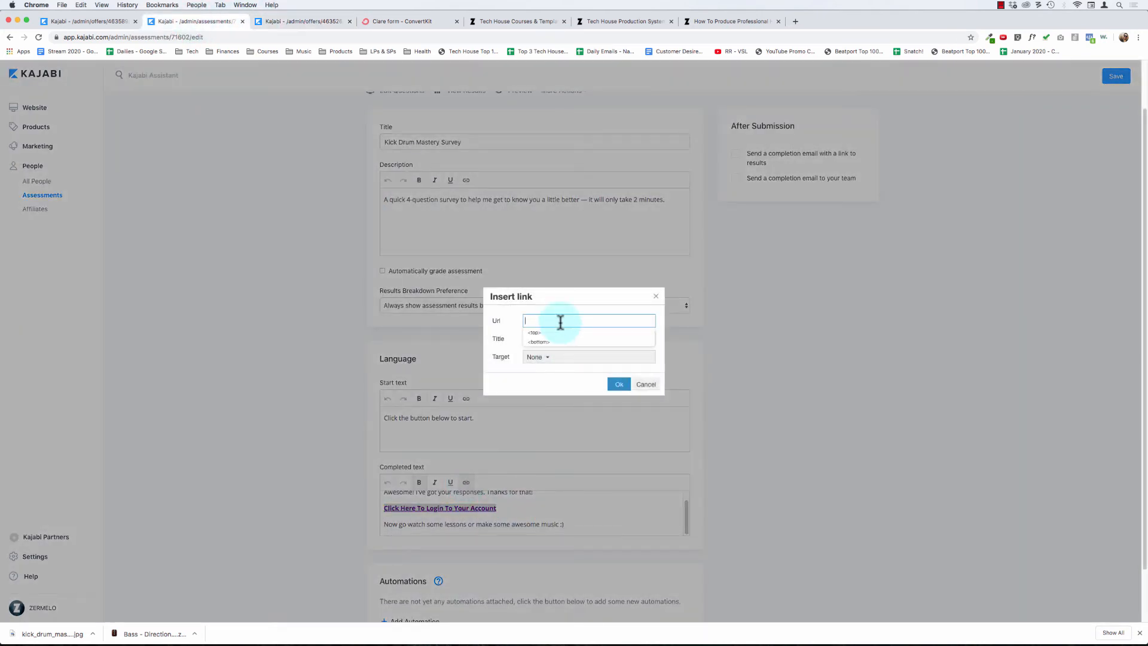
{"action": "type", "text": "https://my.zermelomusic.com/login"}
{"action": "left_click", "coordinate": [619, 385]}
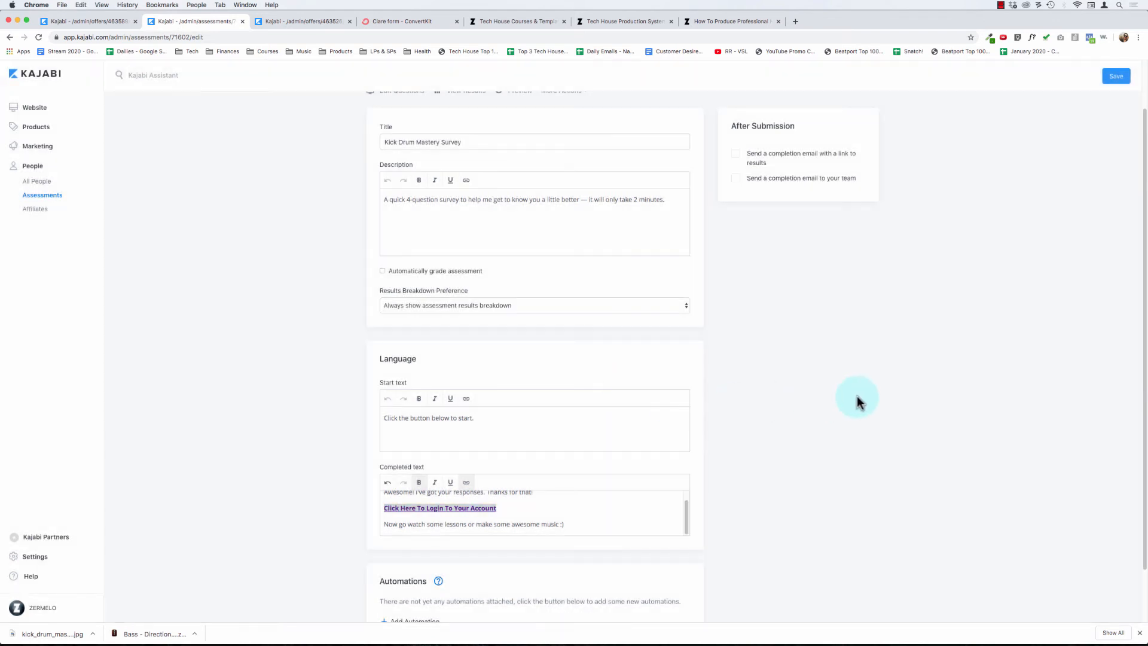
- Change the completed text's closing line to "Now go watch some lessons and make some awesome music :)" and save the survey
{"action": "left_click", "coordinate": [601, 518]}
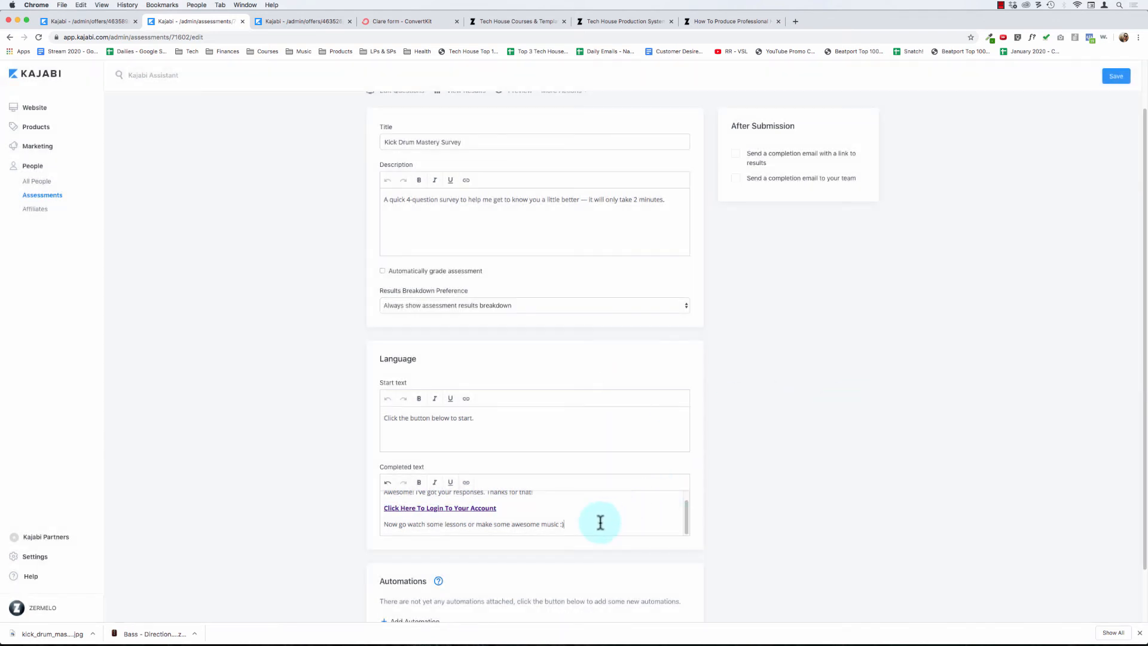
{"action": "left_click", "coordinate": [476, 524]}
{"action": "key", "text": "alt+BackSpace"}
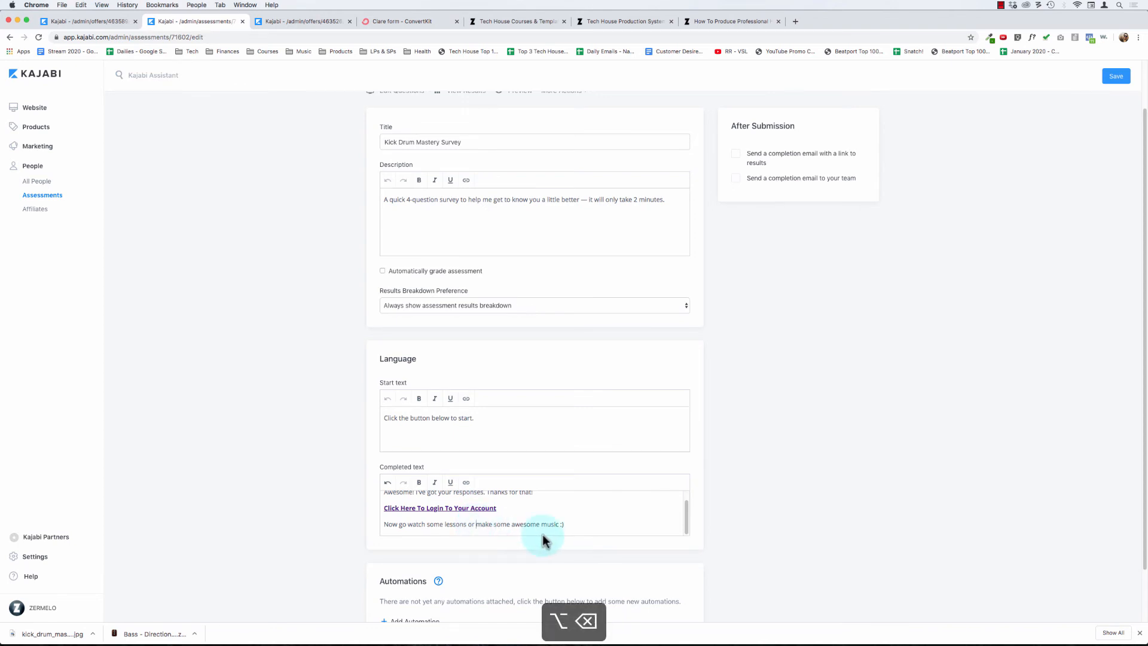
{"action": "type", "text": "and"}
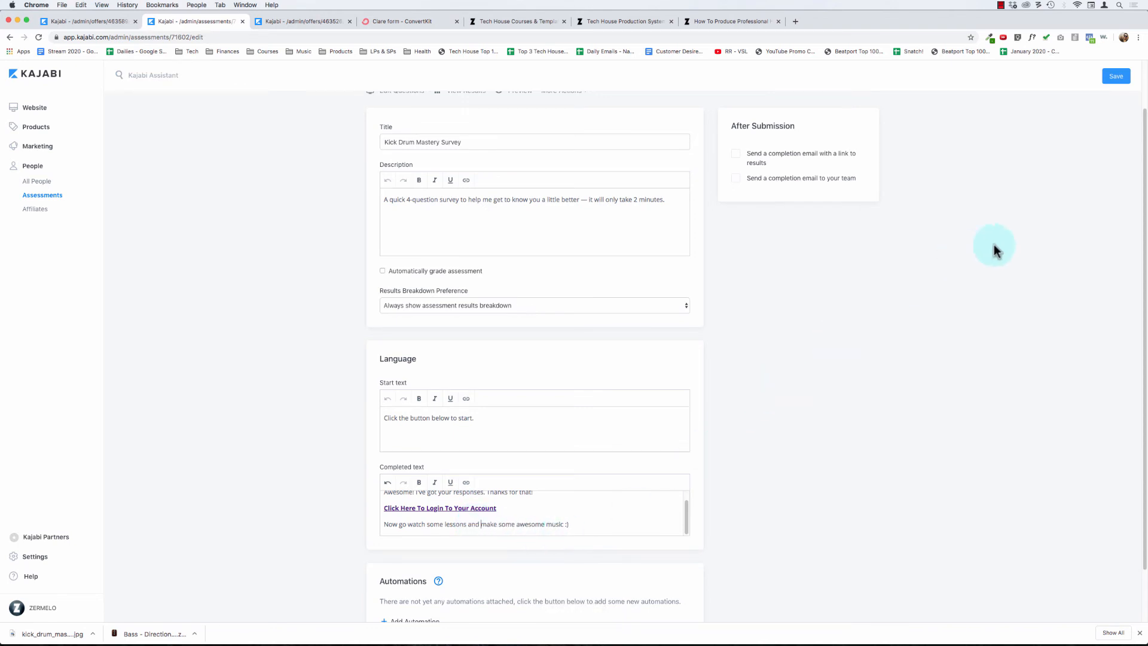
{"action": "left_click", "coordinate": [1114, 77]}
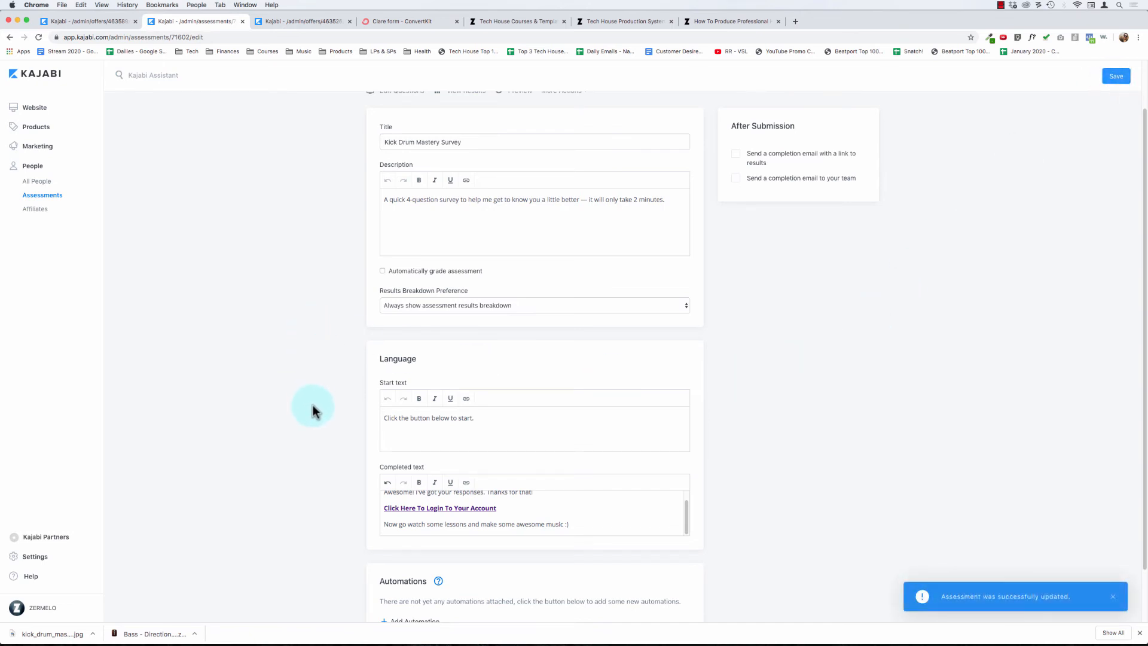
{"action": "scroll", "coordinate": [313, 412], "scroll_direction": "down", "scroll_amount": 2}
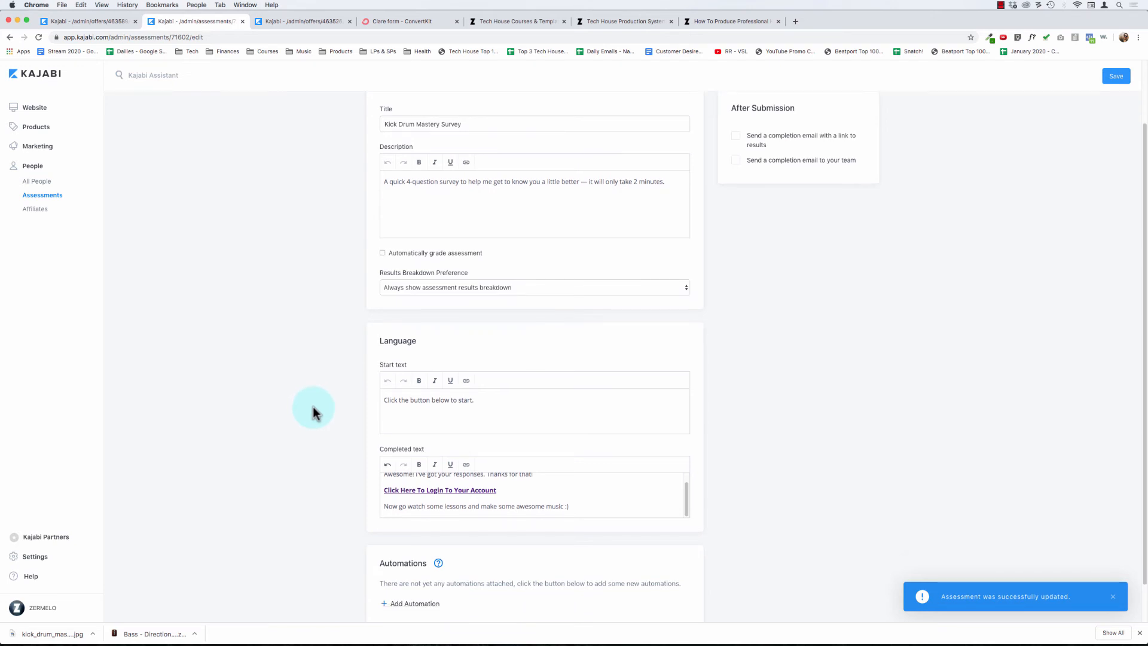
{"action": "scroll", "coordinate": [313, 413], "scroll_direction": "up", "scroll_amount": 4}
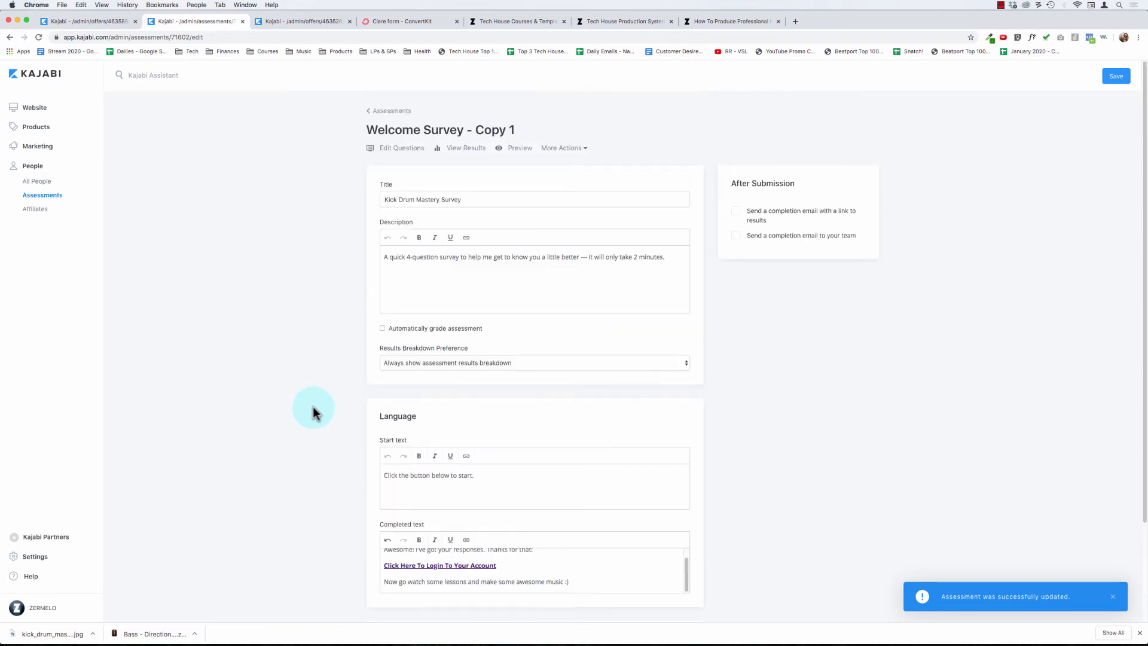
{"action": "left_click", "coordinate": [1123, 79]}
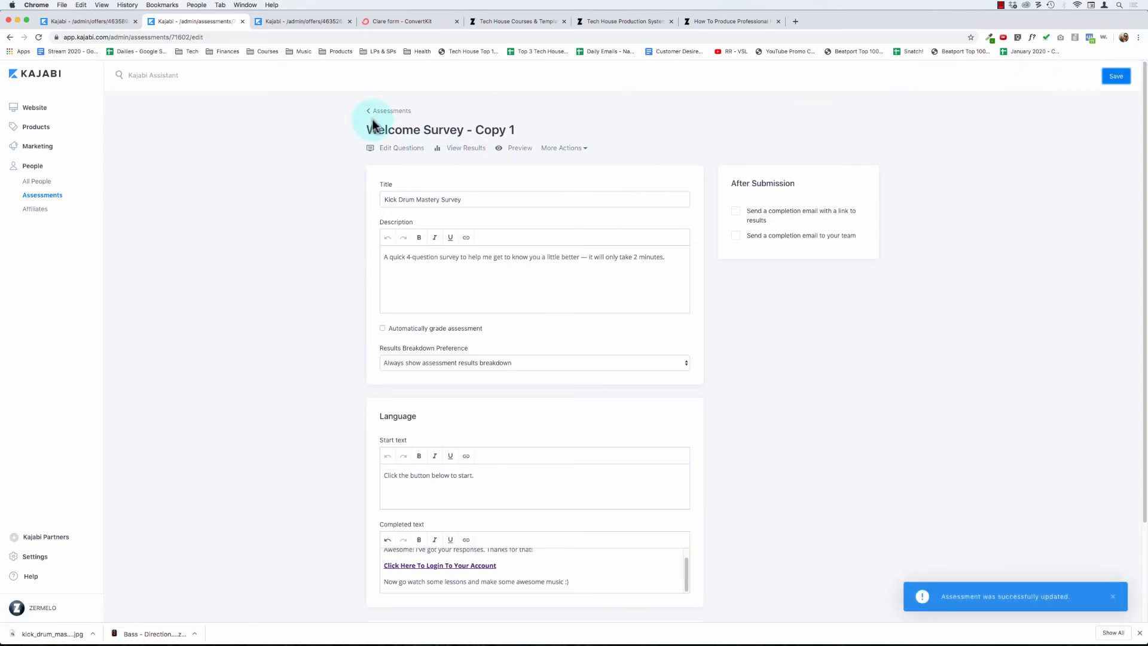
{"action": "left_click", "coordinate": [285, 174]}
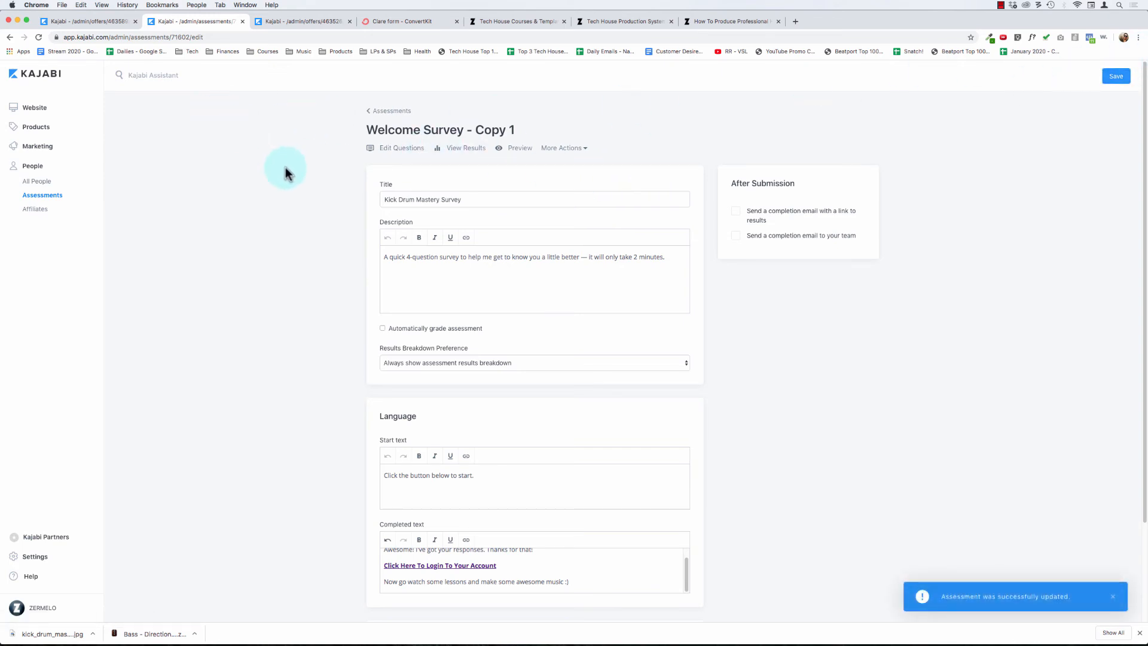
- Open the survey's question editor and review the wording of the four questions
{"action": "left_click", "coordinate": [401, 149]}
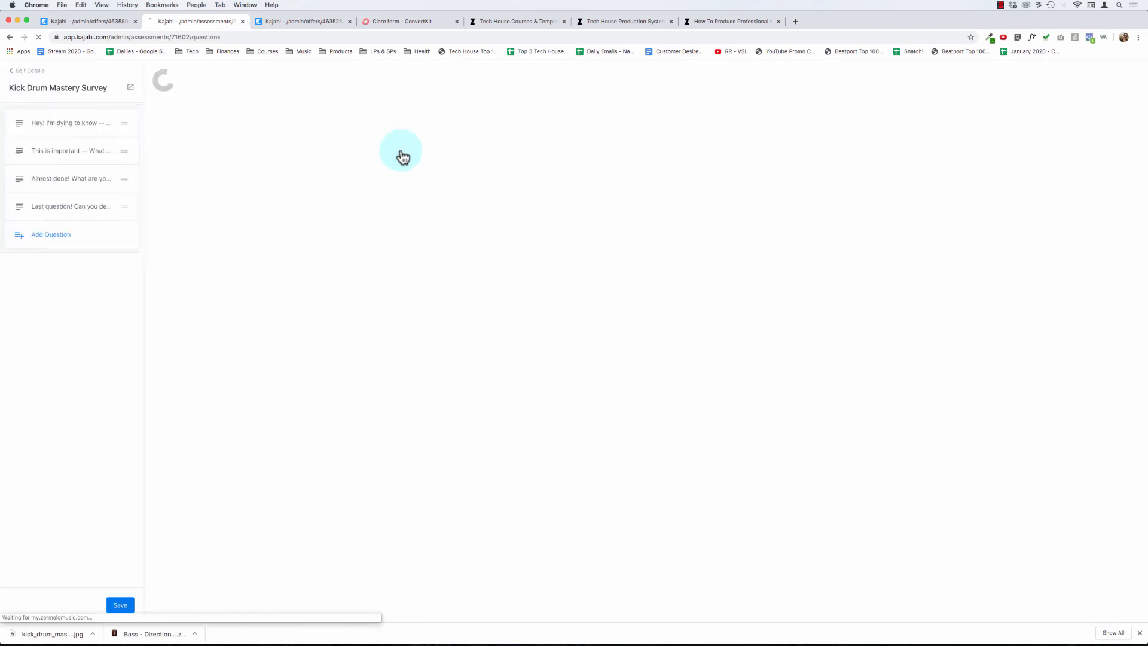
{"action": "left_click", "coordinate": [67, 124]}
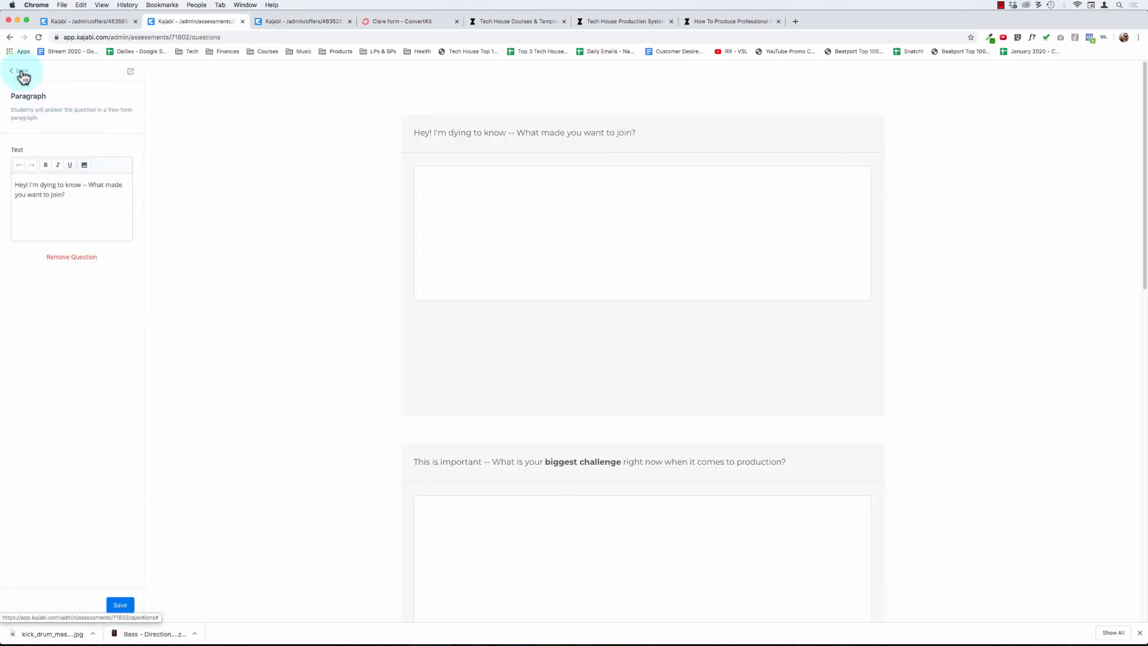
{"action": "left_click", "coordinate": [22, 72]}
{"action": "left_click", "coordinate": [57, 151]}
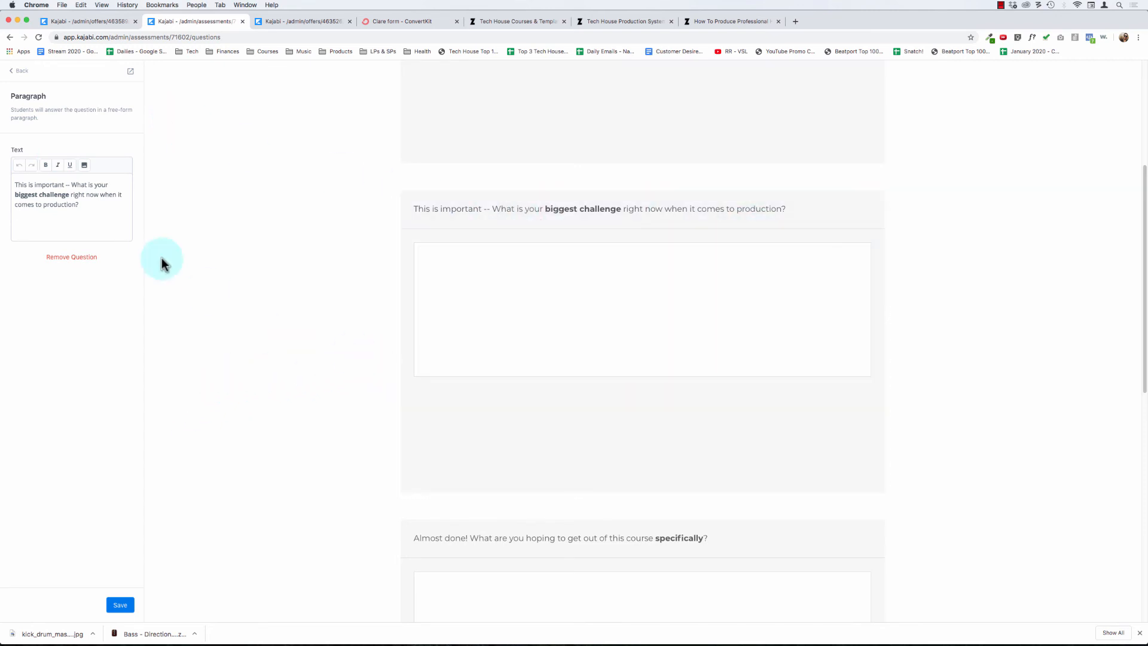
{"action": "scroll", "coordinate": [502, 380], "scroll_direction": "down", "scroll_amount": 2}
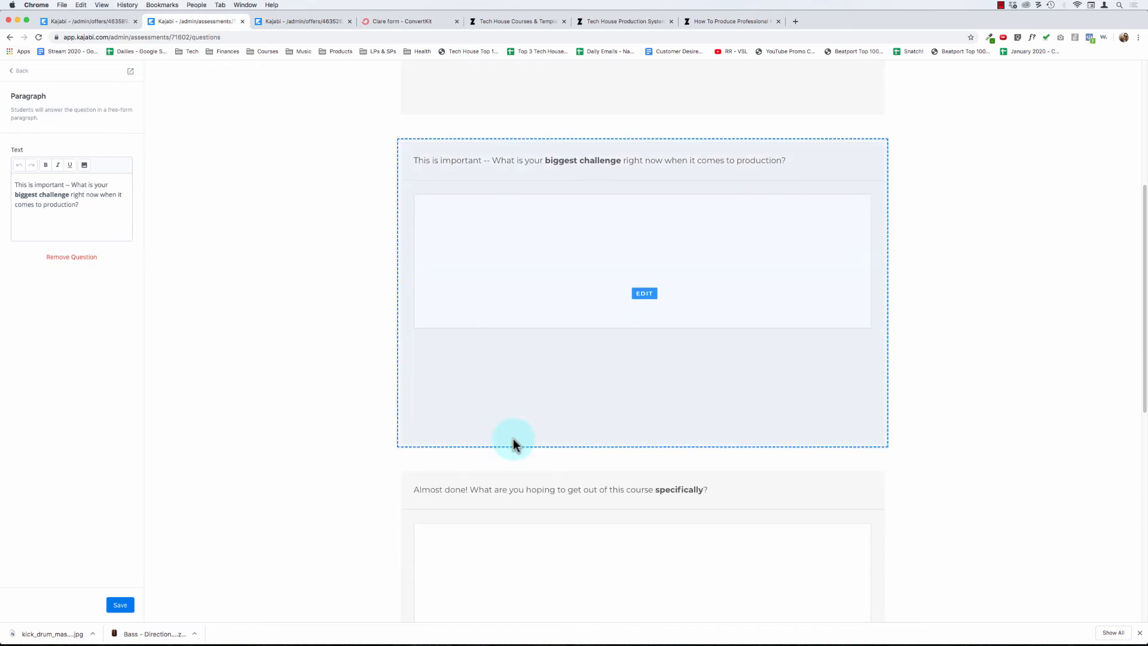
{"action": "scroll", "coordinate": [547, 499], "scroll_direction": "down", "scroll_amount": 10}
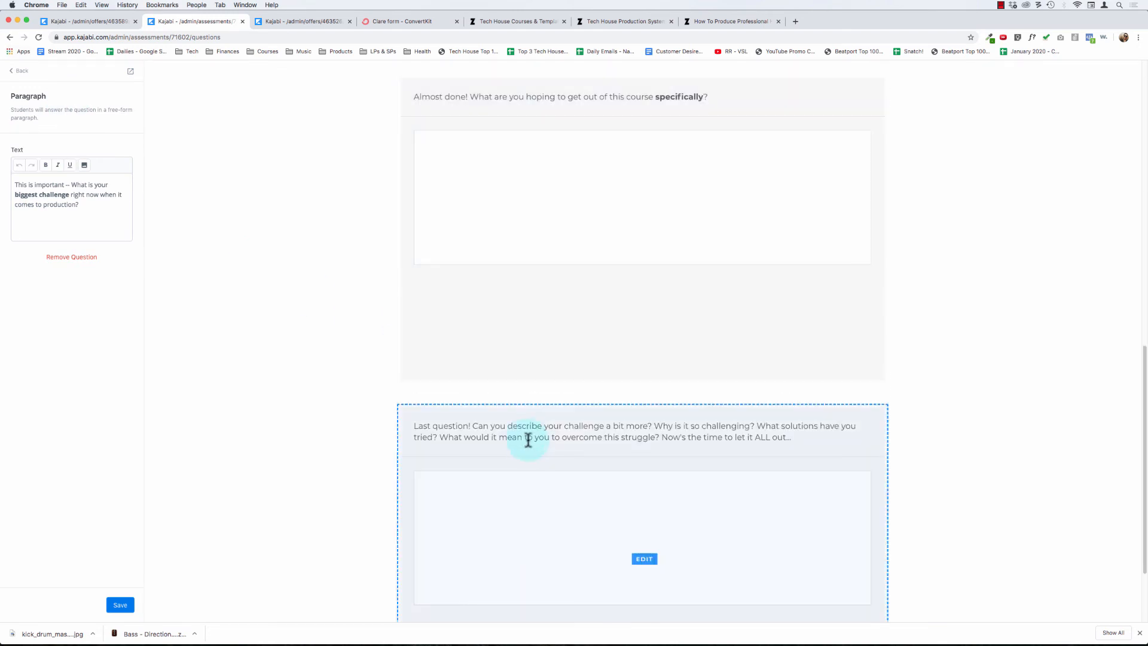
{"action": "scroll", "coordinate": [472, 412], "scroll_direction": "down", "scroll_amount": 2}
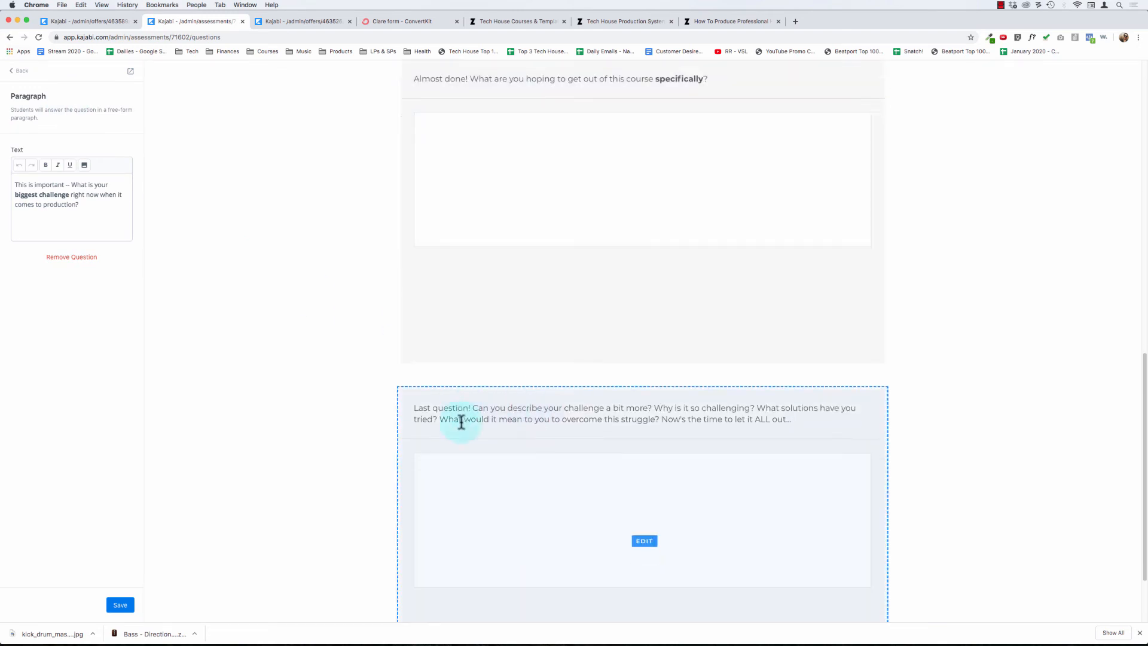
- Revise the last question to ask, in bold, "Can you describe your production challenges a bit more?" plus "What are you having the most trouble with?" and save
{"action": "left_click", "coordinate": [478, 366]}
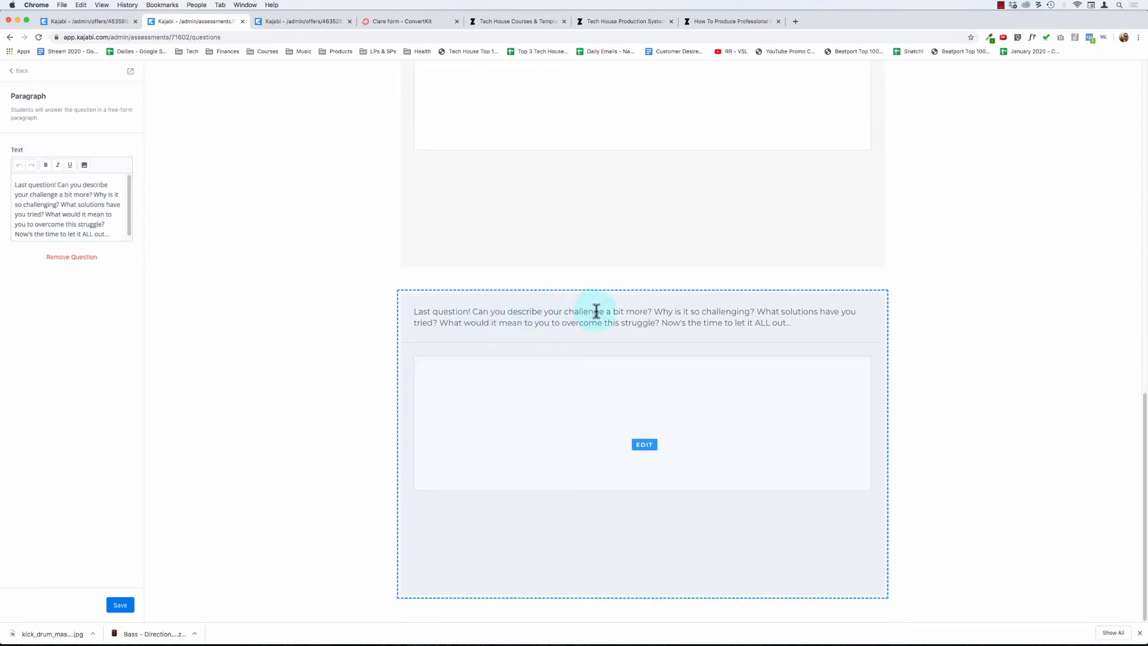
{"action": "left_click", "coordinate": [30, 195]}
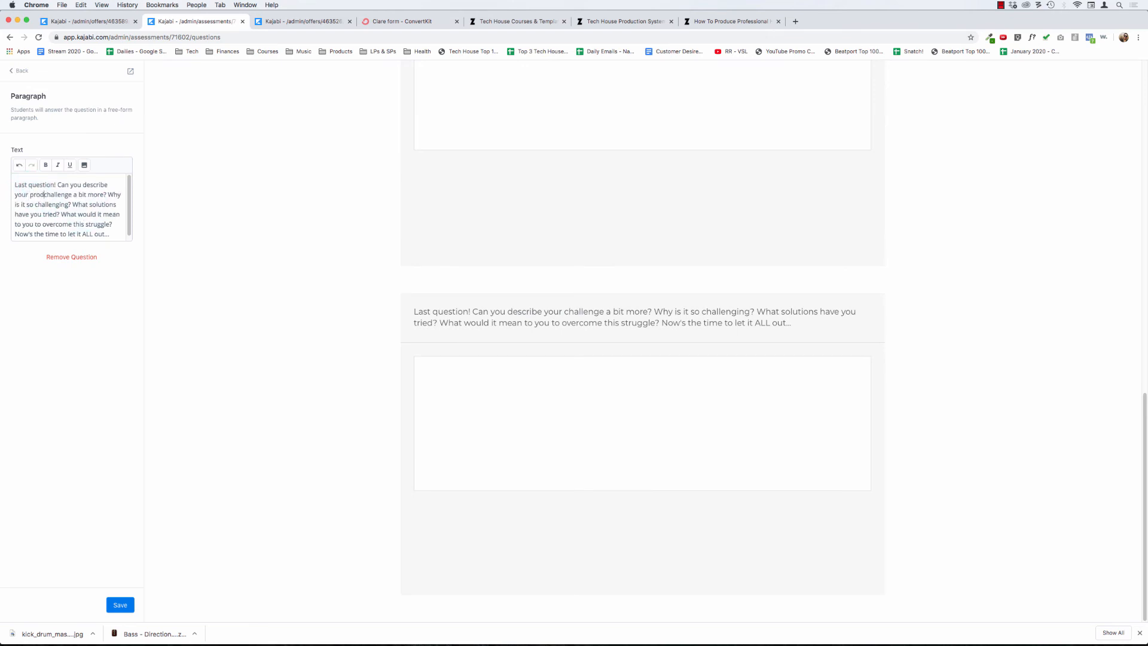
{"action": "type", "text": "production"}
{"action": "key", "text": "alt+BackSpace"}
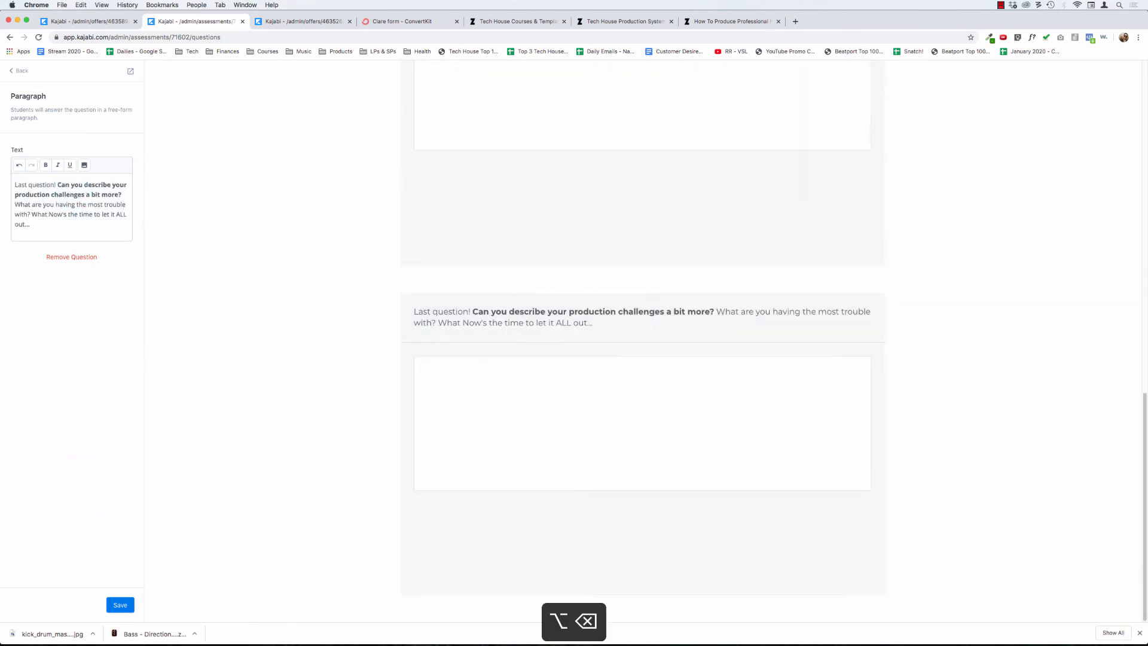
{"action": "scroll", "coordinate": [226, 345], "scroll_direction": "up", "scroll_amount": 5}
{"action": "scroll", "coordinate": [467, 341], "scroll_direction": "down", "scroll_amount": 5}
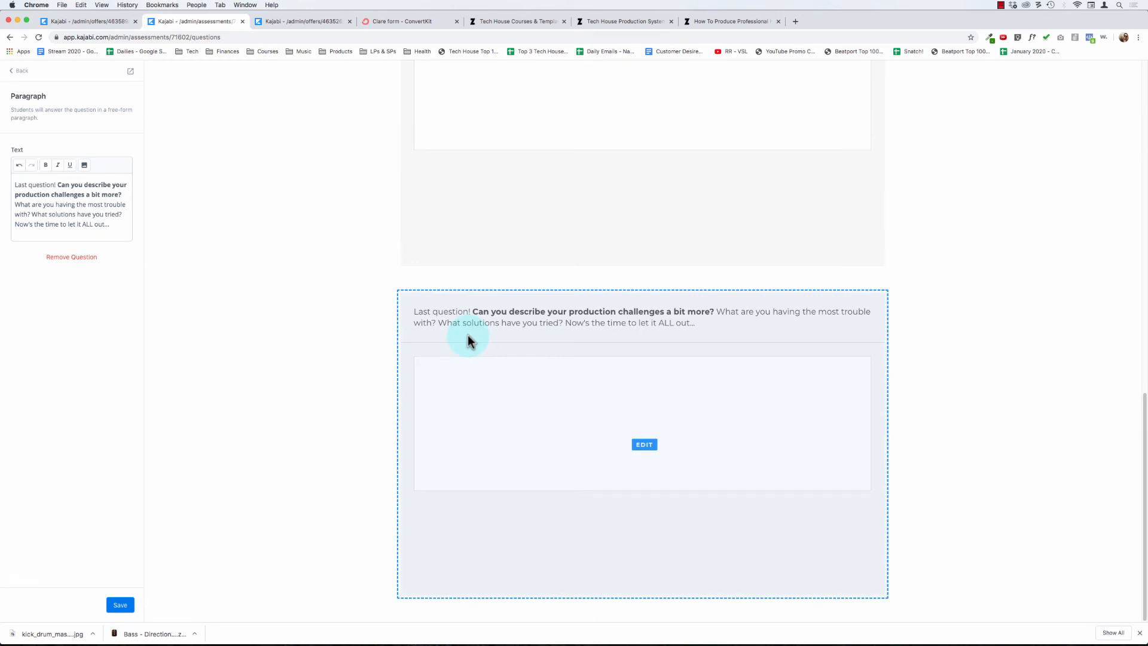
{"action": "left_click", "coordinate": [120, 605]}
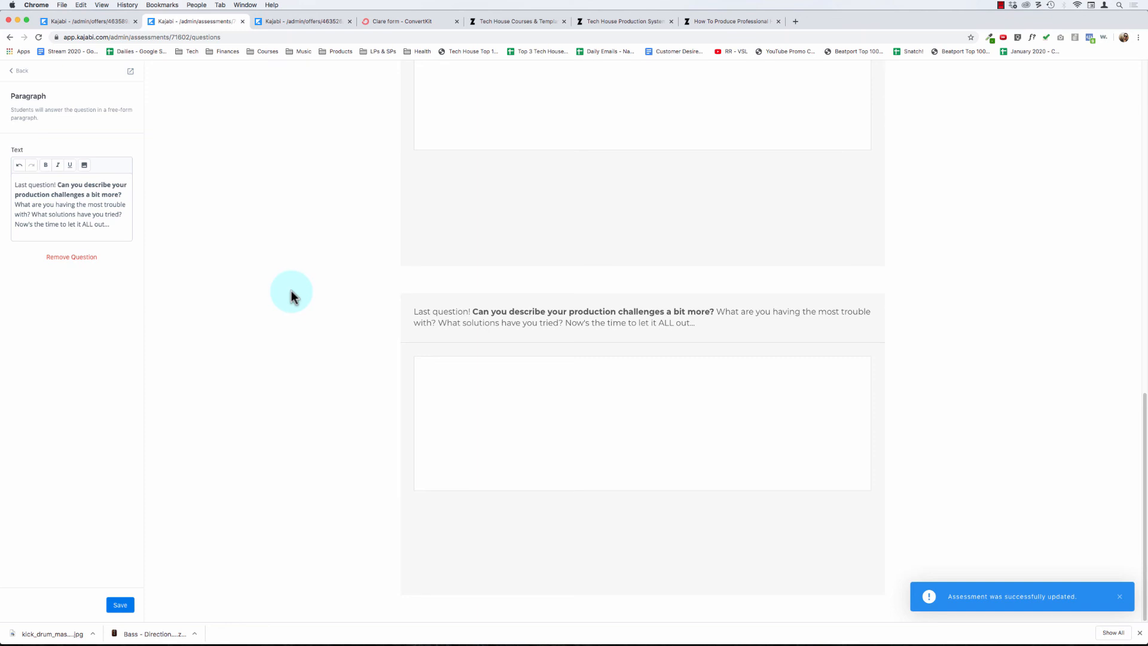
- Return from the question editor to the Kick Drum Mastery Survey's details and save the assessment
{"action": "left_click", "coordinate": [22, 74]}
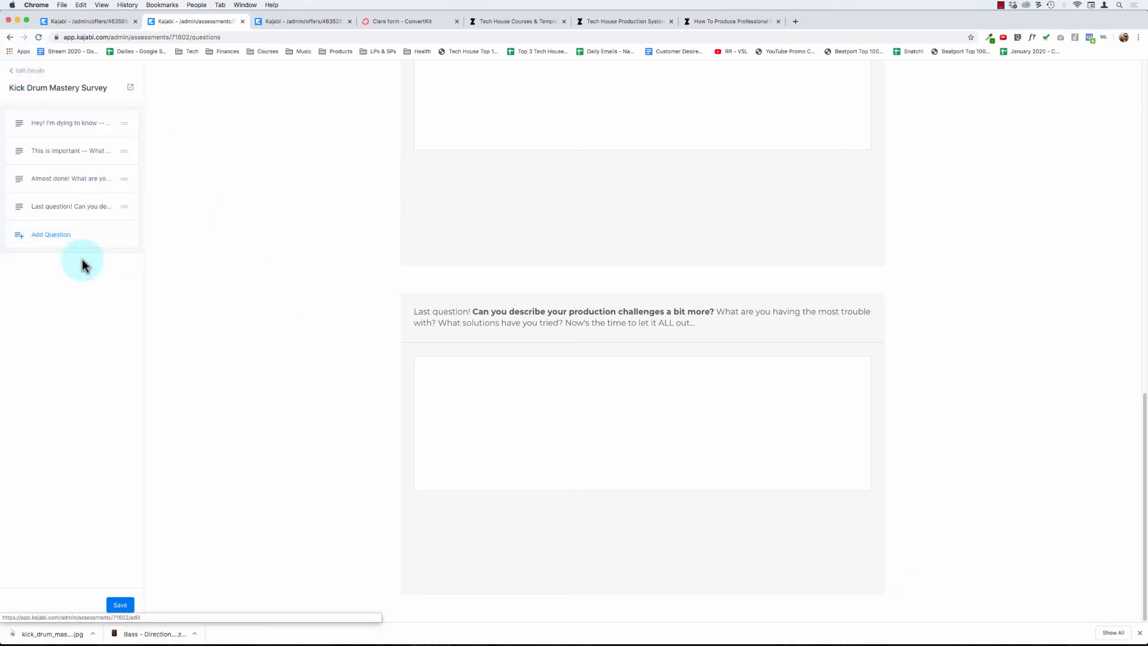
{"action": "left_click", "coordinate": [33, 71]}
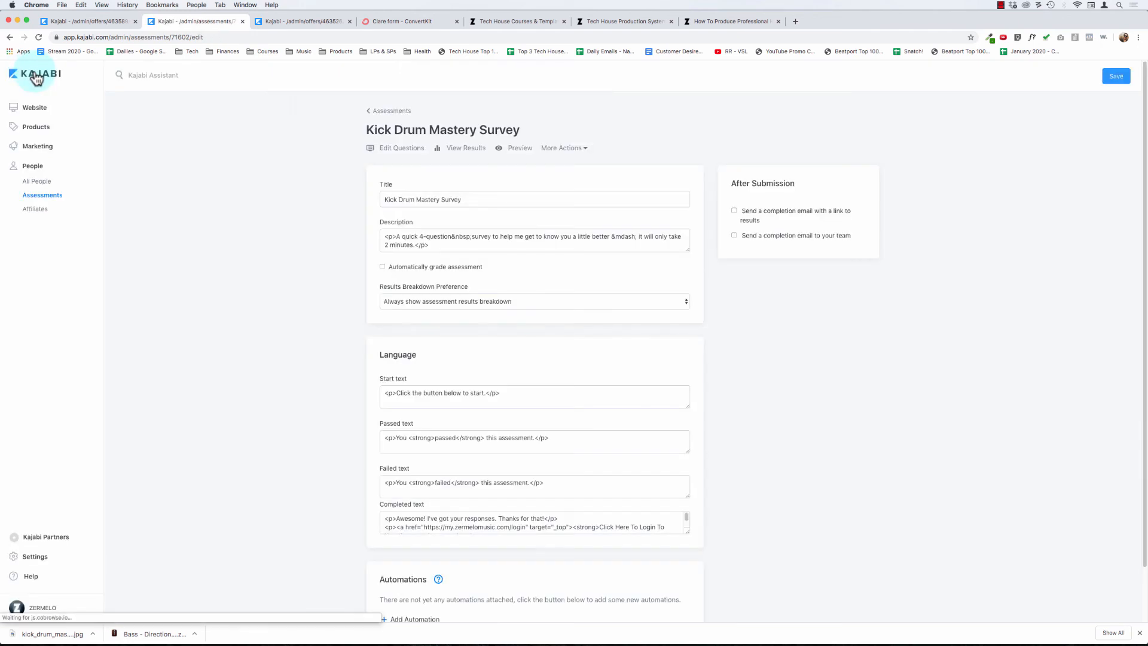
{"action": "left_click", "coordinate": [1115, 75]}
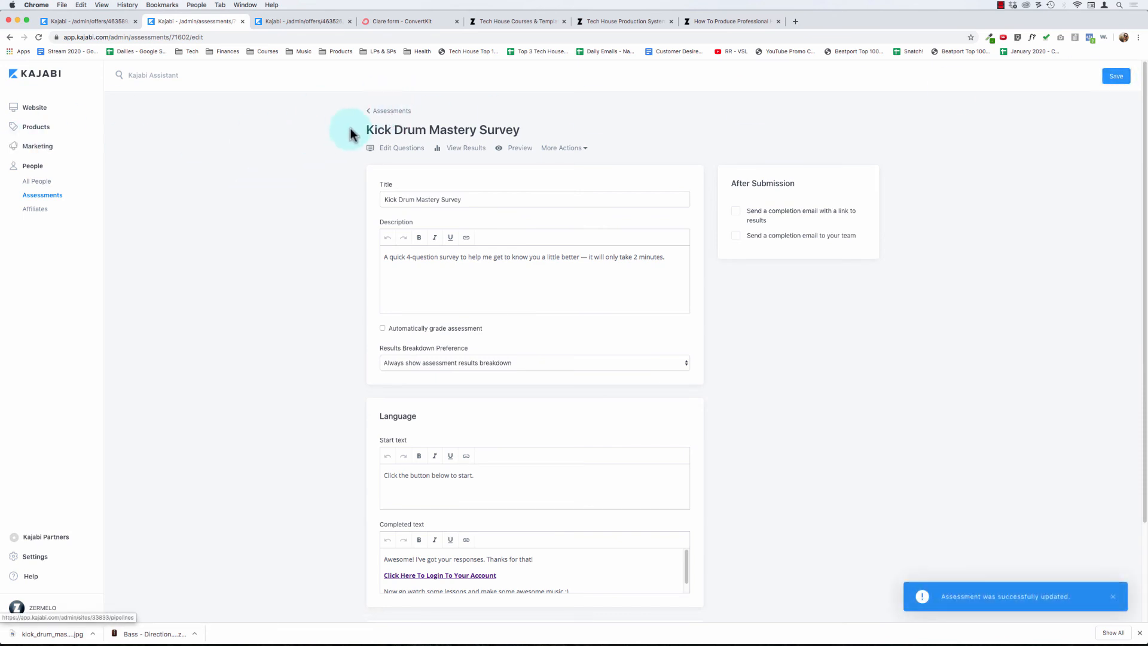
- Clone the Drums Survey page from the website's standalone pages and open the Assessment section of the copy
{"action": "left_click", "coordinate": [39, 111]}
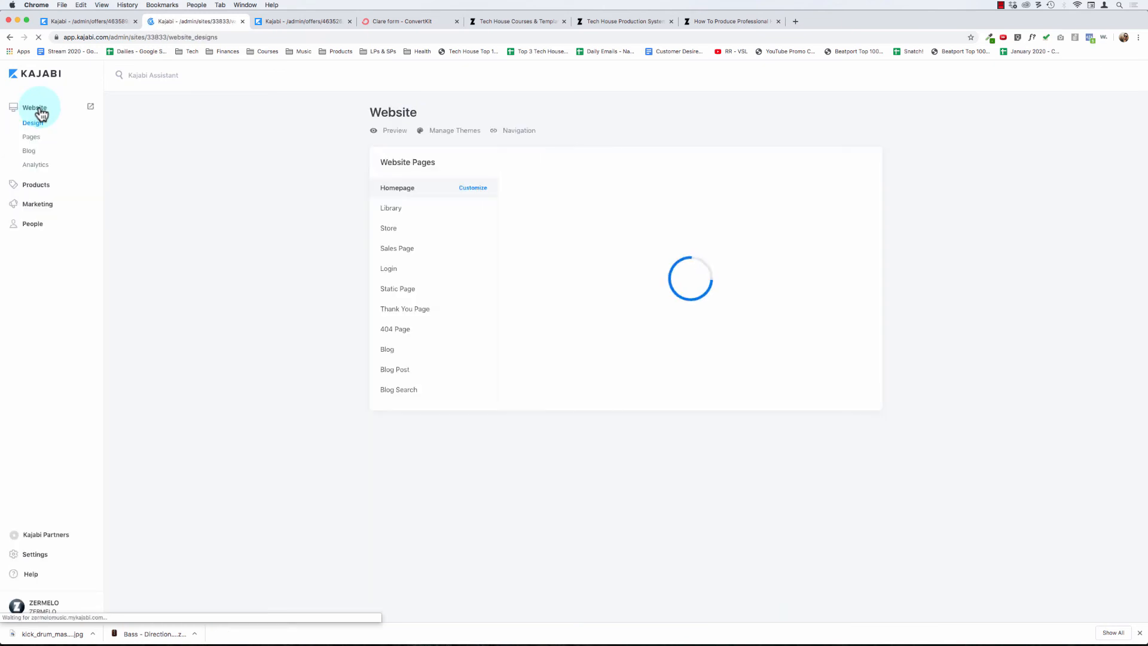
{"action": "left_click", "coordinate": [32, 140]}
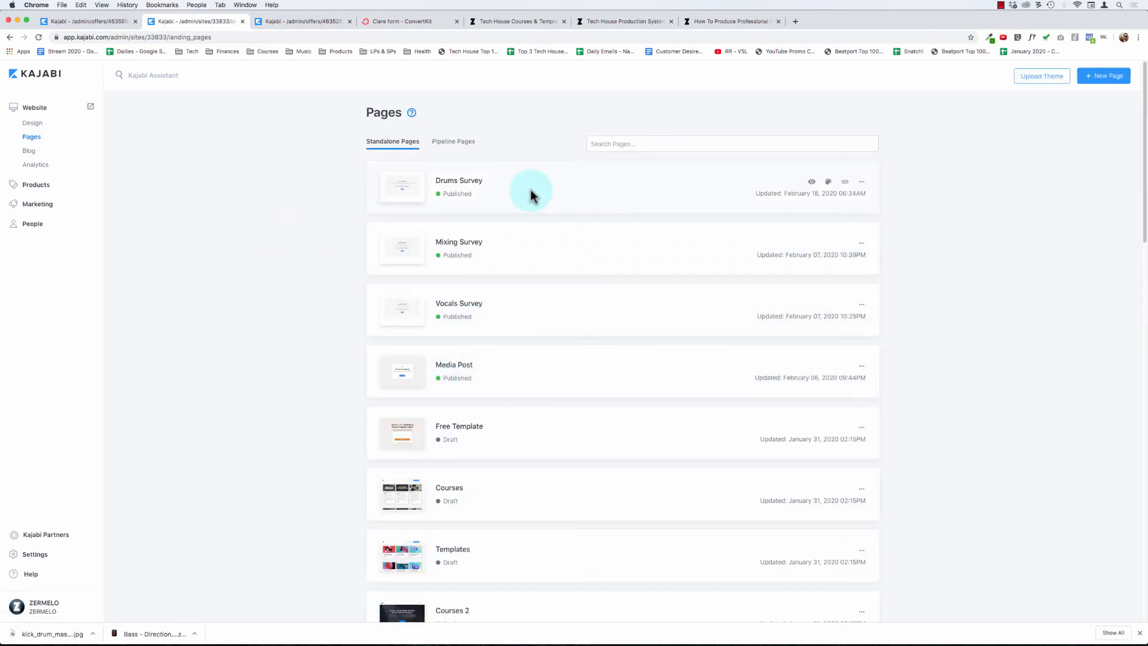
{"action": "left_click", "coordinate": [861, 183]}
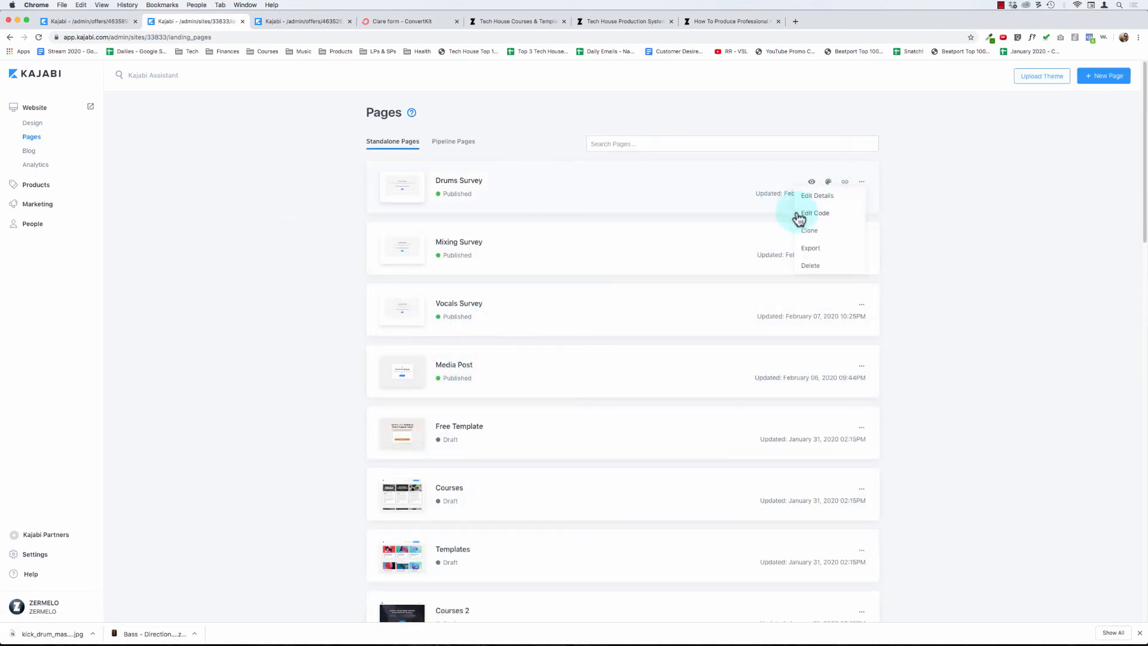
{"action": "left_click", "coordinate": [819, 231]}
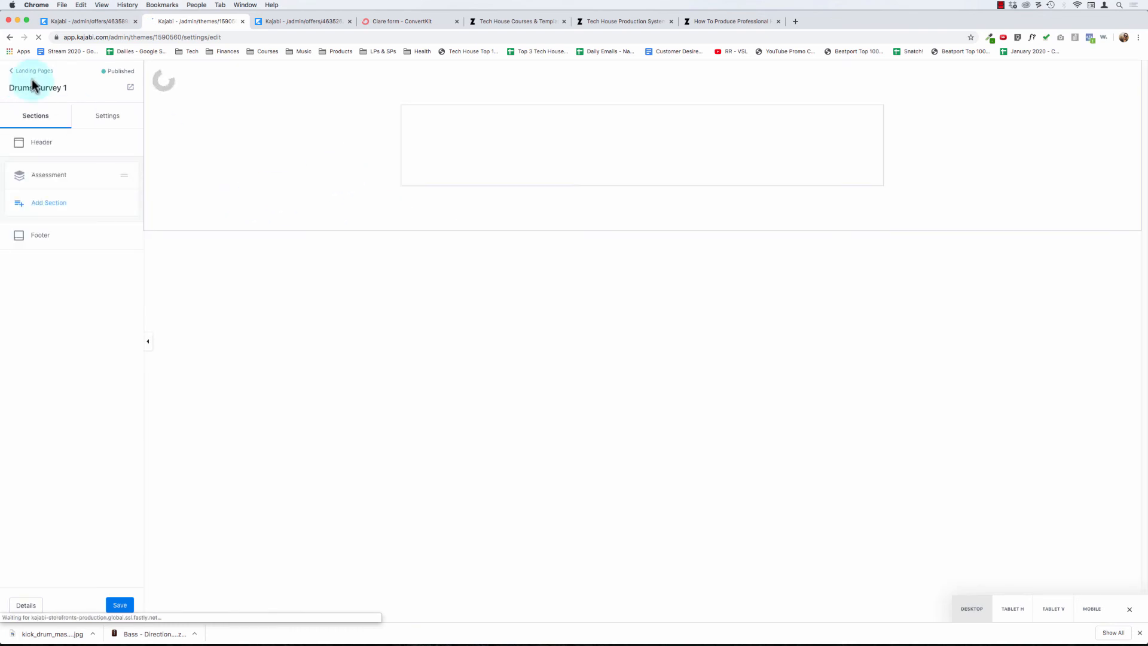
{"action": "left_click", "coordinate": [50, 176]}
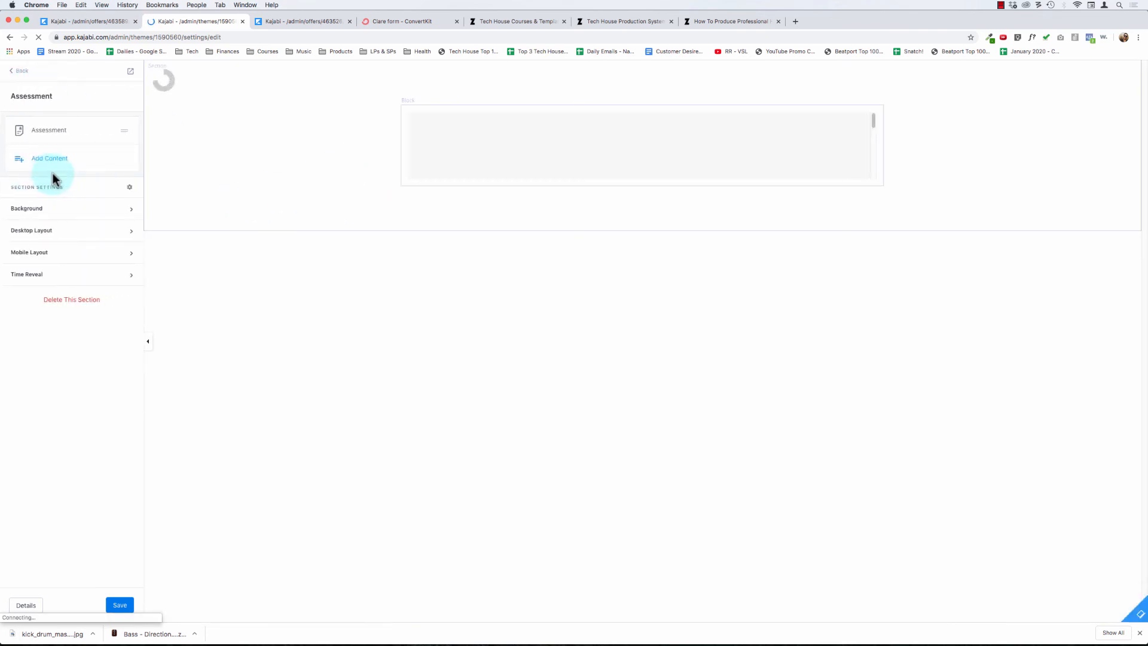
- Switch the assessment block of the cloned page to the Kick Drum Mastery Survey and save the page
{"action": "left_click", "coordinate": [47, 129]}
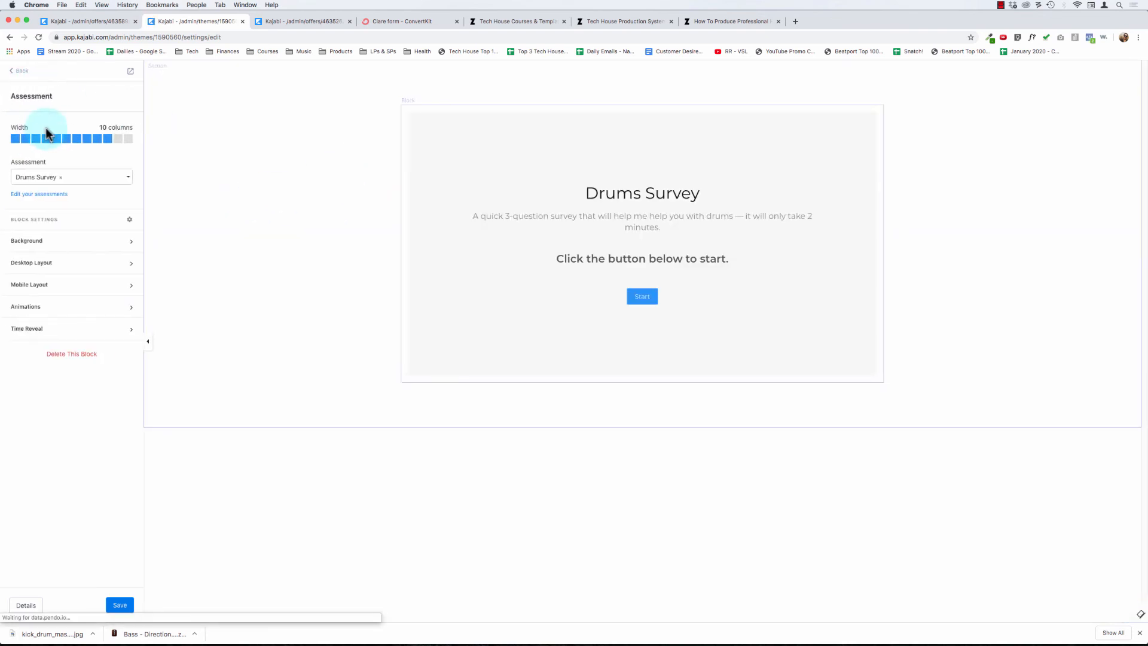
{"action": "left_click", "coordinate": [84, 178]}
{"action": "type", "text": "kick"}
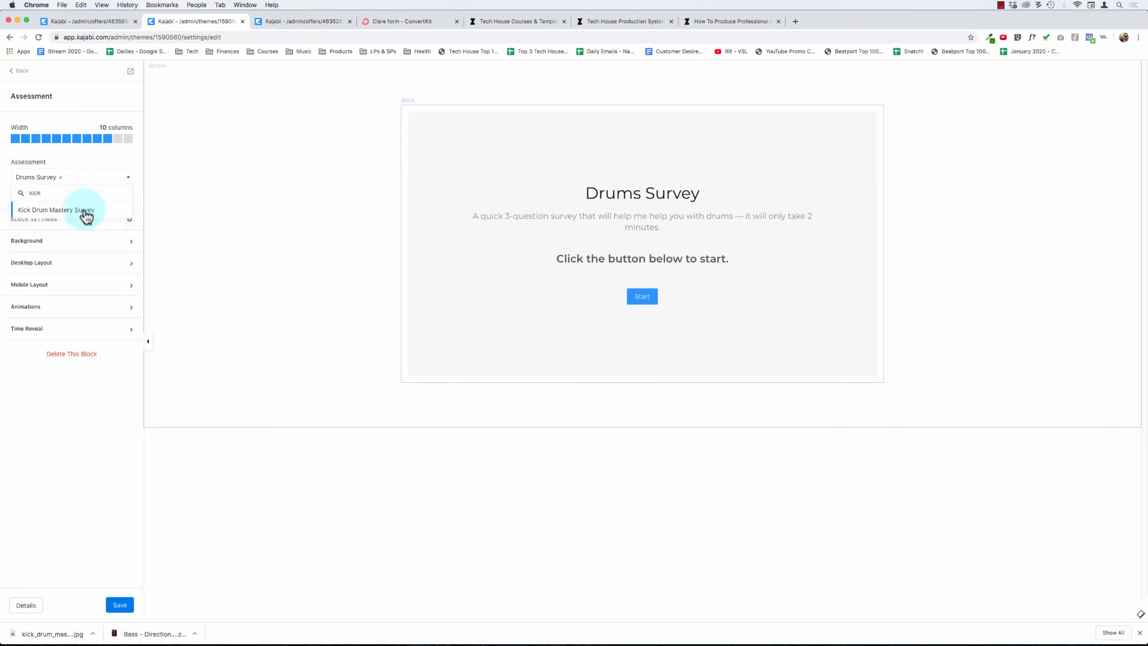
{"action": "left_click", "coordinate": [84, 211]}
{"action": "left_click", "coordinate": [119, 605]}
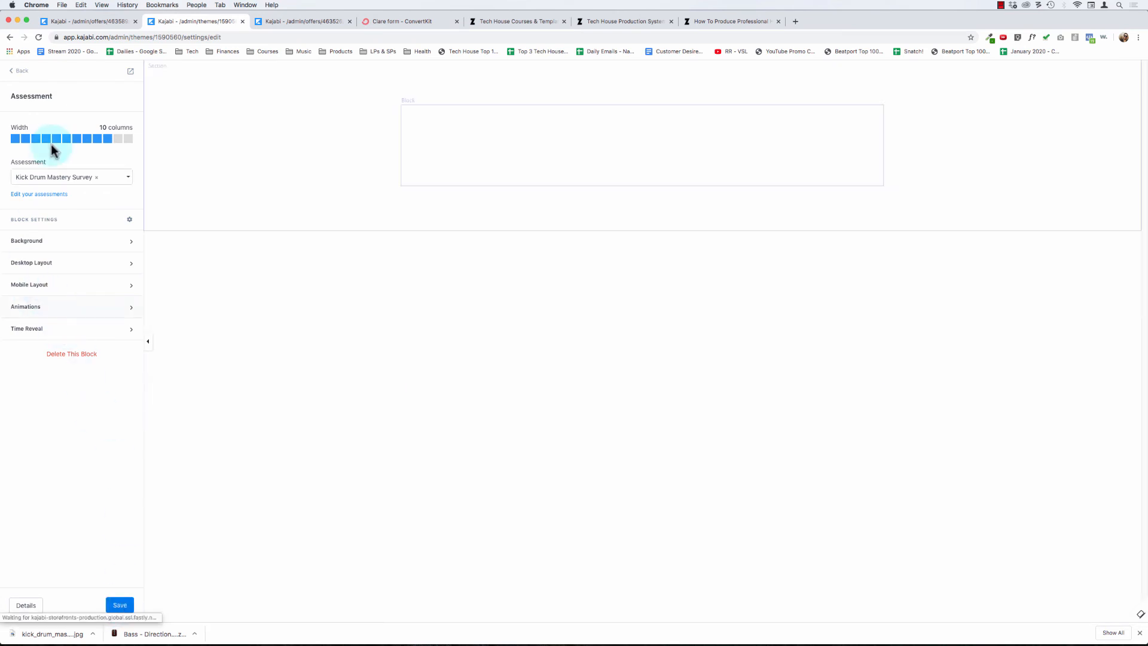
- Return to the standalone pages, open the details of Drums Survey 1 and retitle it "Kick Drum Mastery Survey"
{"action": "left_click", "coordinate": [22, 72]}
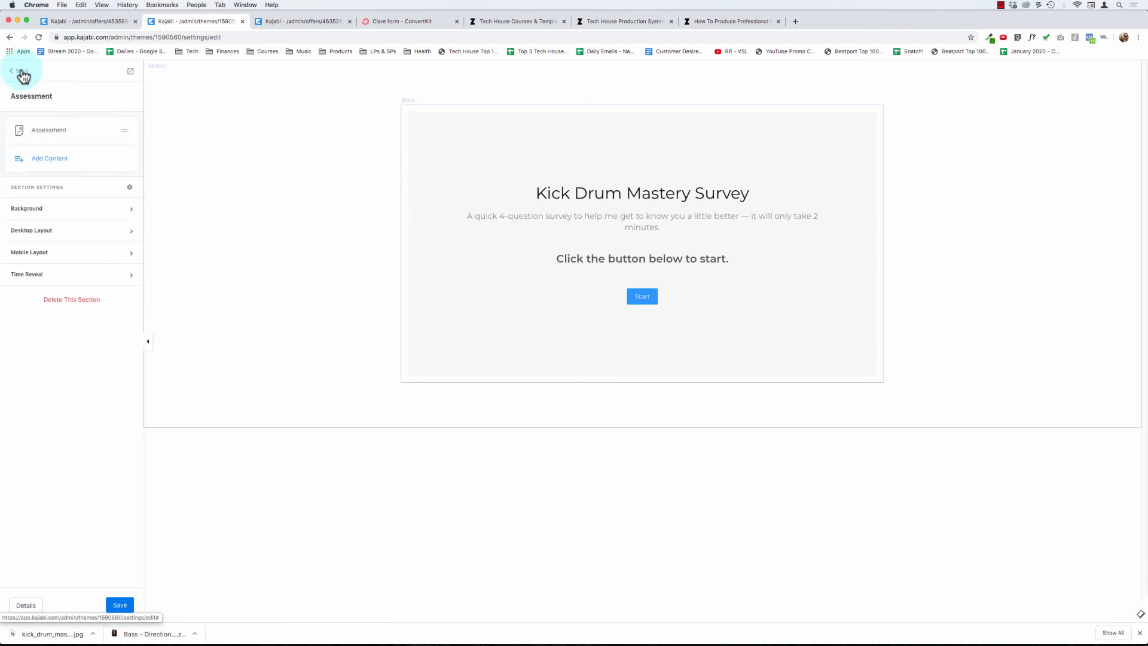
{"action": "left_click", "coordinate": [22, 73]}
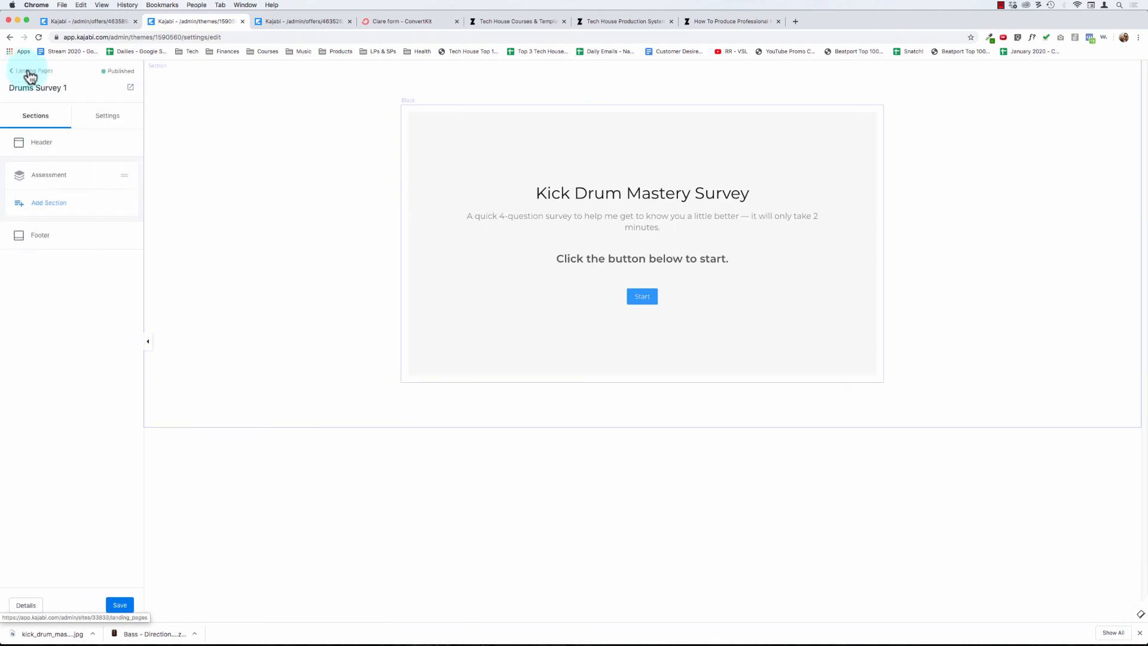
{"action": "left_click", "coordinate": [28, 72]}
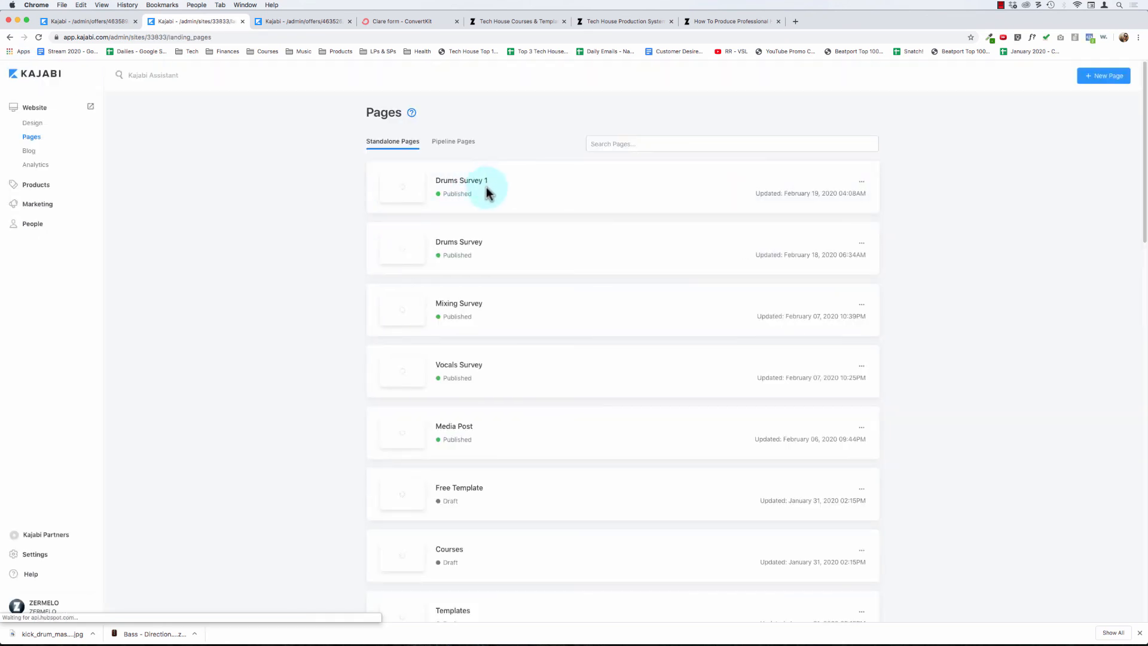
{"action": "left_click", "coordinate": [861, 183]}
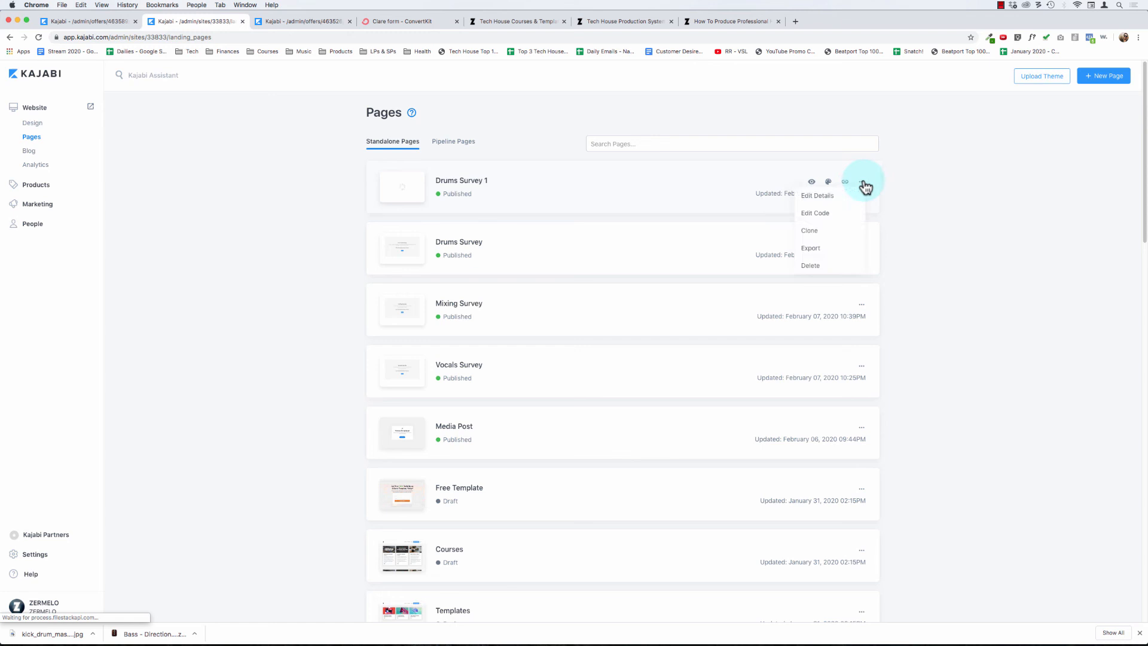
{"action": "left_click", "coordinate": [826, 198]}
{"action": "left_click", "coordinate": [641, 186]}
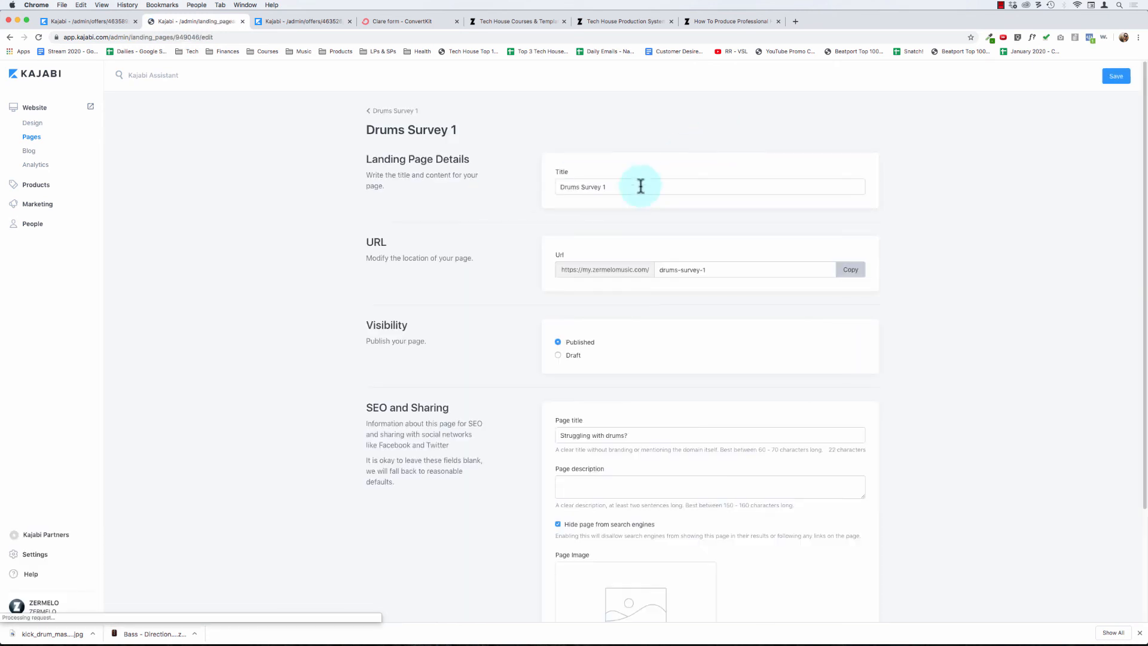
{"action": "key", "text": "super+BackSpace"}
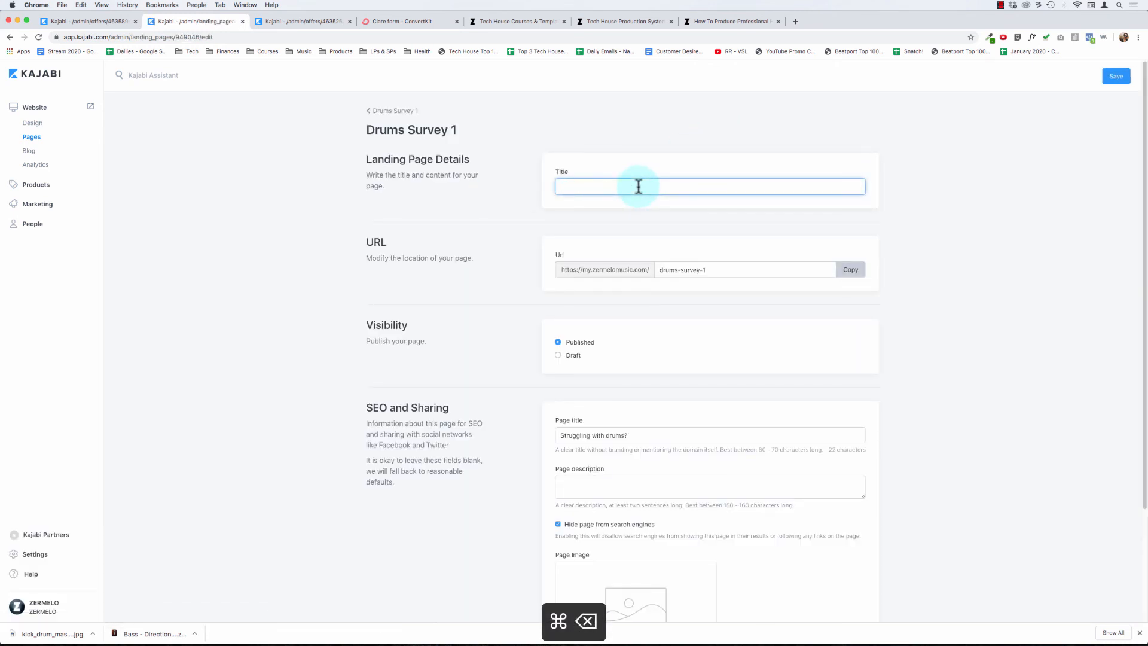
{"action": "type", "text": "Kick Drum Mastery S"}
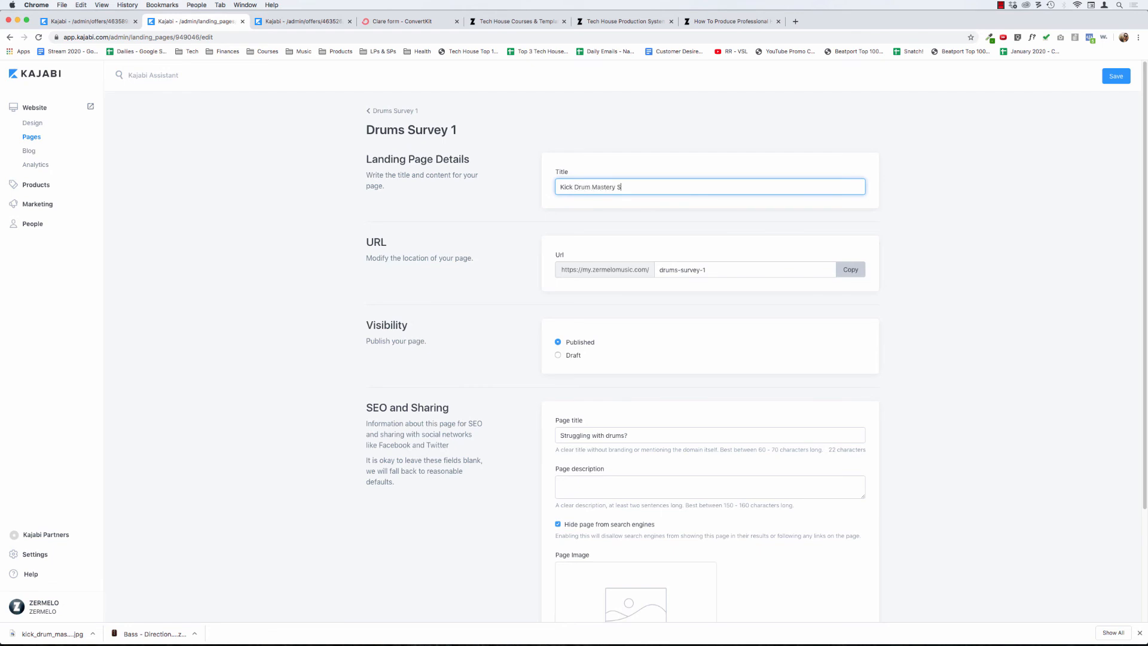
- Change the landing page's URL slug to "kick-survey" and save the page details
{"action": "left_click_drag", "start_coordinate": [727, 266], "coordinate": [616, 268]}
{"action": "key", "text": "Left"}
{"action": "key", "text": "Delete"}
{"action": "key", "text": "Delete"}
{"action": "key", "text": "Delete"}
{"action": "key", "text": "Delete"}
{"action": "key", "text": "Delete"}
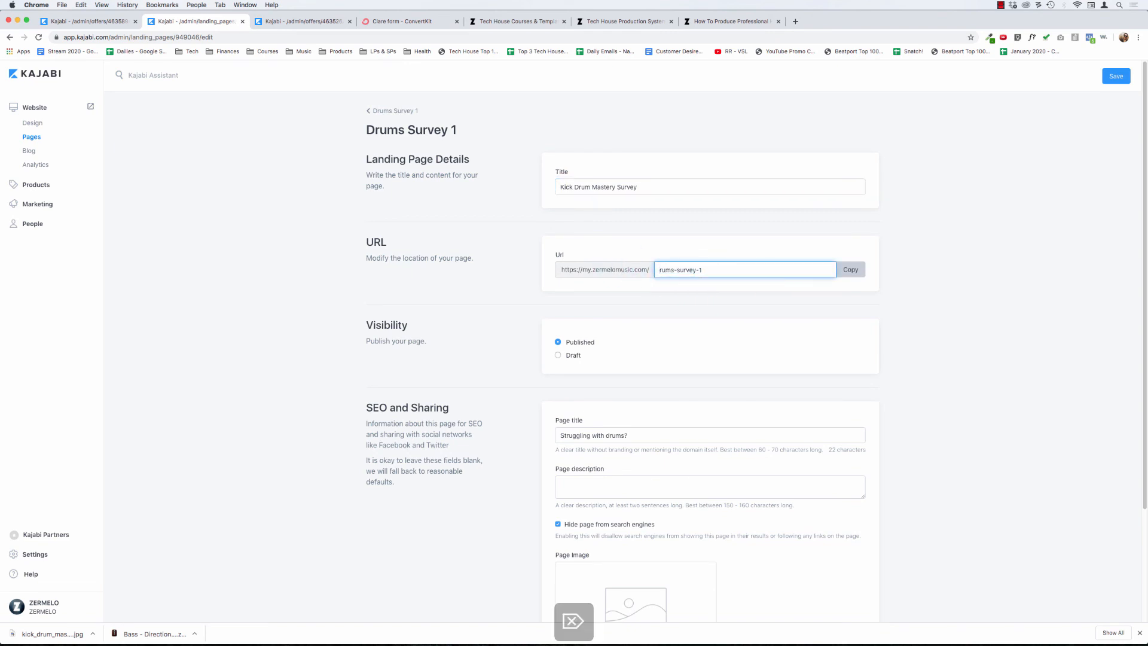
{"action": "type", "text": "kick"}
{"action": "key", "text": "super+Right"}
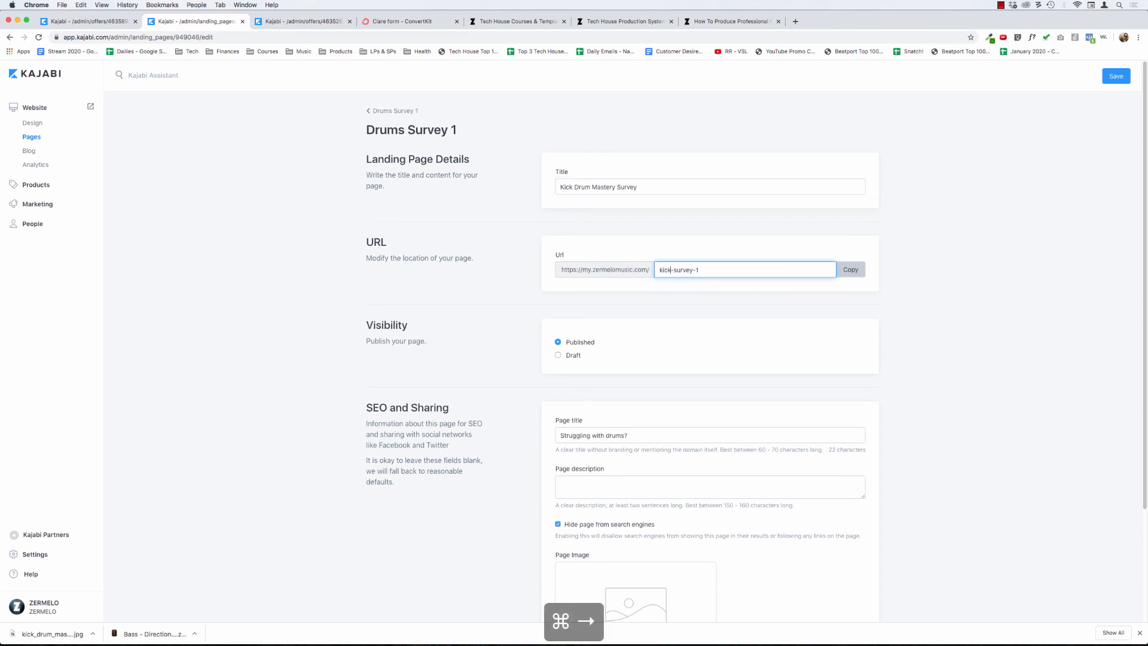
{"action": "key", "text": "BackSpace"}
{"action": "key", "text": "BackSpace"}
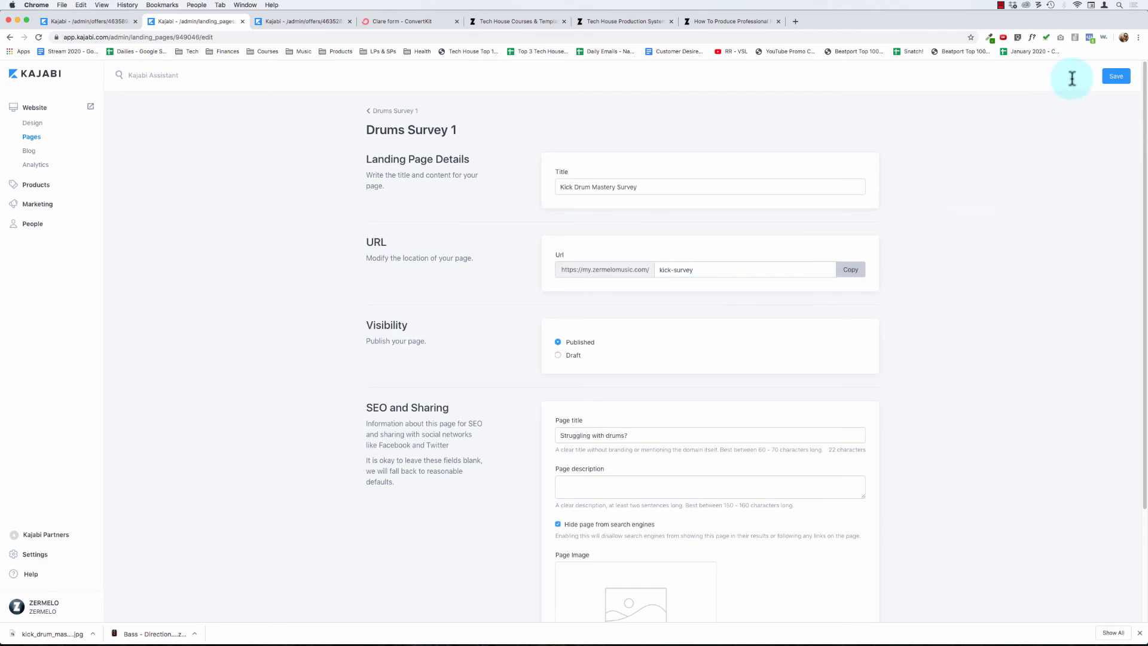
{"action": "left_click", "coordinate": [1114, 76]}
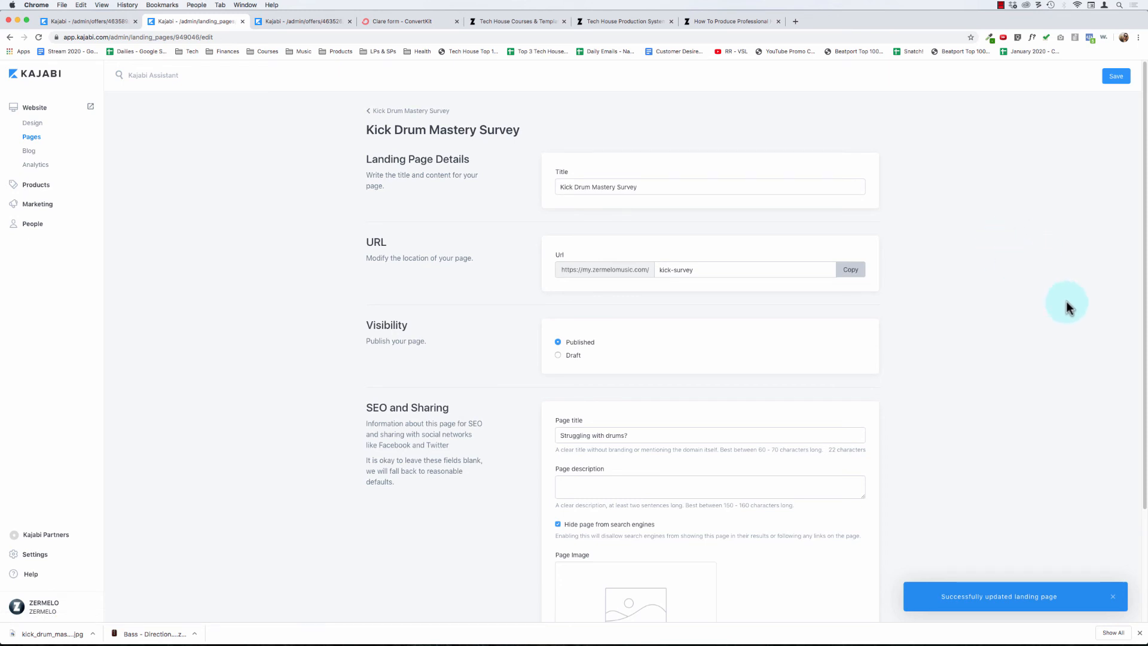
- Change the SEO page title to "Struggling with kicks?" and save the landing page
{"action": "scroll", "coordinate": [1050, 314], "scroll_direction": "down", "scroll_amount": 3}
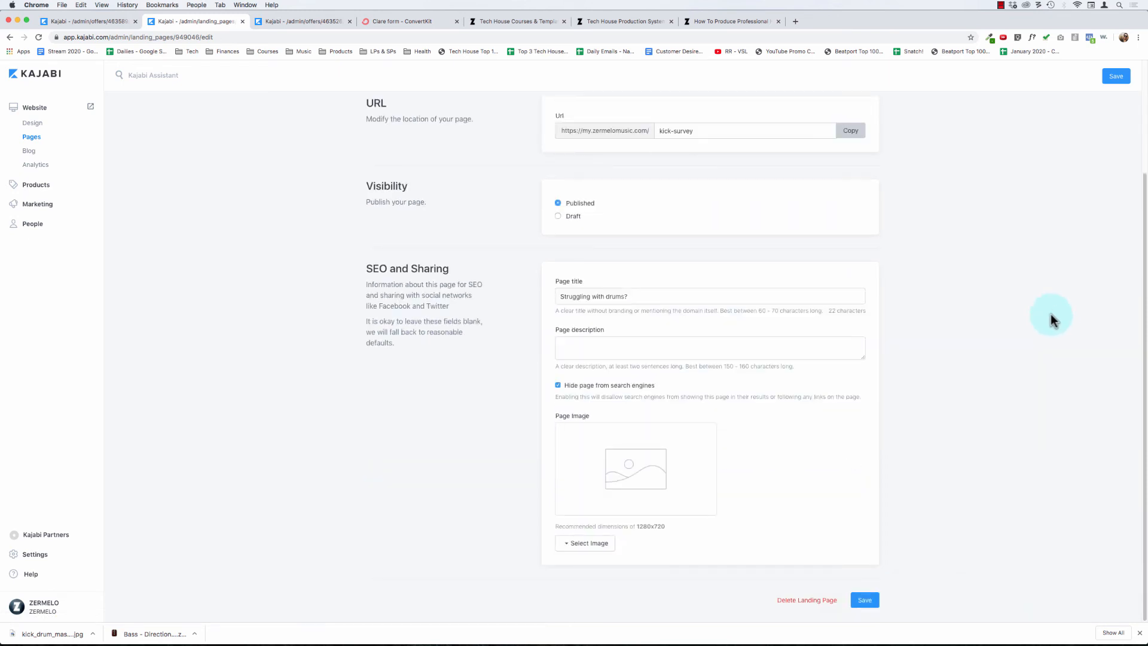
{"action": "left_click", "coordinate": [639, 296]}
{"action": "key", "text": "alt+BackSpace"}
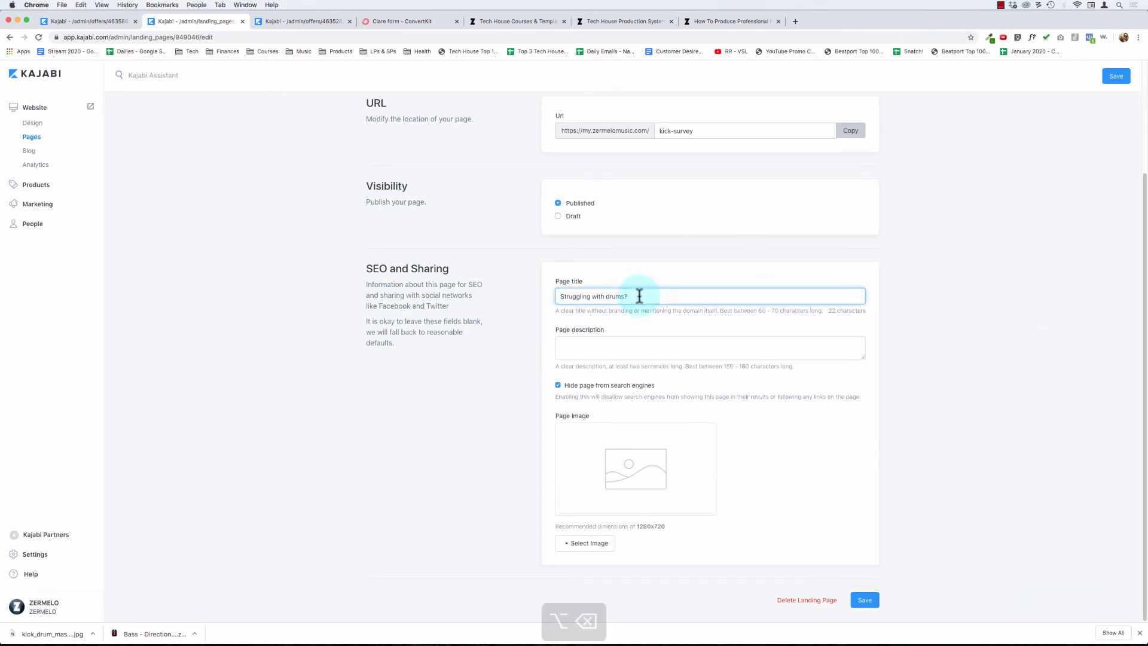
{"action": "key", "text": "alt+BackSpace"}
{"action": "type", "text": "kicks?"}
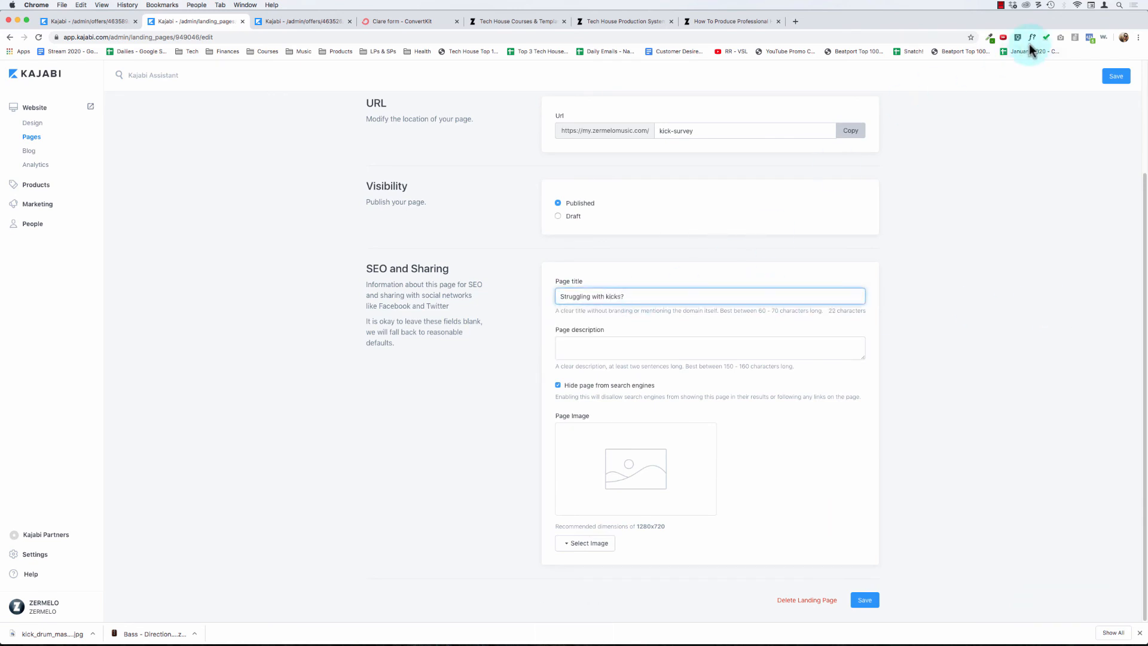
{"action": "left_click", "coordinate": [1115, 76]}
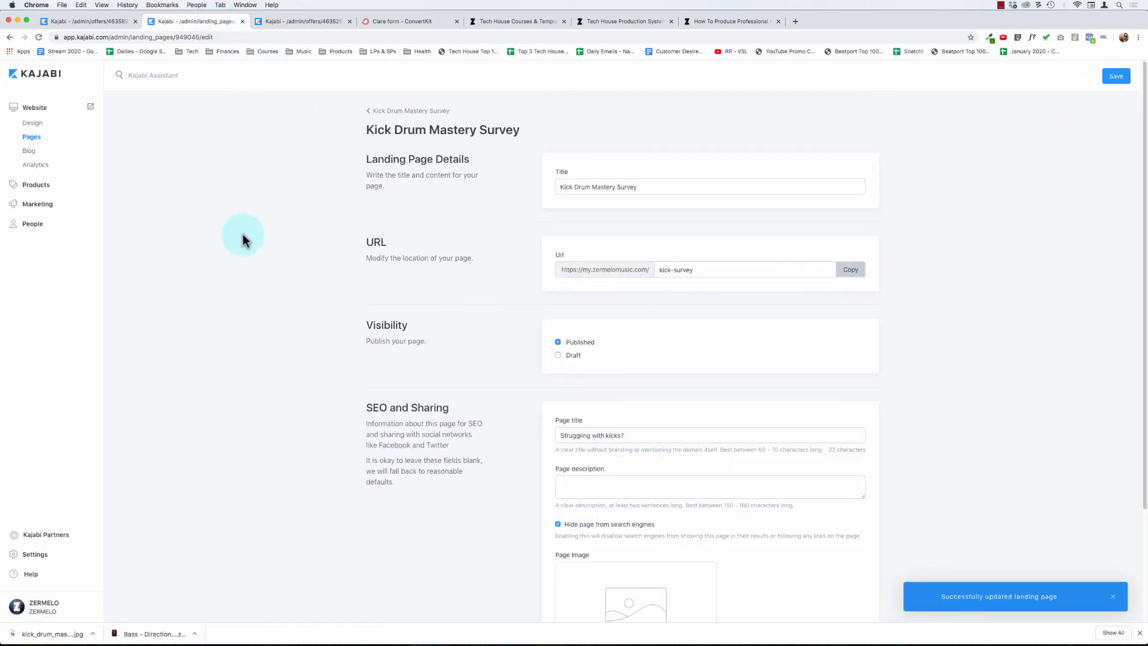
- Leave the landing page's details and open the Kick Drum Mastery offer from the published offers
{"action": "left_click", "coordinate": [409, 112]}
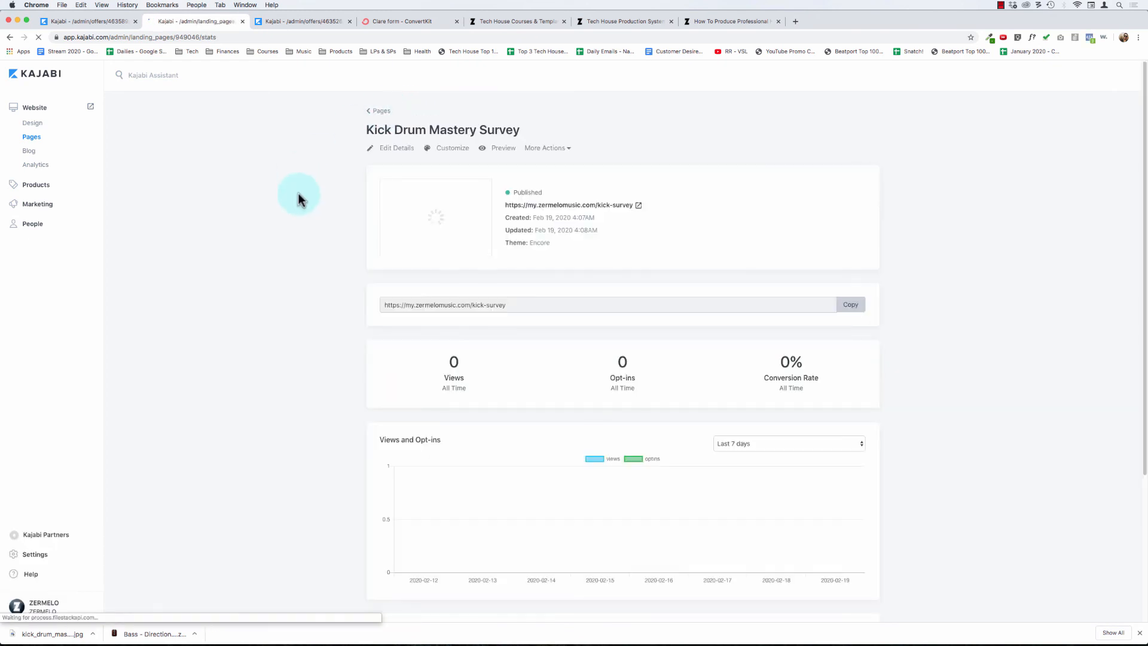
{"action": "scroll", "coordinate": [286, 224], "scroll_direction": "down", "scroll_amount": 3}
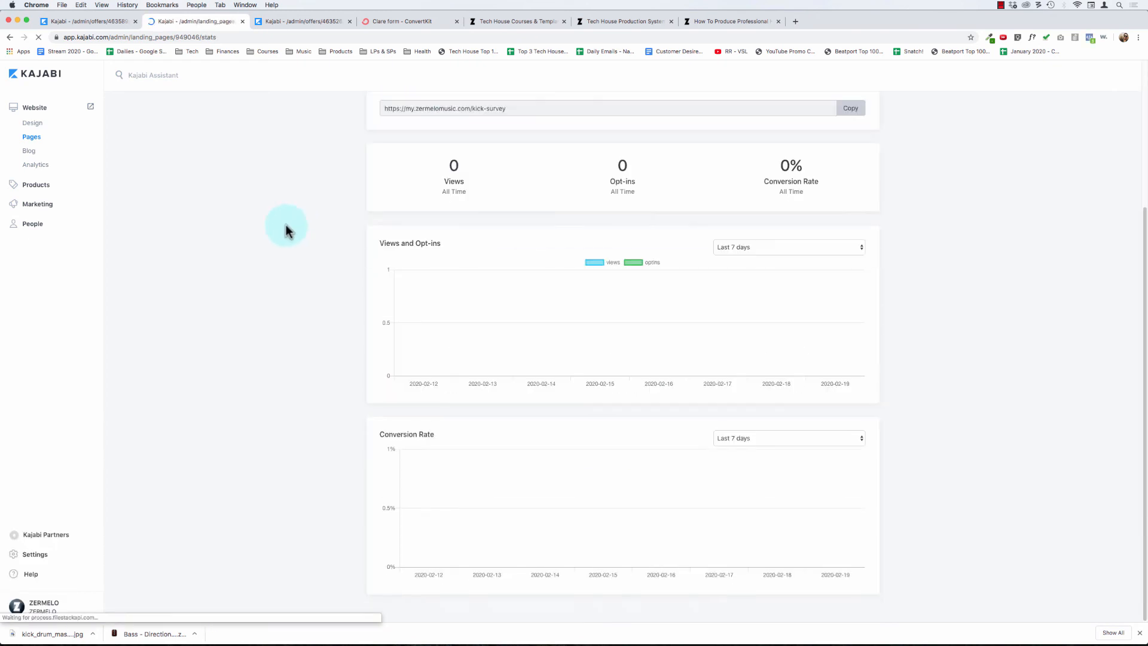
{"action": "scroll", "coordinate": [286, 225], "scroll_direction": "up", "scroll_amount": 3}
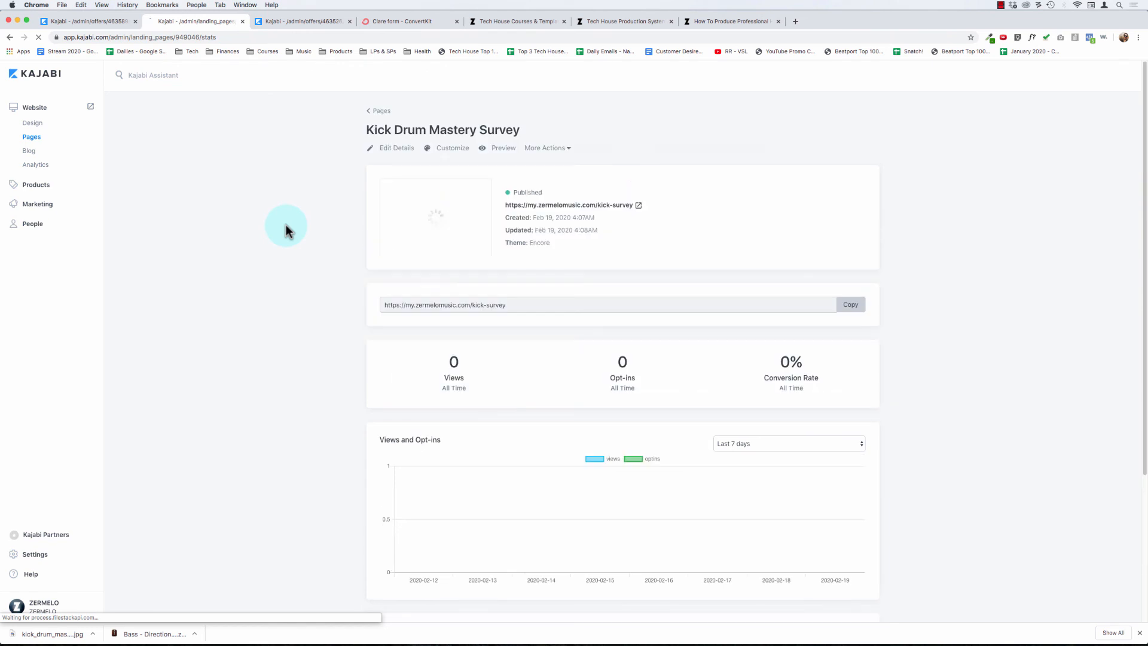
{"action": "left_click", "coordinate": [383, 111]}
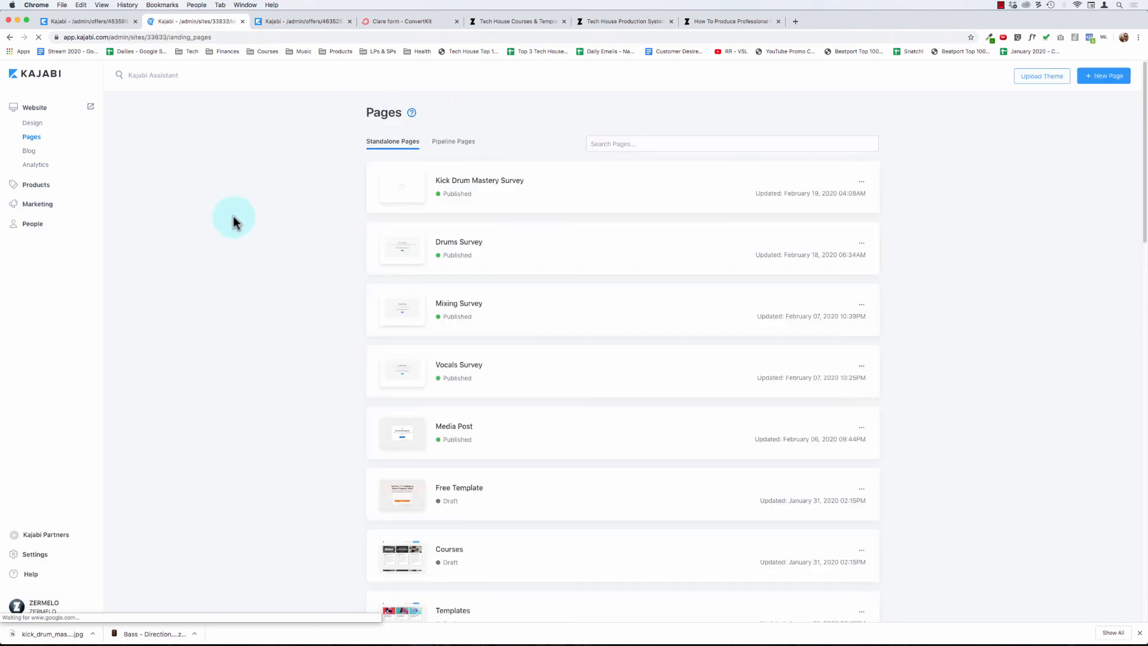
{"action": "left_click", "coordinate": [37, 186]}
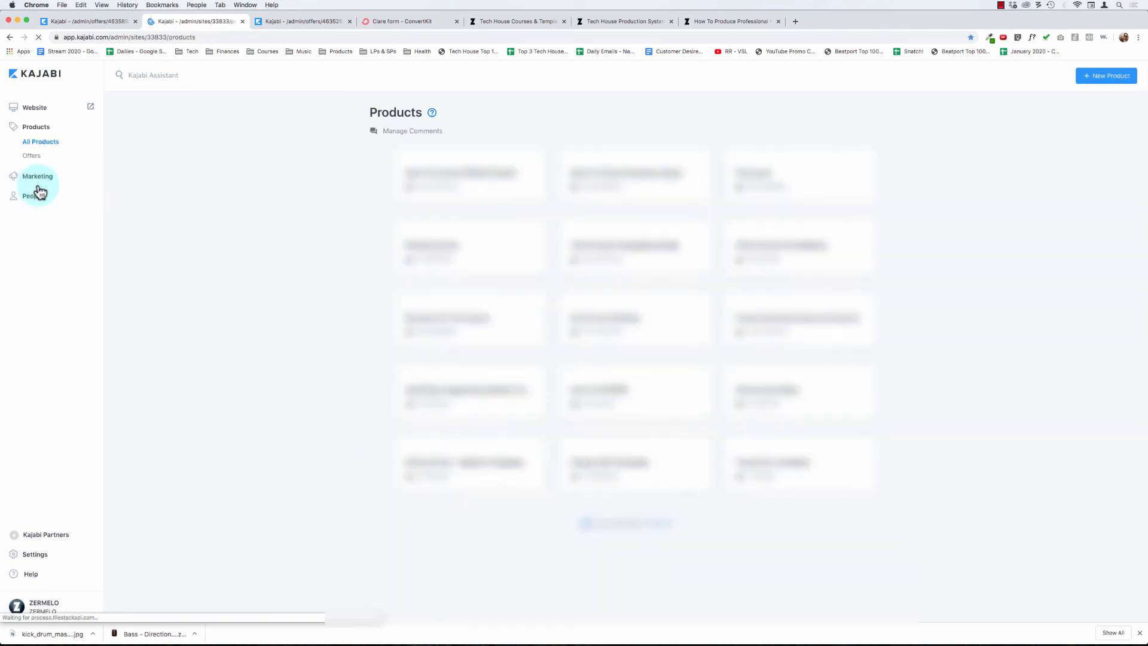
{"action": "left_click", "coordinate": [41, 156]}
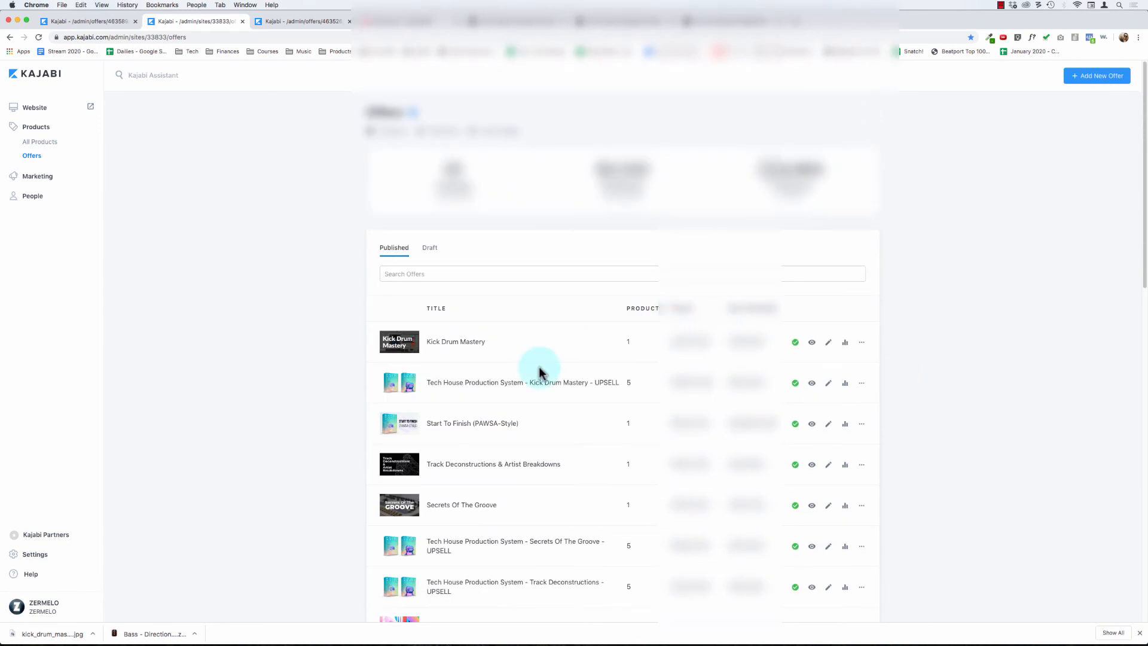
{"action": "left_click", "coordinate": [466, 342]}
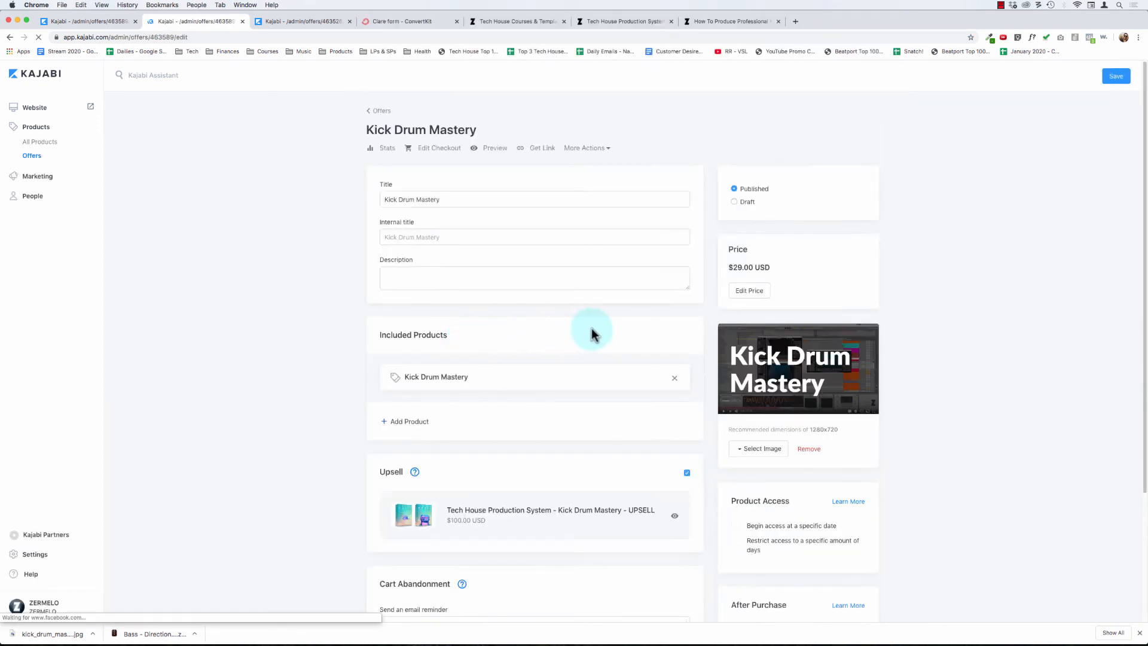
- Set the offer's after-purchase thank you page to the Kick Drum Mastery Survey landing page and save the offer
{"action": "scroll", "coordinate": [978, 403], "scroll_direction": "down", "scroll_amount": 6}
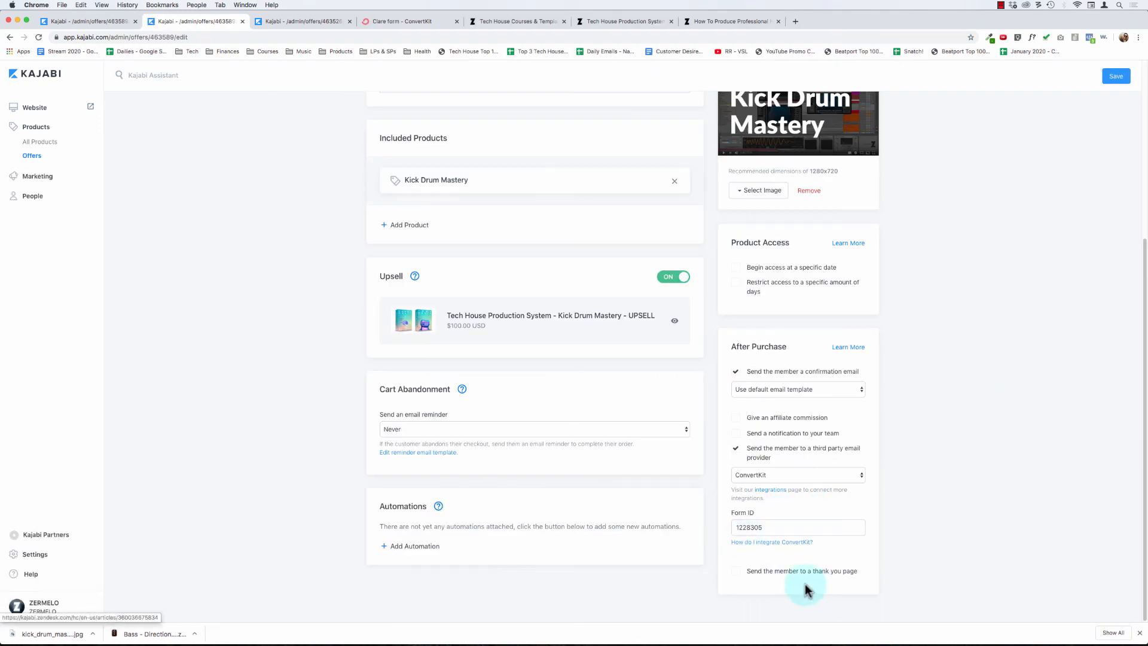
{"action": "left_click", "coordinate": [736, 572]}
{"action": "scroll", "coordinate": [972, 574], "scroll_direction": "down", "scroll_amount": 3}
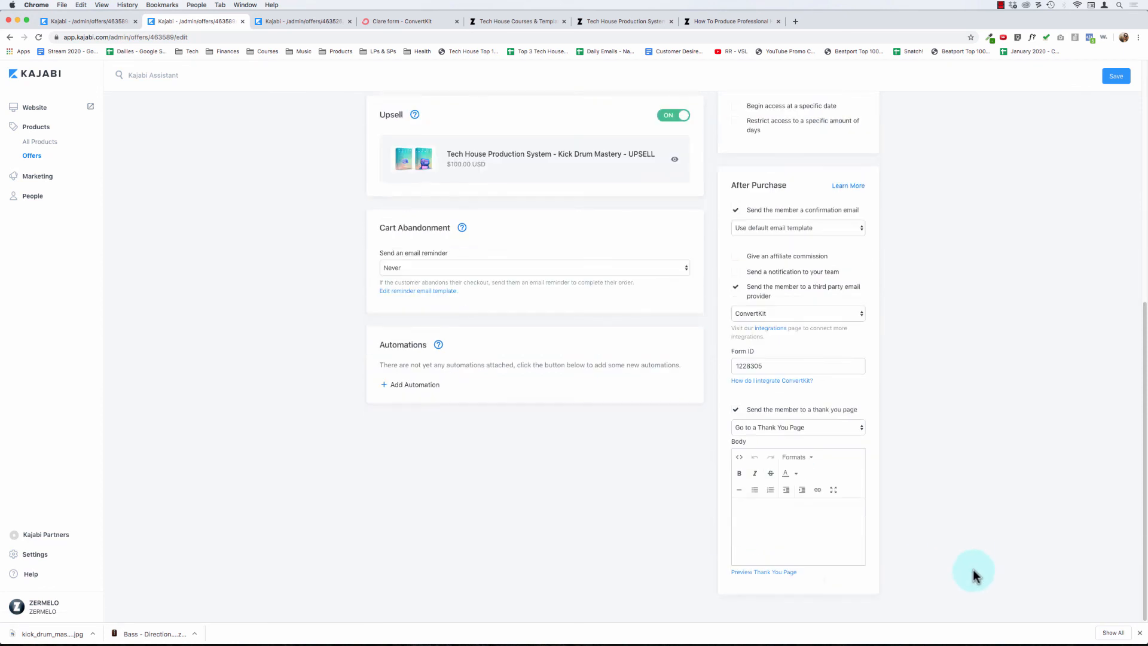
{"action": "left_click", "coordinate": [798, 427]}
{"action": "left_click", "coordinate": [792, 433]}
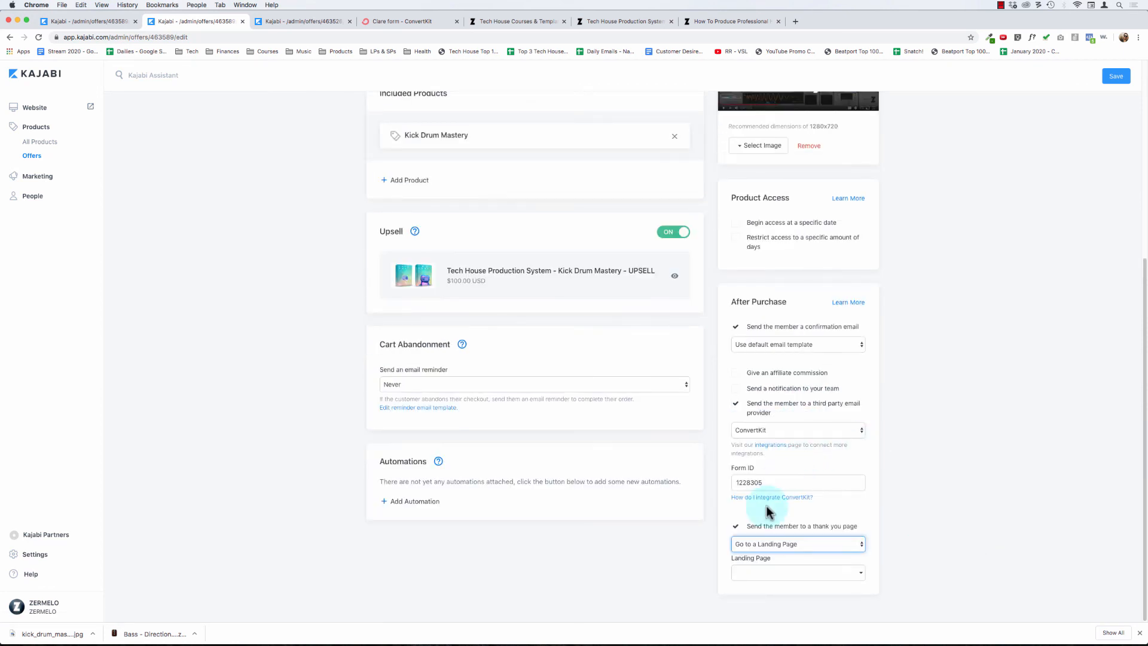
{"action": "left_click", "coordinate": [767, 574]}
{"action": "type", "text": "kick"}
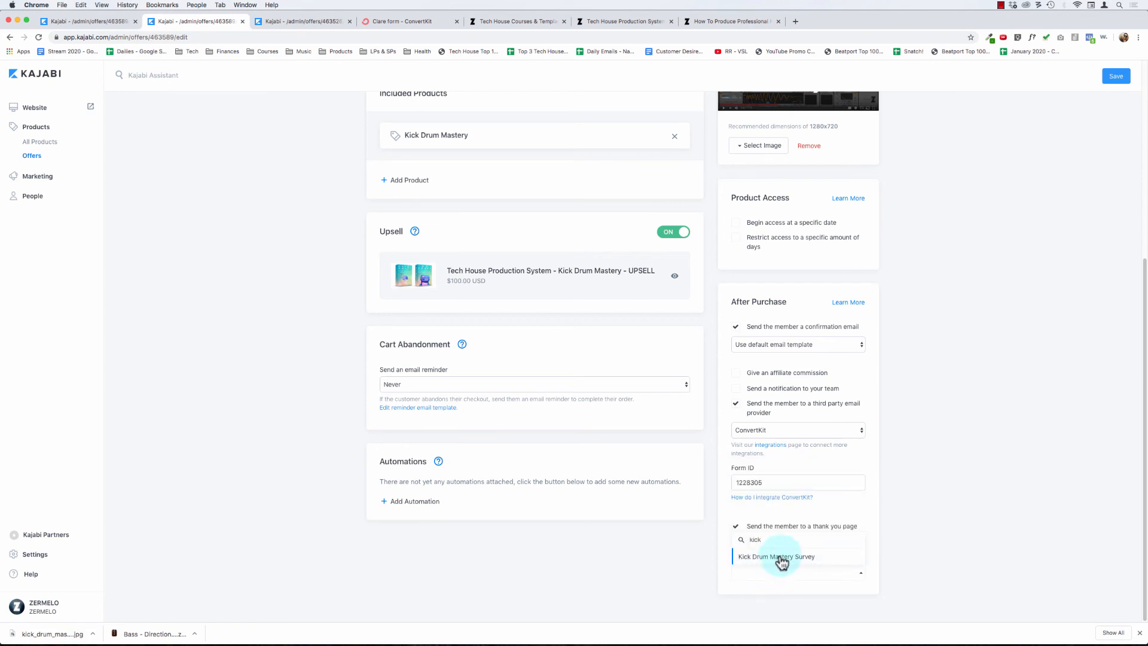
{"action": "left_click", "coordinate": [779, 556]}
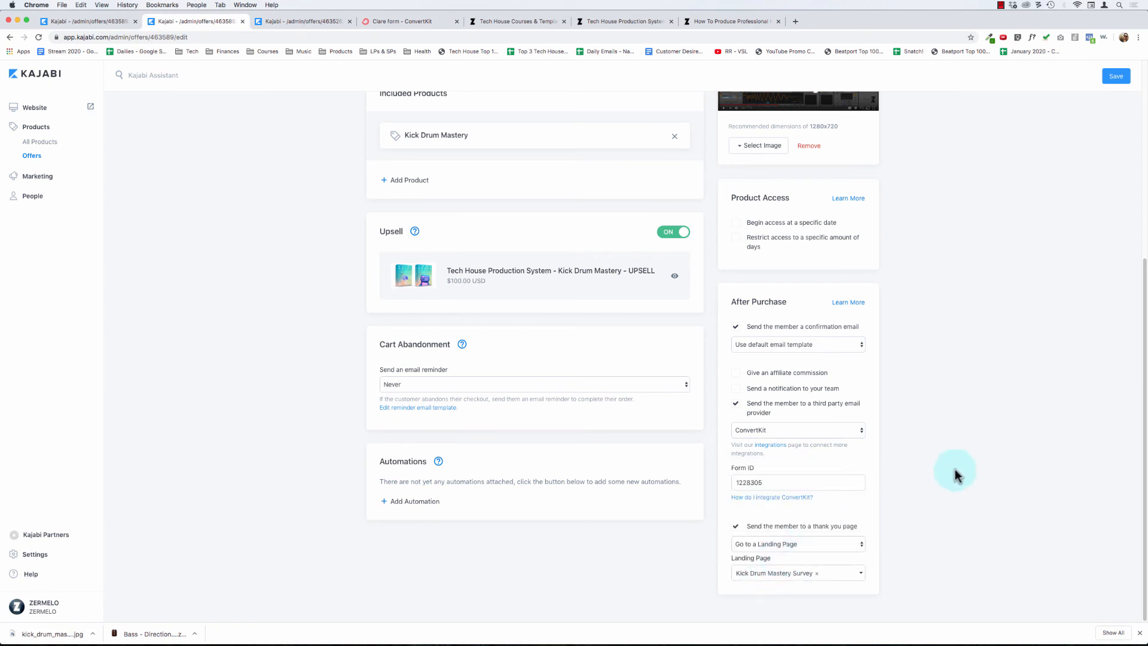
{"action": "left_click", "coordinate": [1115, 76]}
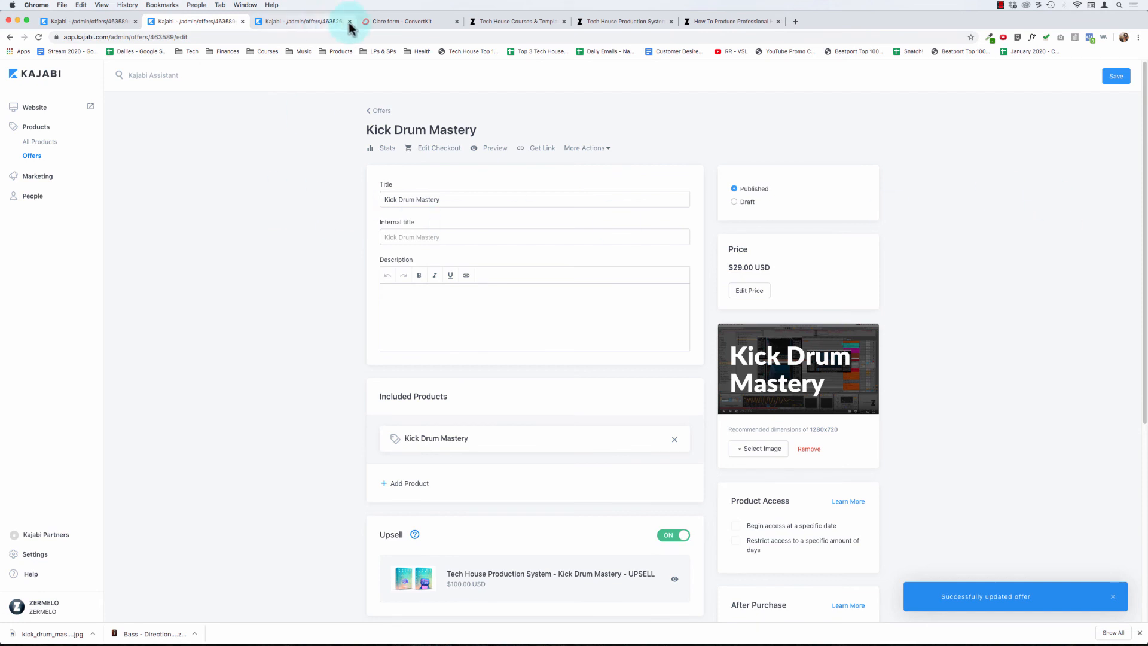
- Close the account sign-in and Tech House Production System pages, and reload the Tech House Courses & Templates page
{"action": "left_click", "coordinate": [714, 21]}
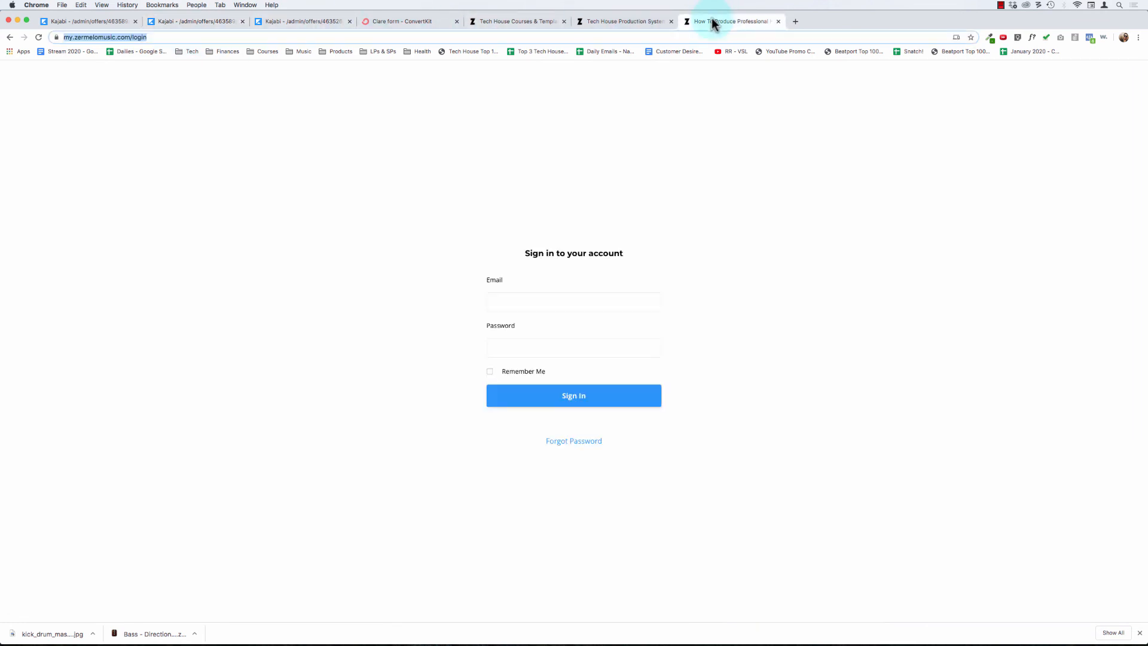
{"action": "key", "text": "super+w"}
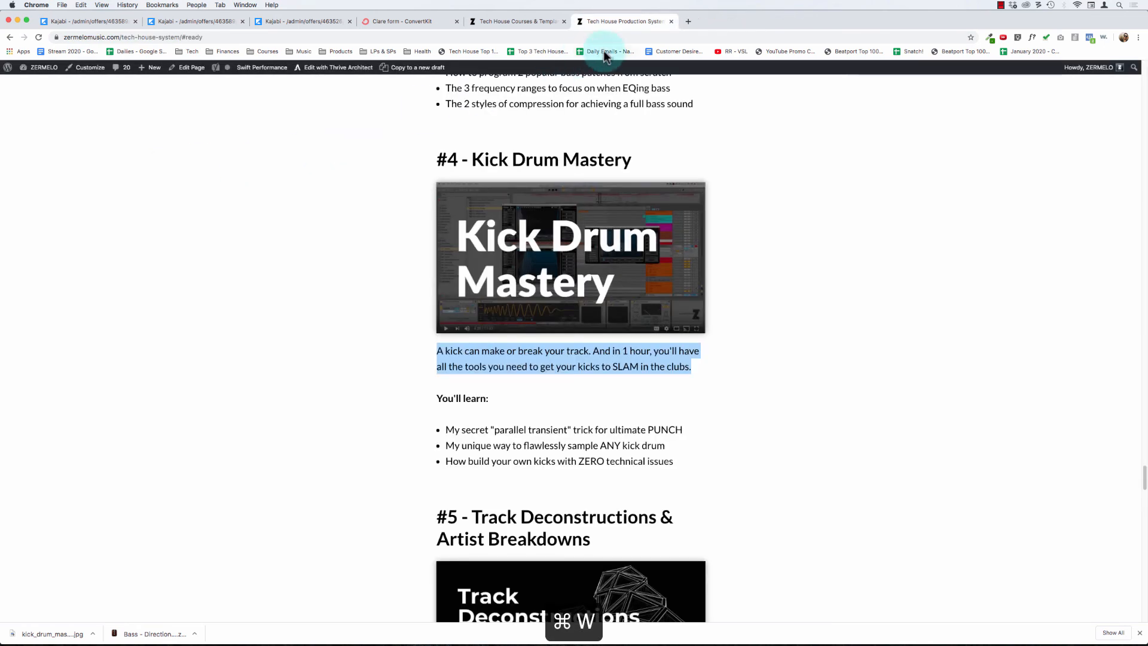
{"action": "scroll", "coordinate": [337, 192], "scroll_direction": "up", "scroll_amount": 10}
{"action": "scroll", "coordinate": [337, 192], "scroll_direction": "up", "scroll_amount": 5}
{"action": "key", "text": "super+w"}
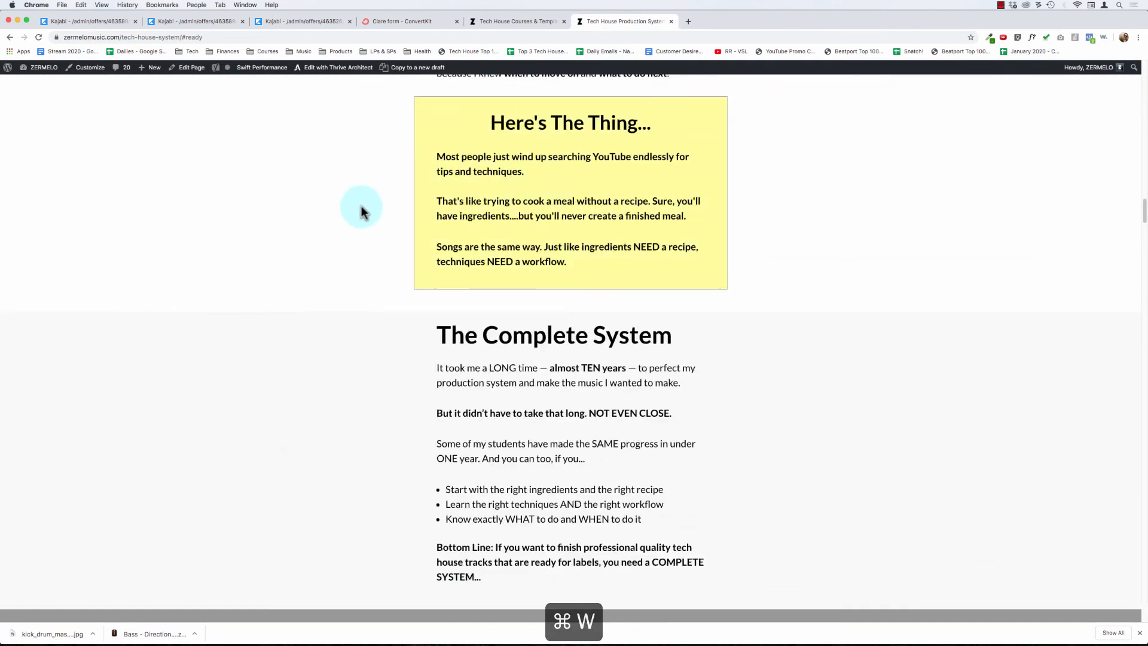
{"action": "scroll", "coordinate": [178, 451], "scroll_direction": "up", "scroll_amount": 15}
{"action": "key", "text": "super+r"}
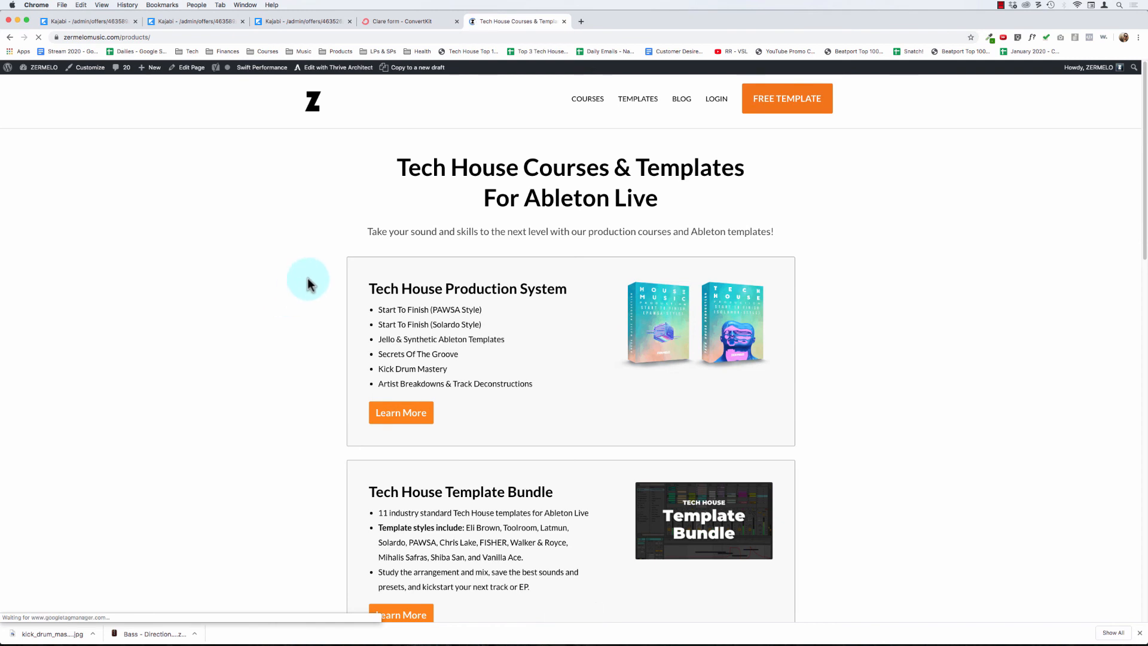
- Check that the Kick Drum Mastery title and image on the products page open its checkout, and close both checkout pages
{"action": "scroll", "coordinate": [306, 281], "scroll_direction": "down", "scroll_amount": 15}
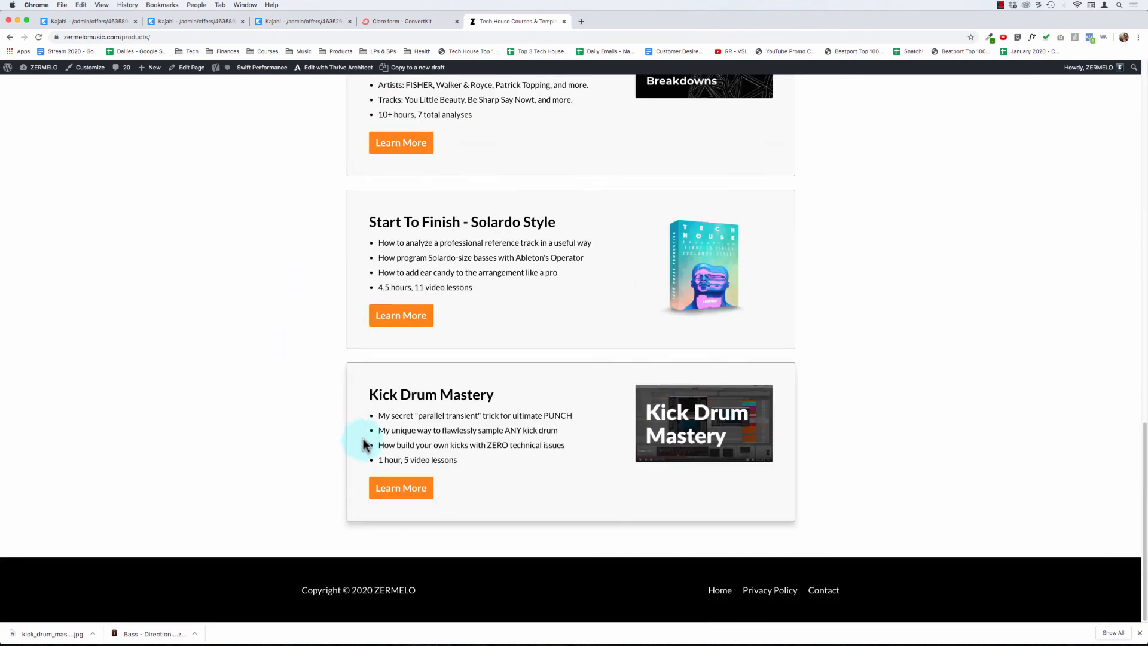
{"action": "double_click", "coordinate": [414, 494]}
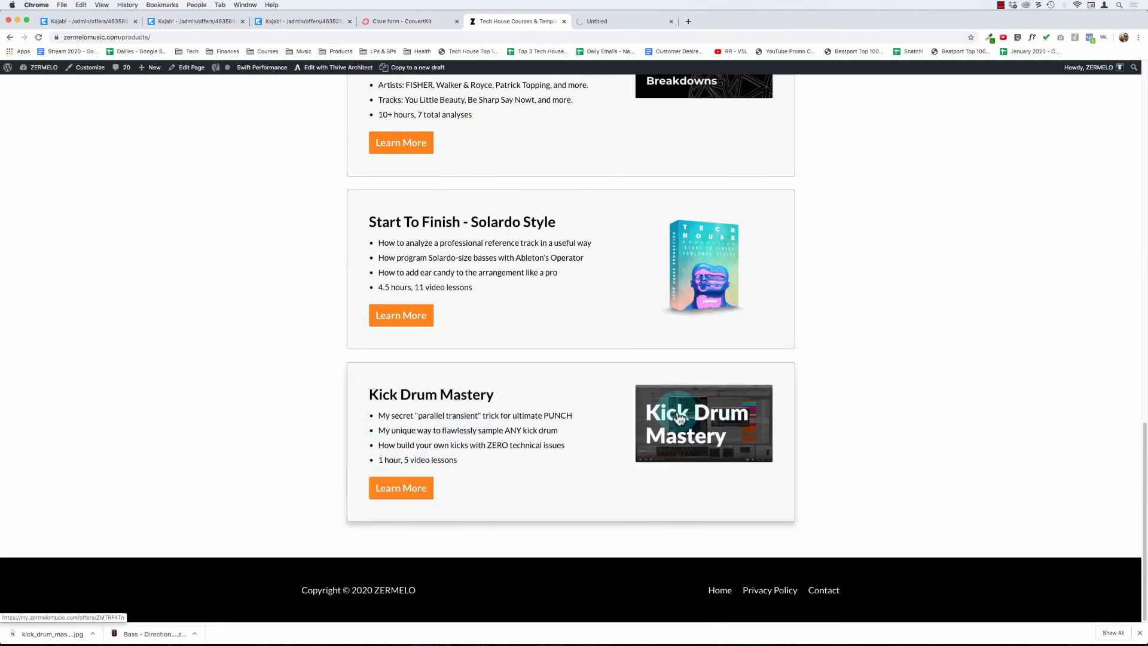
{"action": "left_click", "coordinate": [627, 27]}
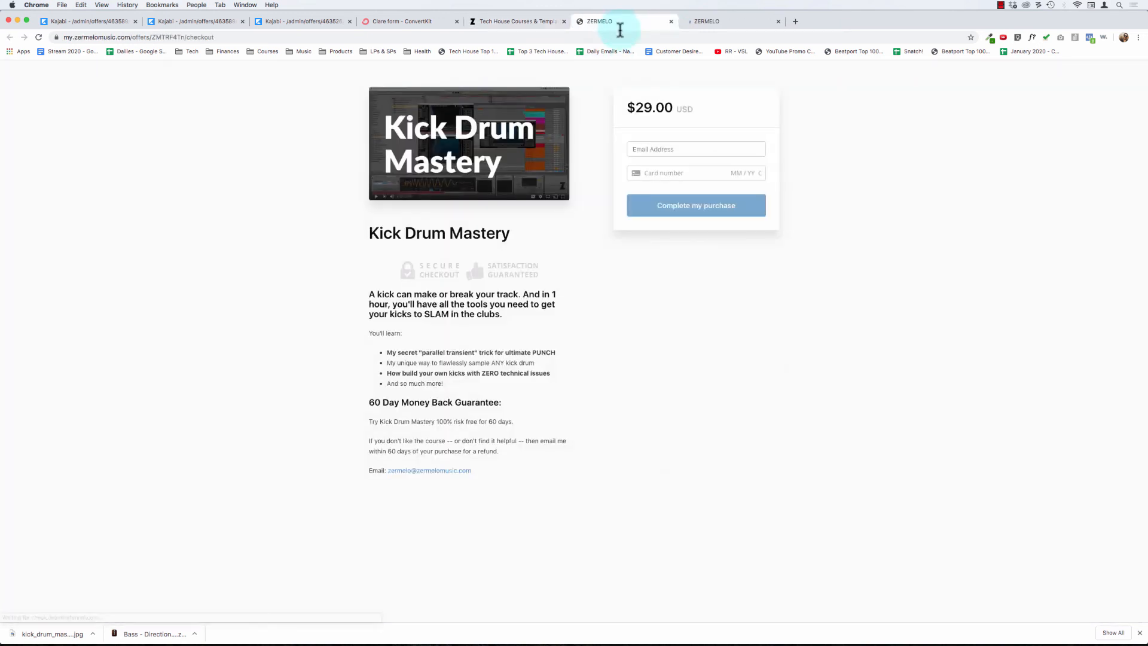
{"action": "left_click", "coordinate": [710, 207]}
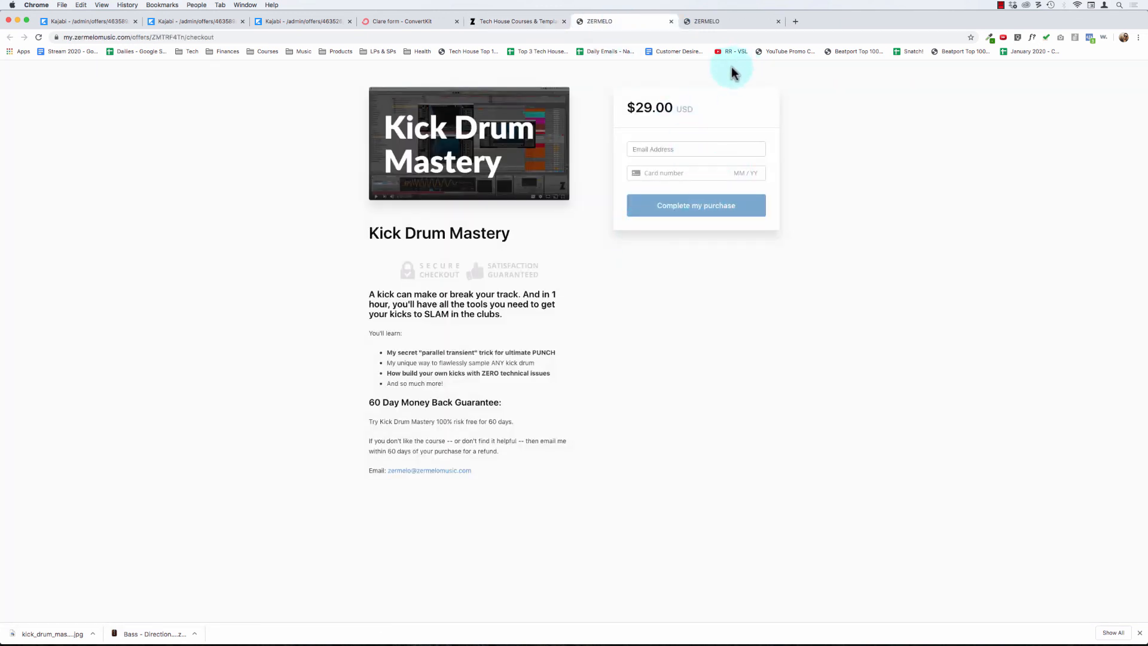
{"action": "left_click", "coordinate": [728, 28]}
{"action": "key", "text": "super+w"}
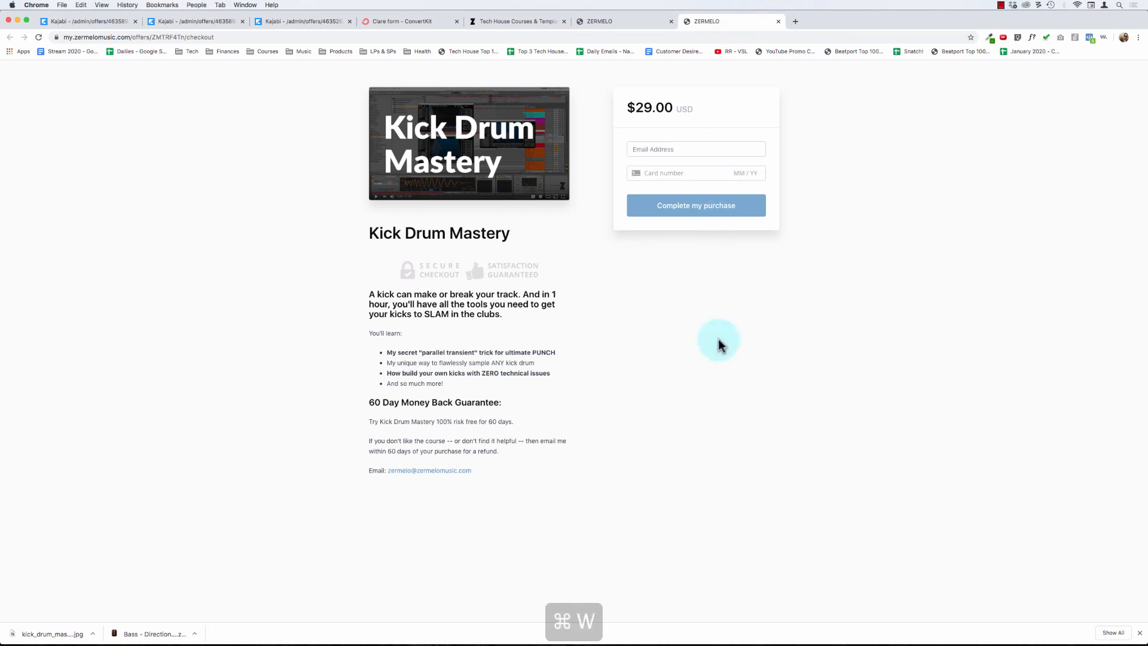
{"action": "key", "text": "super+w"}
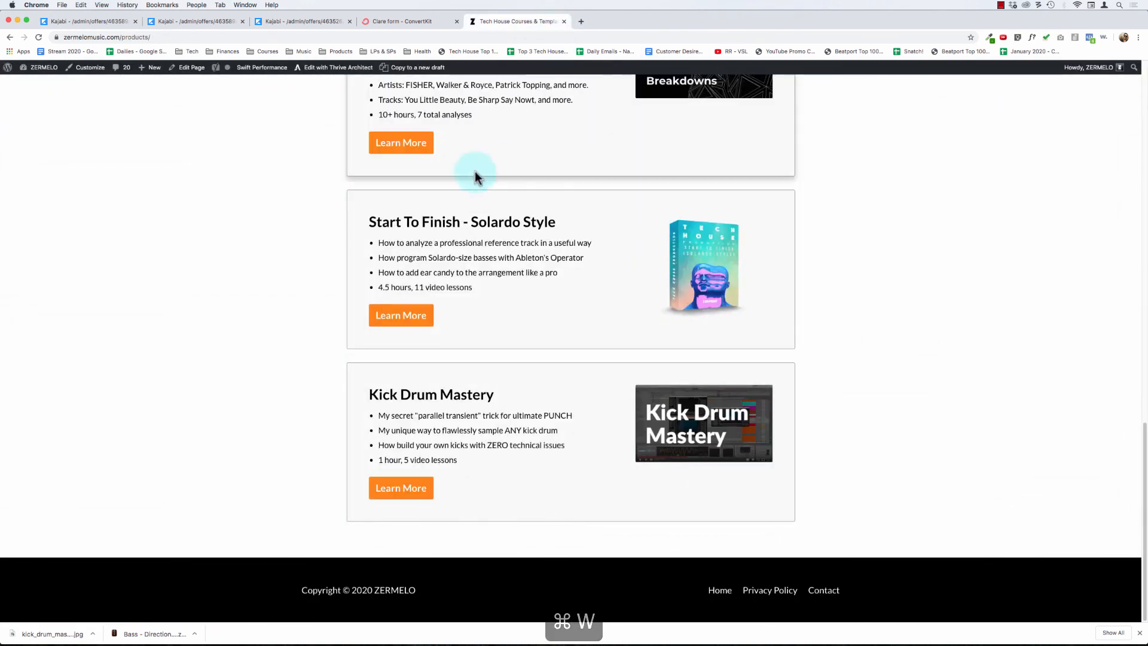
- Review the Kick Drum Mastery offer's settings and compare its ConvertKit form ID with the customer form in ConvertKit
{"action": "left_click", "coordinate": [81, 24]}
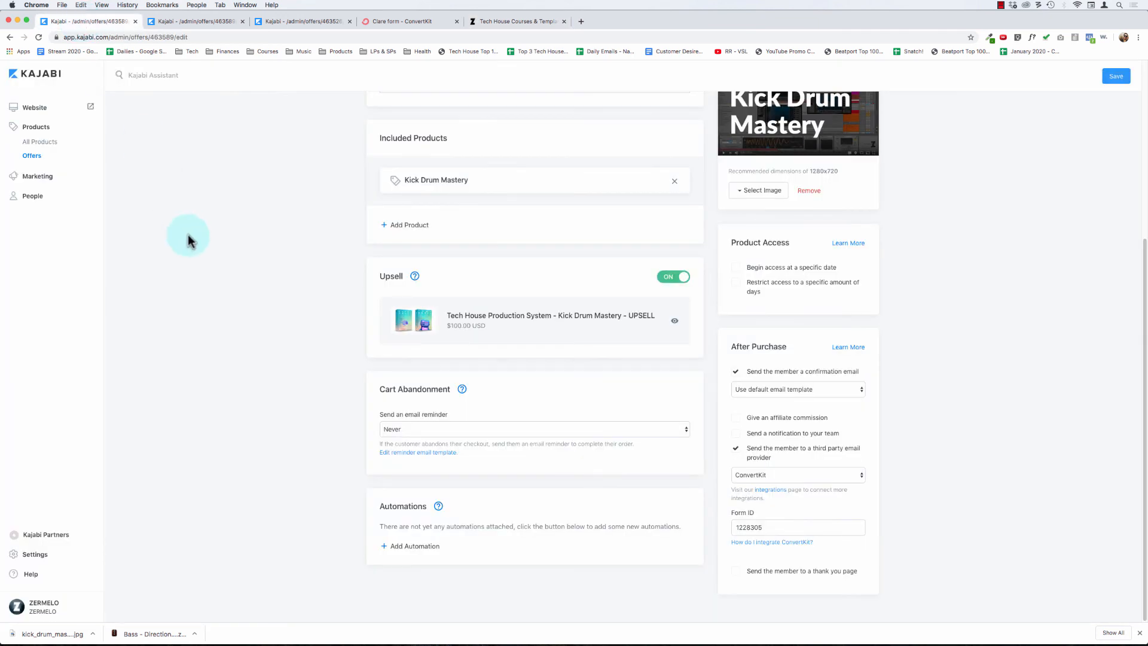
{"action": "scroll", "coordinate": [300, 210], "scroll_direction": "up", "scroll_amount": 5}
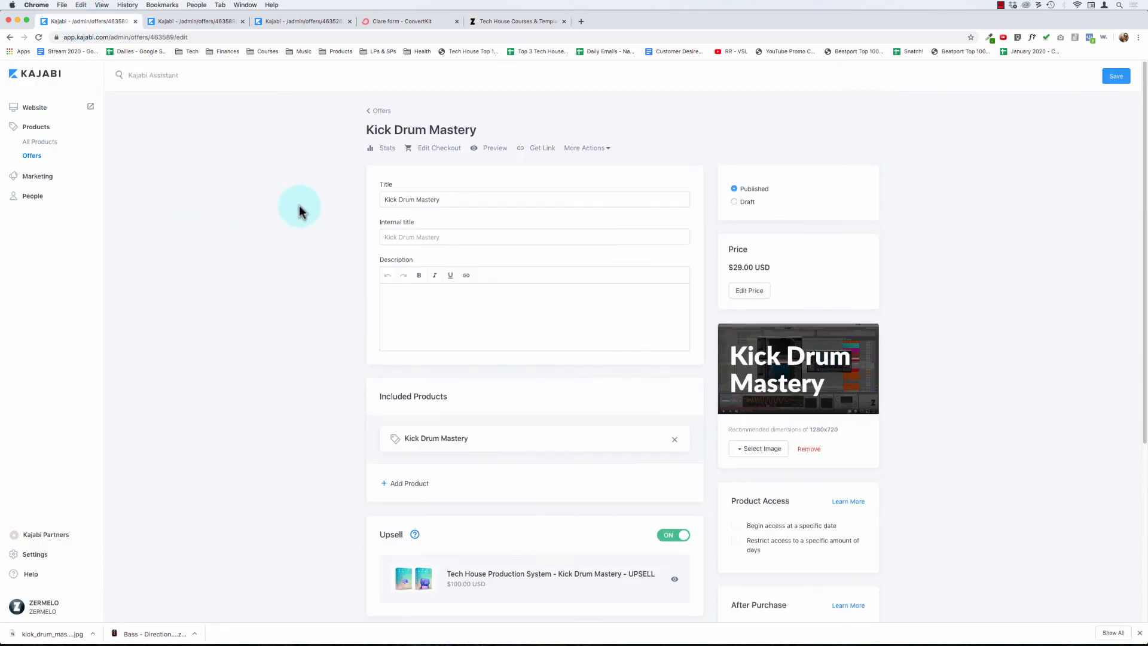
{"action": "scroll", "coordinate": [985, 256], "scroll_direction": "down", "scroll_amount": 5}
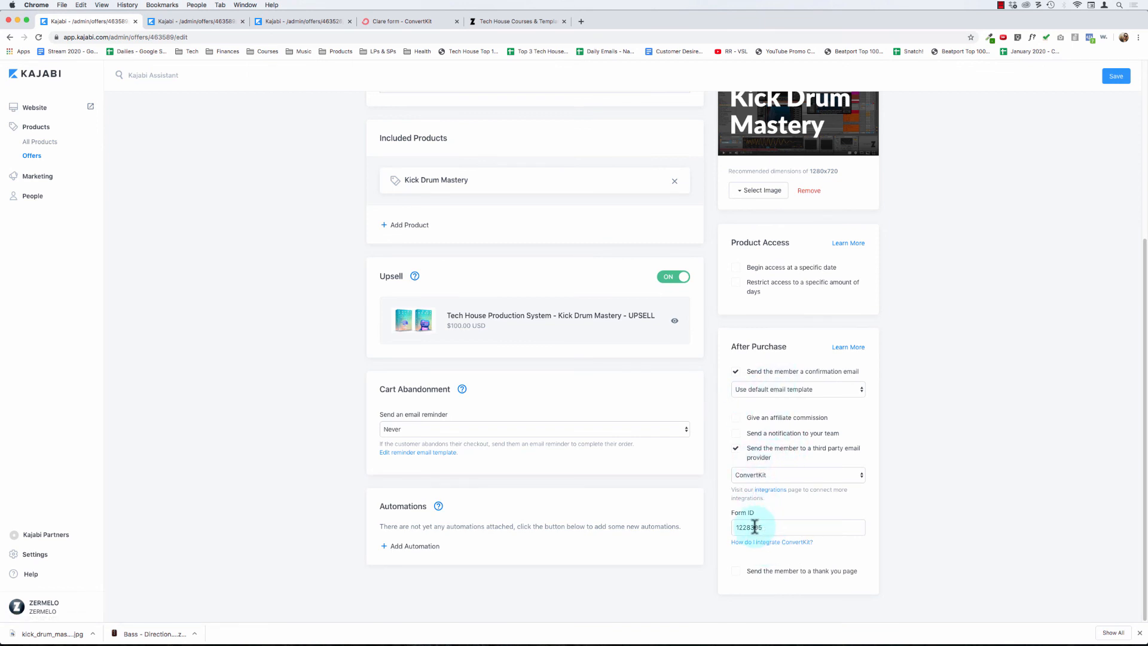
{"action": "left_click", "coordinate": [410, 22]}
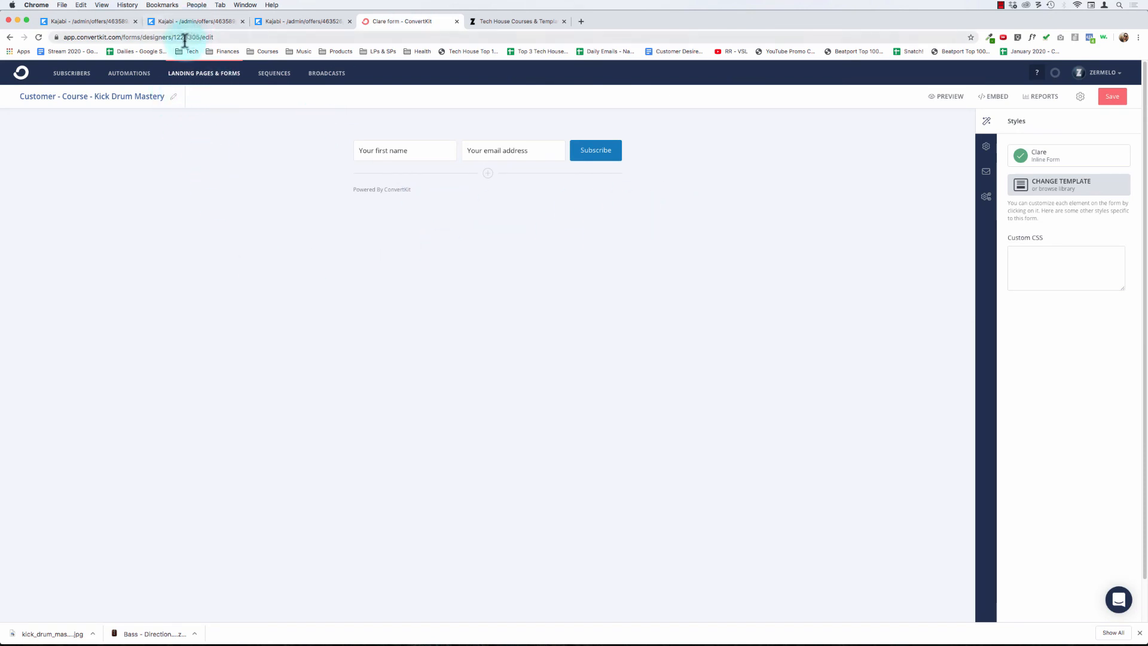
{"action": "left_click", "coordinate": [76, 22]}
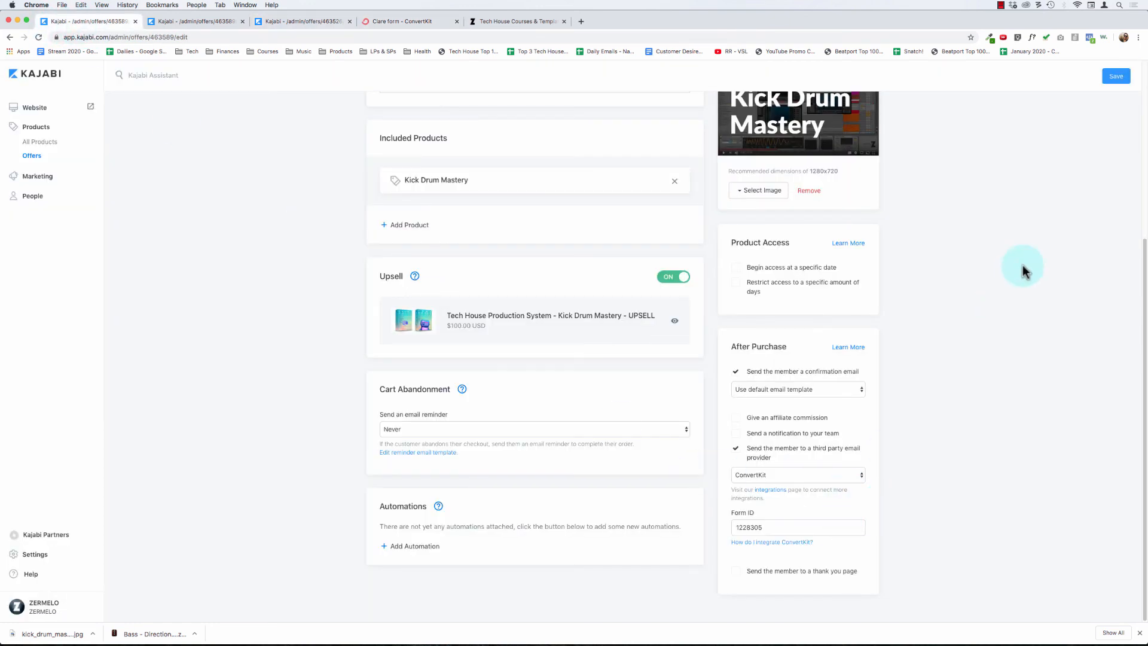
- Compare the two open copies of the Kick Drum Mastery offer and close the one without the thank you page setting
{"action": "left_click", "coordinate": [173, 21]}
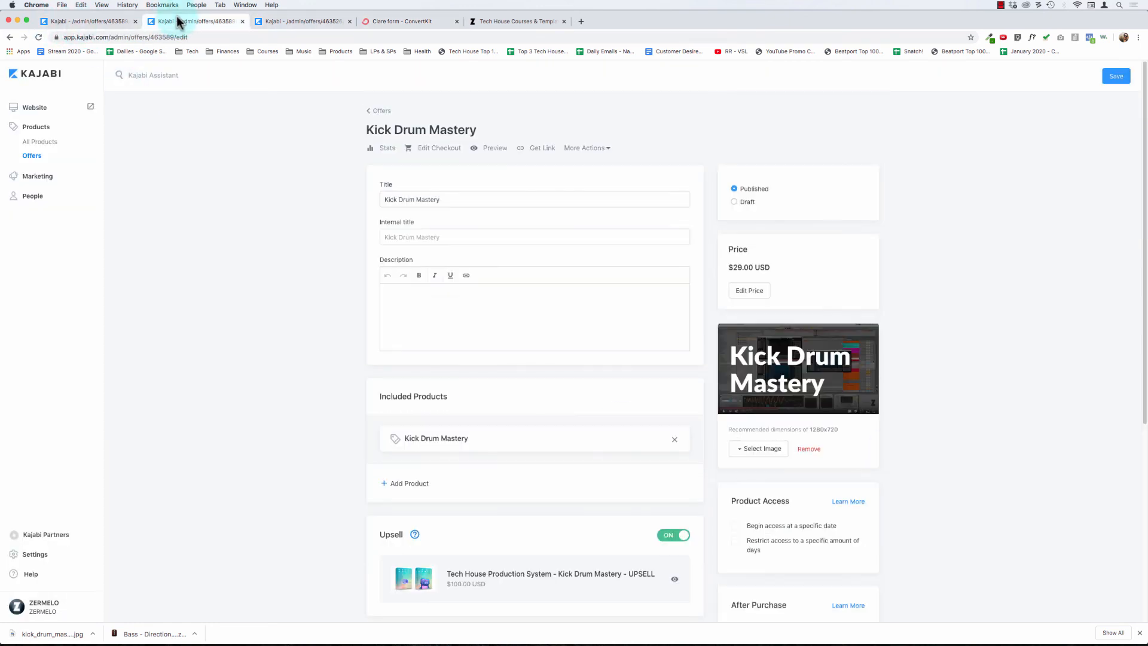
{"action": "left_click", "coordinate": [248, 122]}
{"action": "scroll", "coordinate": [249, 123], "scroll_direction": "down", "scroll_amount": 5}
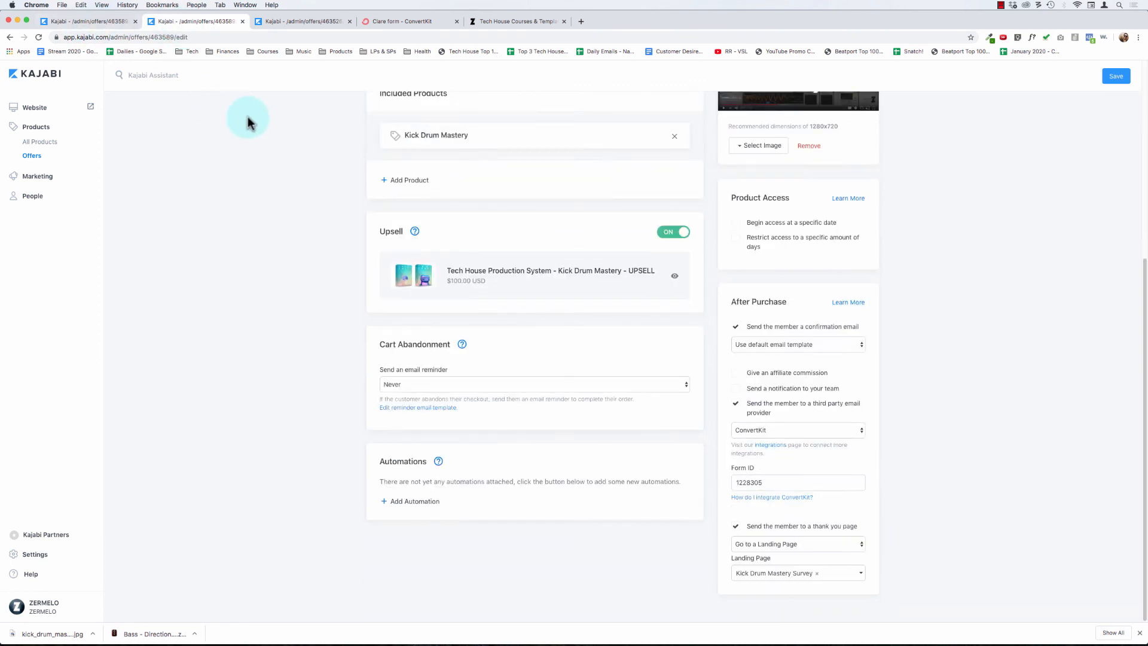
{"action": "left_click", "coordinate": [89, 21]}
{"action": "key", "text": "super+w"}
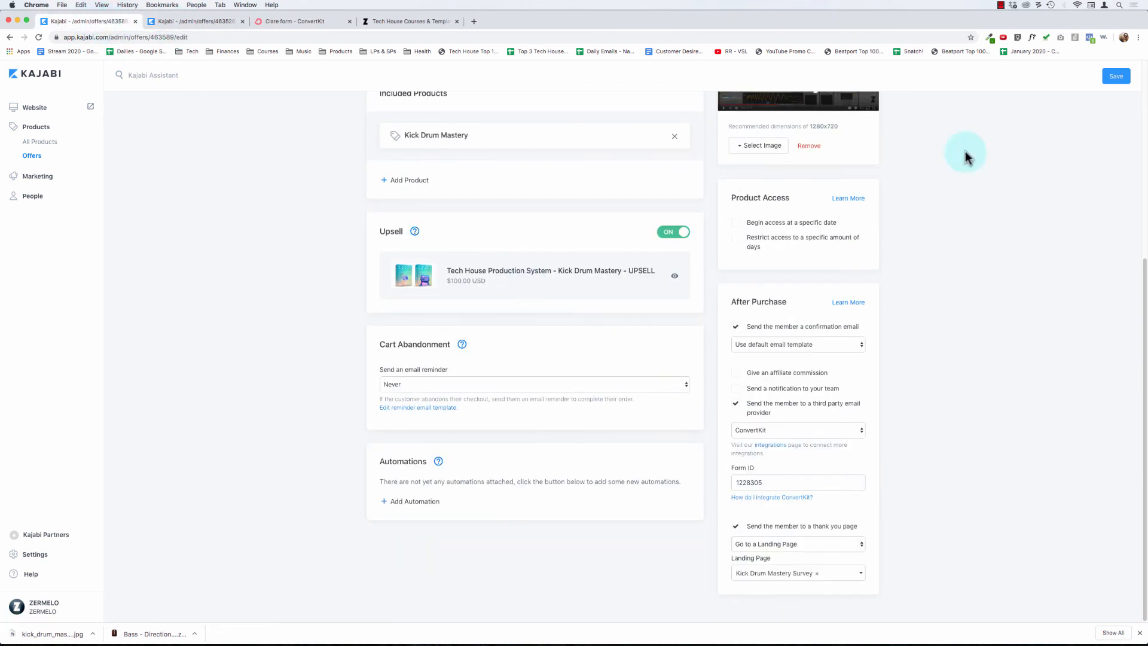
{"action": "left_click", "coordinate": [1116, 76]}
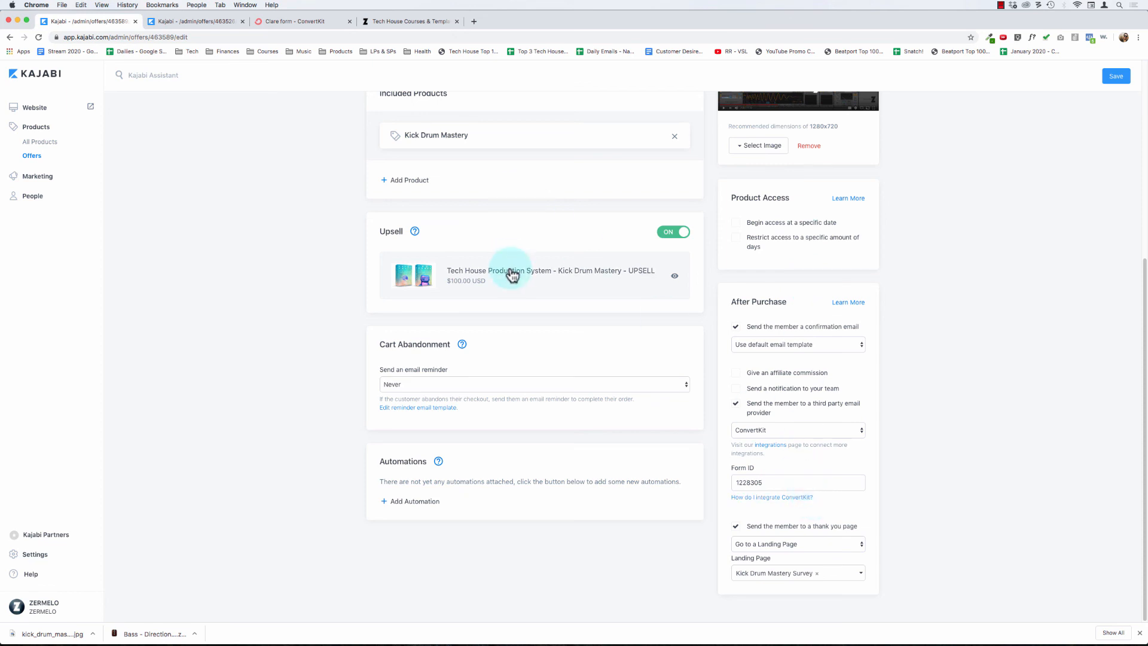
- Preview the offer's Tech House Production System upsell page and read through its headline, subheading, price and included courses
{"action": "left_click", "coordinate": [674, 275]}
{"action": "left_click", "coordinate": [189, 24]}
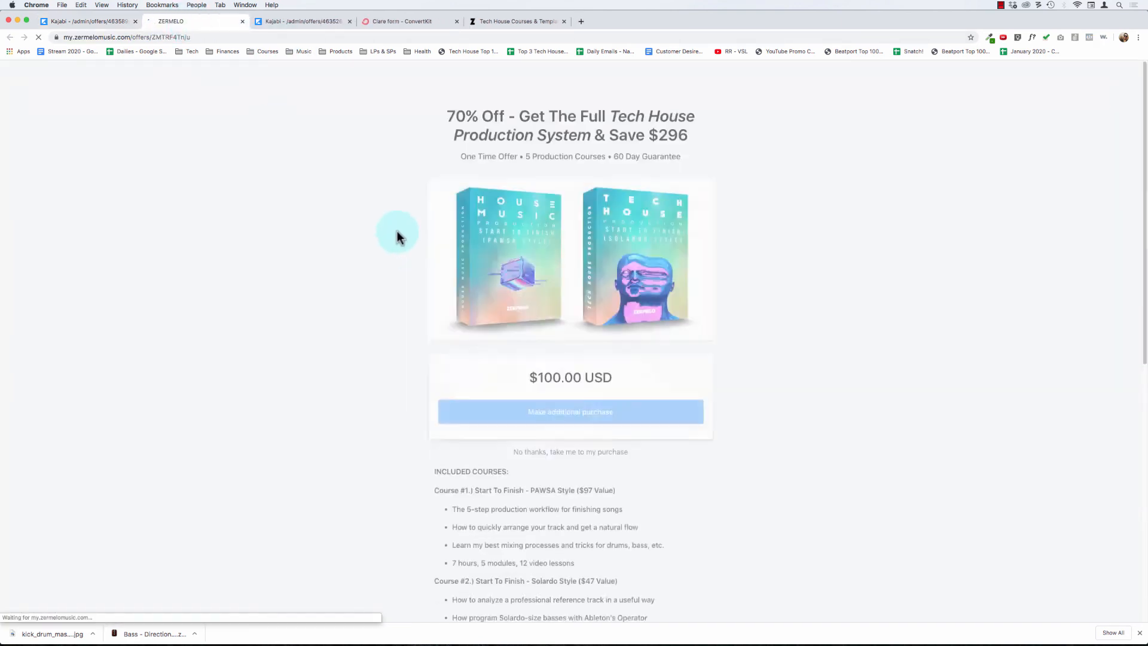
{"action": "left_click_drag", "start_coordinate": [479, 105], "coordinate": [593, 121]}
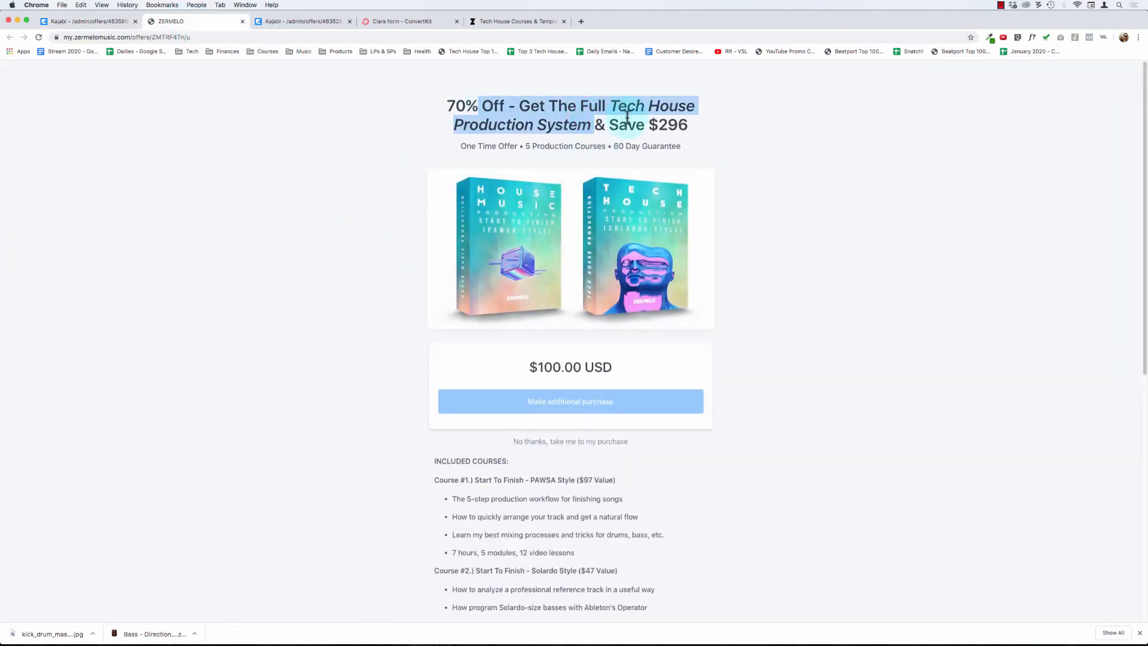
{"action": "left_click", "coordinate": [642, 119]}
{"action": "left_click_drag", "start_coordinate": [466, 143], "coordinate": [687, 137]}
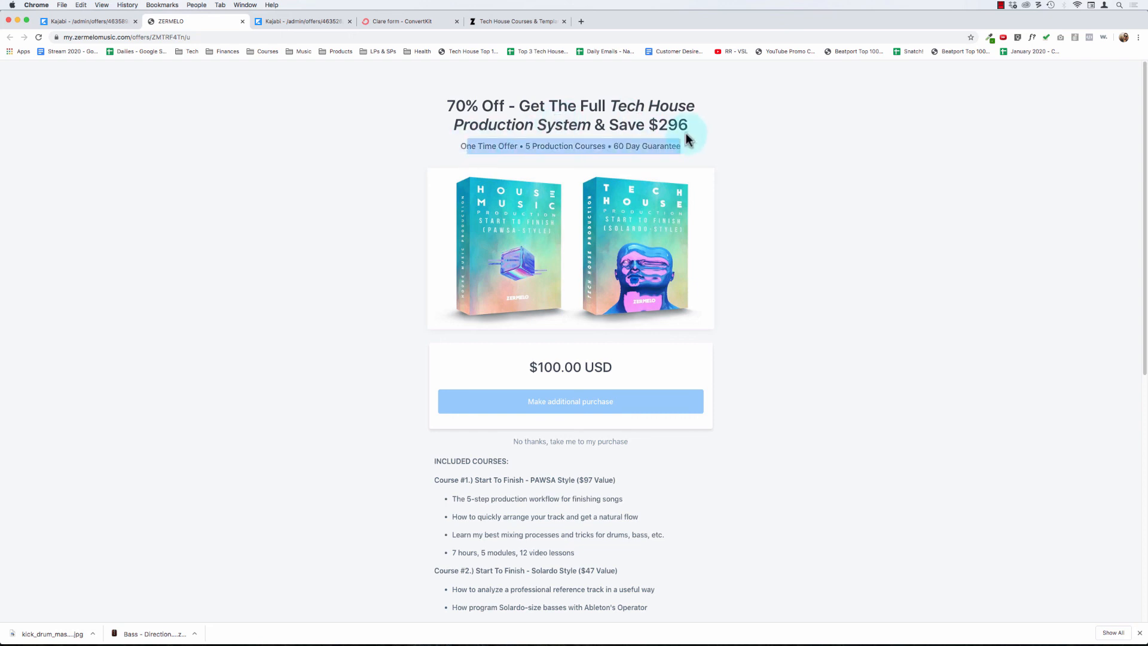
{"action": "scroll", "coordinate": [445, 261], "scroll_direction": "down", "scroll_amount": 1}
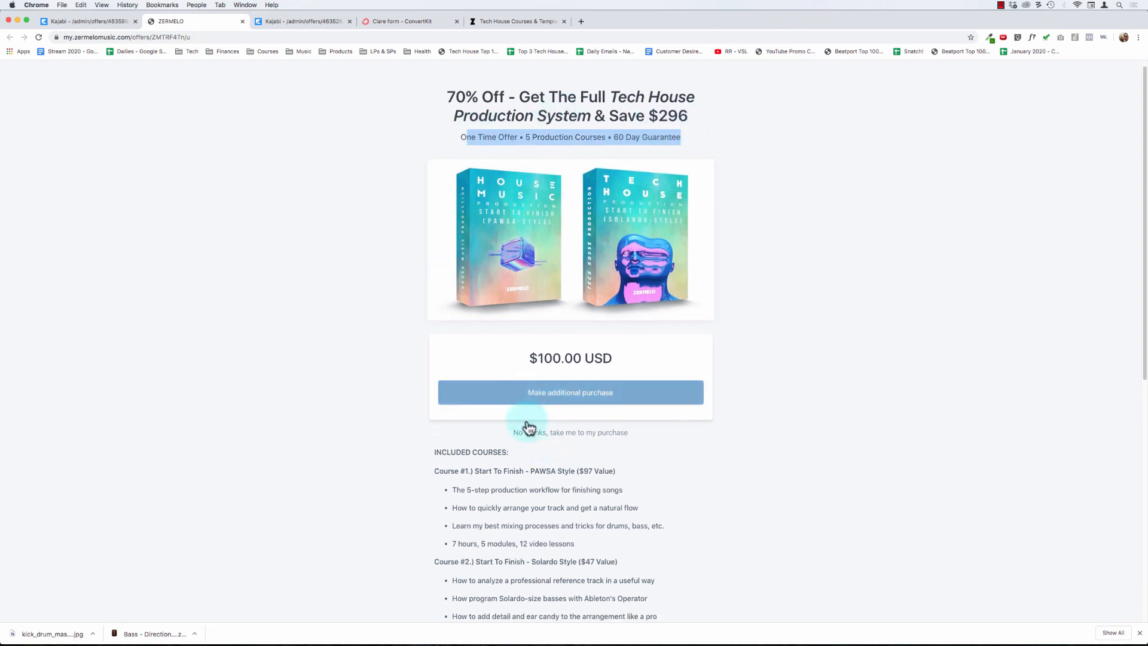
{"action": "scroll", "coordinate": [397, 530], "scroll_direction": "down", "scroll_amount": 5}
{"action": "left_click_drag", "start_coordinate": [470, 297], "coordinate": [546, 452]}
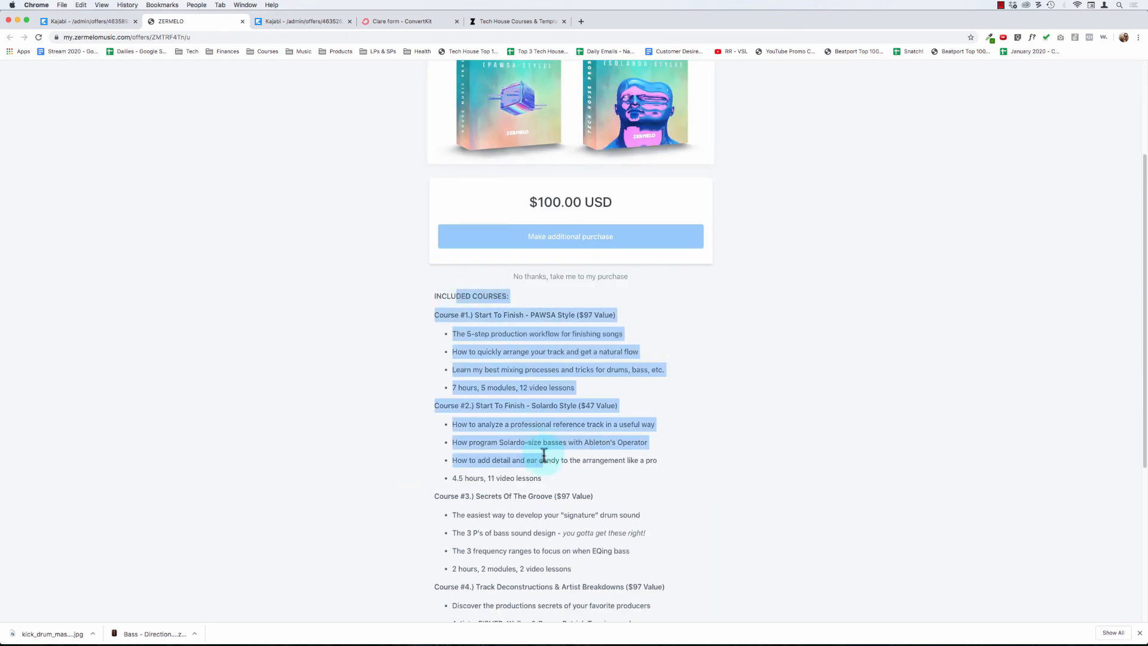
{"action": "scroll", "coordinate": [507, 546], "scroll_direction": "down", "scroll_amount": 8}
{"action": "scroll", "coordinate": [428, 348], "scroll_direction": "up", "scroll_amount": 13}
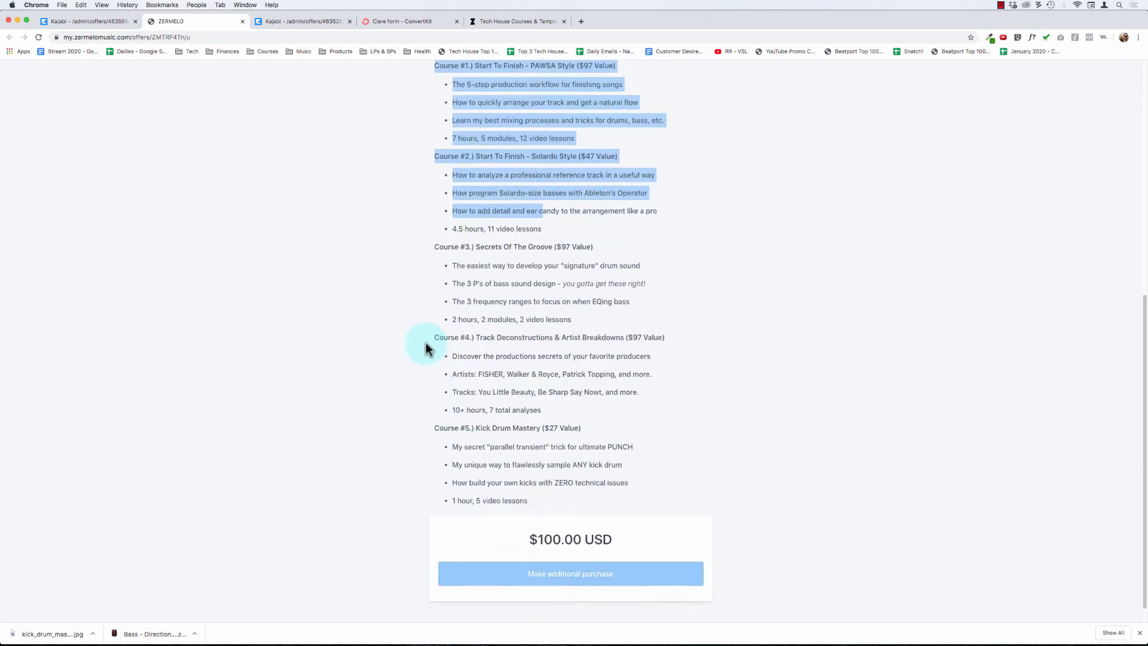
{"action": "left_click", "coordinate": [287, 227]}
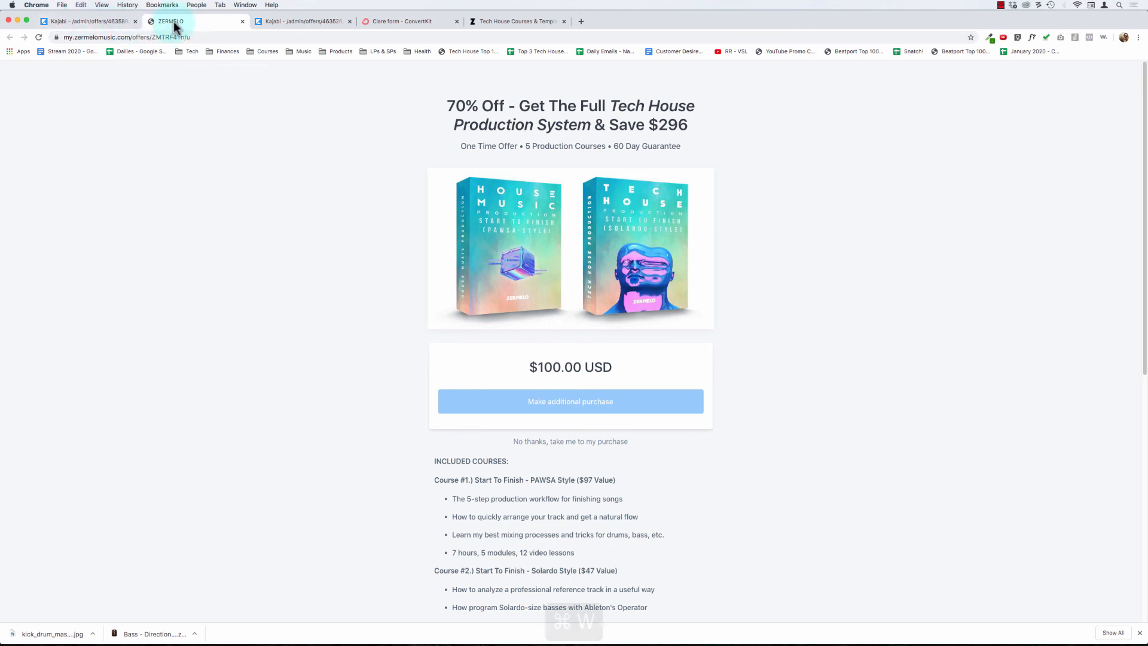
- Close the upsell preview and save the Kick Drum Mastery offer
{"action": "key", "text": "super+w"}
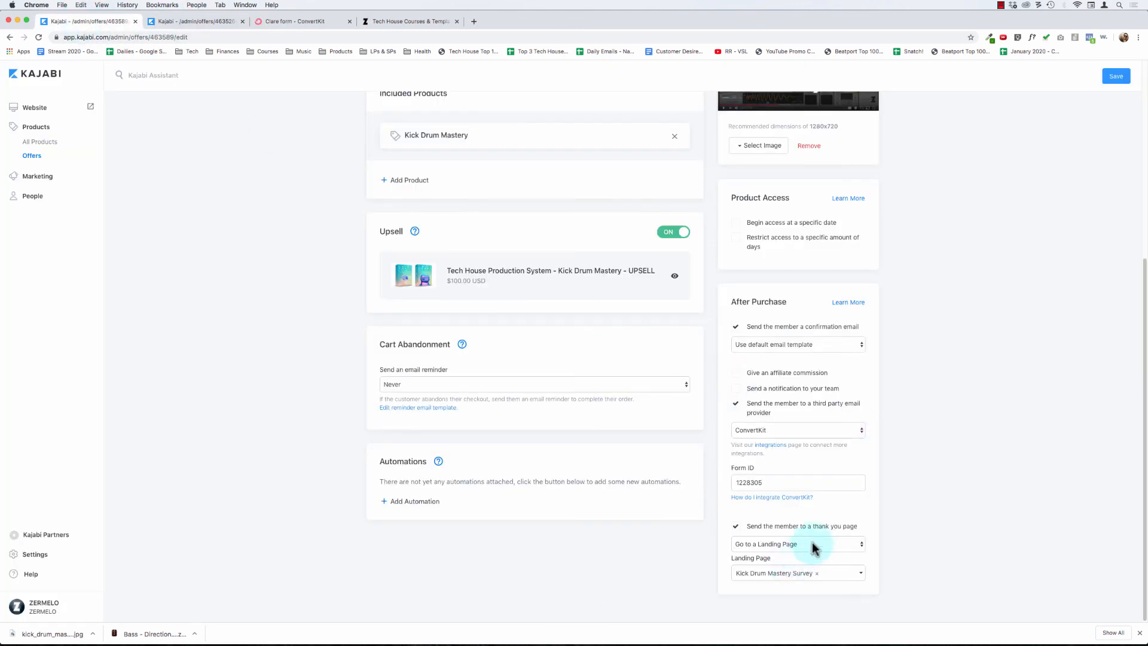
{"action": "left_click", "coordinate": [1116, 75]}
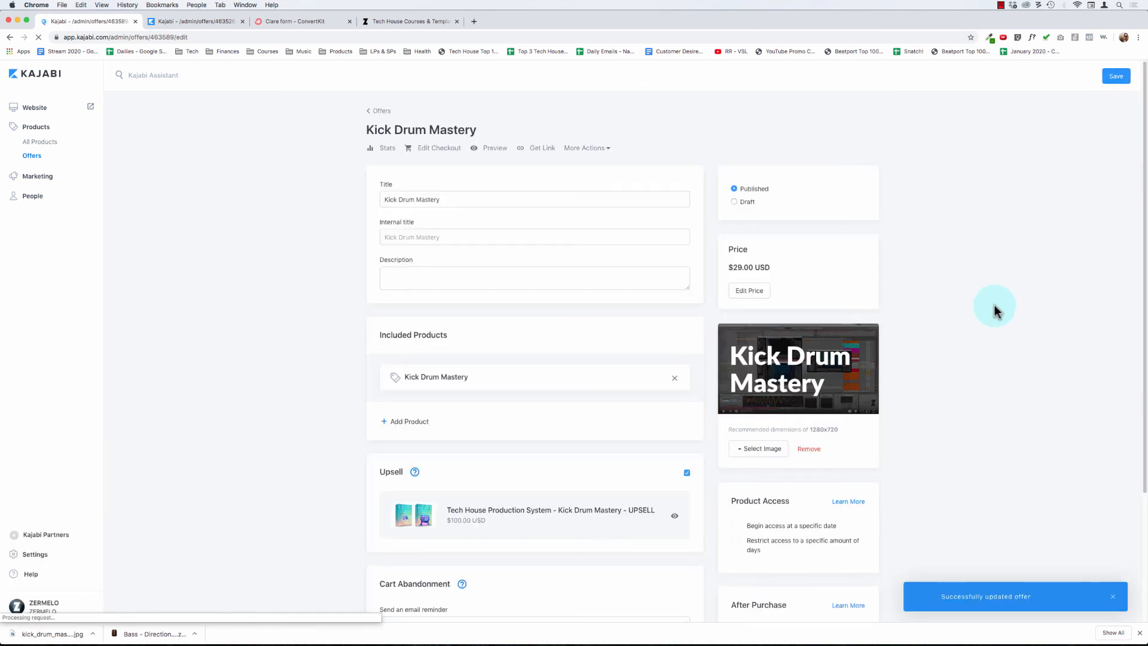
- Preview the Kick Drum Mastery Survey page from the website's standalone pages, examine its heading, intro text and Start button, and close it
{"action": "left_click", "coordinate": [36, 109]}
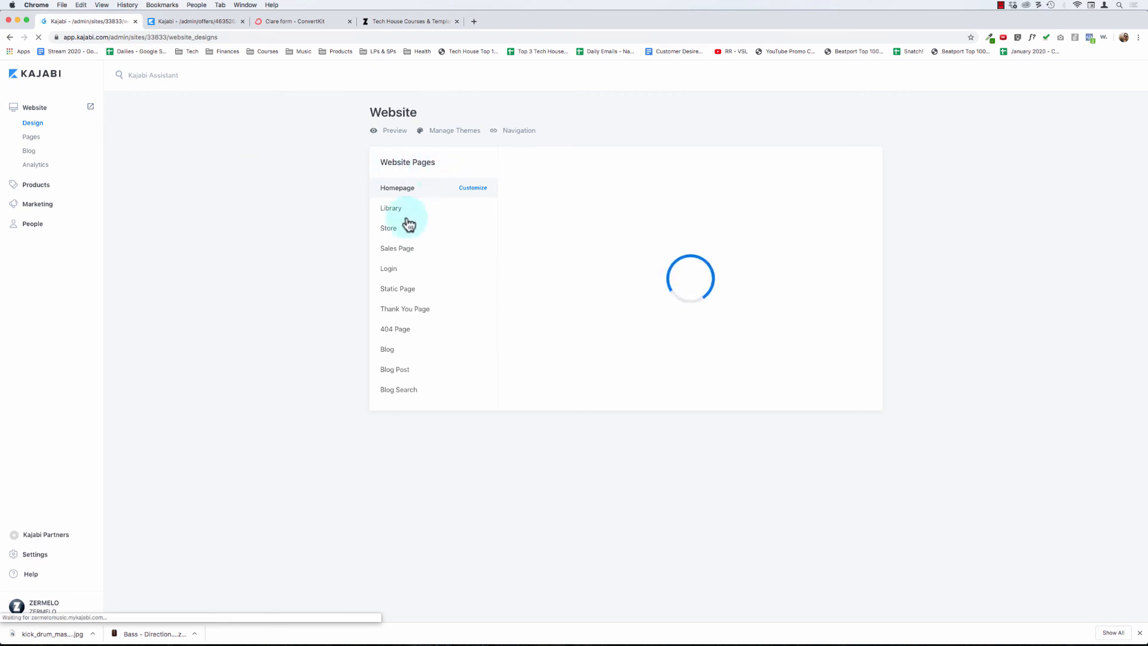
{"action": "left_click", "coordinate": [27, 139]}
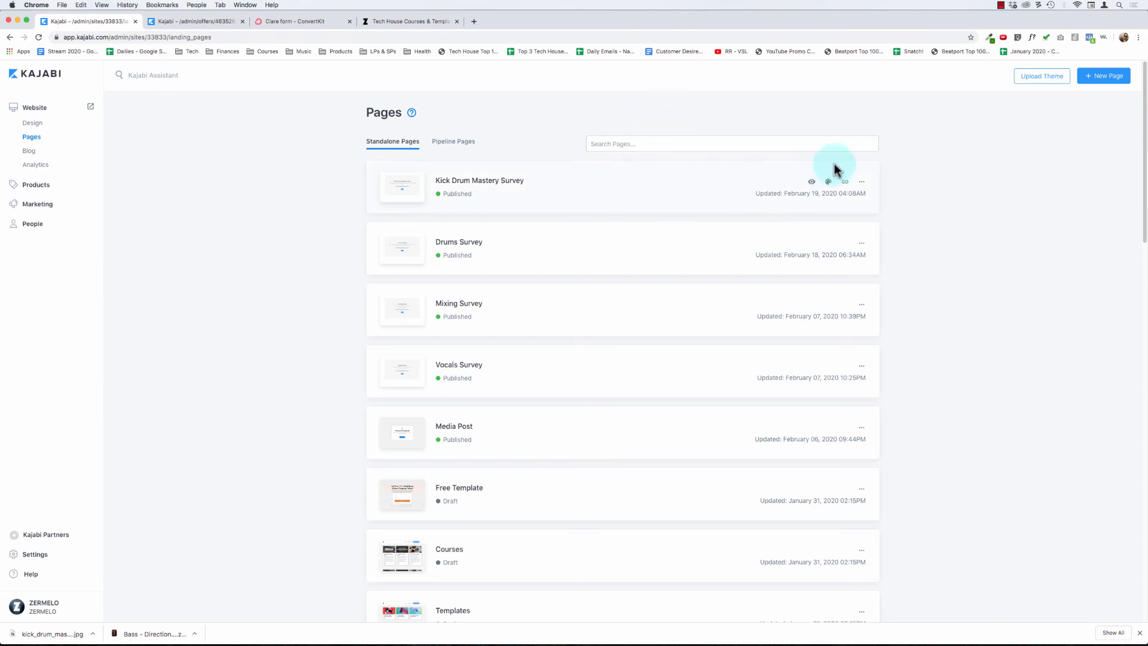
{"action": "left_click", "coordinate": [811, 181]}
{"action": "left_click", "coordinate": [205, 24]}
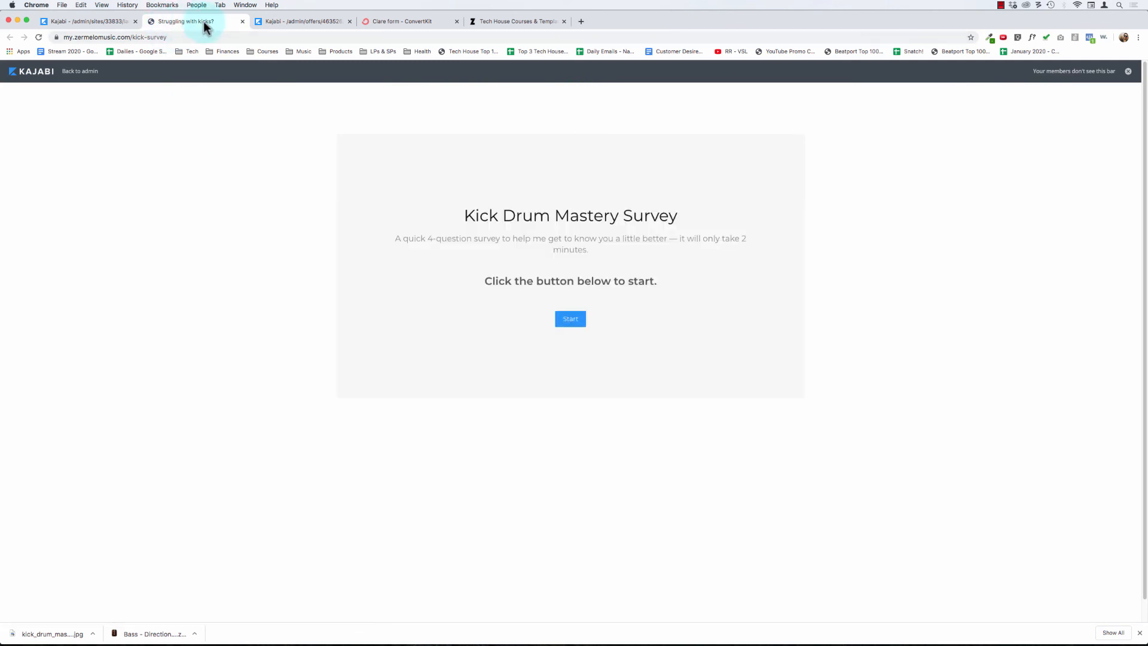
{"action": "left_click_drag", "start_coordinate": [512, 206], "coordinate": [629, 228]}
{"action": "left_click", "coordinate": [497, 225]}
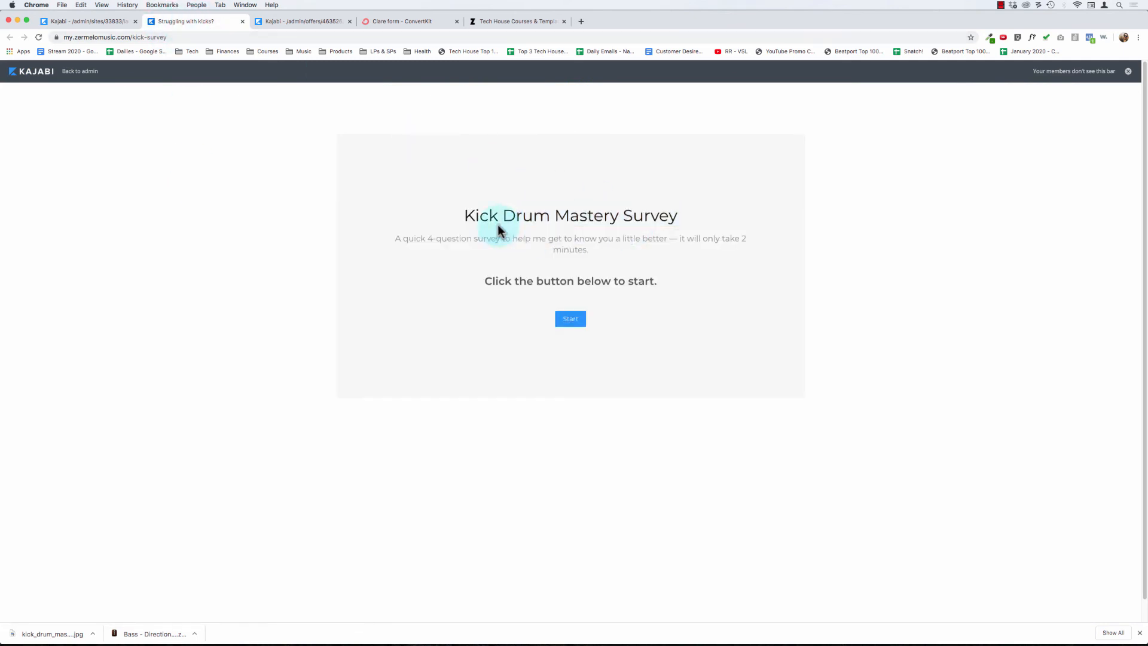
{"action": "left_click_drag", "start_coordinate": [461, 238], "coordinate": [612, 312]}
{"action": "left_click", "coordinate": [573, 319]}
{"action": "key", "text": "super+w"}
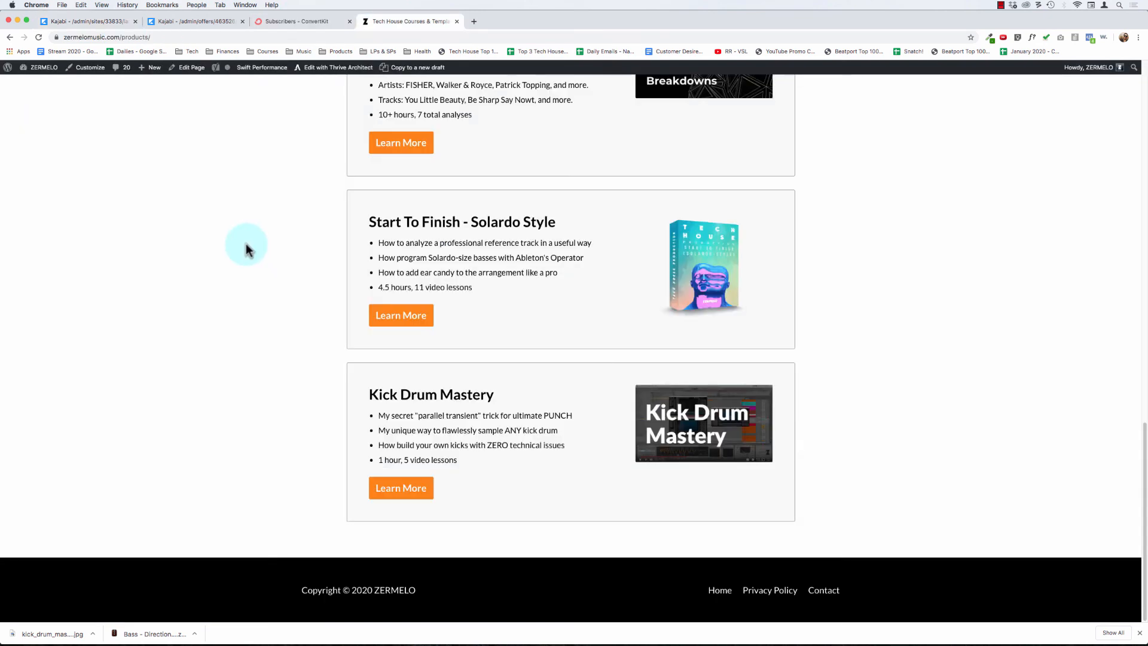
{"action": "scroll", "coordinate": [246, 244], "scroll_direction": "up", "scroll_amount": 15}
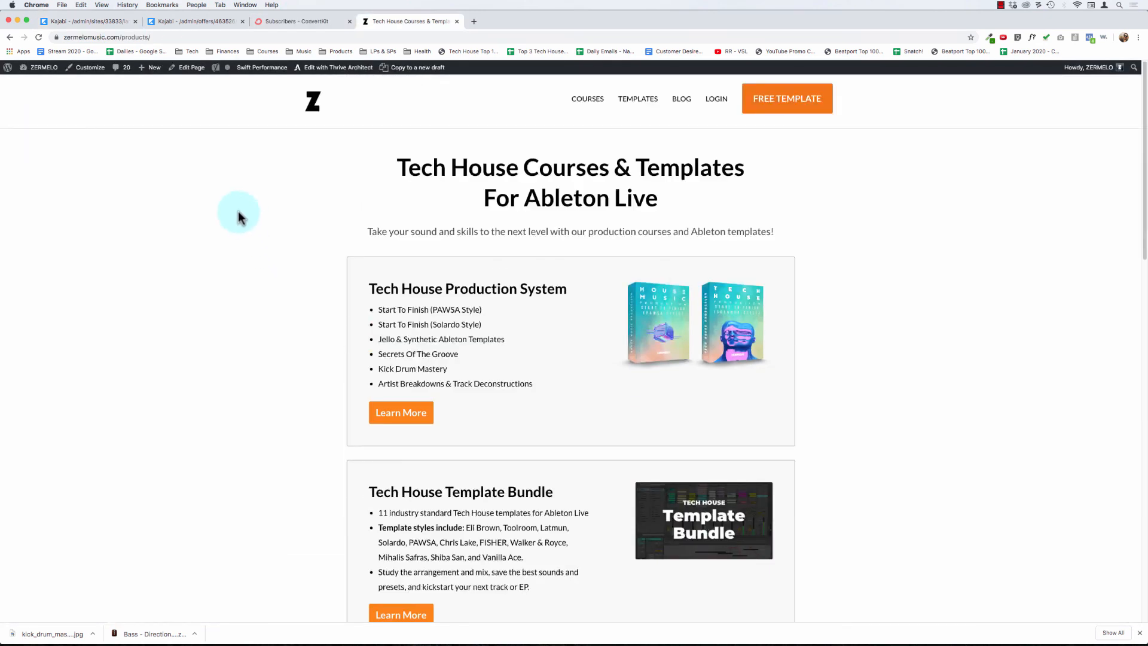
{"action": "scroll", "coordinate": [233, 217], "scroll_direction": "down", "scroll_amount": 15}
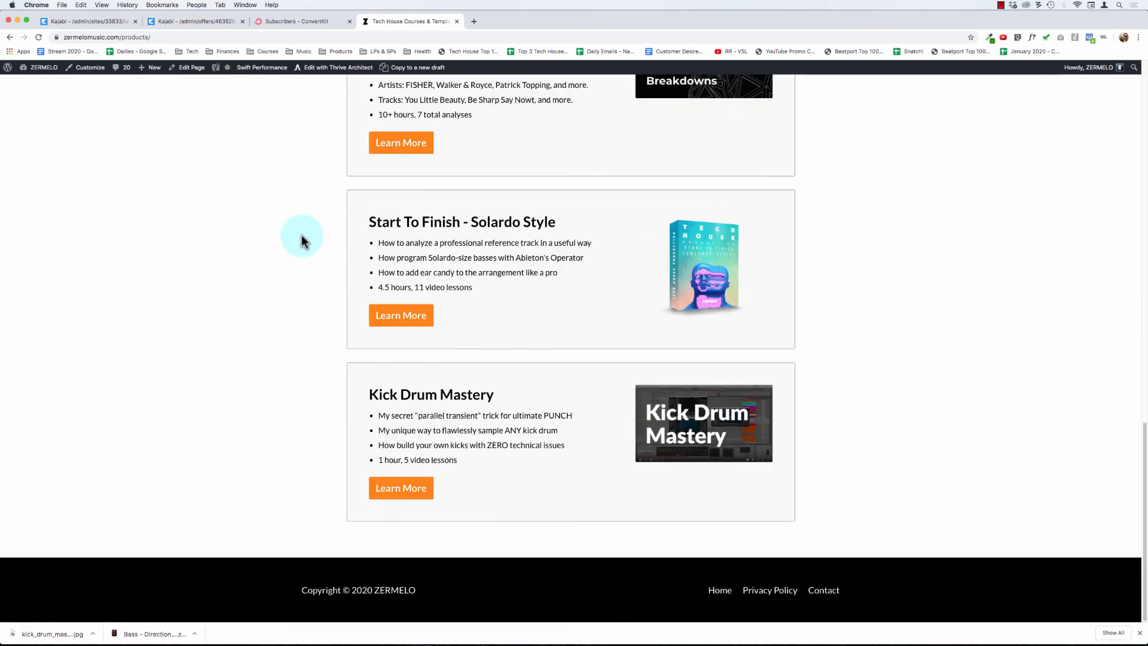